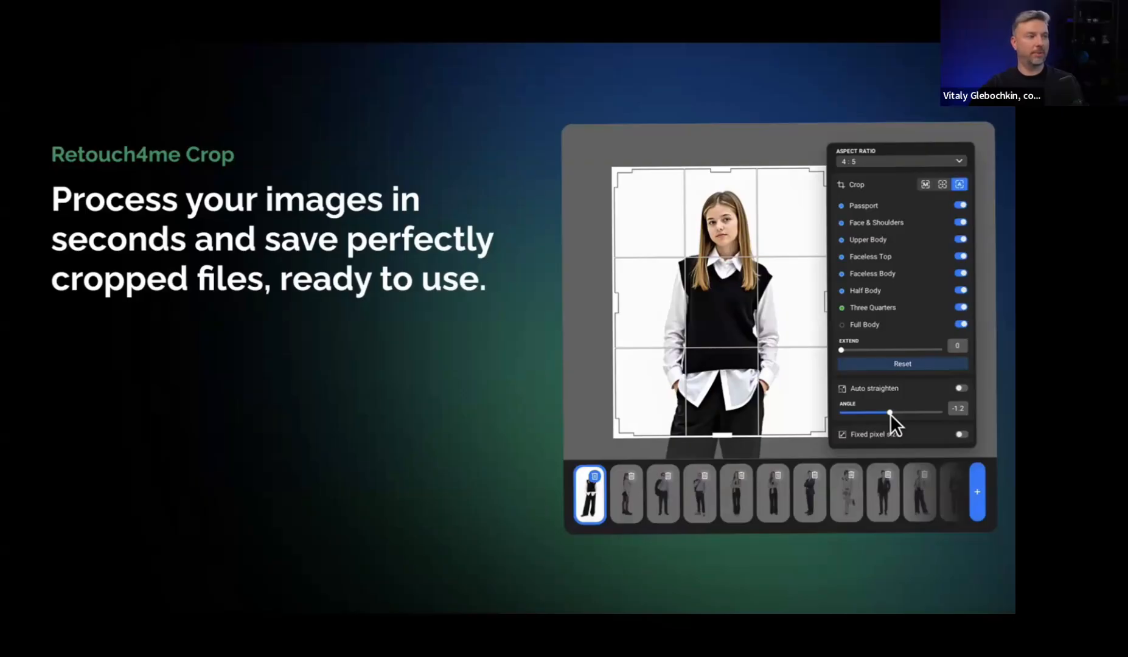
{"action": "left_click", "coordinate": [583, 601]}
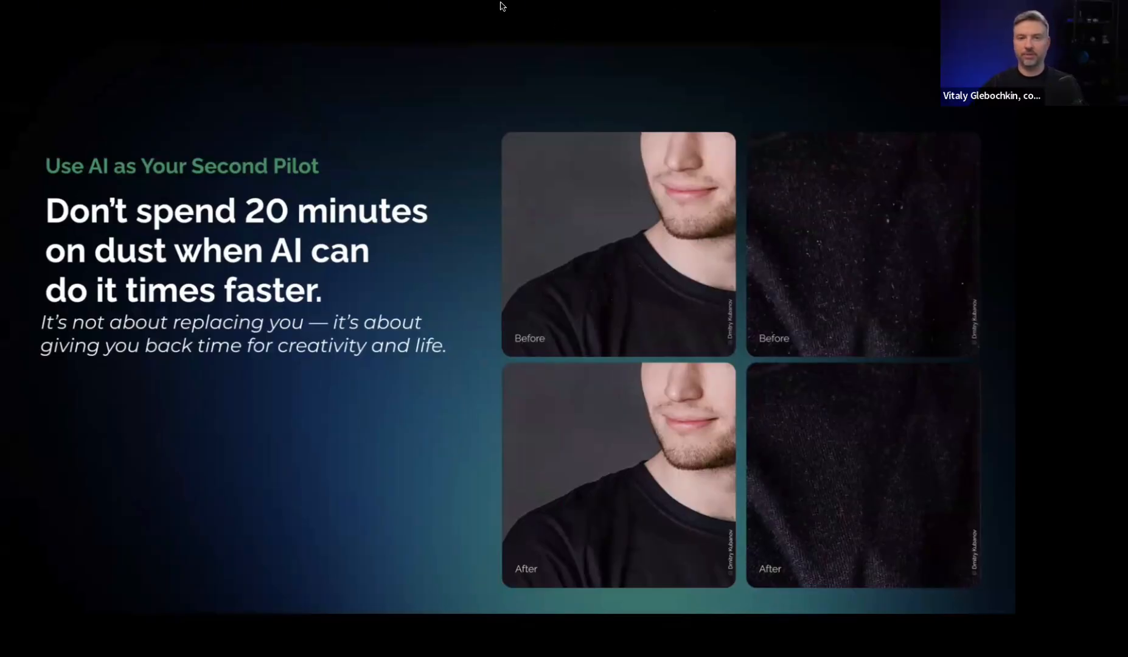
- Switch to Photoshop with the guitarist photo 08_clean backdrop 2.jpg and open the Retouch4me panel
{"action": "key", "text": "super+Tab"}
{"action": "left_click", "coordinate": [726, 130]}
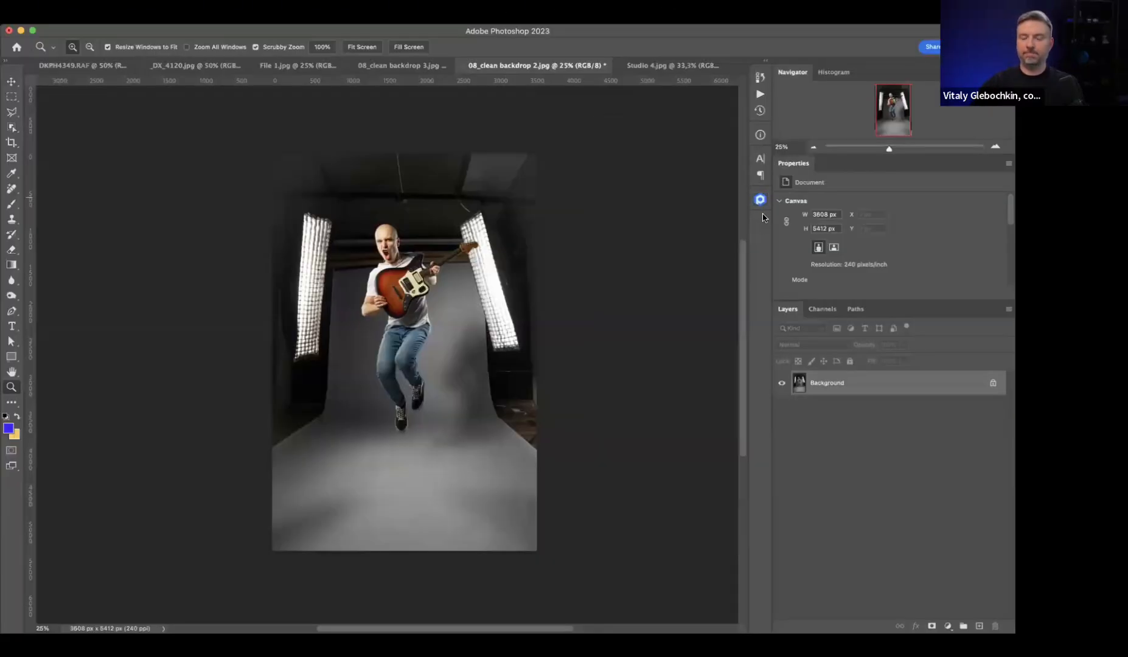
{"action": "left_click", "coordinate": [760, 199]}
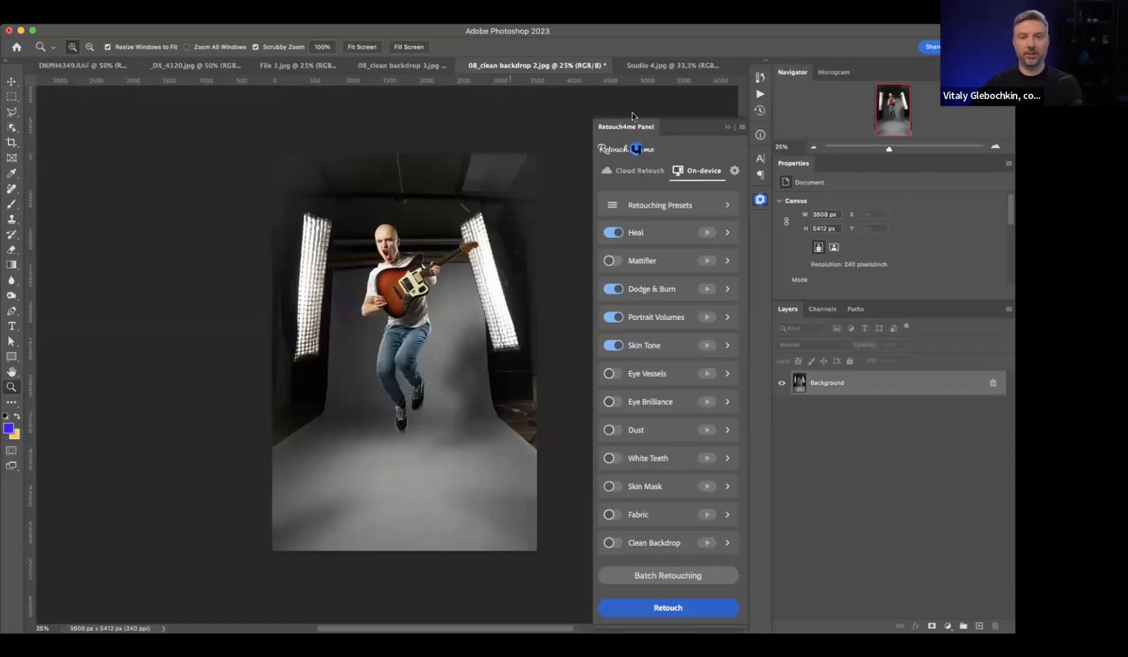
{"action": "left_click", "coordinate": [278, 17]}
{"action": "mouse_move", "coordinate": [346, 296]}
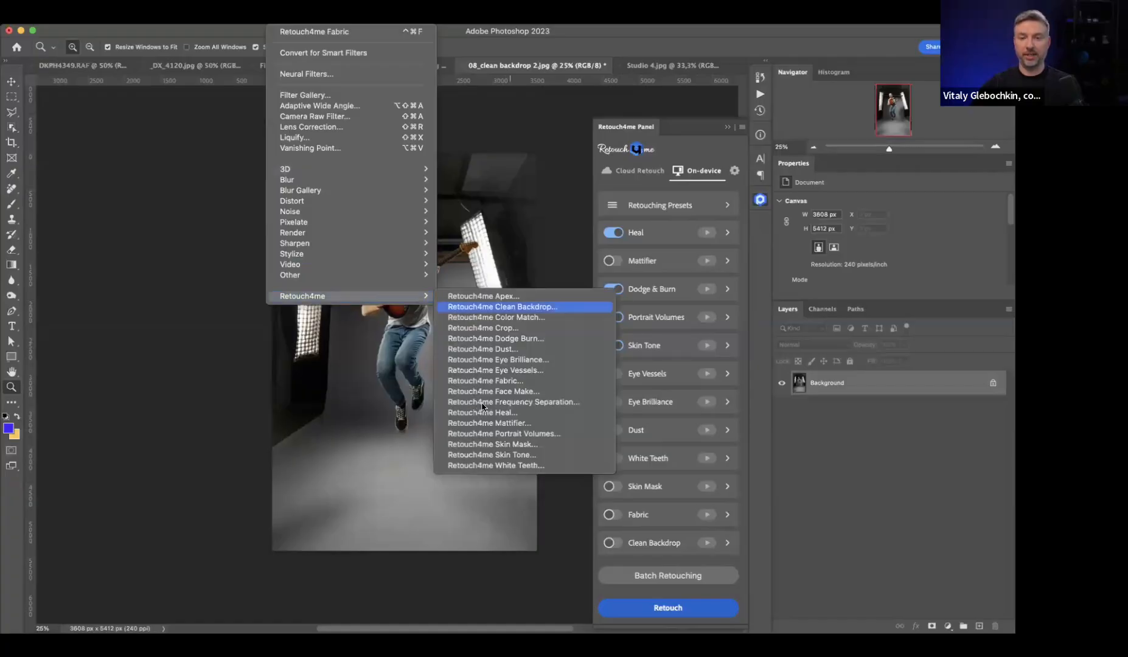
{"action": "left_click", "coordinate": [697, 132]}
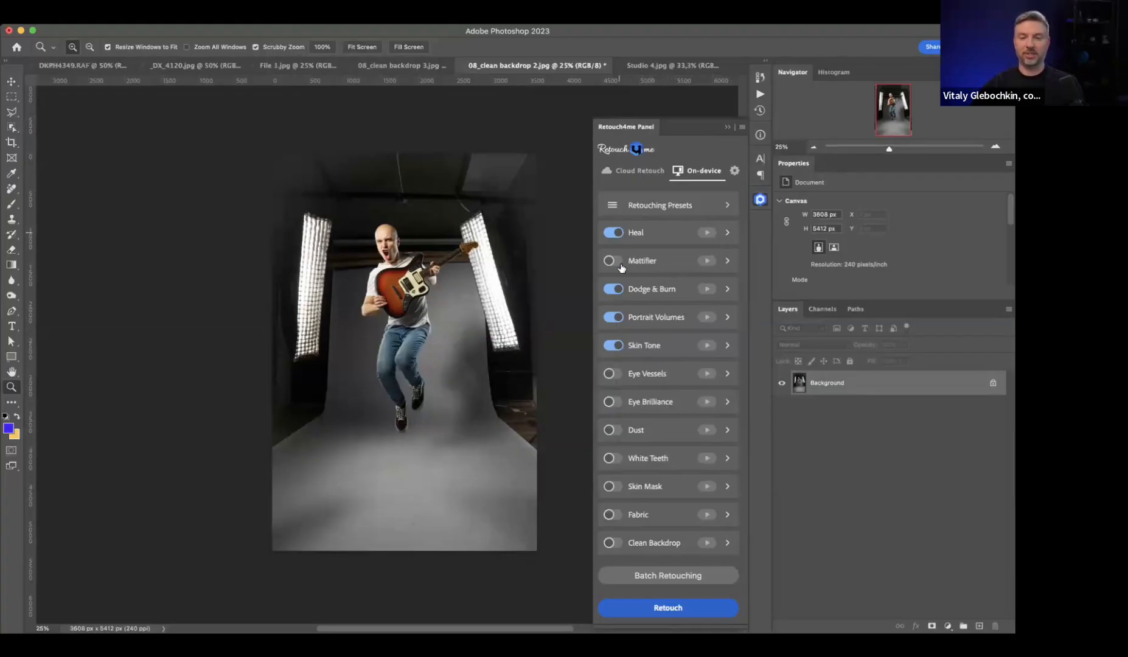
- Turn off Heal, Dodge & Burn, Portrait Volumes and Skin Tone in the Retouch4me panel and collapse it
{"action": "left_click", "coordinate": [614, 232]}
{"action": "left_click", "coordinate": [615, 289]}
{"action": "left_click", "coordinate": [615, 317]}
{"action": "left_click", "coordinate": [615, 345]}
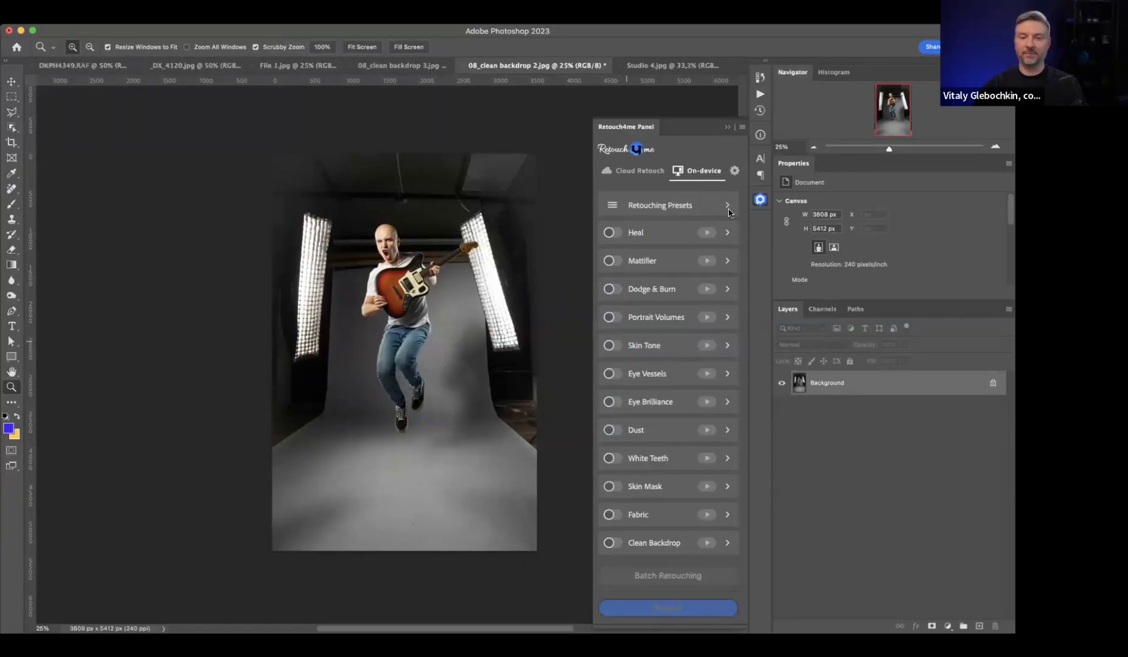
{"action": "left_click", "coordinate": [727, 126]}
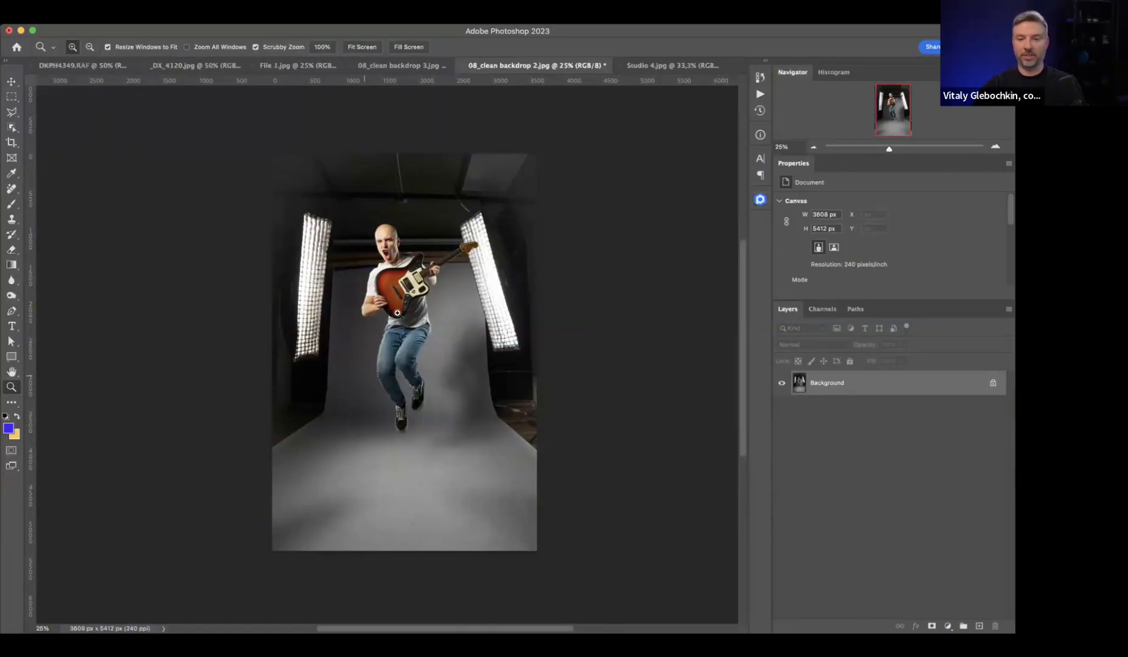
- Examine the studio floor below the jumping guitarist for dust and debris, including its side and lower edges
{"action": "left_click", "coordinate": [405, 396]}
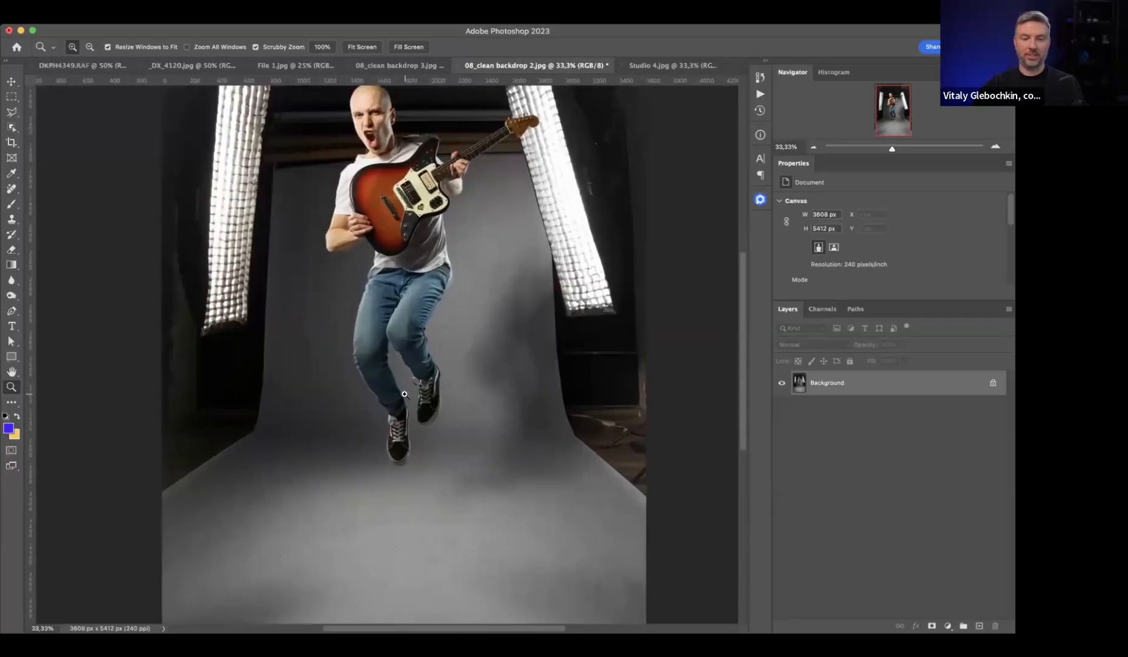
{"action": "left_click", "coordinate": [405, 396]}
{"action": "left_click", "coordinate": [404, 397]}
{"action": "scroll", "coordinate": [403, 397], "scroll_direction": "down", "scroll_amount": 5}
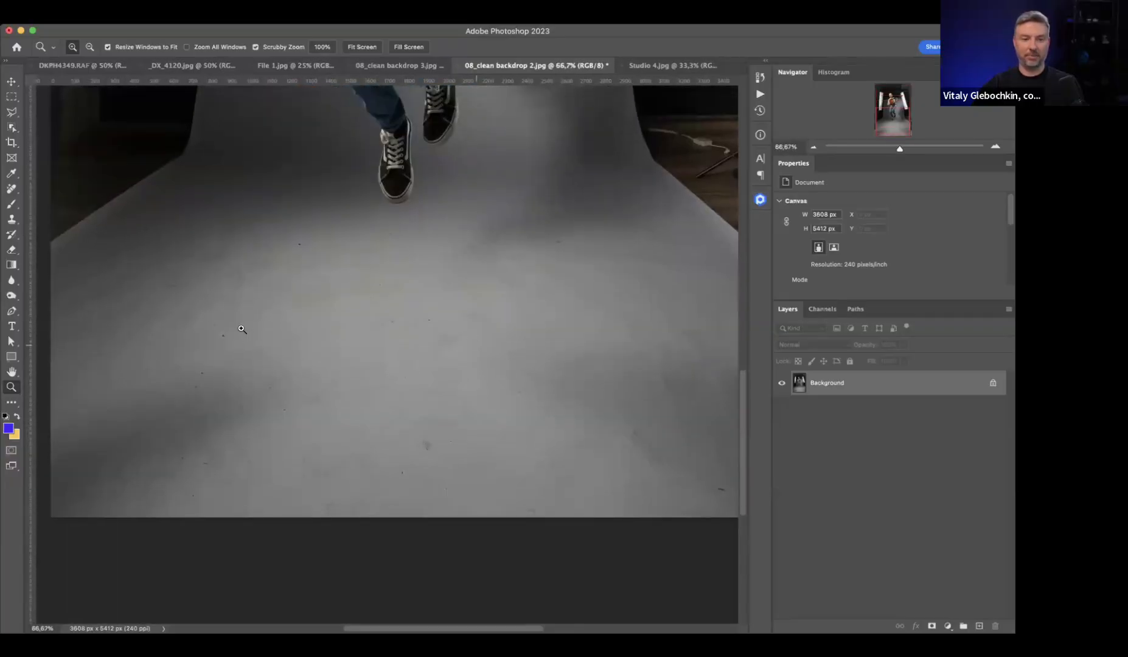
{"action": "scroll", "coordinate": [292, 309], "scroll_direction": "up", "scroll_amount": 4}
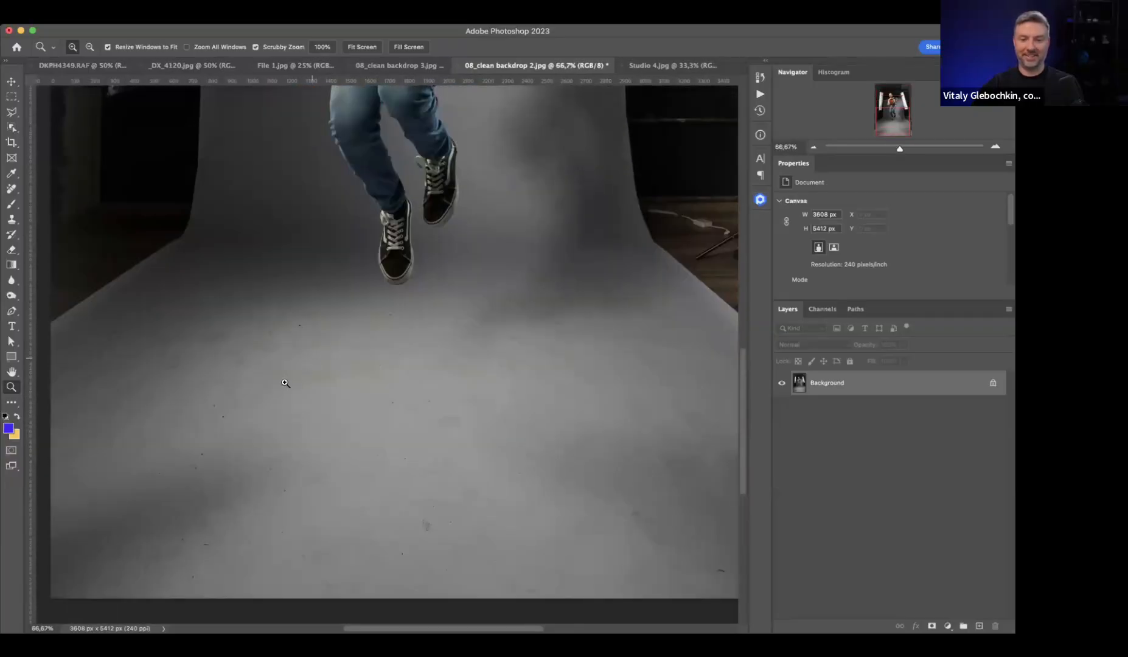
{"action": "left_click", "coordinate": [685, 468]}
{"action": "left_click", "coordinate": [684, 468]}
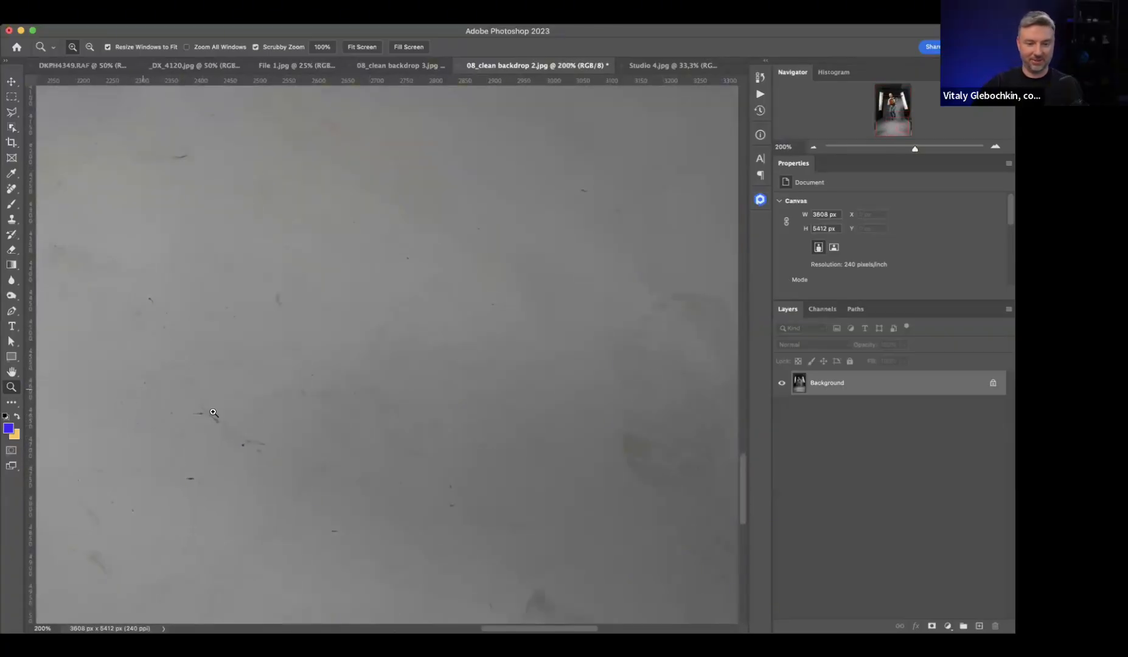
{"action": "left_click", "coordinate": [289, 443], "text": "alt"}
{"action": "left_click_drag", "start_coordinate": [106, 598], "coordinate": [451, 475]}
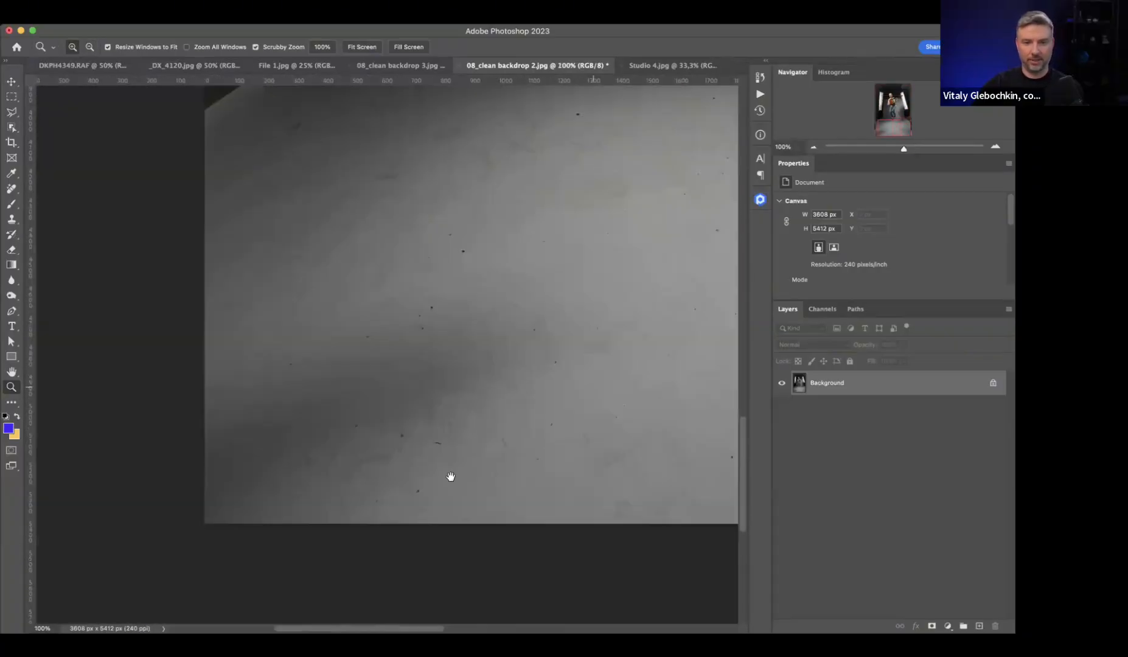
{"action": "left_click", "coordinate": [456, 390], "text": "alt"}
{"action": "left_click_drag", "start_coordinate": [459, 204], "coordinate": [449, 448]}
{"action": "scroll", "coordinate": [449, 448], "scroll_direction": "down", "scroll_amount": 5}
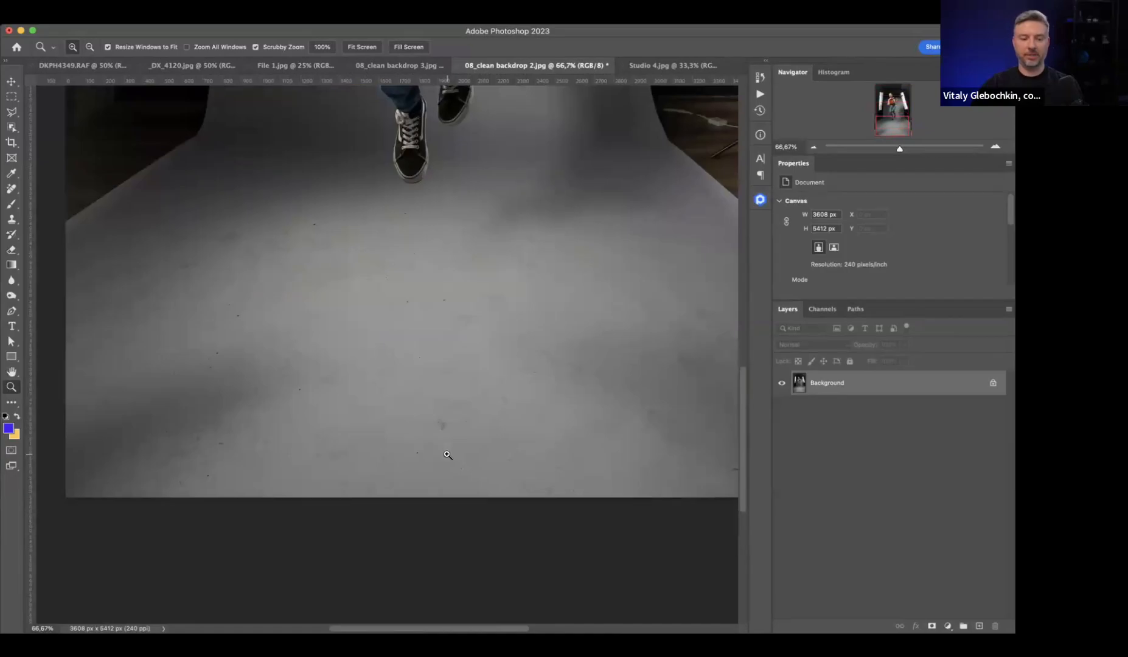
{"action": "left_click", "coordinate": [434, 354], "text": "alt"}
{"action": "left_click", "coordinate": [434, 355], "text": "alt"}
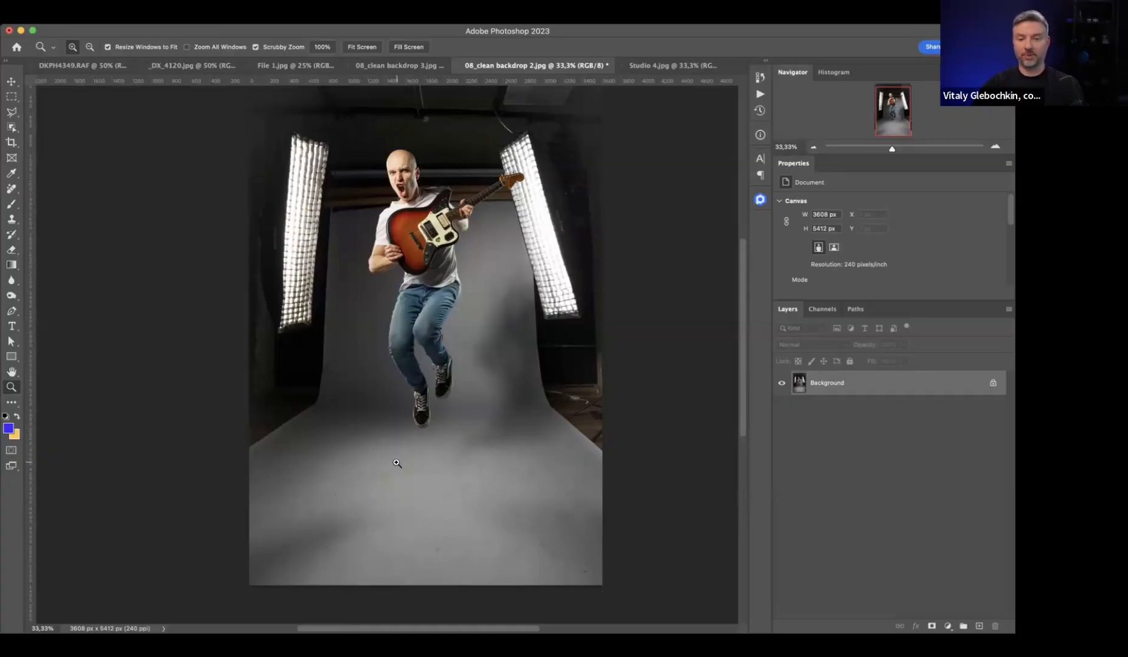
- Inspect the specks and stains across the grey backdrop floor at up to 300% magnification and check them in the wider view
{"action": "left_click", "coordinate": [408, 509]}
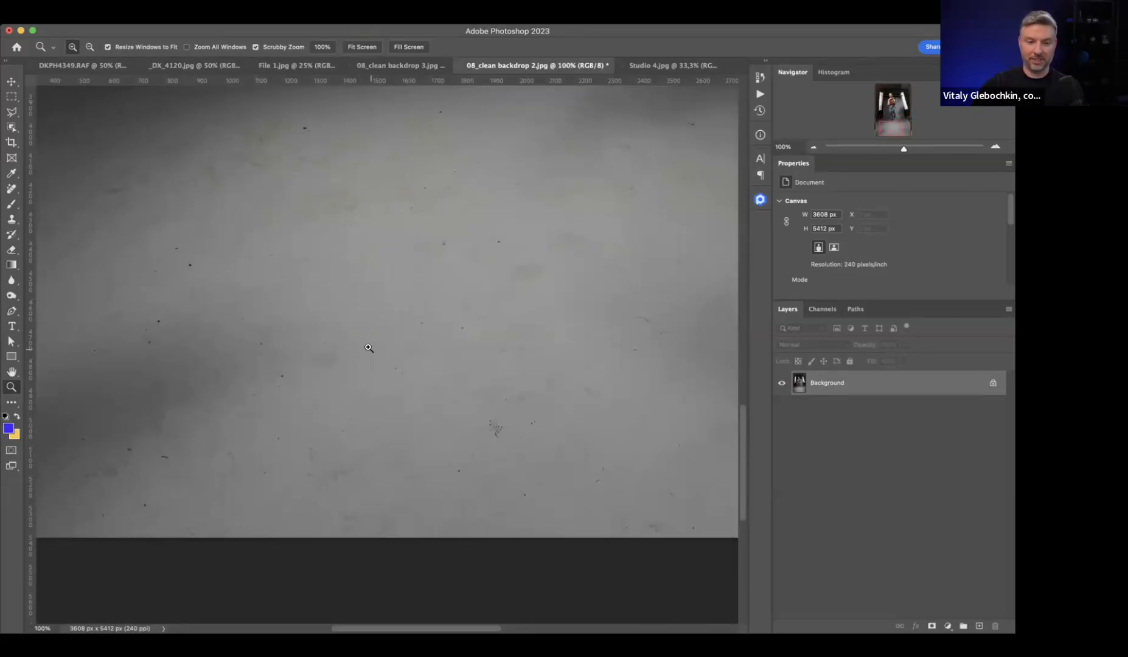
{"action": "key", "text": "alt"}
{"action": "left_click", "coordinate": [354, 330], "text": "alt"}
{"action": "left_click", "coordinate": [353, 330]}
{"action": "left_click", "coordinate": [353, 330]}
{"action": "left_click", "coordinate": [353, 329]}
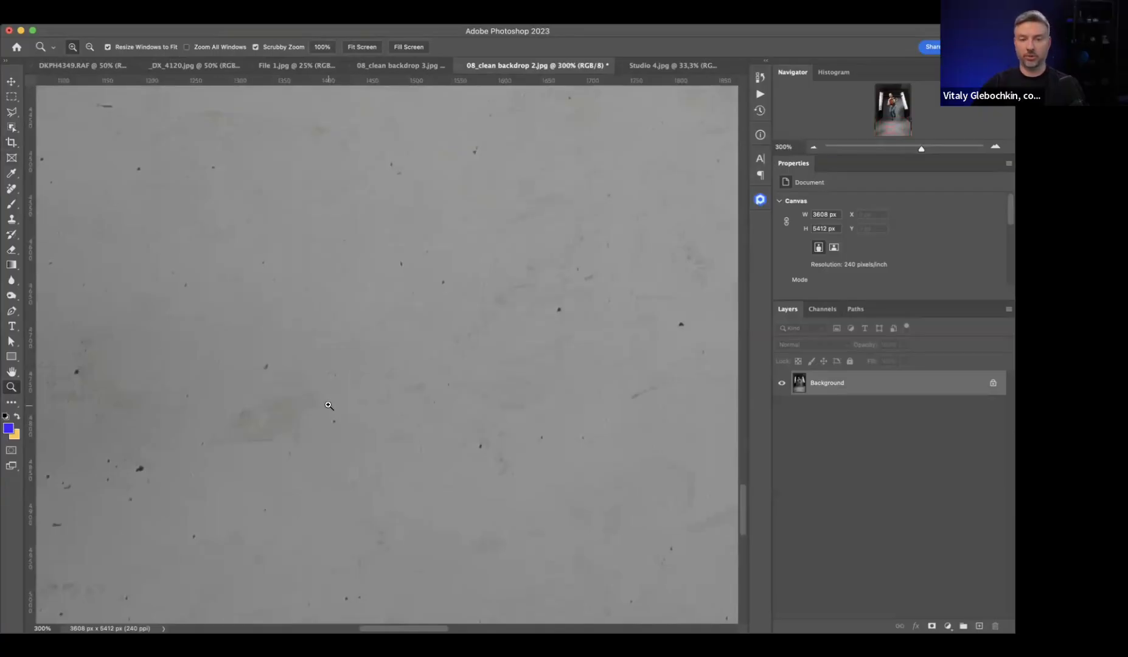
{"action": "key", "text": "alt"}
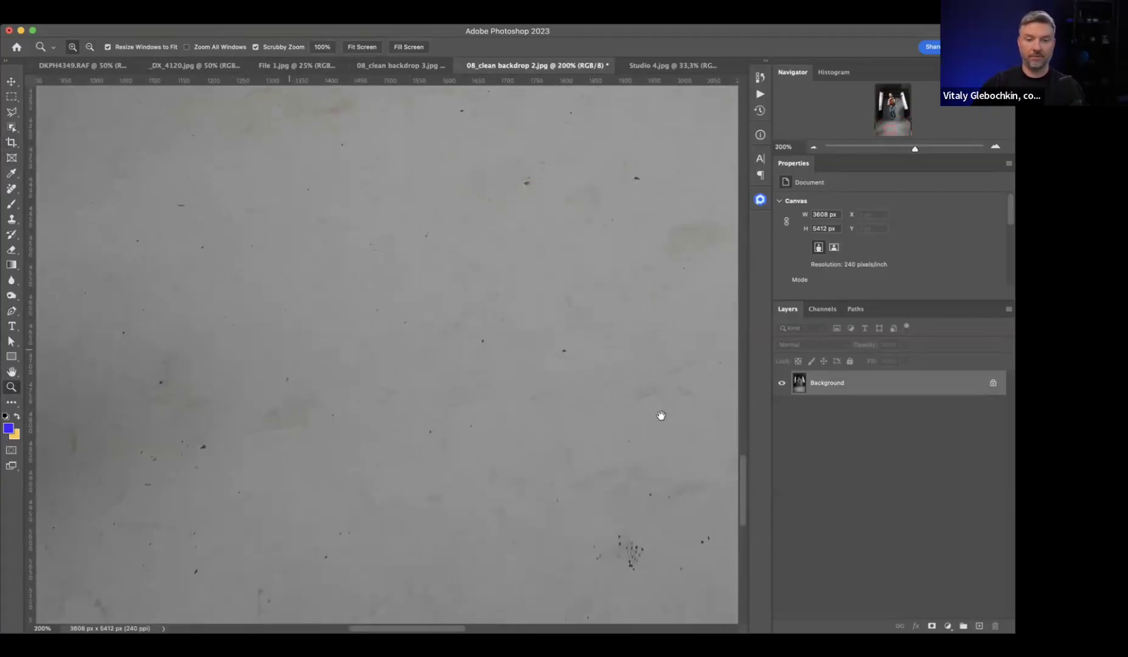
{"action": "left_click", "coordinate": [659, 416], "text": "alt"}
{"action": "left_click_drag", "start_coordinate": [370, 429], "coordinate": [546, 285]}
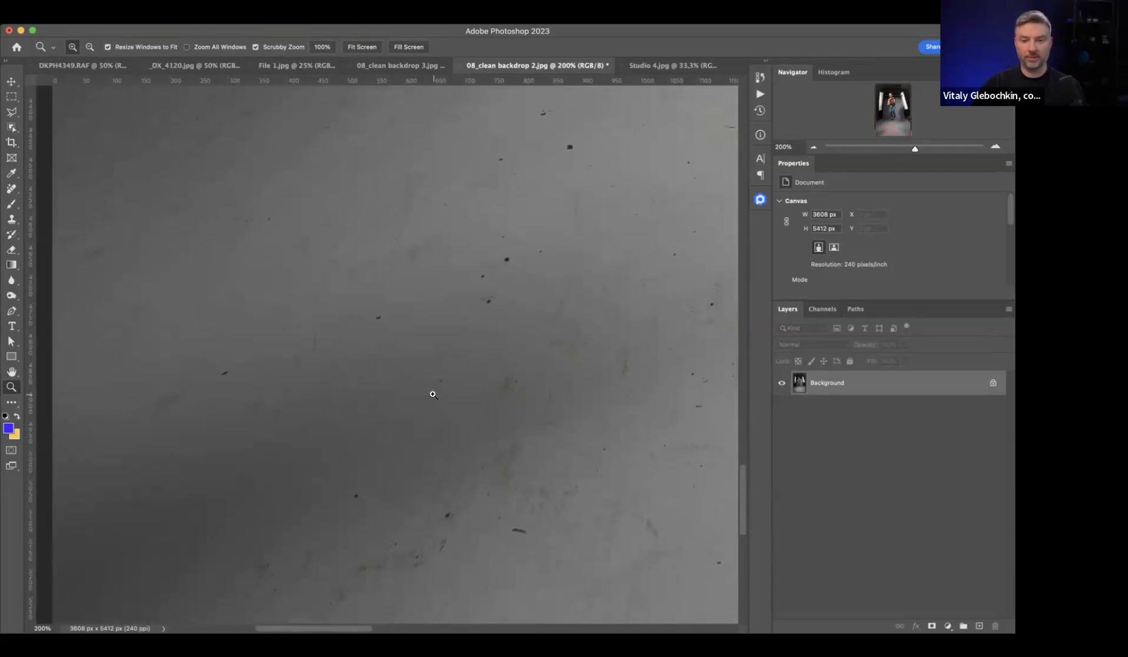
{"action": "left_click_drag", "start_coordinate": [503, 334], "coordinate": [60, 363]}
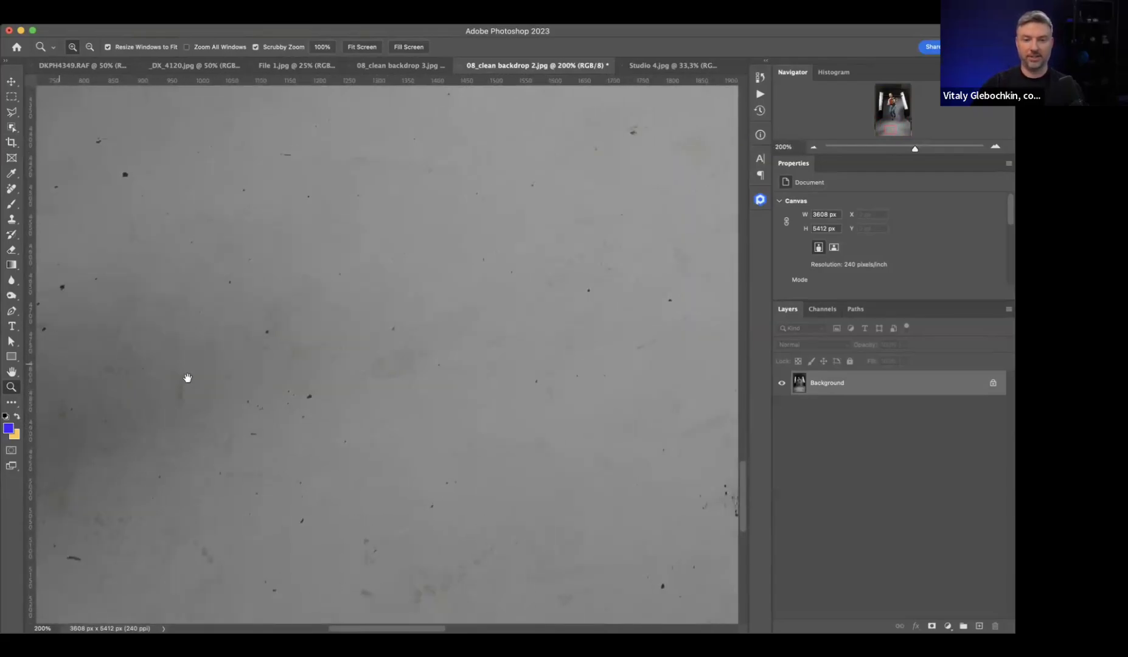
{"action": "left_click_drag", "start_coordinate": [411, 310], "coordinate": [392, 568]}
{"action": "left_click_drag", "start_coordinate": [372, 385], "coordinate": [265, 489]}
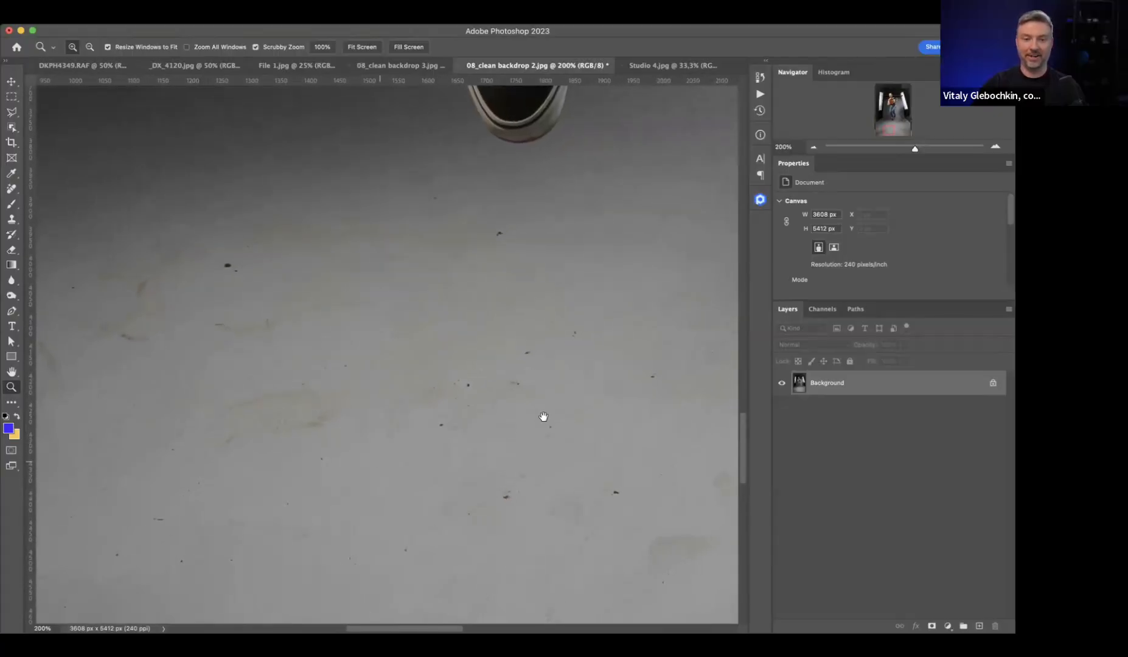
{"action": "left_click_drag", "start_coordinate": [543, 416], "coordinate": [356, 416]}
{"action": "left_click", "coordinate": [370, 416], "text": "alt"}
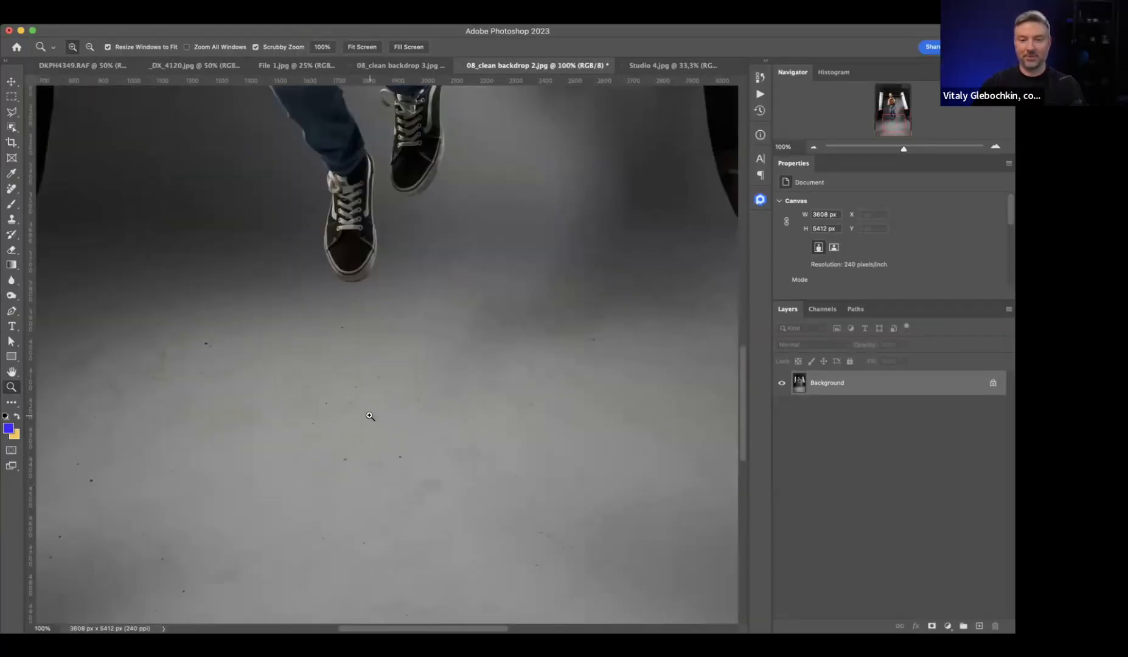
{"action": "left_click", "coordinate": [370, 415], "text": "alt"}
{"action": "scroll", "coordinate": [375, 444], "scroll_direction": "up", "scroll_amount": 3}
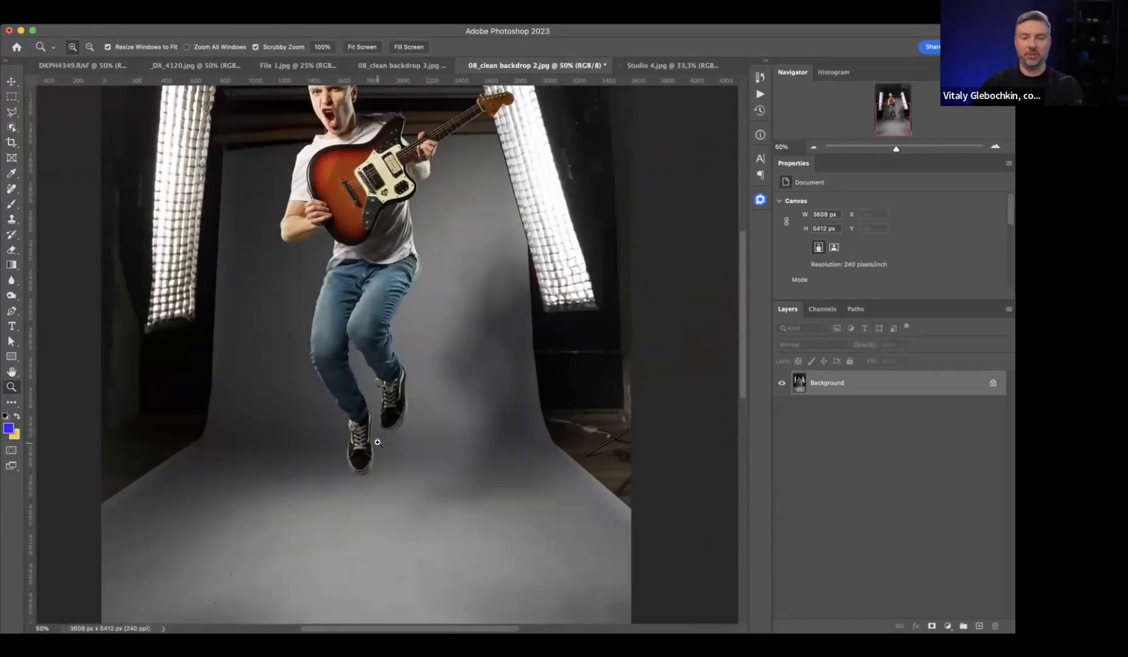
{"action": "scroll", "coordinate": [377, 443], "scroll_direction": "up", "scroll_amount": 1}
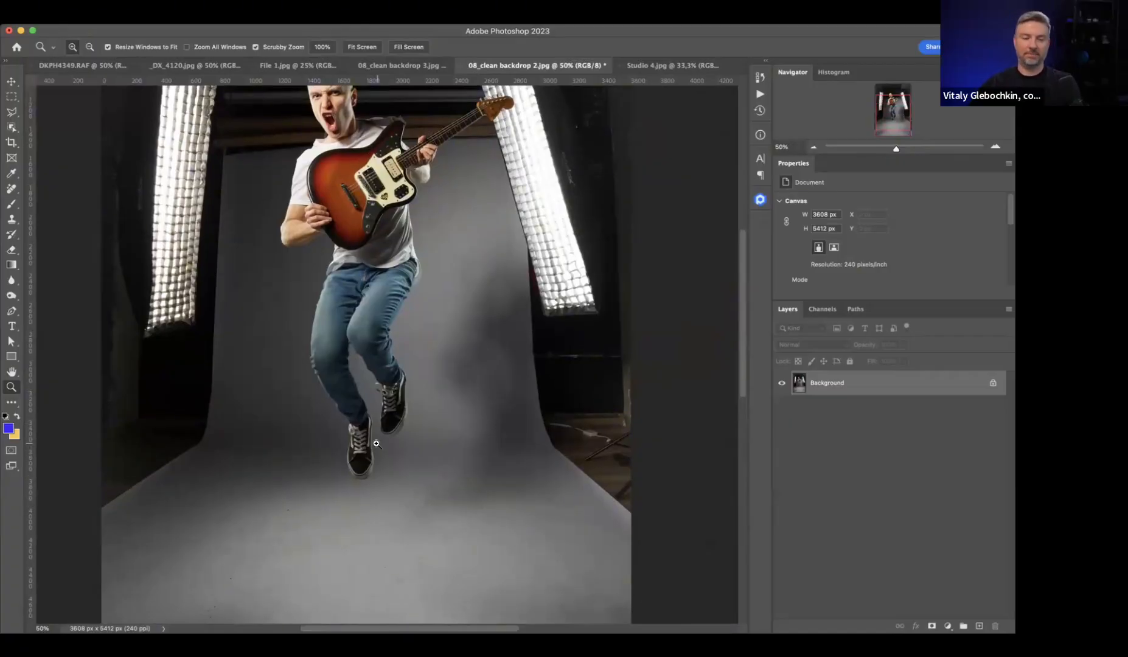
{"action": "scroll", "coordinate": [377, 443], "scroll_direction": "down", "scroll_amount": 3}
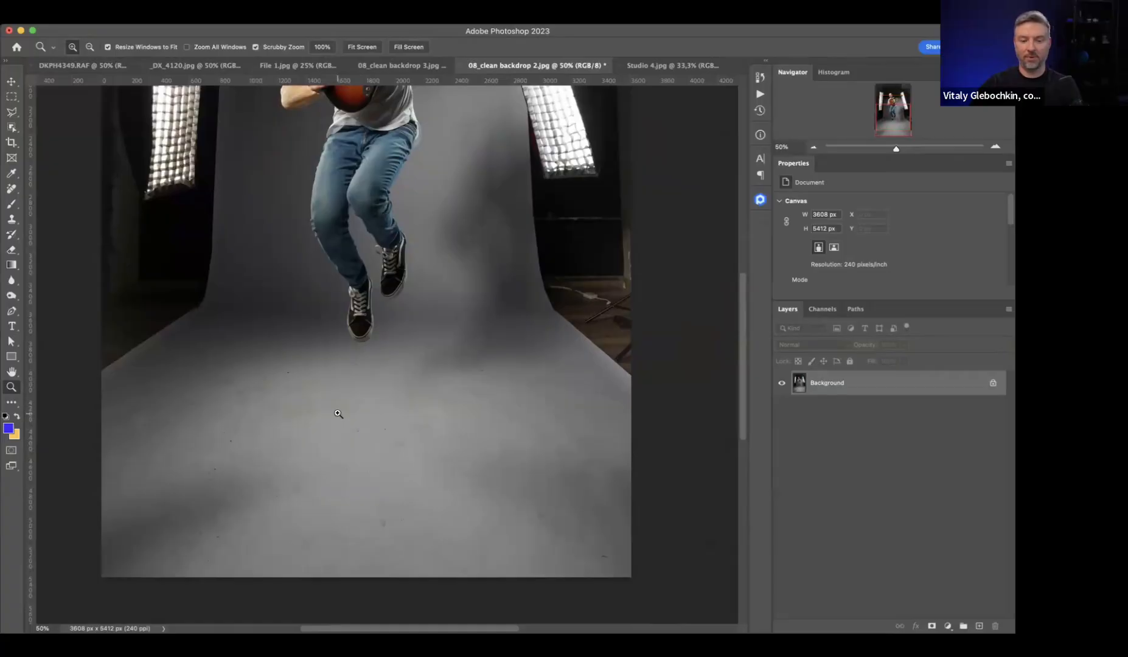
{"action": "scroll", "coordinate": [389, 392], "scroll_direction": "up", "scroll_amount": 1}
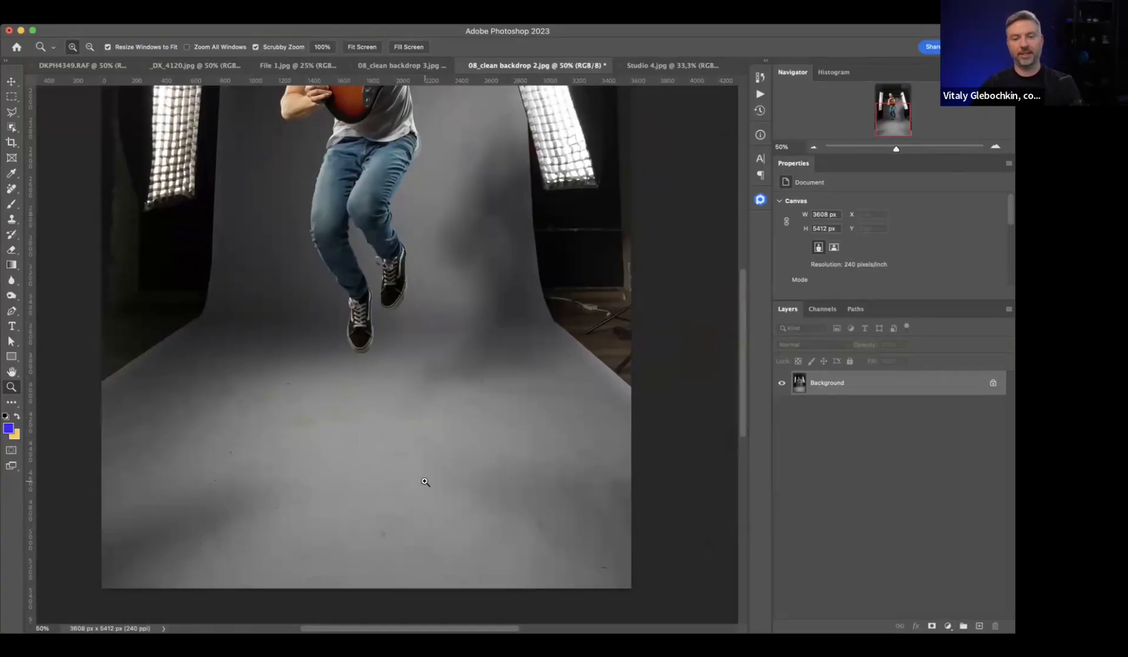
{"action": "left_click", "coordinate": [760, 201]}
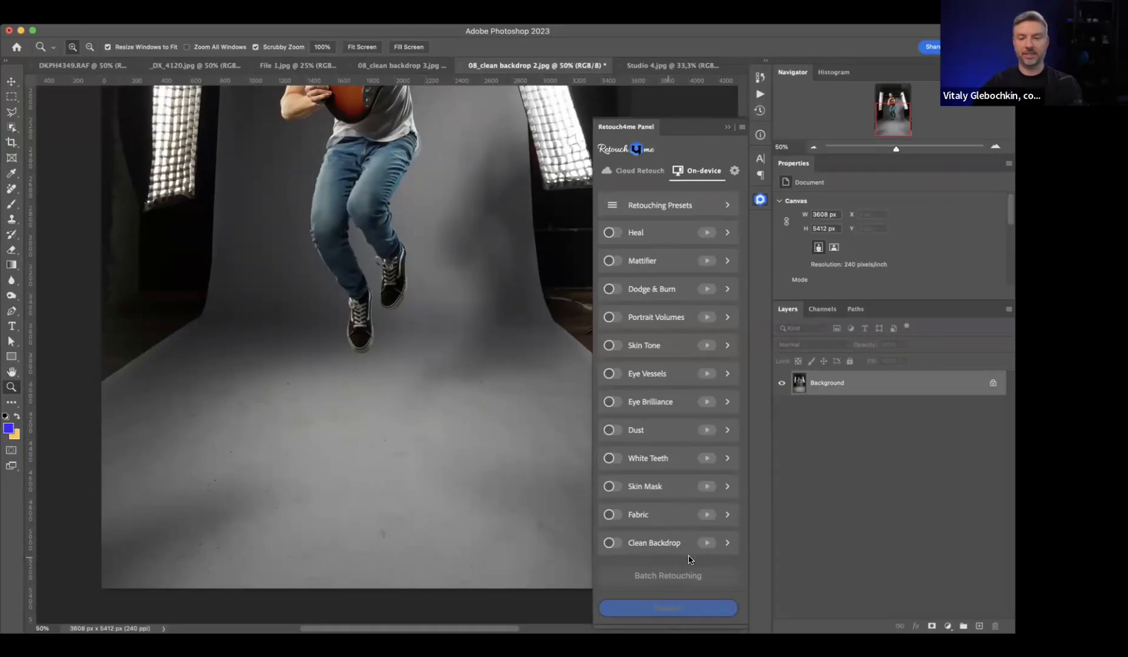
{"action": "left_click", "coordinate": [727, 127]}
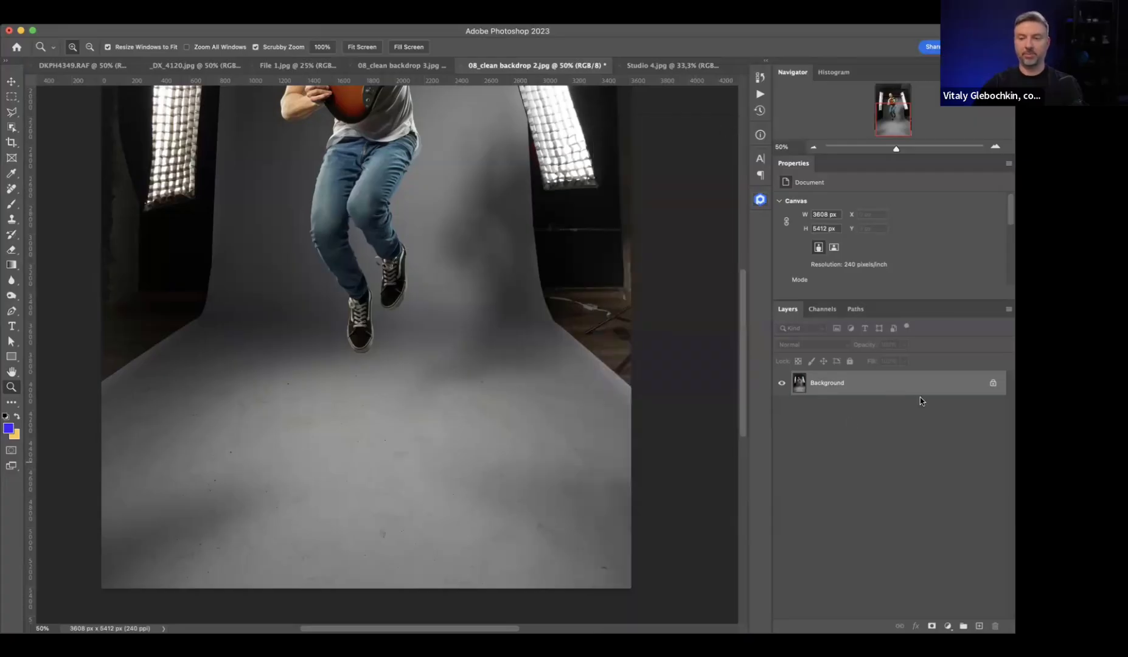
- Duplicate the Background layer and open the Retouch4me Clean Backdrop filter on the copy
{"action": "left_click_drag", "start_coordinate": [953, 392], "coordinate": [978, 626]}
{"action": "left_click", "coordinate": [282, 16]}
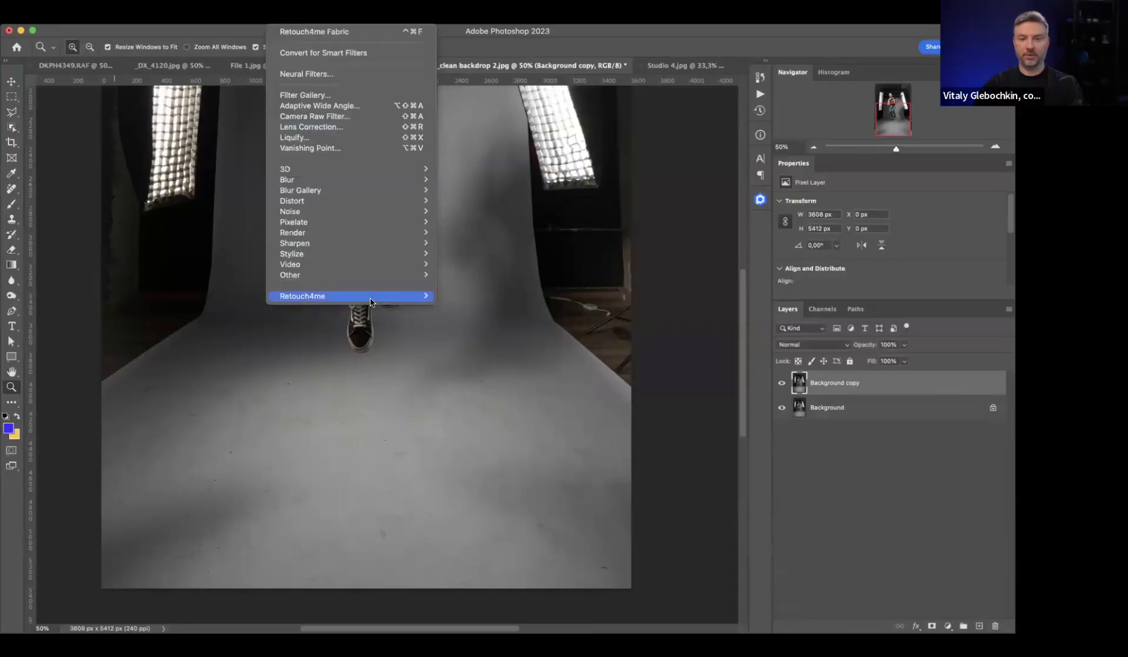
{"action": "mouse_move", "coordinate": [368, 298]}
{"action": "left_click", "coordinate": [557, 350]}
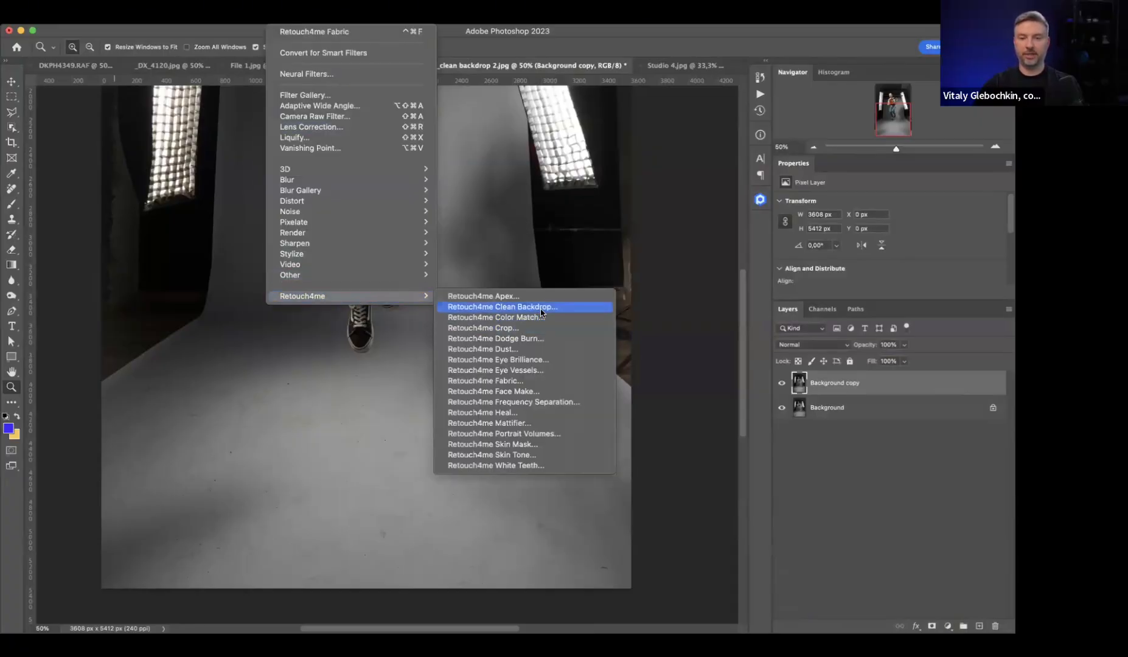
{"action": "left_click", "coordinate": [523, 306]}
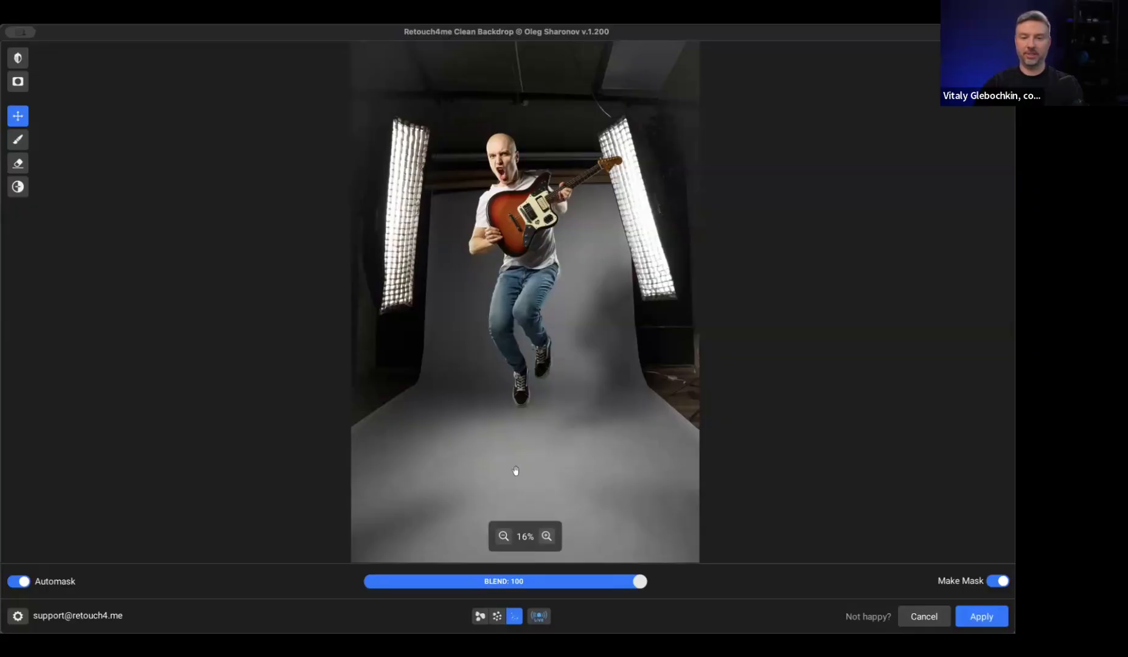
- Compare the floor below the shoes before and after cleaning in the Clean Backdrop preview
{"action": "scroll", "coordinate": [516, 470], "scroll_direction": "up", "scroll_amount": 1}
{"action": "scroll", "coordinate": [529, 438], "scroll_direction": "up", "scroll_amount": 5}
{"action": "left_click_drag", "start_coordinate": [541, 410], "coordinate": [516, 239]}
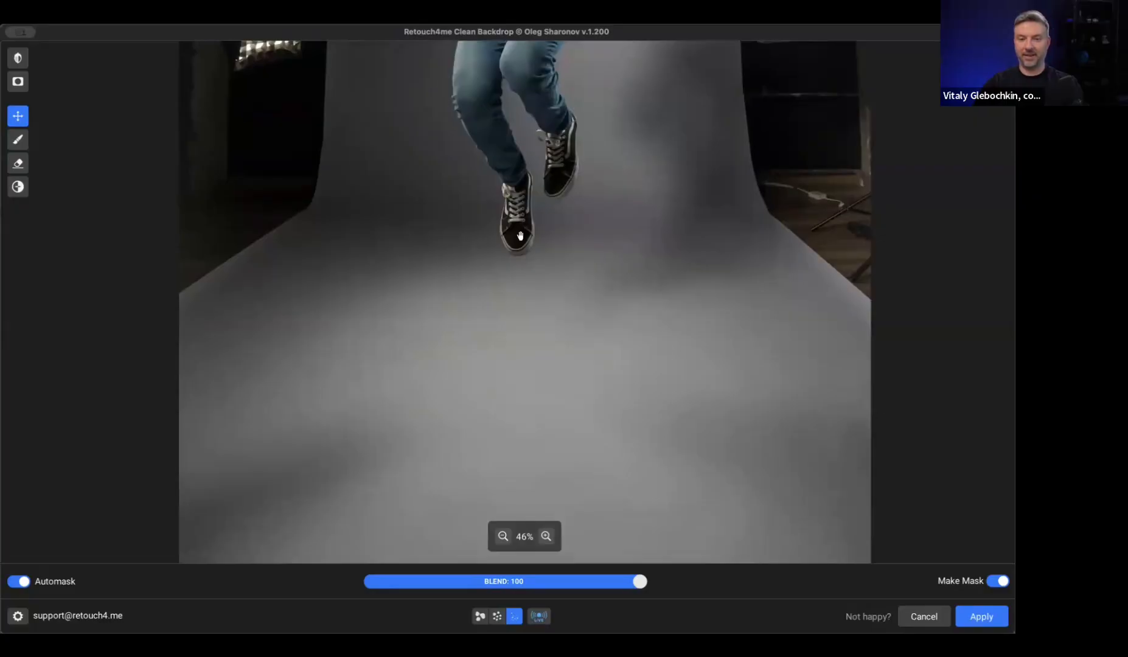
{"action": "left_click", "coordinate": [19, 64]}
{"action": "left_click", "coordinate": [20, 62]}
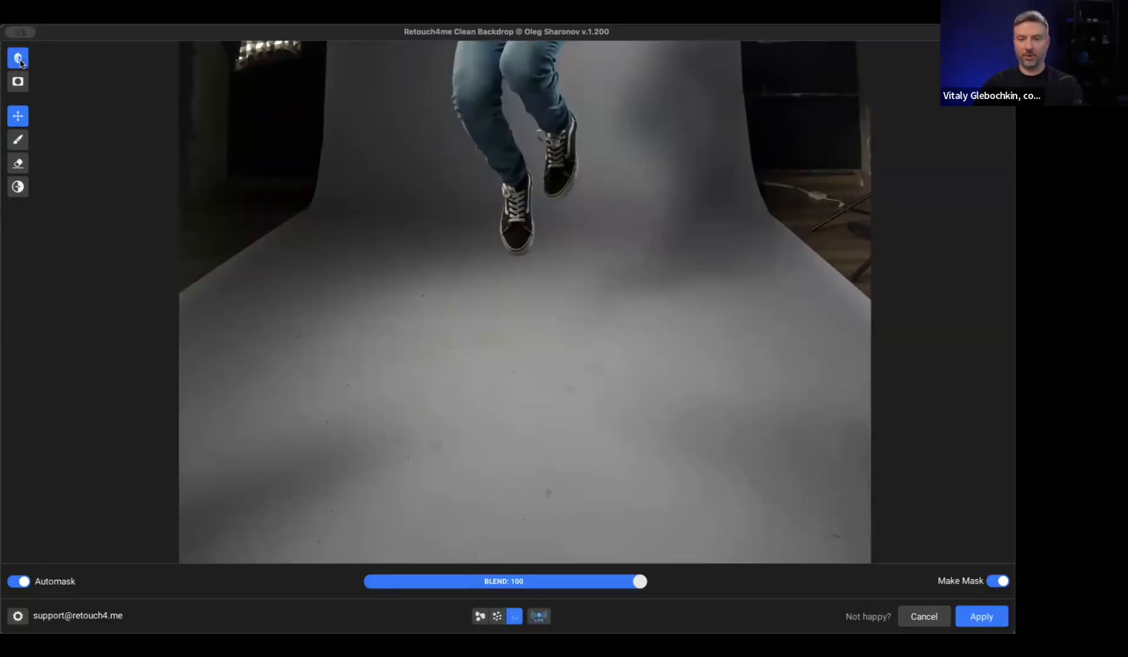
- Activate the mask brush and inspect the mask overlay around the shoes and on the floor
{"action": "left_click", "coordinate": [18, 141]}
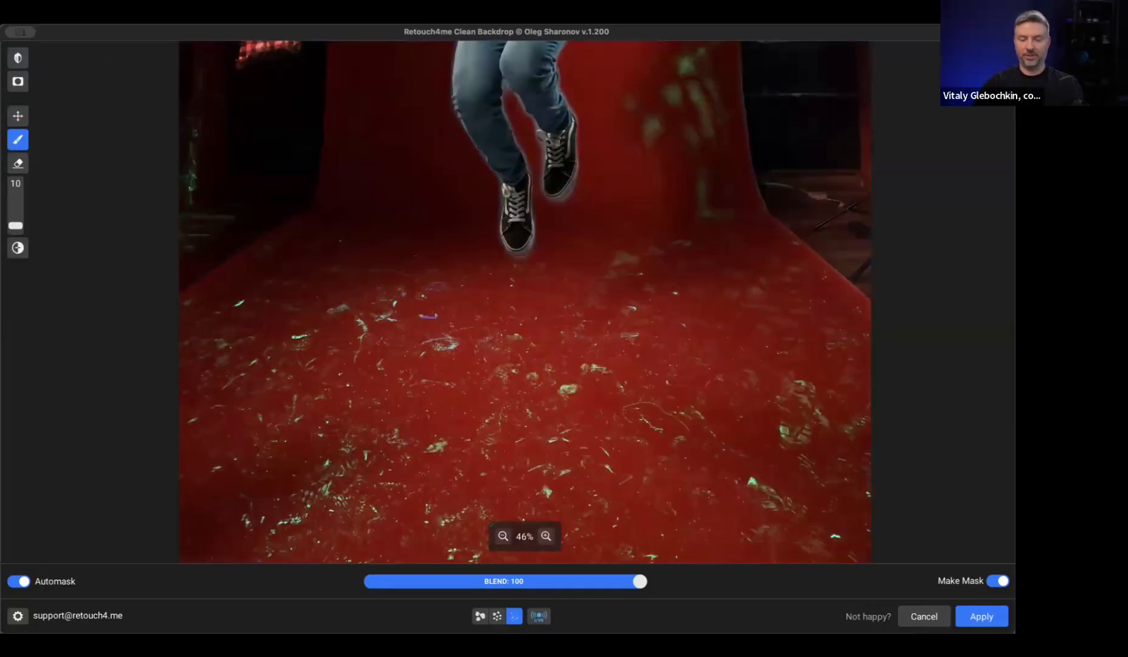
{"action": "scroll", "coordinate": [426, 410], "scroll_direction": "up", "scroll_amount": 5}
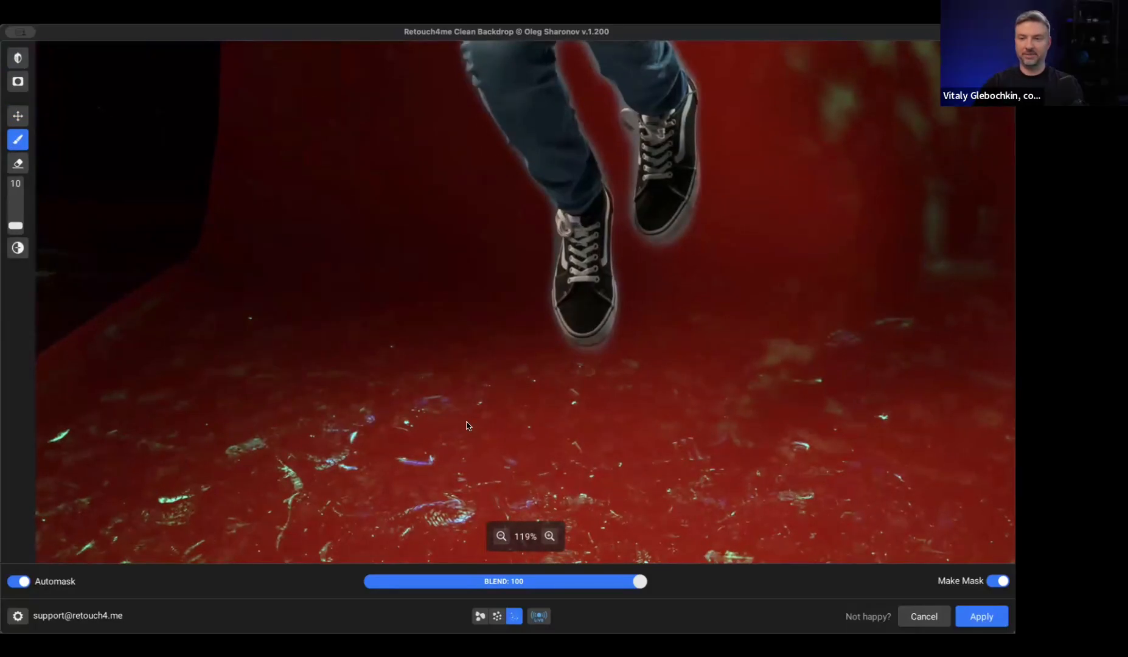
{"action": "scroll", "coordinate": [481, 474], "scroll_direction": "down", "scroll_amount": 3}
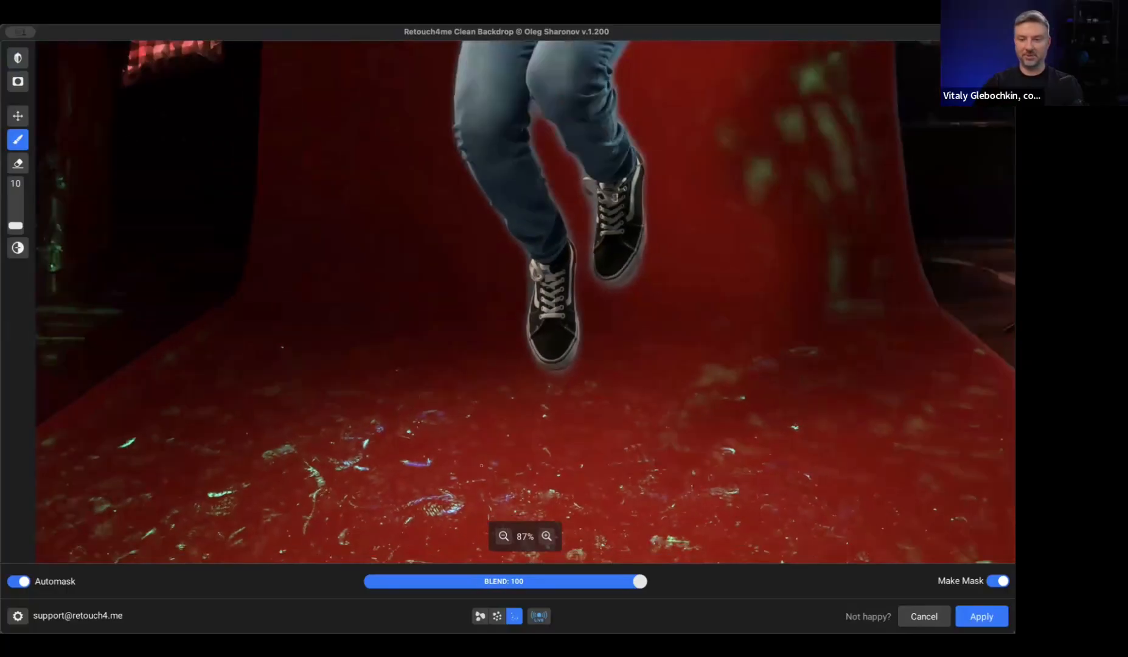
- Examine the mask overlay from the shoes out to the whole photo, and return to the move tool to hide it
{"action": "scroll", "coordinate": [506, 462], "scroll_direction": "down", "scroll_amount": 5}
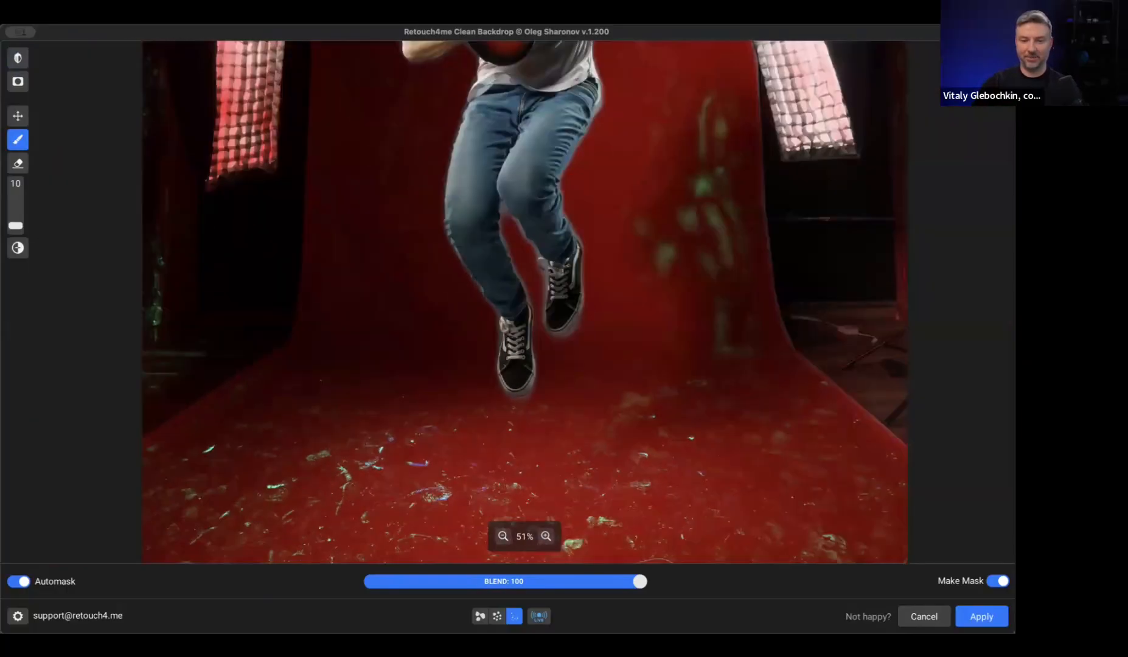
{"action": "scroll", "coordinate": [516, 496], "scroll_direction": "up", "scroll_amount": 5}
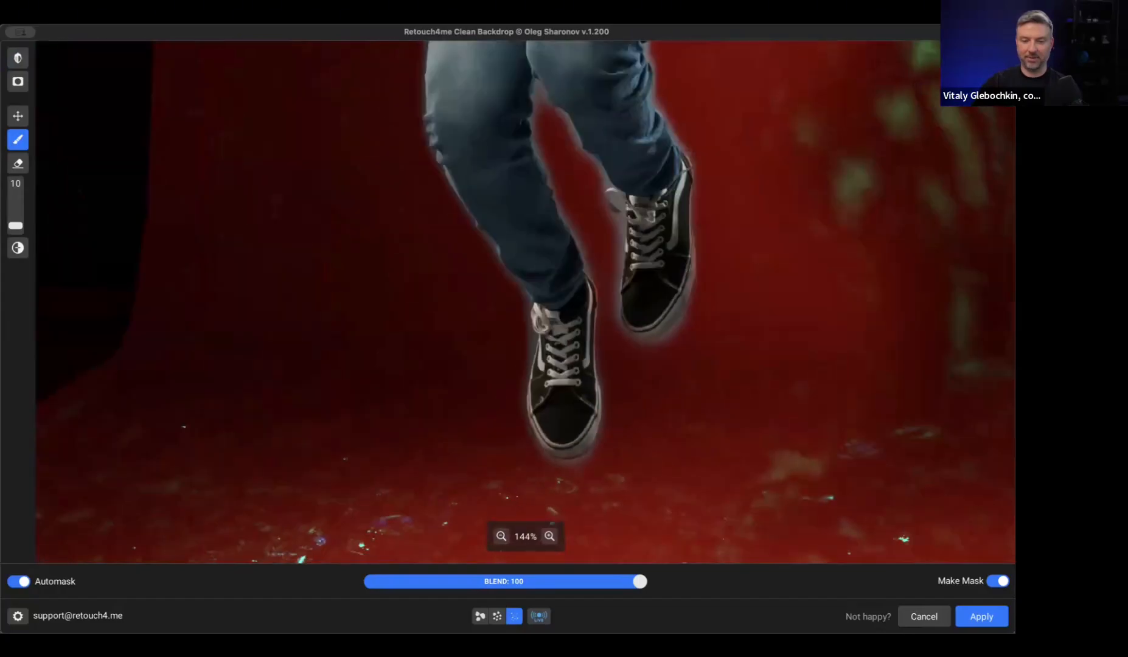
{"action": "scroll", "coordinate": [535, 496], "scroll_direction": "down", "scroll_amount": 5}
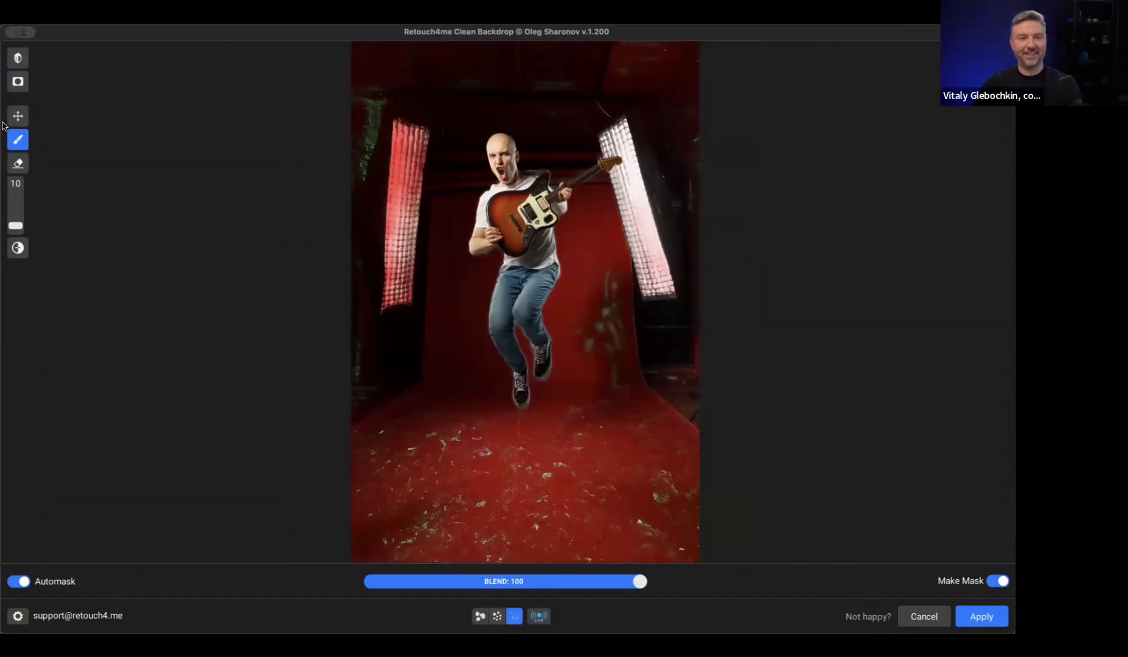
{"action": "left_click", "coordinate": [20, 64]}
{"action": "left_click", "coordinate": [17, 116]}
- Inspect the cleaned backdrop floor below the shoes in the Clean Backdrop preview at 40% magnification
{"action": "scroll", "coordinate": [574, 504], "scroll_direction": "up", "scroll_amount": 5}
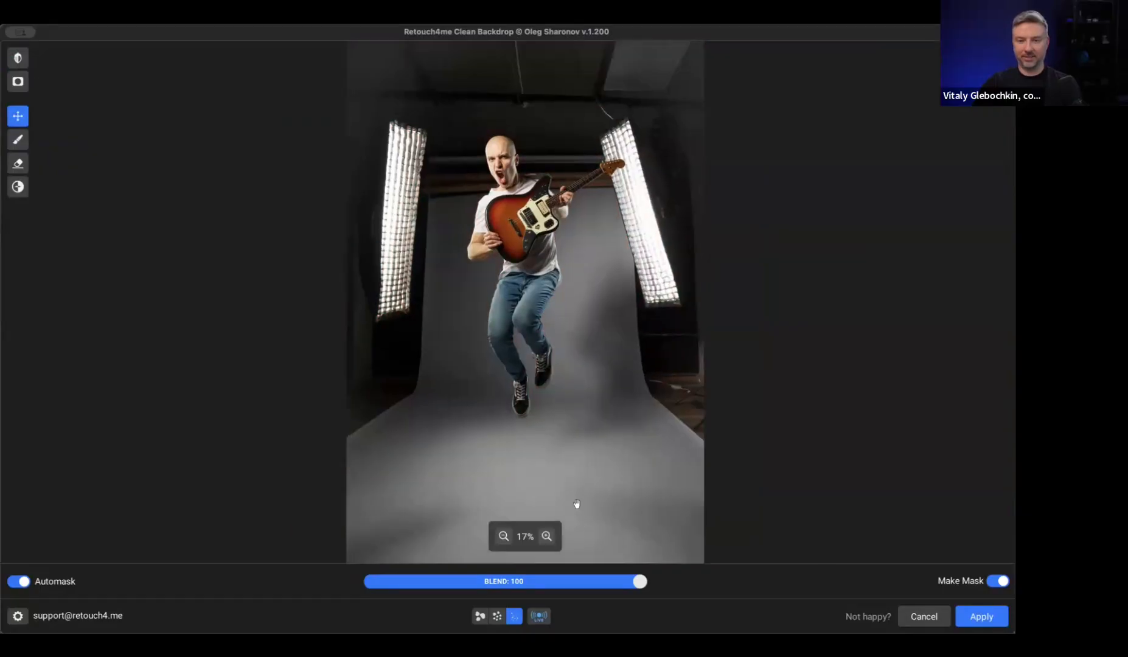
{"action": "scroll", "coordinate": [547, 493], "scroll_direction": "down", "scroll_amount": 3}
{"action": "scroll", "coordinate": [547, 493], "scroll_direction": "down", "scroll_amount": 1}
{"action": "left_click_drag", "start_coordinate": [544, 503], "coordinate": [511, 327]}
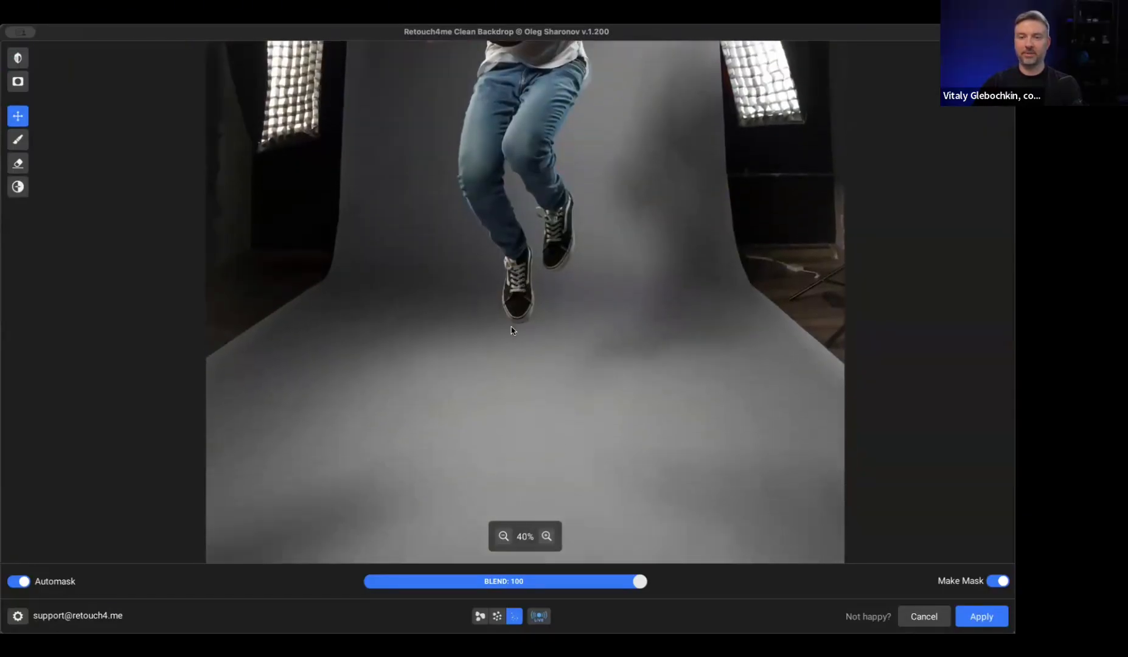
{"action": "left_click_drag", "start_coordinate": [506, 383], "coordinate": [503, 370]}
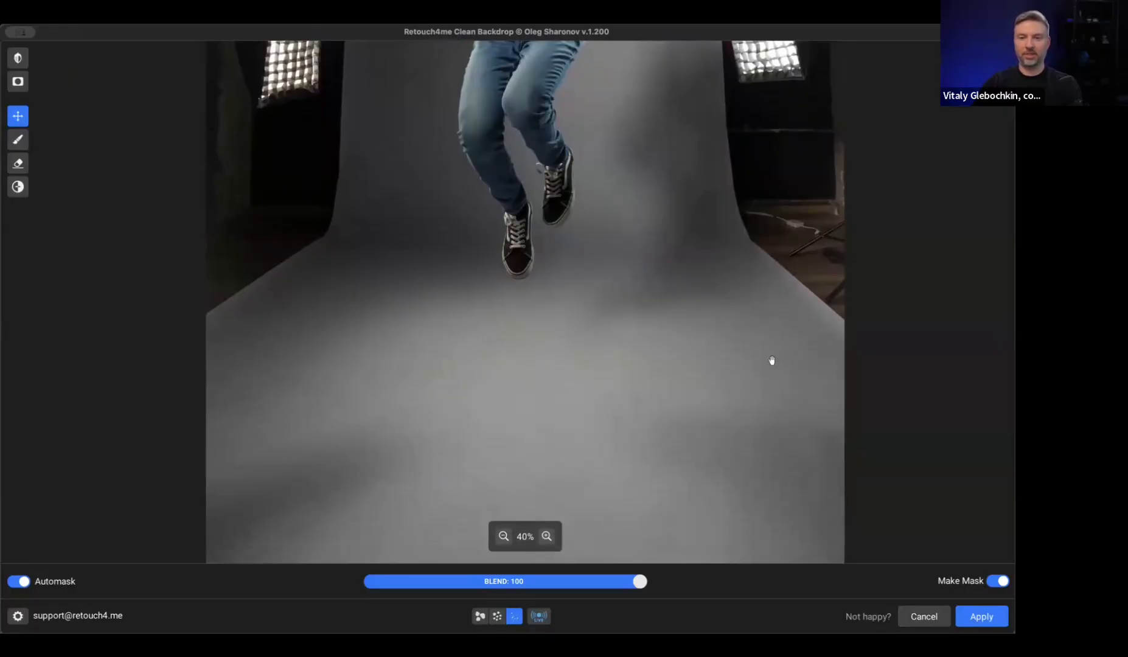
- Switch the Make Mask and Automask options off and back on
{"action": "left_click", "coordinate": [1000, 582]}
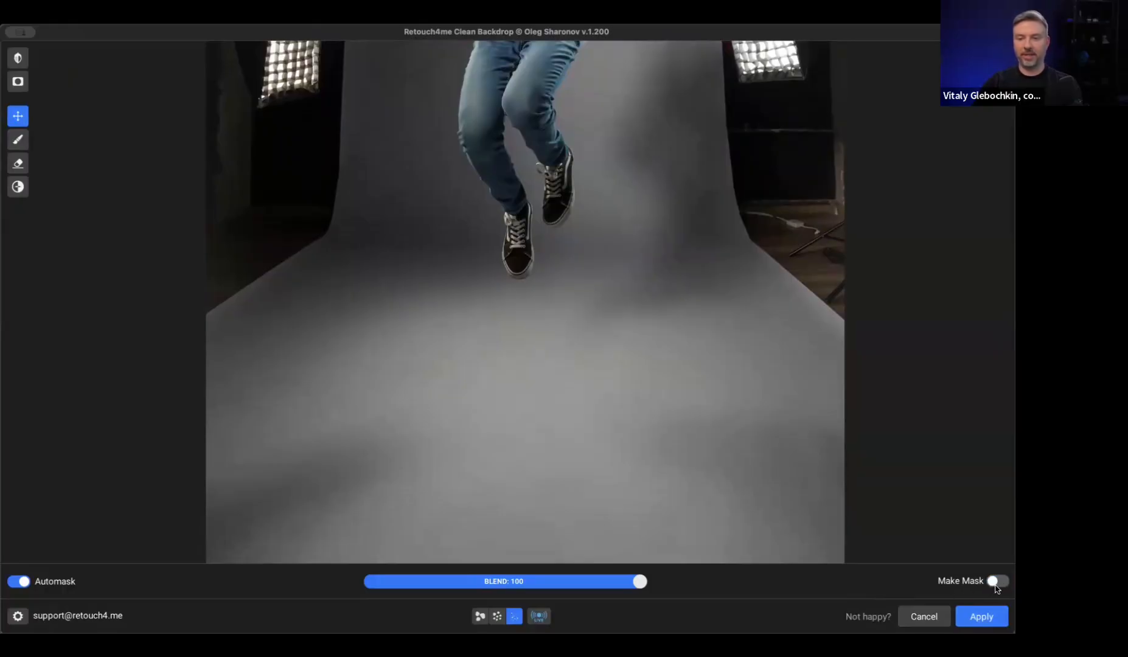
{"action": "left_click", "coordinate": [997, 581]}
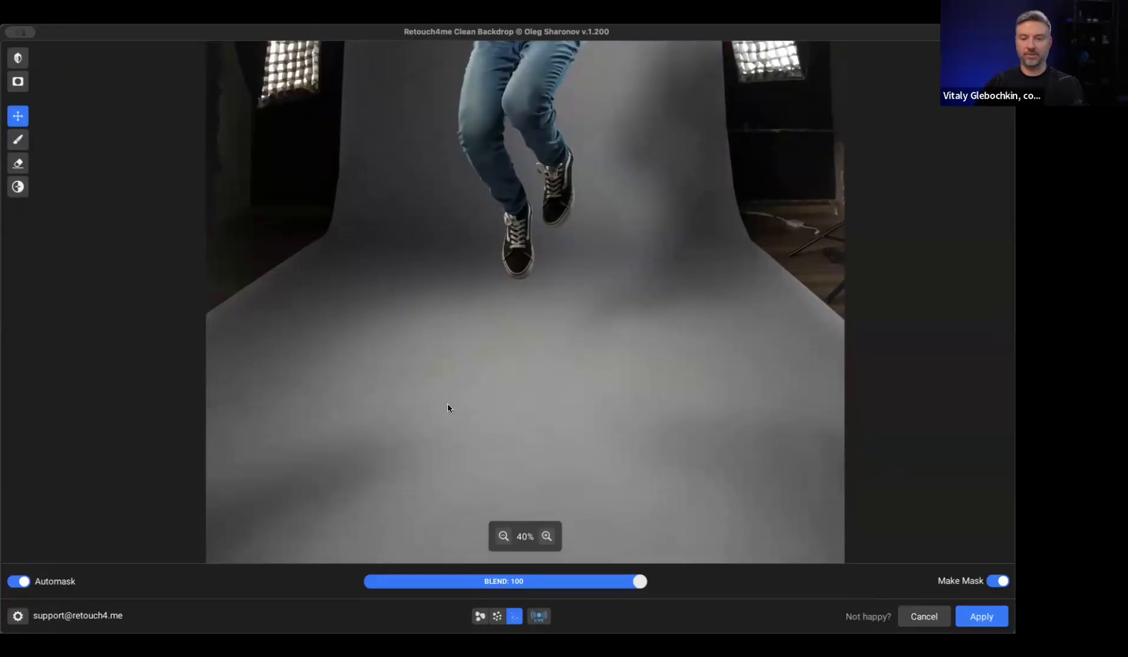
{"action": "left_click", "coordinate": [19, 582]}
{"action": "left_click", "coordinate": [19, 582]}
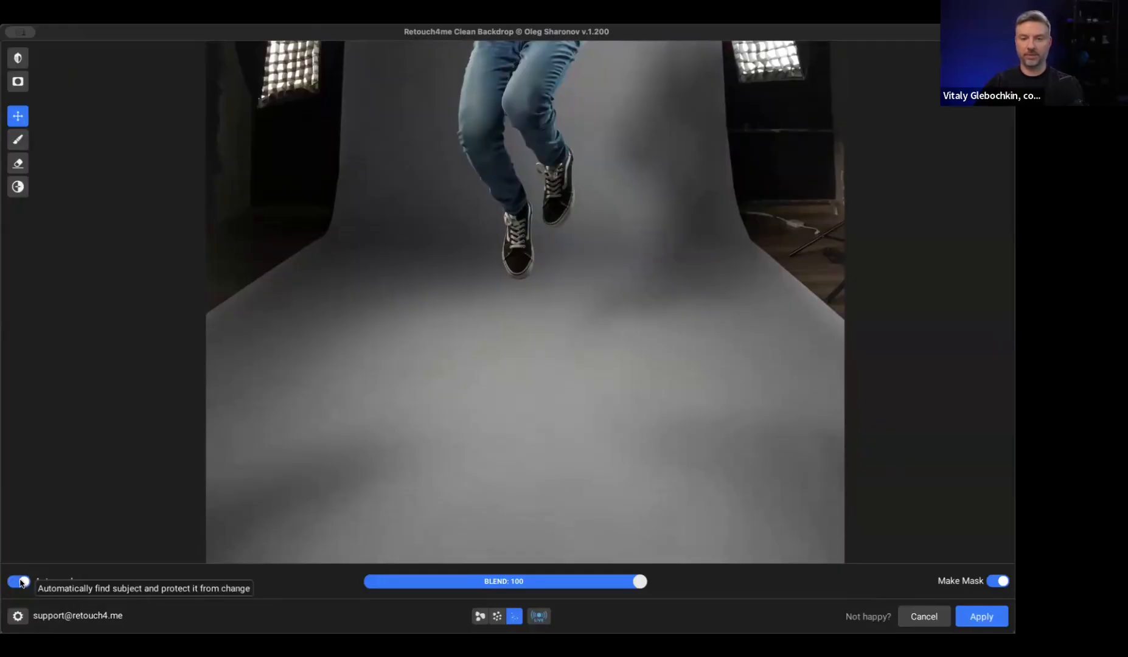
{"action": "left_click", "coordinate": [19, 582]}
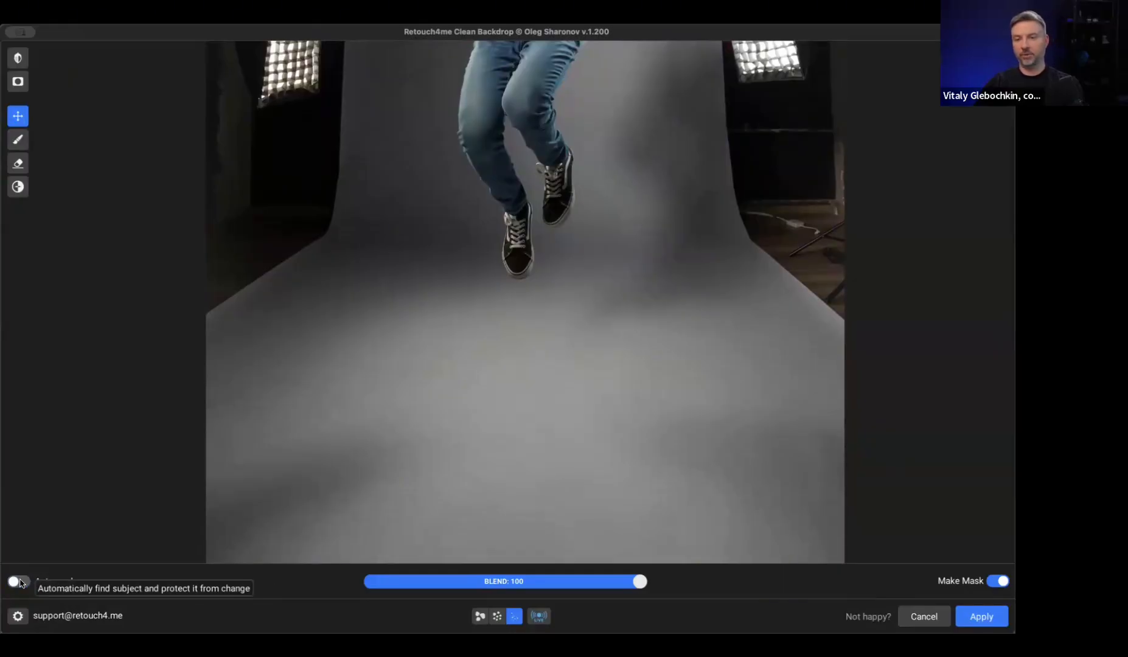
{"action": "left_click", "coordinate": [19, 581]}
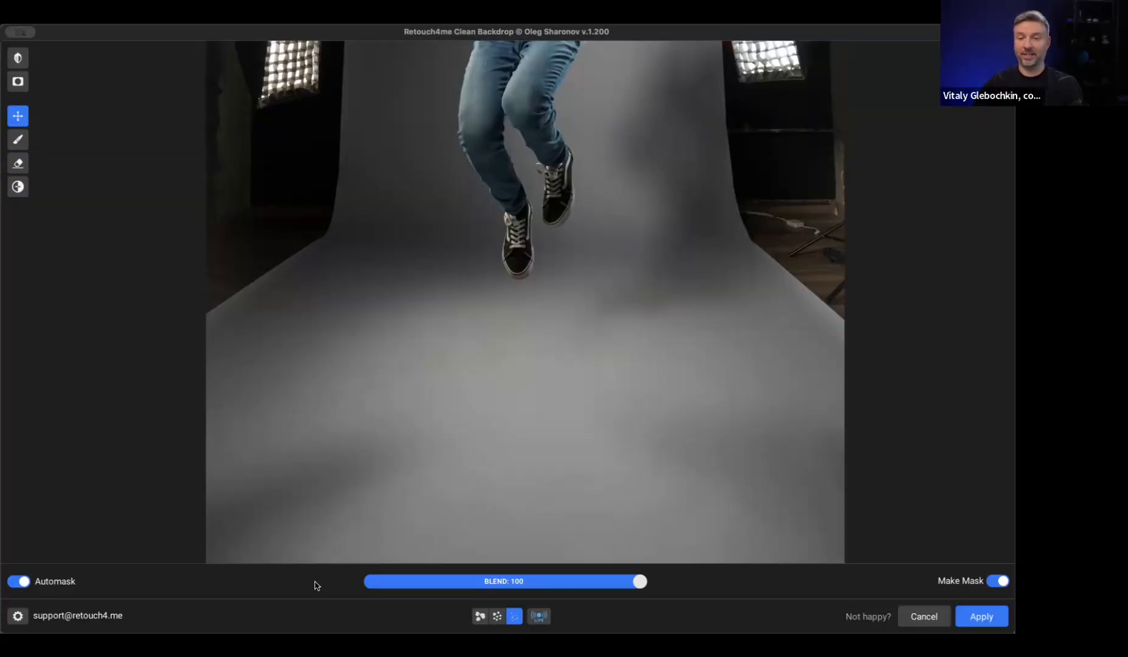
- Apply the Clean Backdrop filter to the Background copy layer with Blend at 100 and both Automask and Make Mask enabled
{"action": "left_click", "coordinate": [980, 617]}
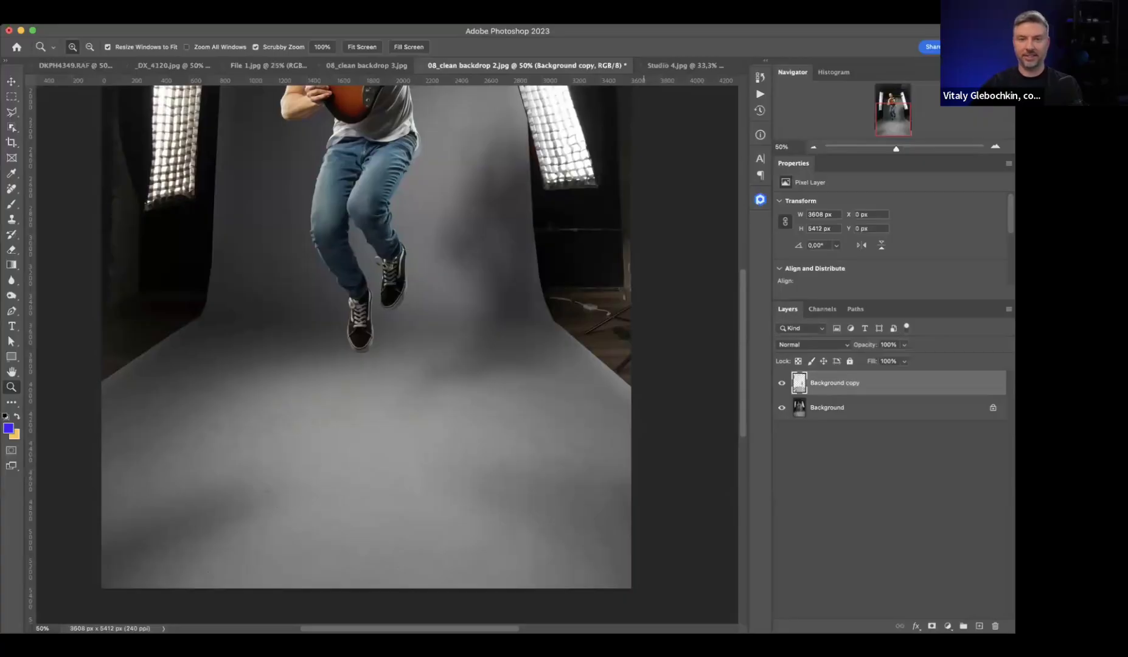
- Hide the Background layer to examine the floor patches on Background copy by themselves, and show the layer again
{"action": "left_click", "coordinate": [345, 495]}
{"action": "scroll", "coordinate": [378, 491], "scroll_direction": "down", "scroll_amount": 2}
{"action": "left_click", "coordinate": [778, 409]}
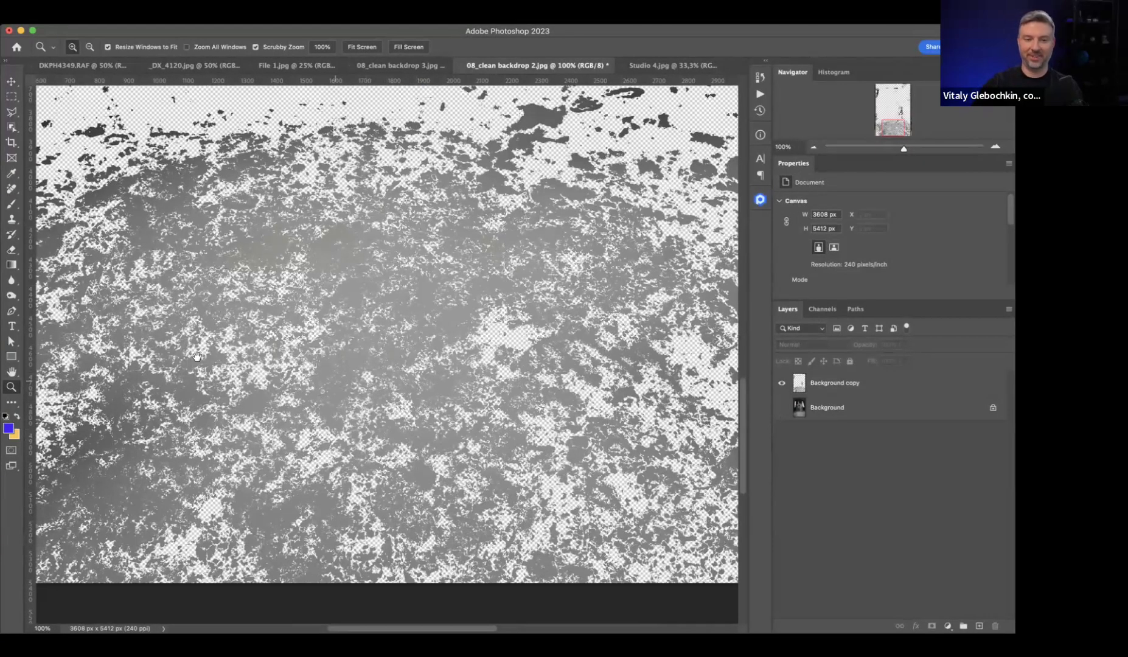
{"action": "scroll", "coordinate": [393, 324], "scroll_direction": "right", "scroll_amount": 10}
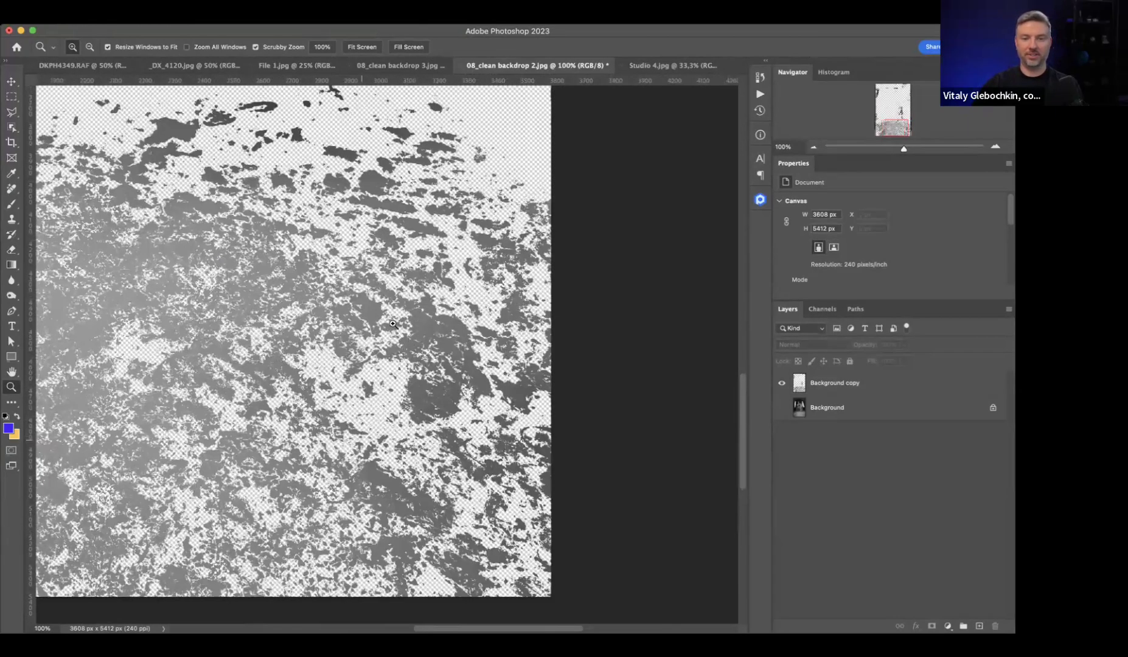
{"action": "scroll", "coordinate": [393, 324], "scroll_direction": "left", "scroll_amount": 15}
{"action": "left_click", "coordinate": [781, 408]}
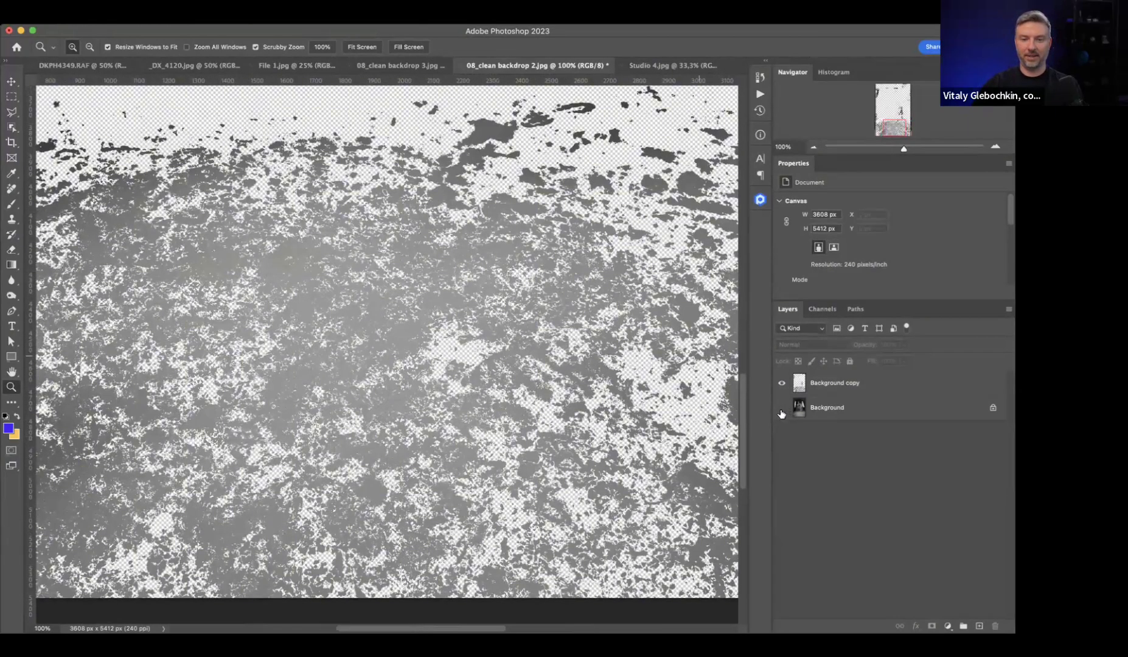
- Compare the floor before and after cleaning by hiding and showing the Background copy layer
{"action": "left_click", "coordinate": [781, 382]}
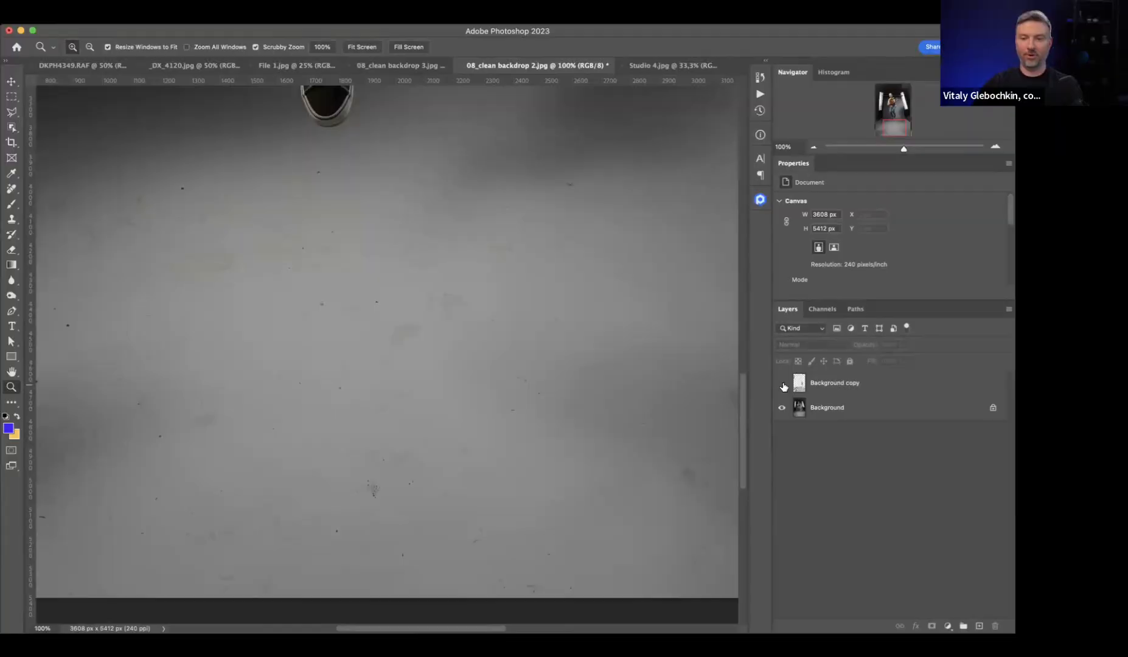
{"action": "left_click", "coordinate": [782, 383]}
{"action": "left_click", "coordinate": [302, 430], "text": "alt"}
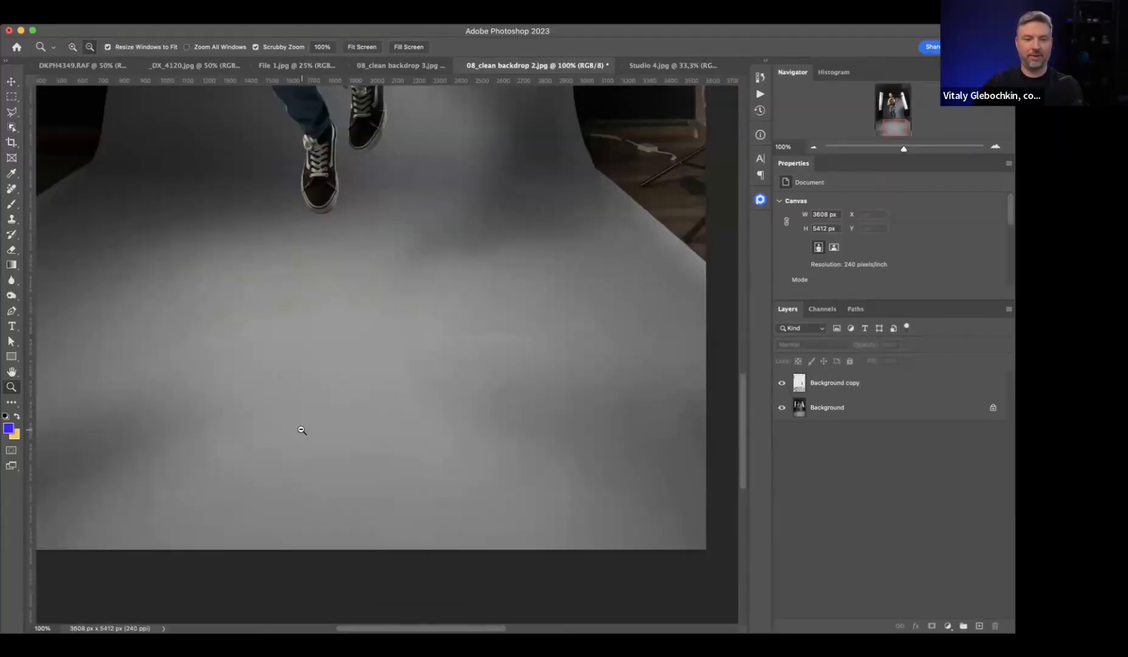
{"action": "scroll", "coordinate": [302, 430], "scroll_direction": "up", "scroll_amount": 3}
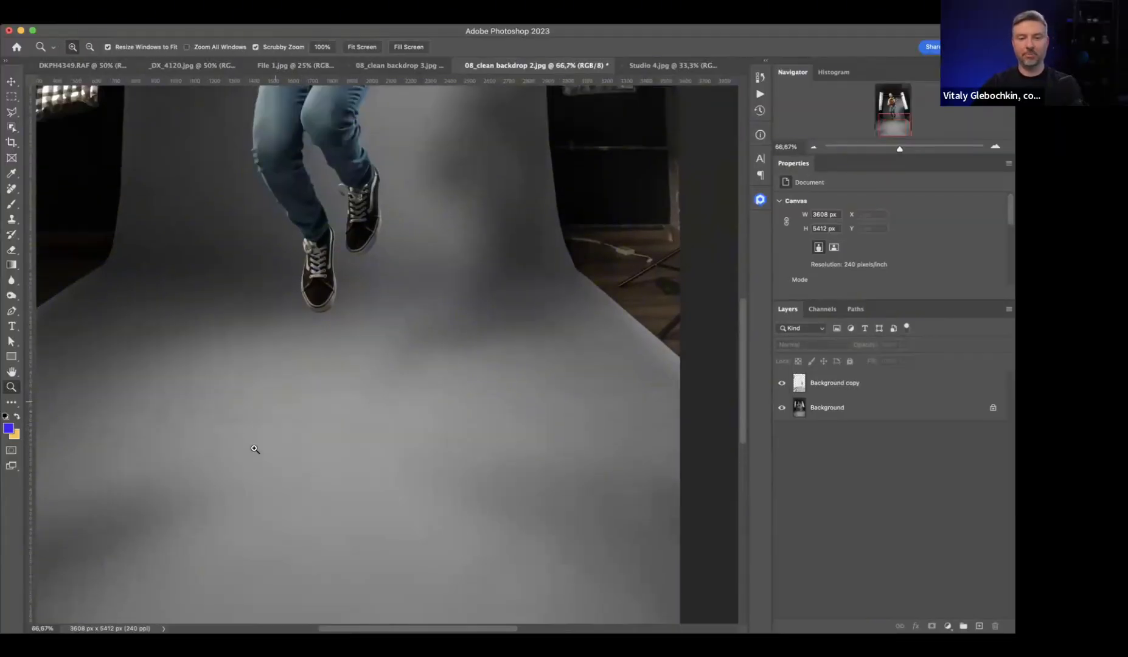
- Inspect the texture of the cleaned backdrop floor at up to 400% magnification and recheck it below the shoes at 100%
{"action": "left_click", "coordinate": [264, 486]}
{"action": "left_click", "coordinate": [264, 487]}
{"action": "left_click", "coordinate": [264, 486]}
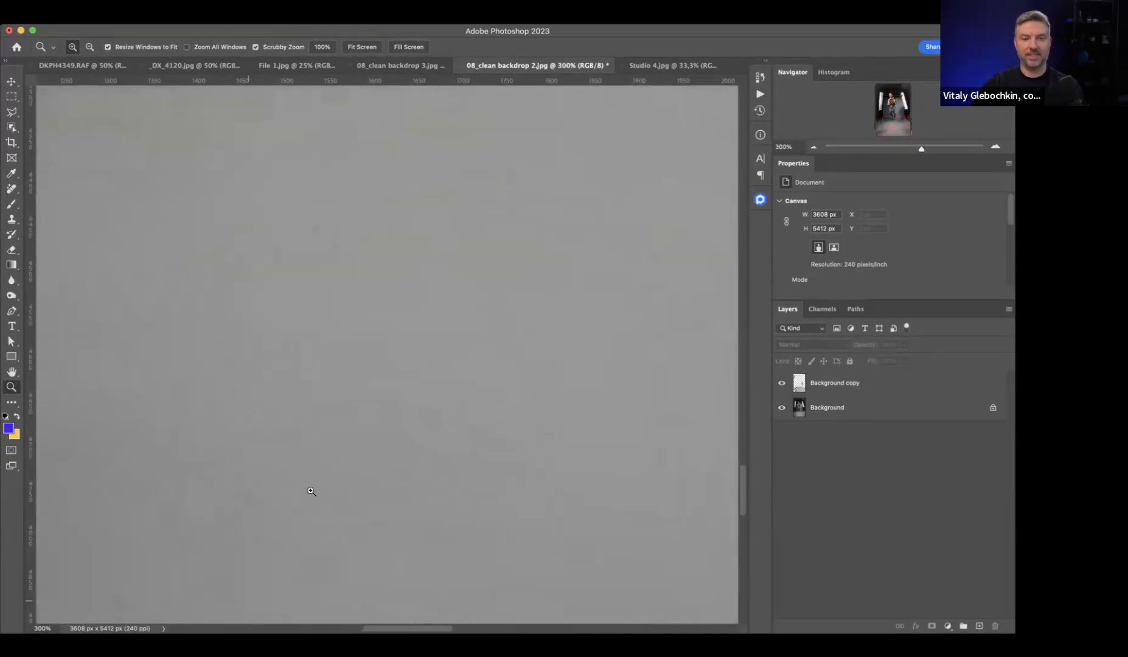
{"action": "scroll", "coordinate": [341, 454], "scroll_direction": "up", "scroll_amount": 3}
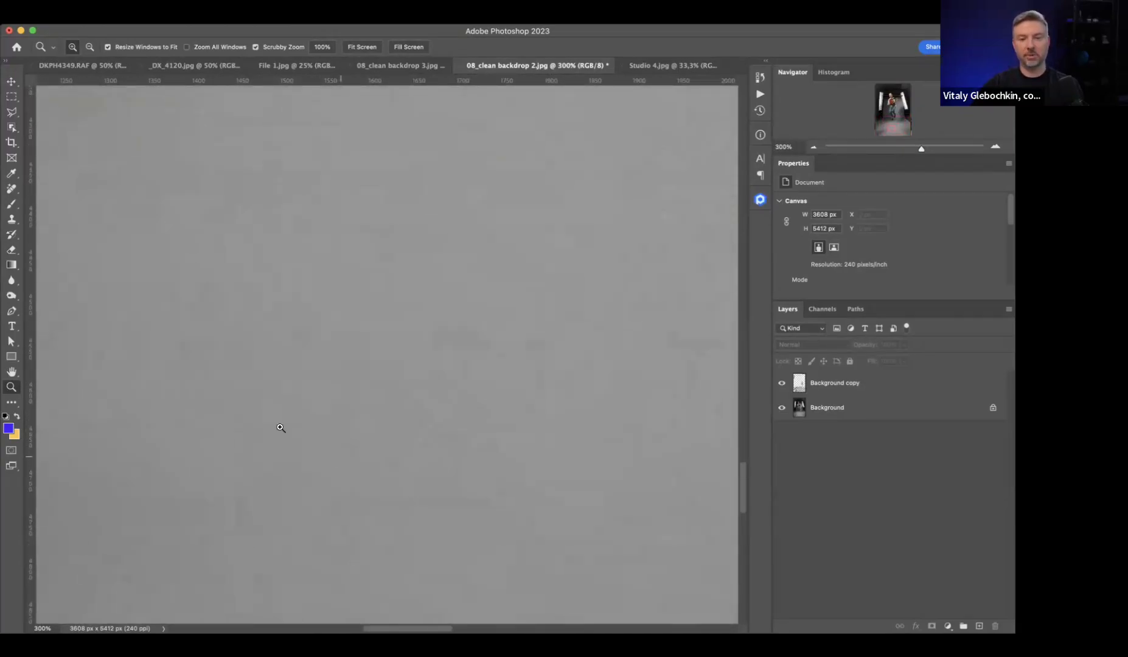
{"action": "scroll", "coordinate": [407, 464], "scroll_direction": "up", "scroll_amount": 2}
{"action": "left_click", "coordinate": [394, 352]}
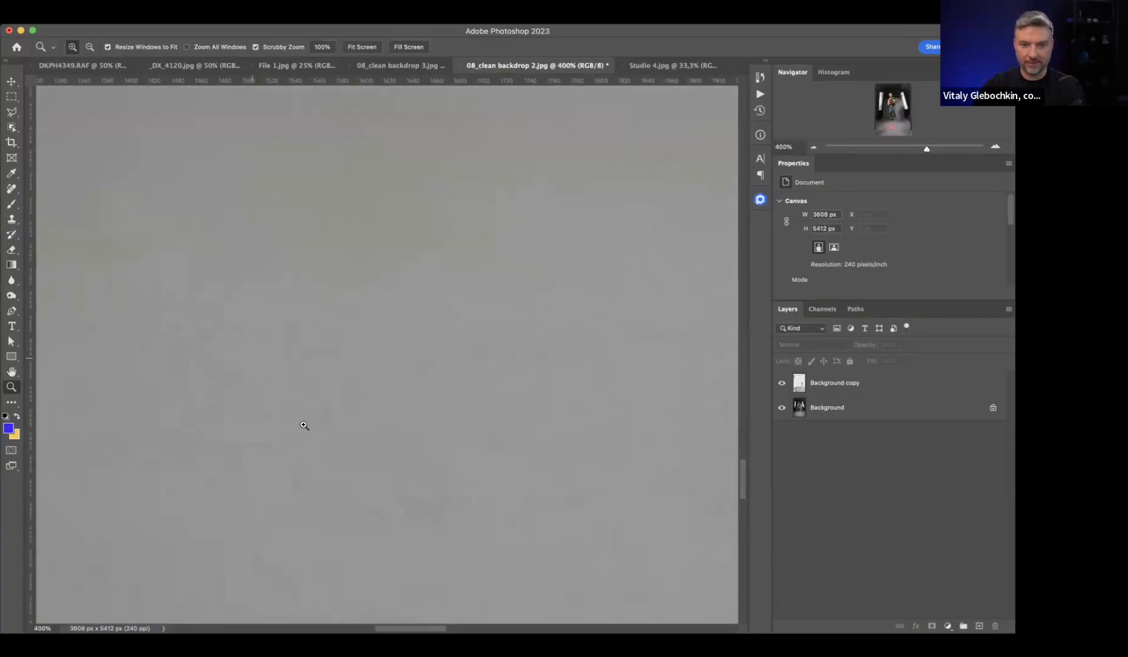
{"action": "left_click_drag", "start_coordinate": [404, 630], "coordinate": [378, 631]}
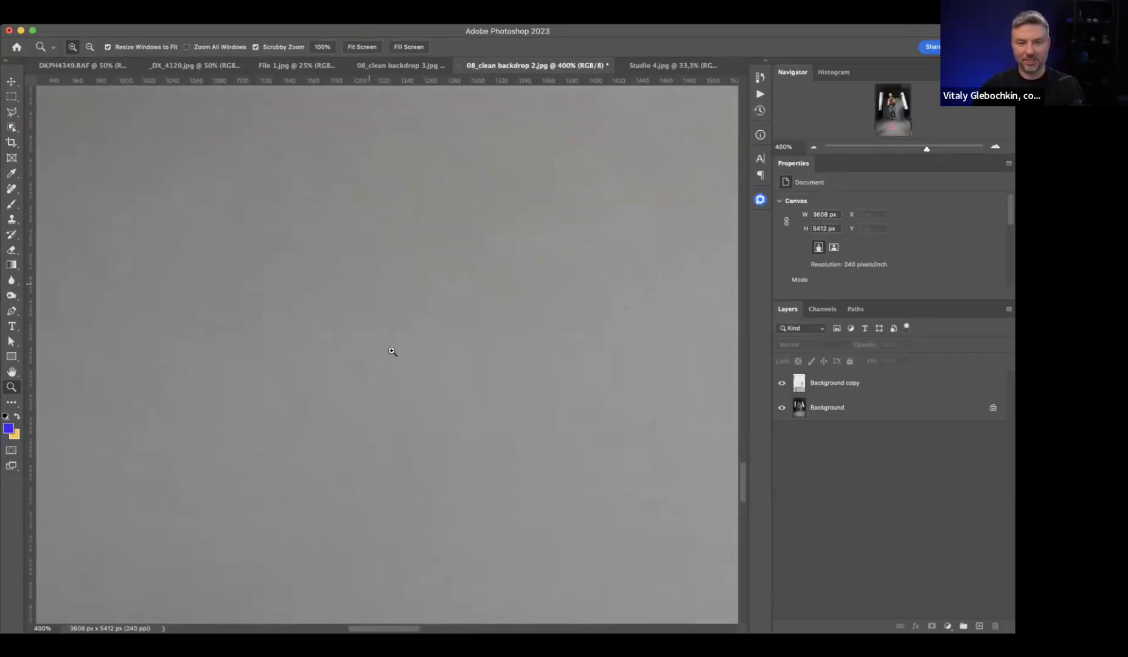
{"action": "left_click", "coordinate": [419, 428], "text": "alt"}
{"action": "left_click", "coordinate": [419, 427], "text": "alt"}
{"action": "left_click", "coordinate": [419, 427], "text": "alt"}
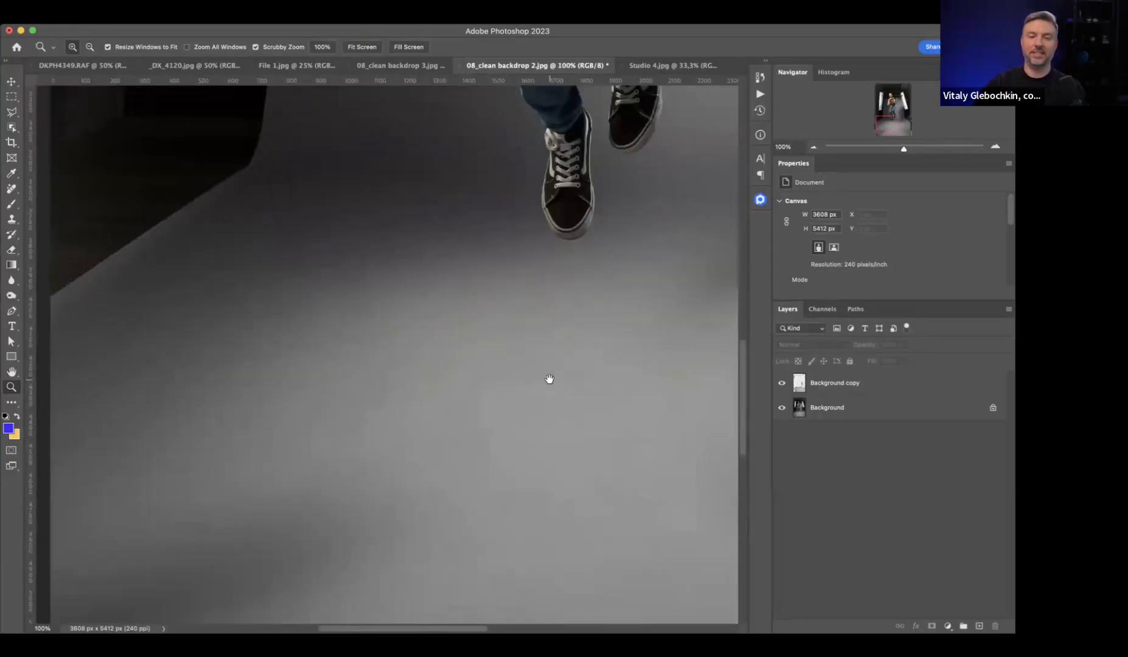
{"action": "left_click_drag", "start_coordinate": [549, 377], "coordinate": [460, 360]}
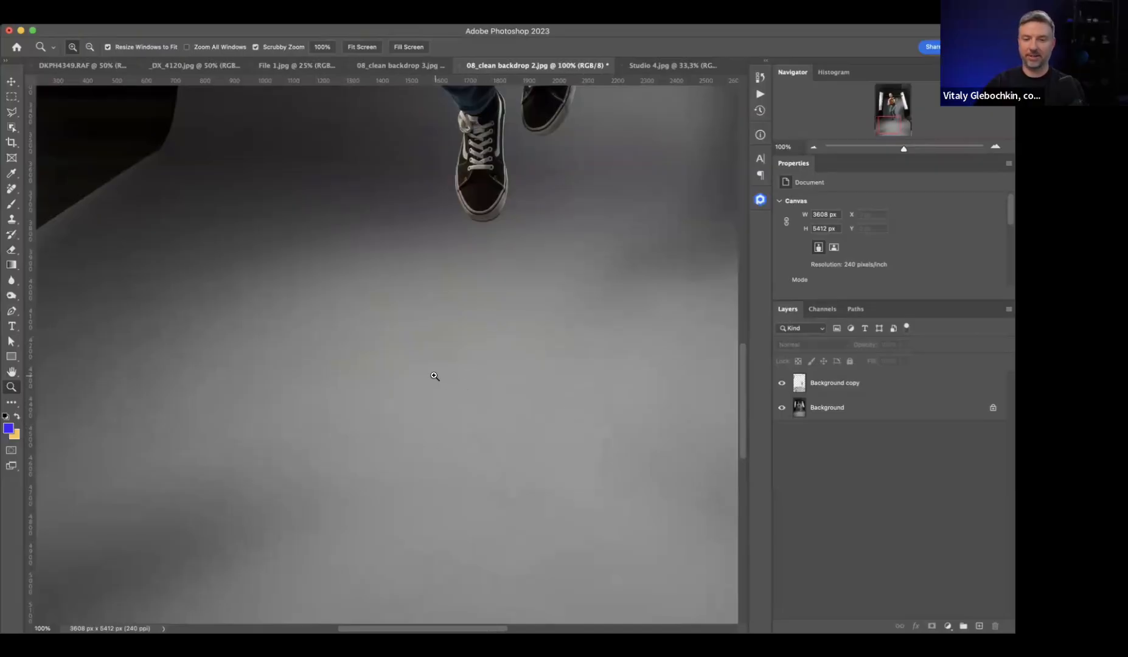
- Compare the guitarist photo without and with the Background copy layer, and review the full cleaned image
{"action": "left_click", "coordinate": [463, 365], "text": "alt"}
{"action": "scroll", "coordinate": [500, 415], "scroll_direction": "up", "scroll_amount": 2}
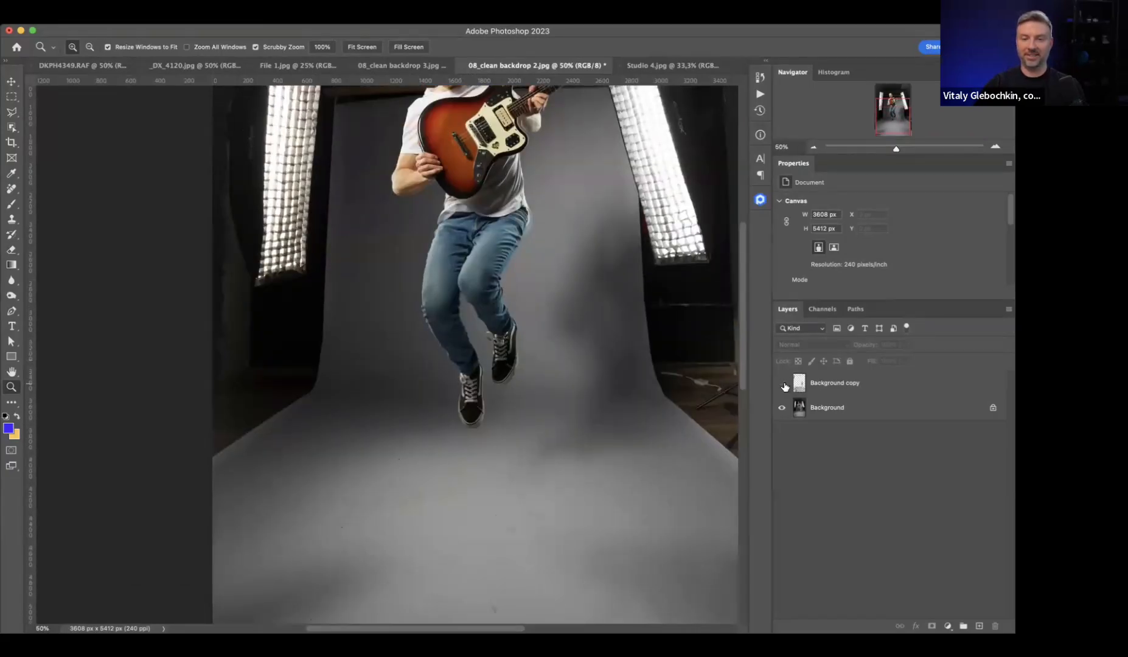
{"action": "left_click", "coordinate": [553, 324], "text": "alt"}
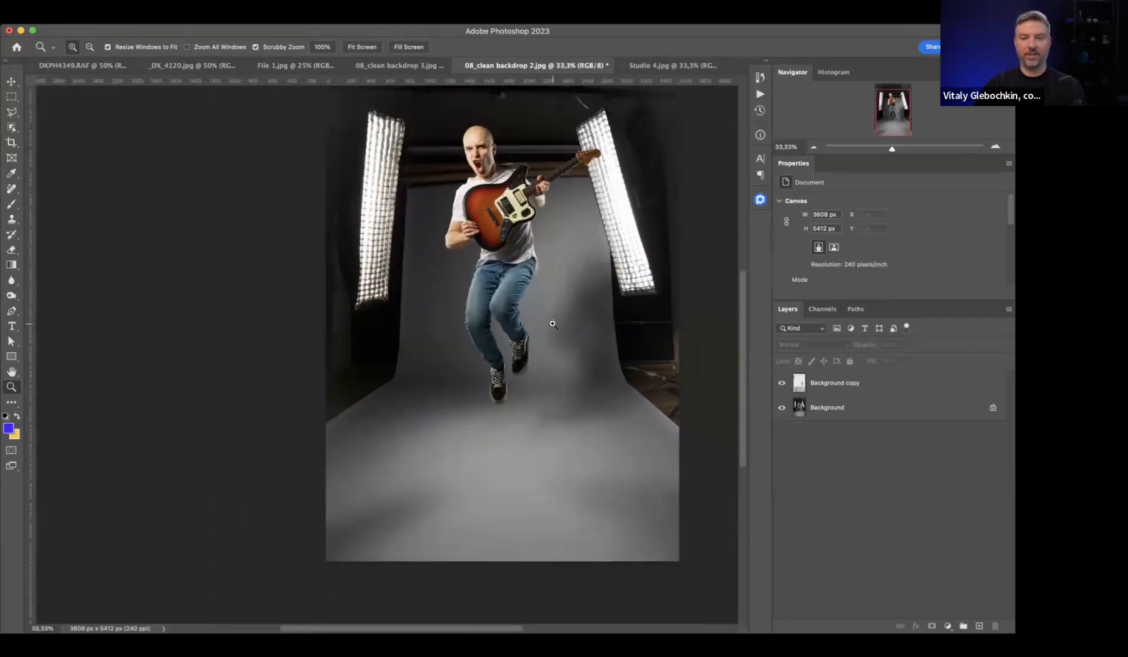
{"action": "scroll", "coordinate": [553, 324], "scroll_direction": "up", "scroll_amount": 2}
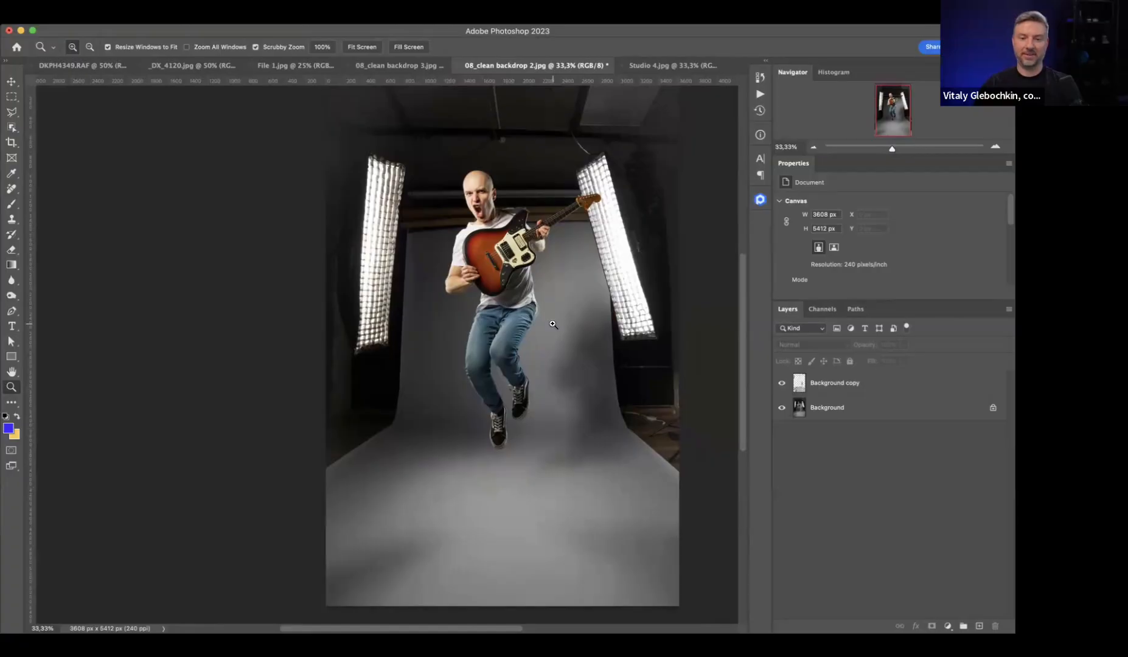
- Hide Background copy to examine the original floor dirt at 100%, and show it again to check the cleaned floor
{"action": "left_click", "coordinate": [782, 383]}
{"action": "left_click", "coordinate": [503, 536]}
{"action": "left_click", "coordinate": [502, 536]}
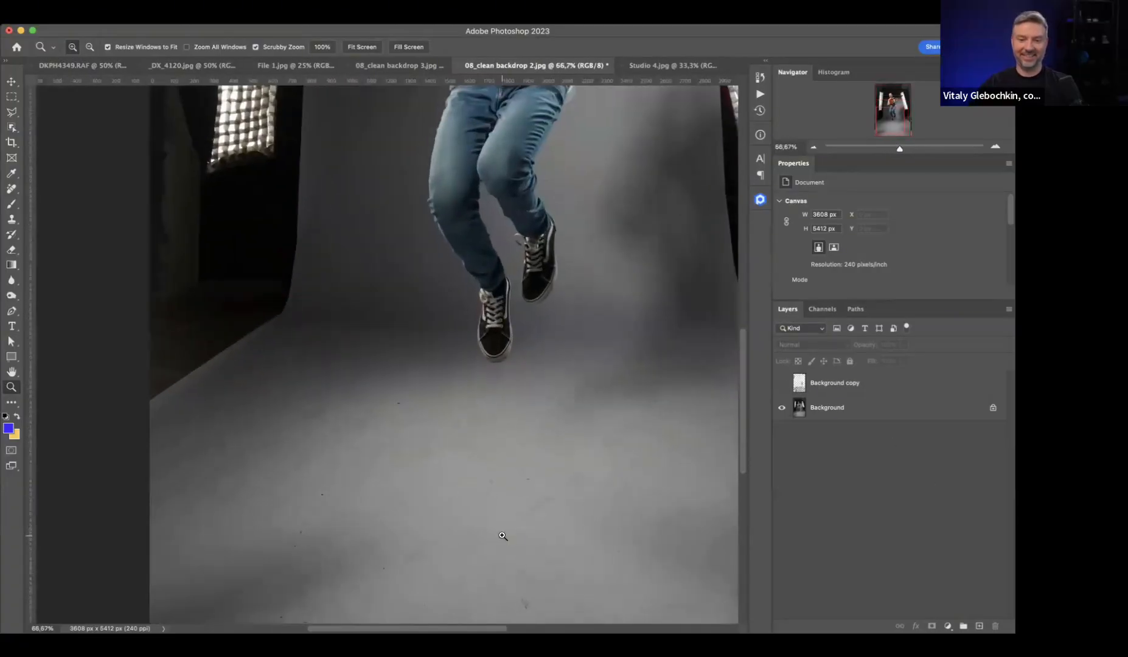
{"action": "left_click", "coordinate": [502, 536]}
{"action": "scroll", "coordinate": [502, 536], "scroll_direction": "down", "scroll_amount": 3}
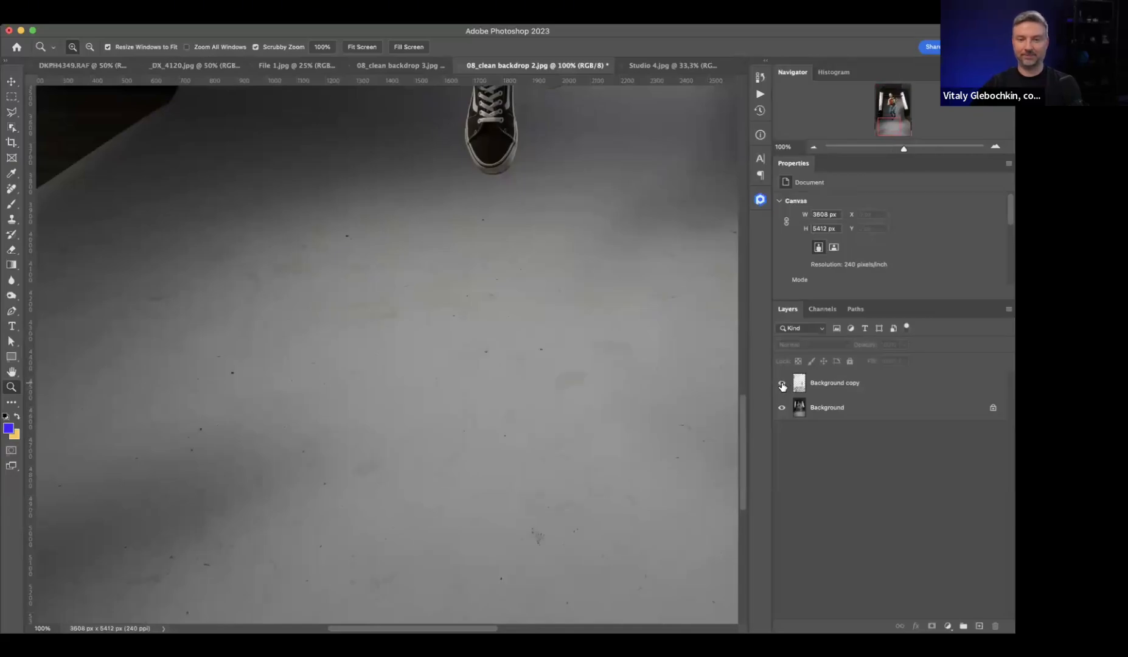
{"action": "left_click", "coordinate": [782, 384]}
{"action": "left_click", "coordinate": [614, 383], "text": "alt"}
{"action": "left_click", "coordinate": [614, 384], "text": "alt"}
{"action": "left_click_drag", "start_coordinate": [573, 367], "coordinate": [439, 440]}
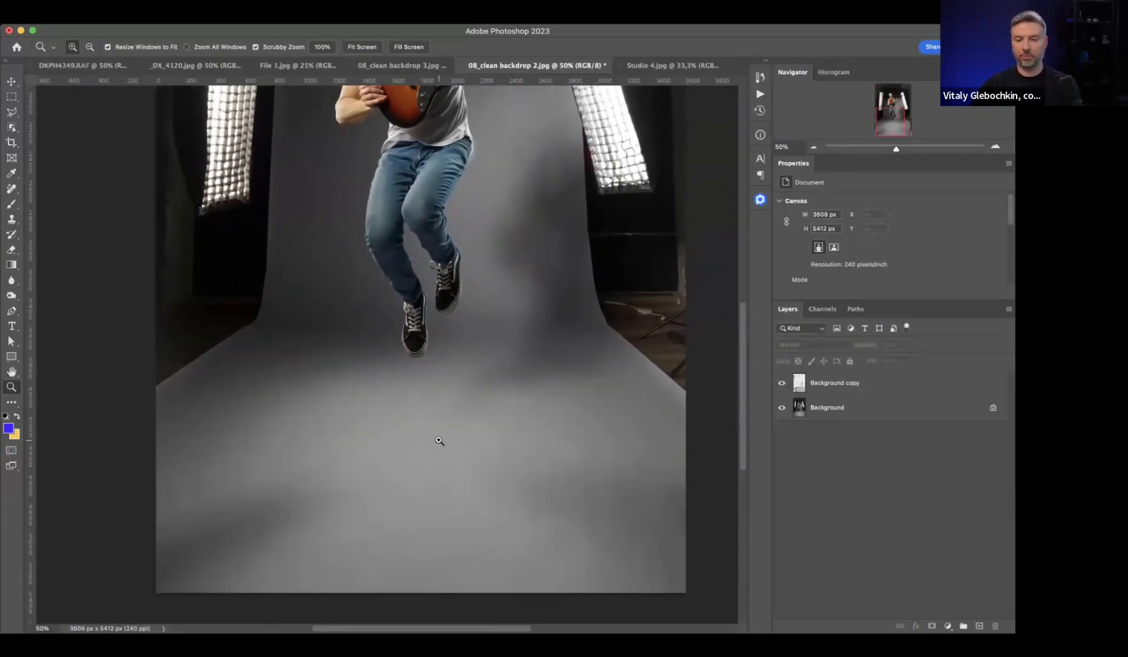
- Open the Retouch4me panel to view the on-device retouching plug-ins, and collapse it again
{"action": "left_click", "coordinate": [760, 201]}
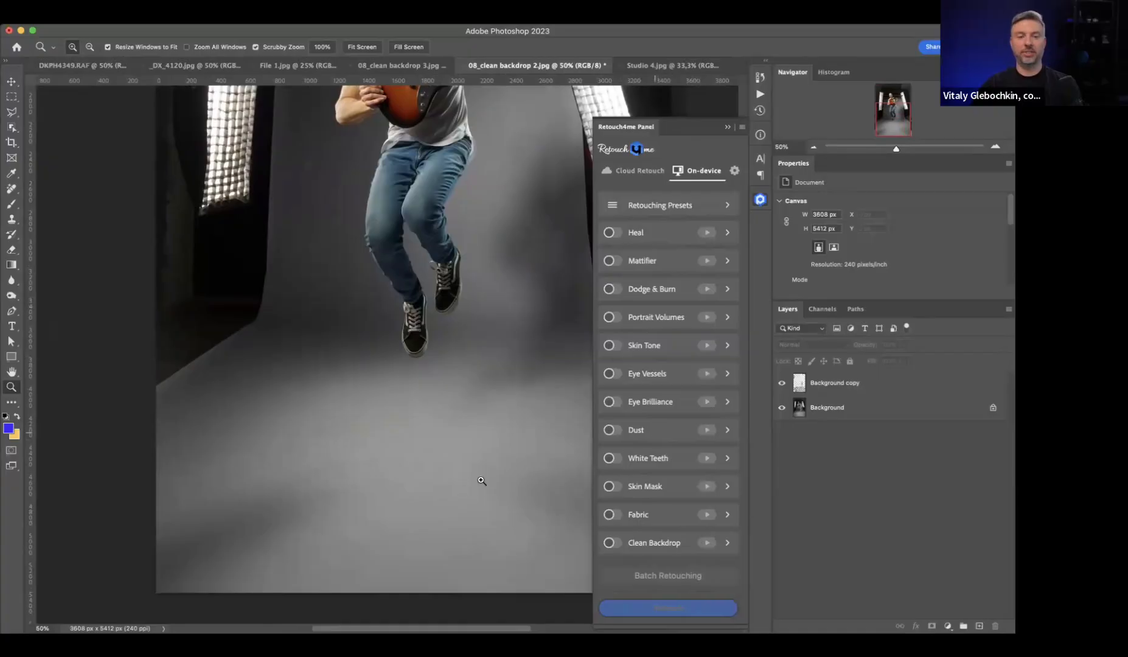
{"action": "left_click", "coordinate": [726, 129]}
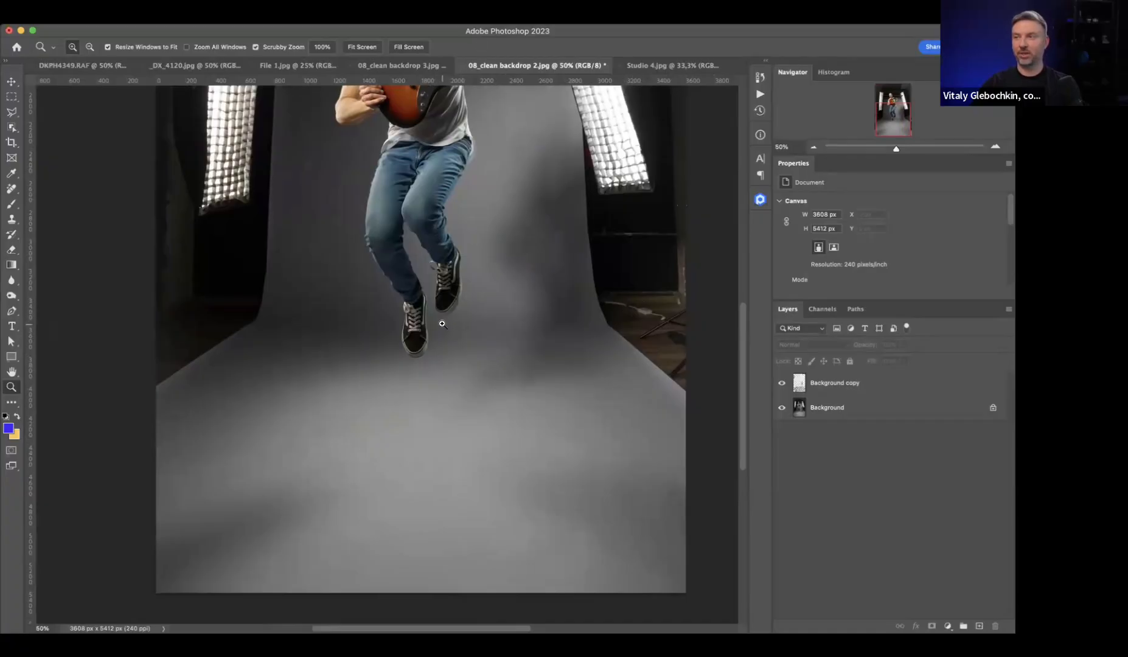
- Switch to the 08_clean backdrop 3.jpg document and inspect the floor around the model's standing heel at 100% magnification
{"action": "left_click", "coordinate": [371, 65]}
{"action": "scroll", "coordinate": [404, 336], "scroll_direction": "down", "scroll_amount": 5}
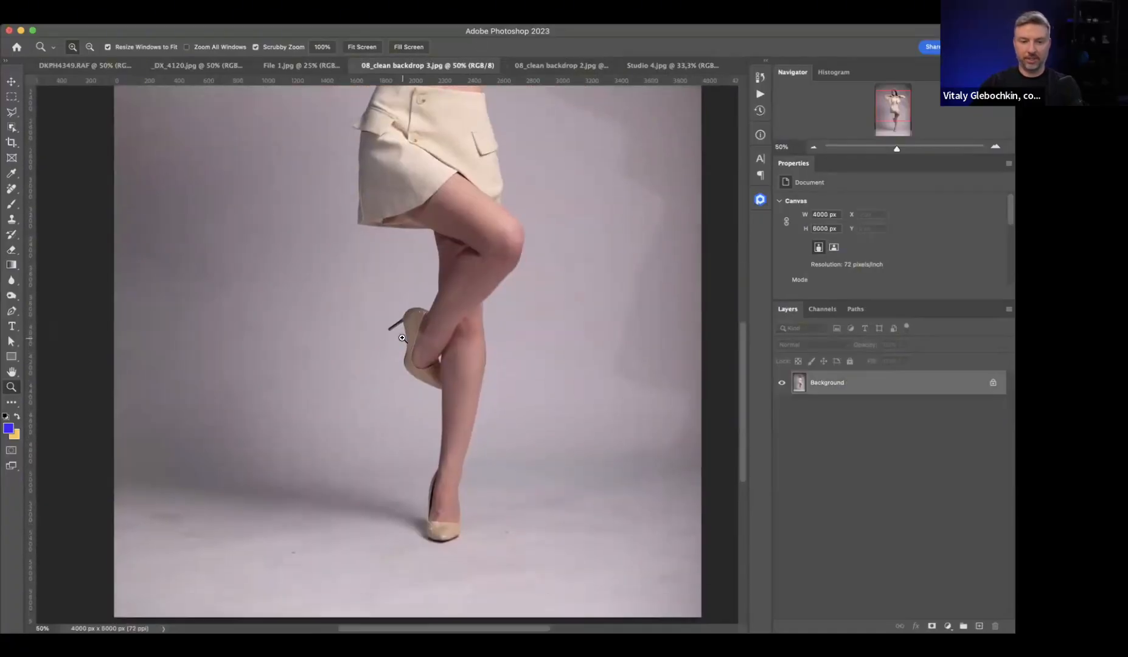
{"action": "scroll", "coordinate": [402, 337], "scroll_direction": "down", "scroll_amount": 1}
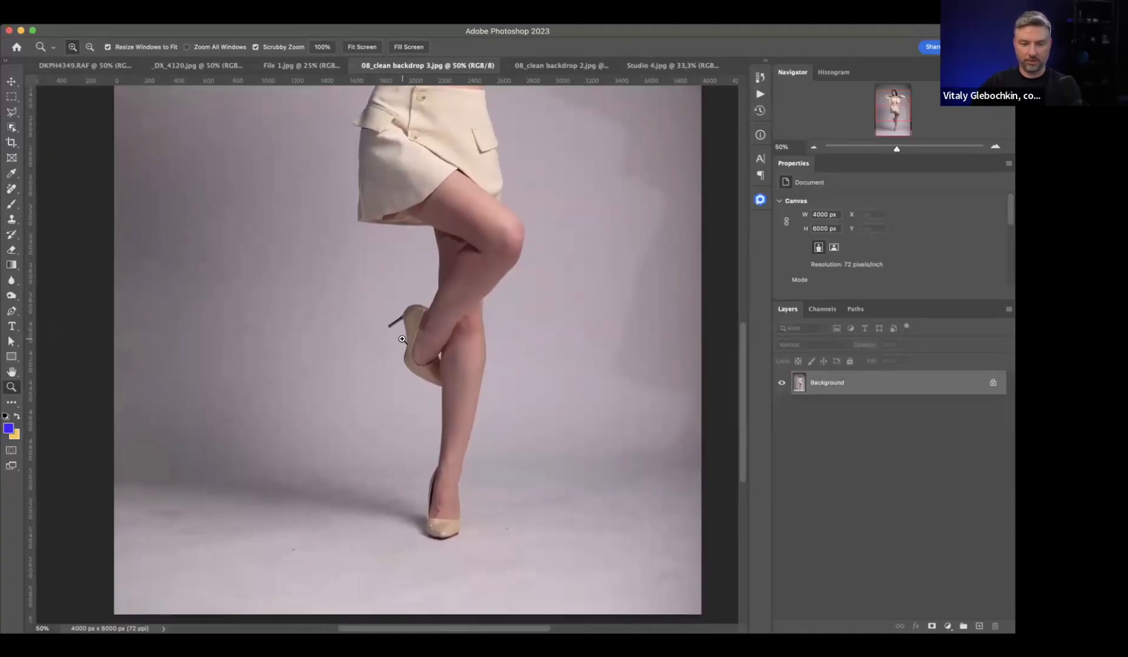
{"action": "left_click", "coordinate": [332, 547]}
{"action": "left_click", "coordinate": [373, 482]}
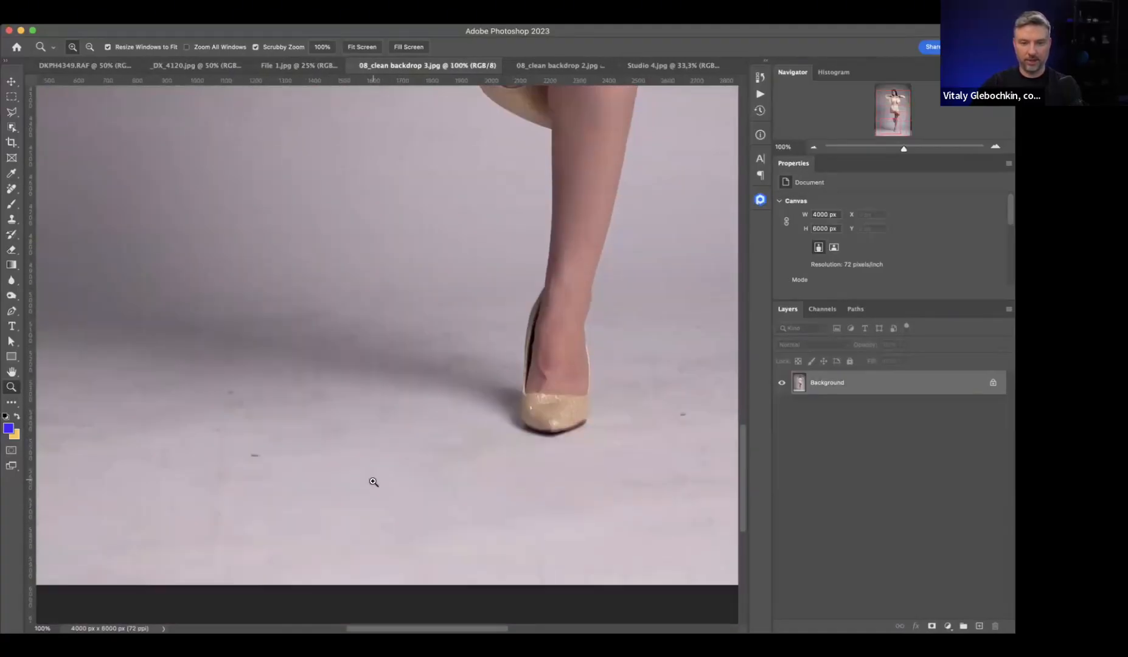
- Examine the dirty floor beside the model's heel in 08_clean backdrop 3.jpg, and fit the whole photo in view
{"action": "scroll", "coordinate": [365, 475], "scroll_direction": "down", "scroll_amount": 3}
{"action": "scroll", "coordinate": [360, 469], "scroll_direction": "up", "scroll_amount": 4}
{"action": "scroll", "coordinate": [535, 439], "scroll_direction": "left", "scroll_amount": 10}
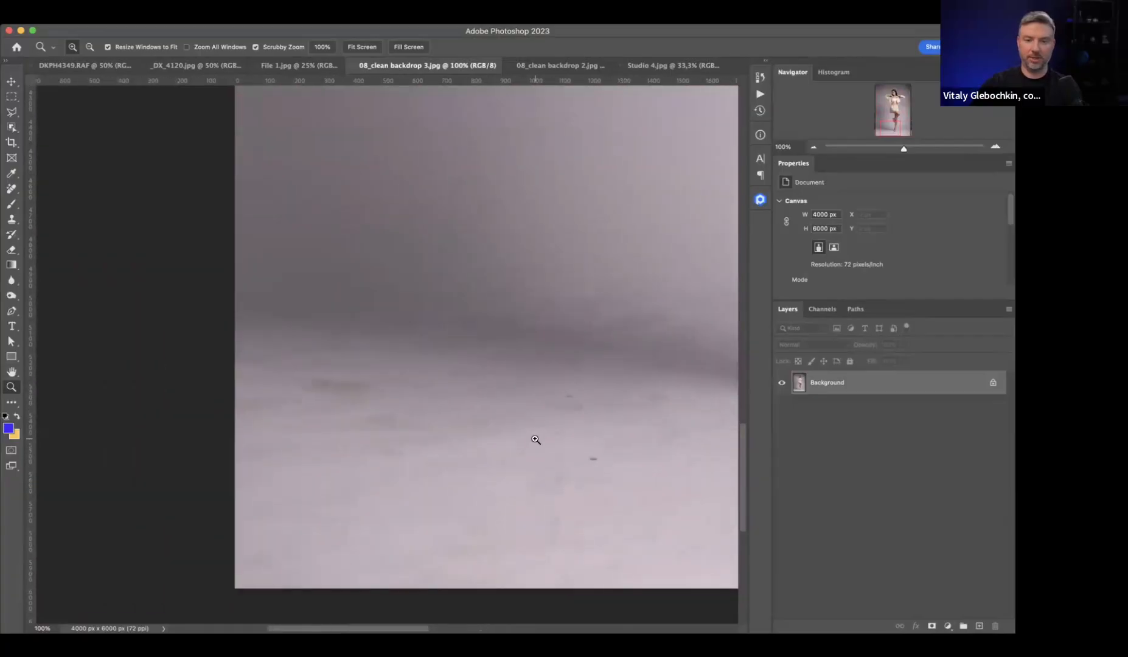
{"action": "left_click", "coordinate": [523, 431], "text": "alt"}
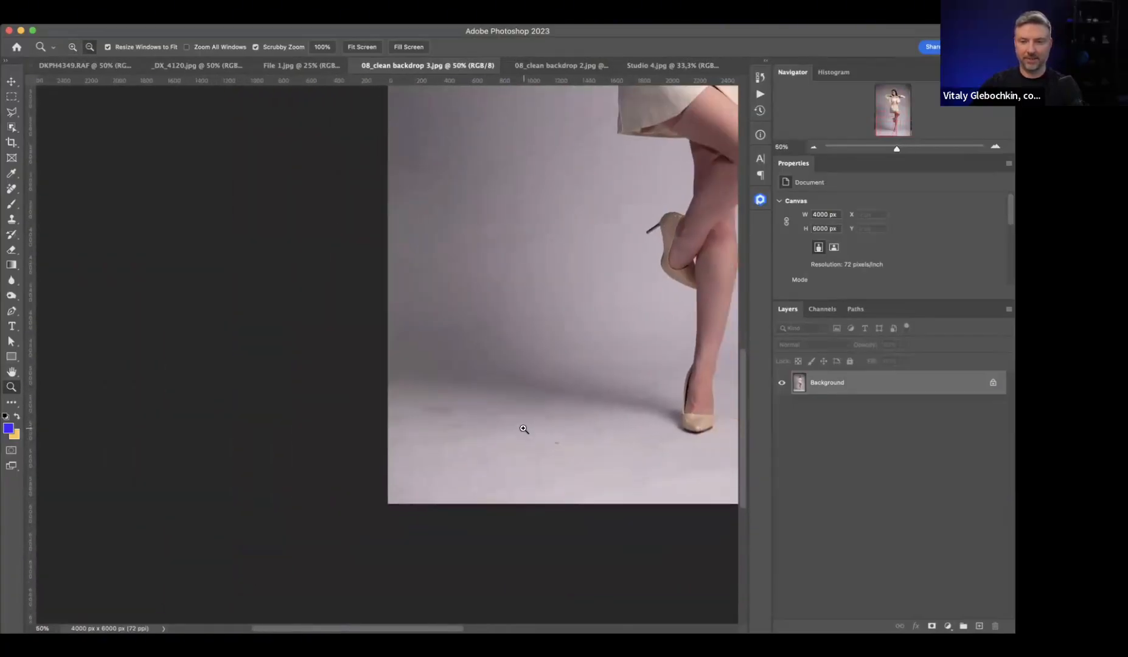
{"action": "left_click", "coordinate": [524, 429], "text": "alt"}
{"action": "left_click_drag", "start_coordinate": [628, 325], "coordinate": [651, 315]}
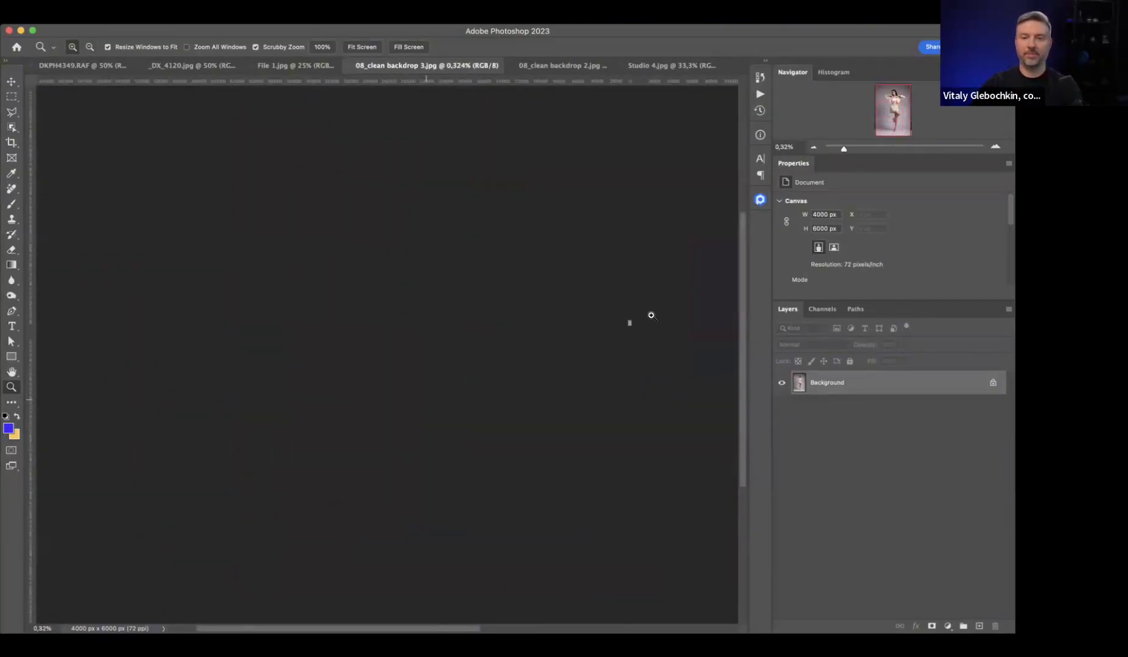
{"action": "key", "text": "super+0"}
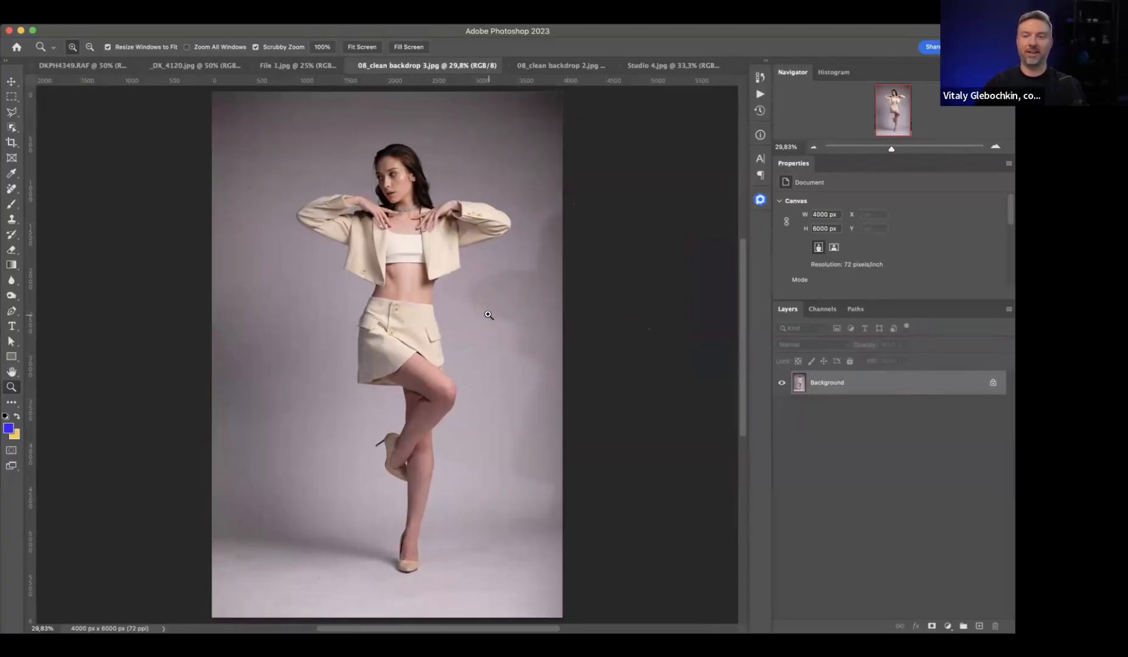
- Run the on-device Clean Backdrop plug-in from the Retouch4me panel, and delete the resulting Clean Backdrop layer
{"action": "left_click", "coordinate": [760, 200]}
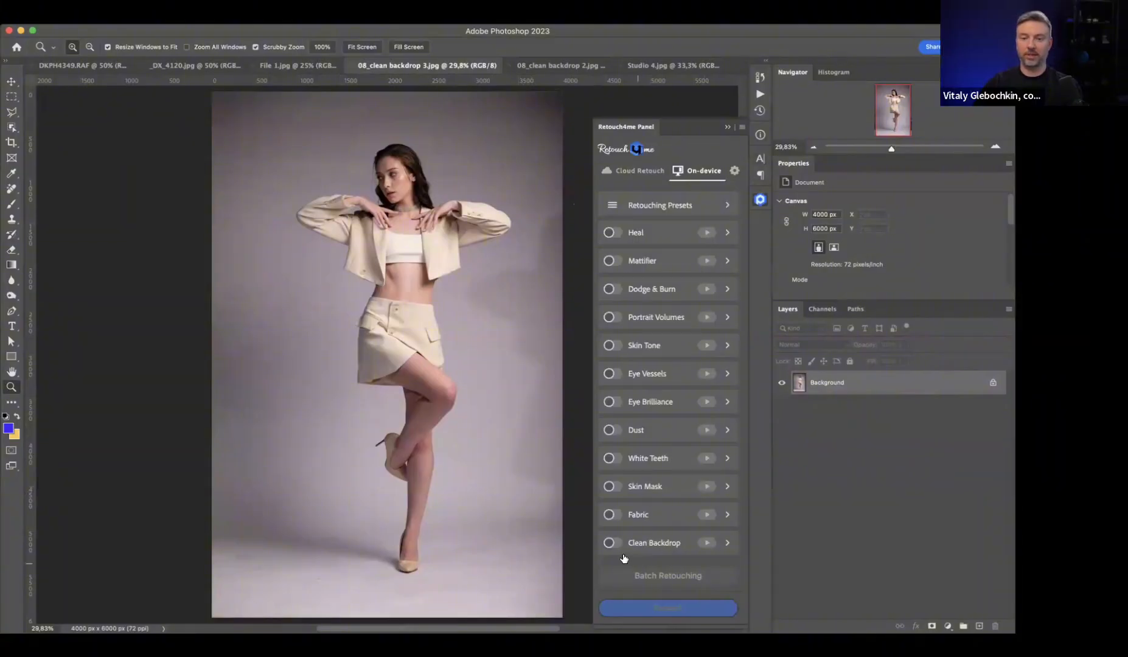
{"action": "left_click", "coordinate": [705, 549]}
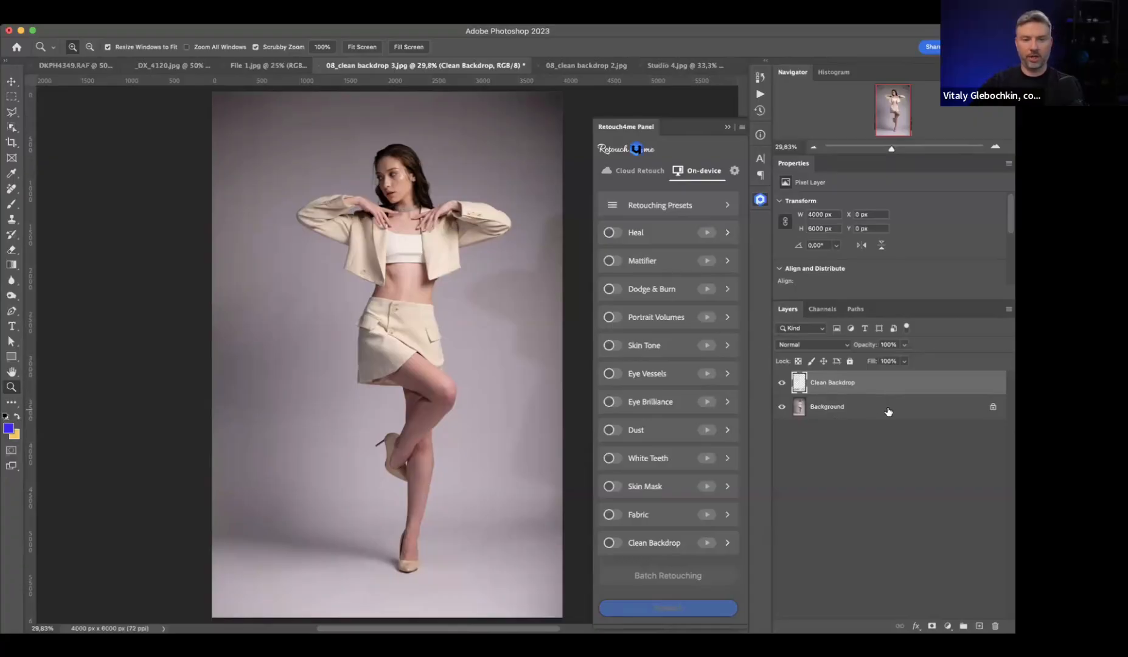
{"action": "mouse_move", "coordinate": [947, 390]}
{"action": "left_mouse_down"}
{"action": "mouse_move", "coordinate": [944, 469]}
{"action": "mouse_move", "coordinate": [977, 616]}
{"action": "mouse_move", "coordinate": [992, 624]}
{"action": "left_mouse_up"}
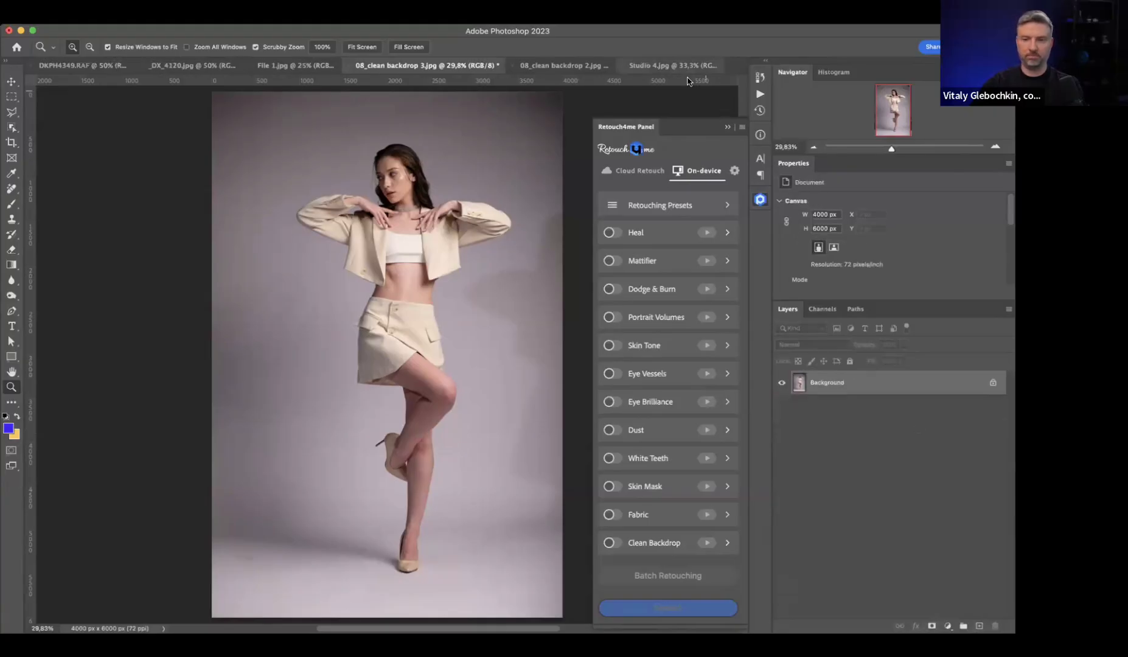
- View the Cloud Retouch plug-ins in the Retouch4me panel, and return to the on-device list
{"action": "left_click", "coordinate": [640, 172]}
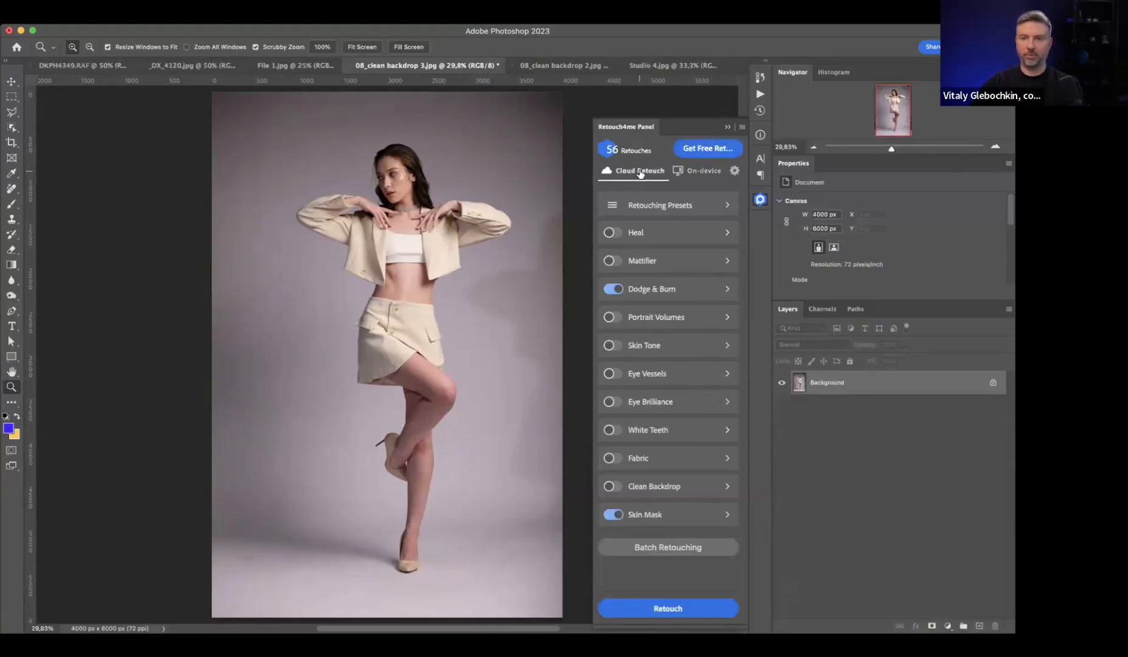
{"action": "left_click", "coordinate": [703, 175]}
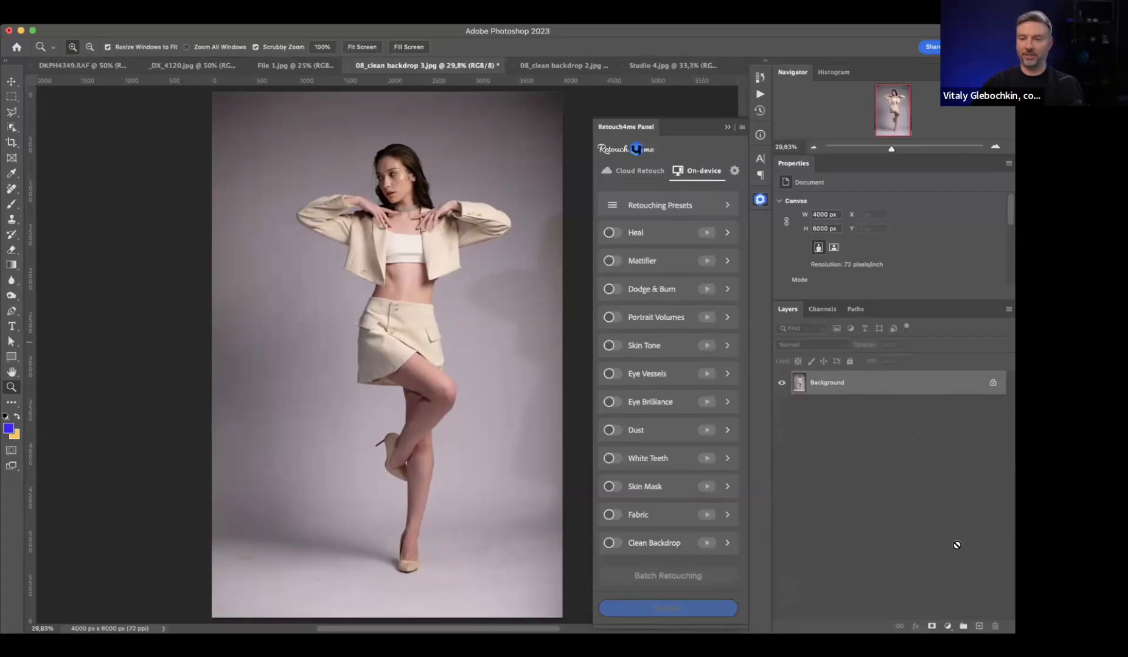
- Duplicate the Background layer, open the Retouch4me Apex filter on the copy, and start retouching with the Default preset
{"action": "left_click_drag", "start_coordinate": [957, 545], "coordinate": [978, 625]}
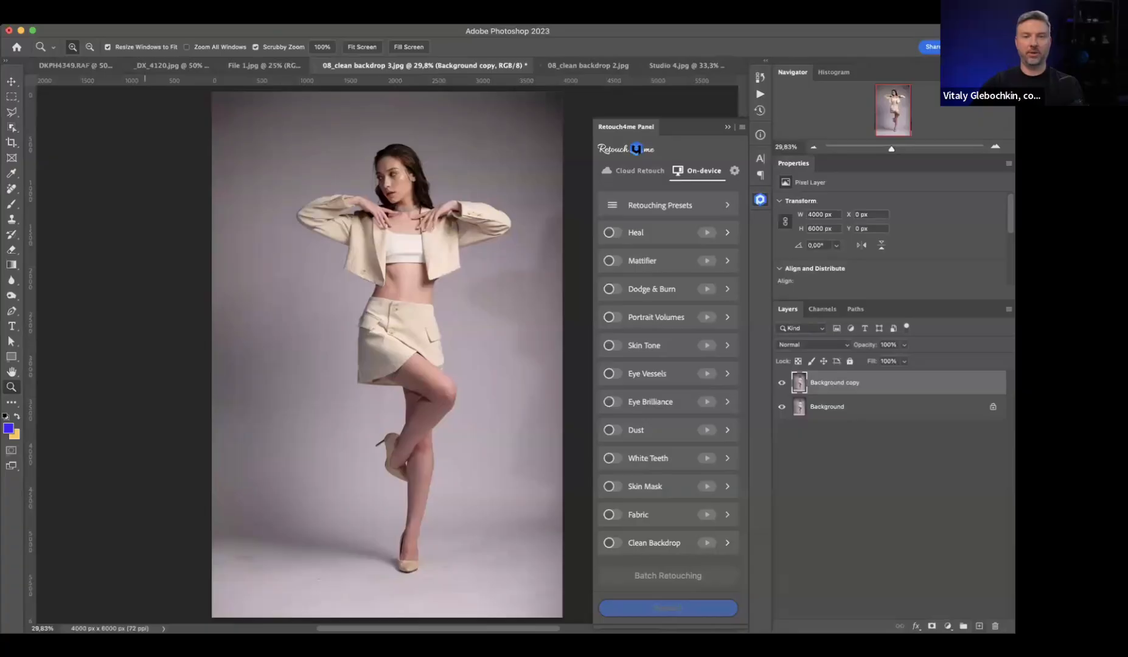
{"action": "left_click", "coordinate": [281, 17]}
{"action": "mouse_move", "coordinate": [382, 297]}
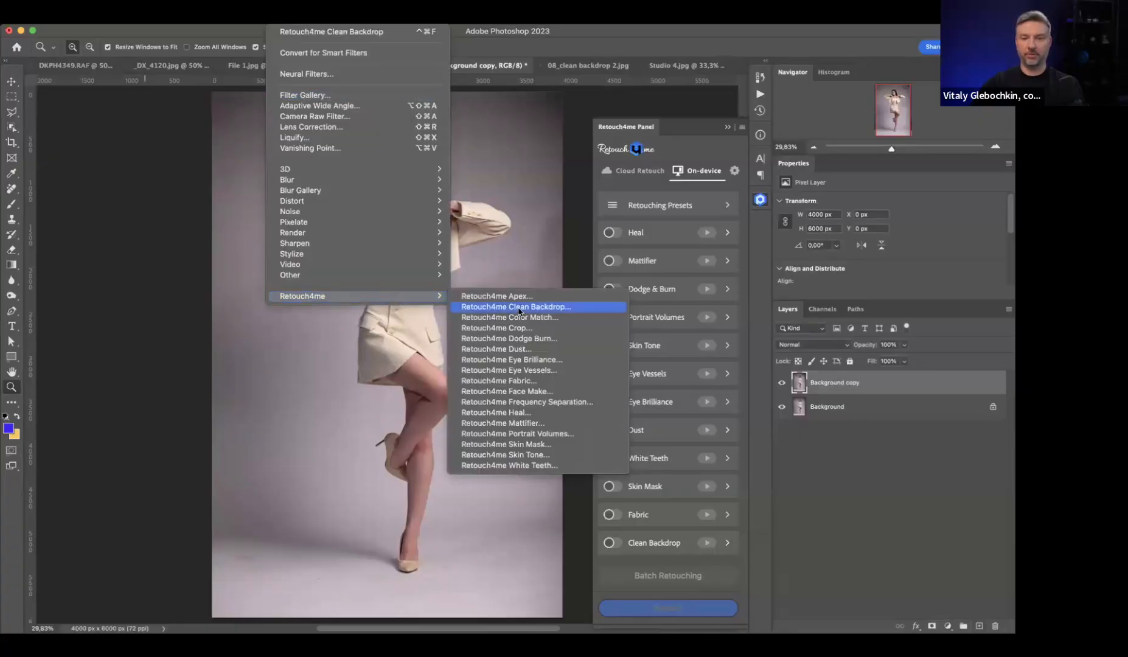
{"action": "left_click", "coordinate": [518, 308]}
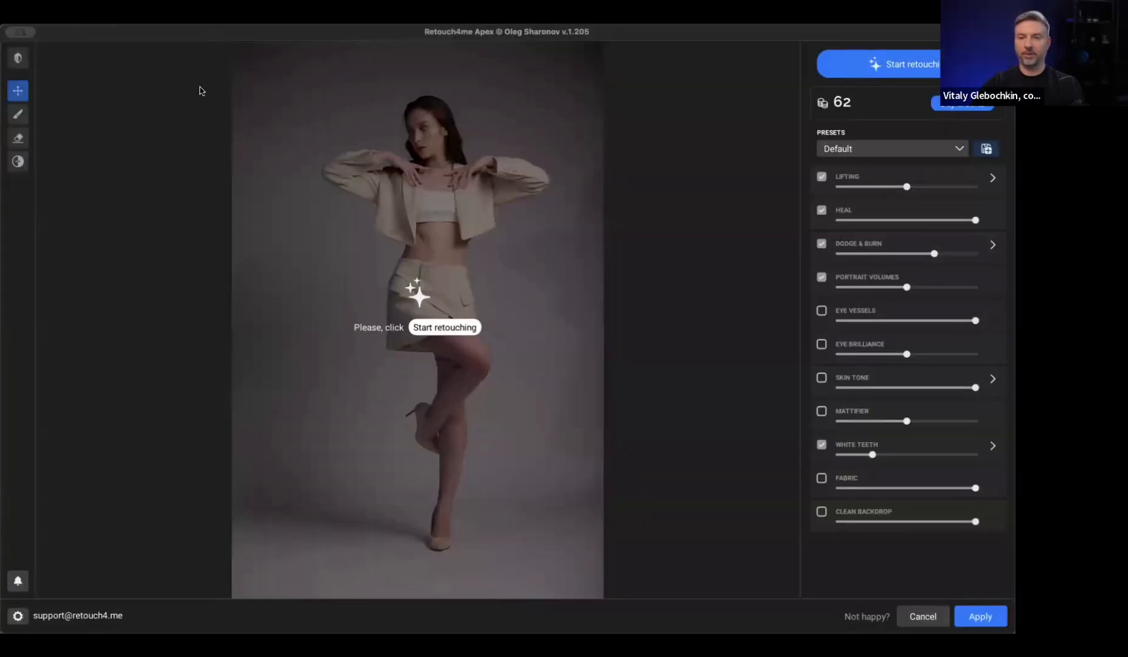
{"action": "left_click", "coordinate": [438, 328]}
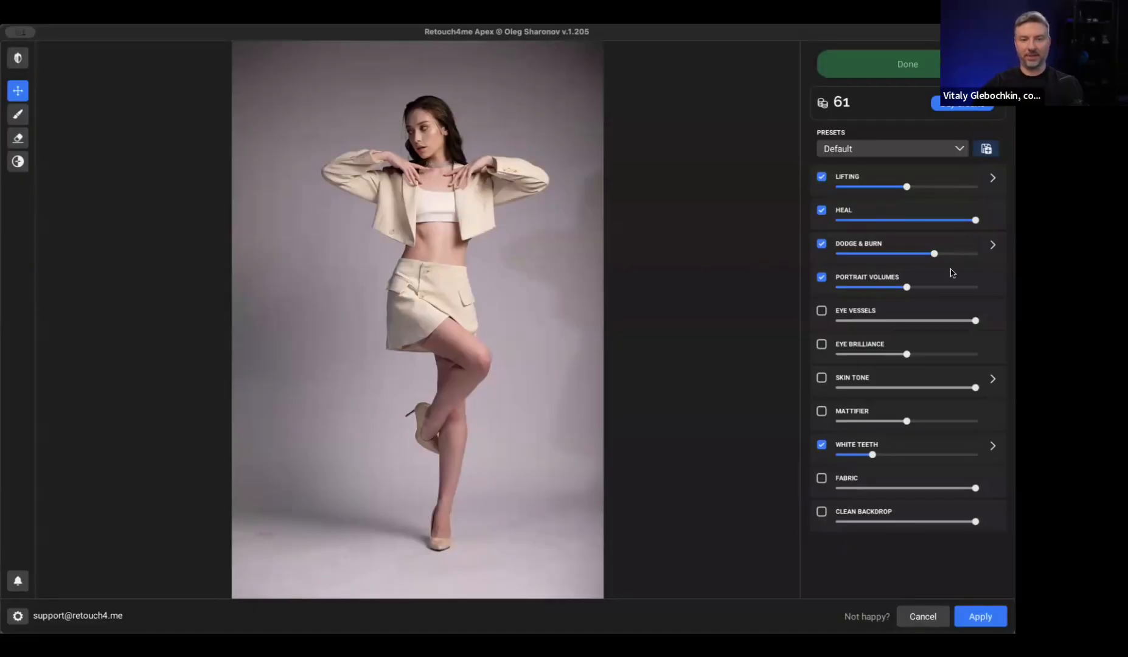
- Enable Clean Backdrop and Fabric at full strength in Apex, comparing the outfit with Fabric off and on
{"action": "left_click", "coordinate": [821, 512]}
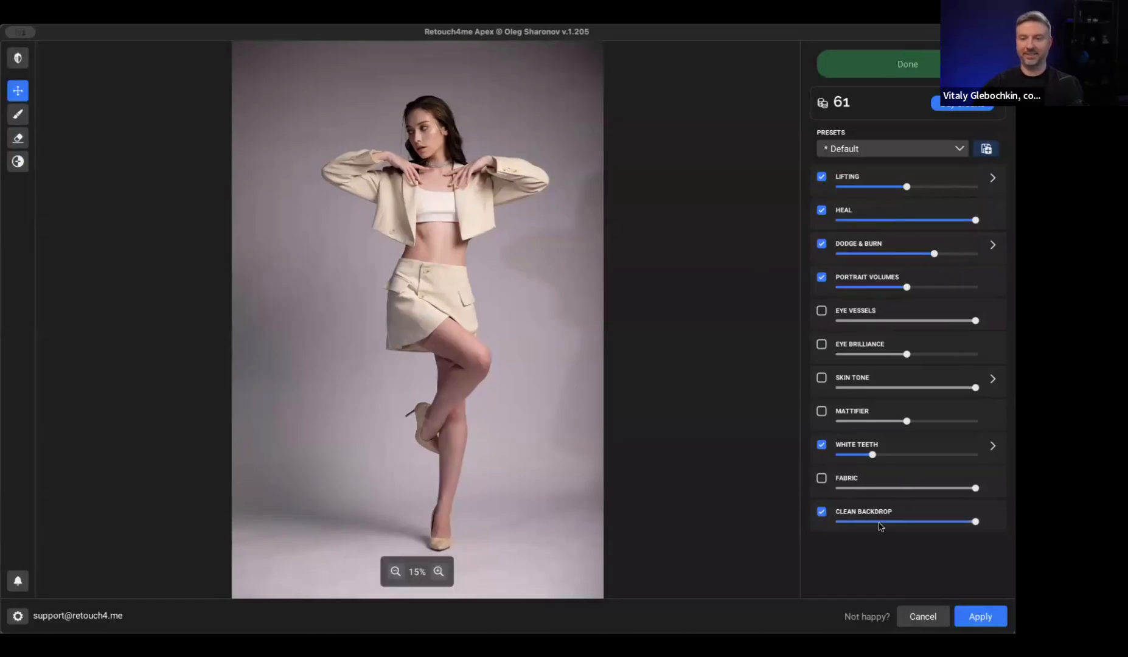
{"action": "left_click", "coordinate": [821, 479]}
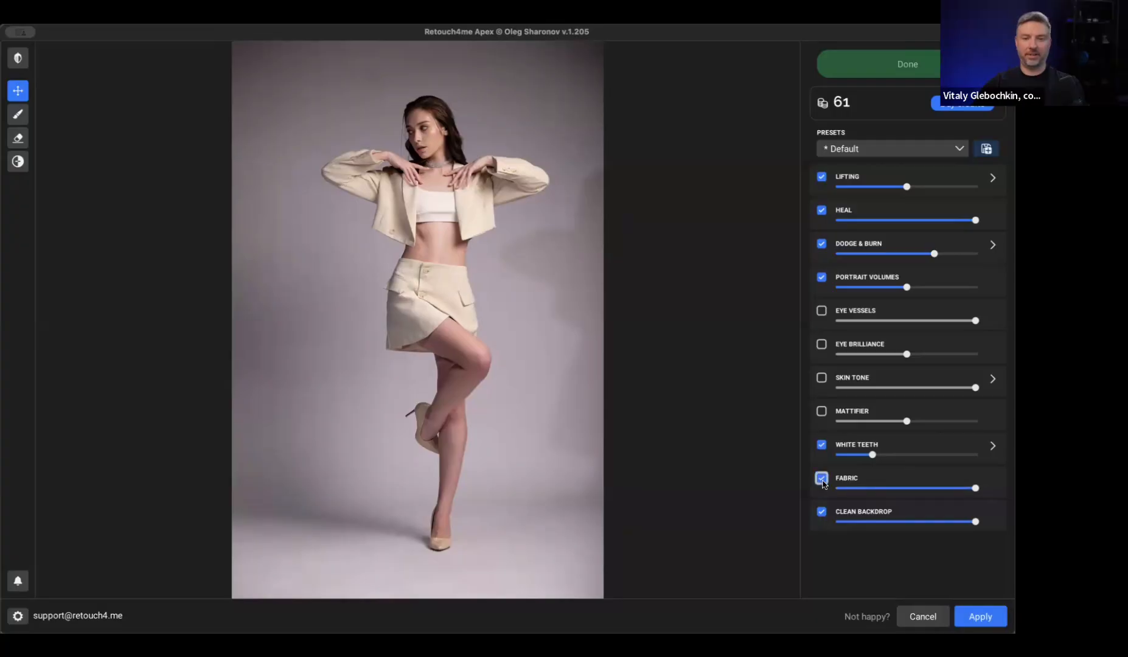
{"action": "left_click", "coordinate": [821, 480]}
{"action": "left_click", "coordinate": [821, 480]}
{"action": "left_click", "coordinate": [821, 480]}
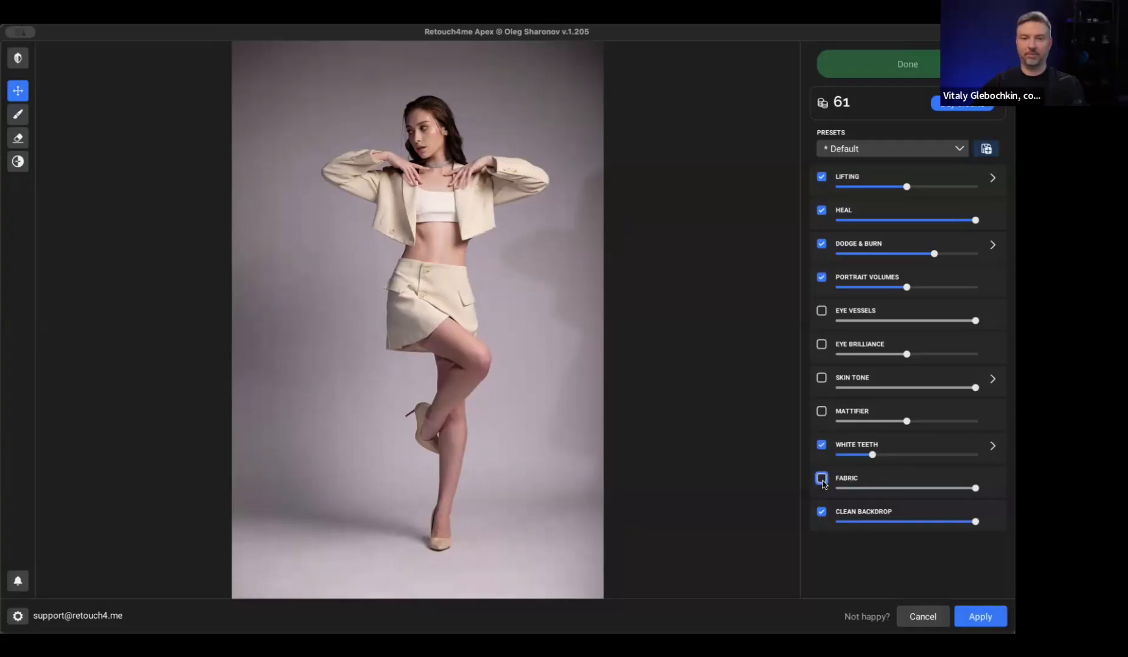
{"action": "left_click", "coordinate": [821, 480]}
{"action": "left_click", "coordinate": [821, 480]}
{"action": "left_click", "coordinate": [821, 480]}
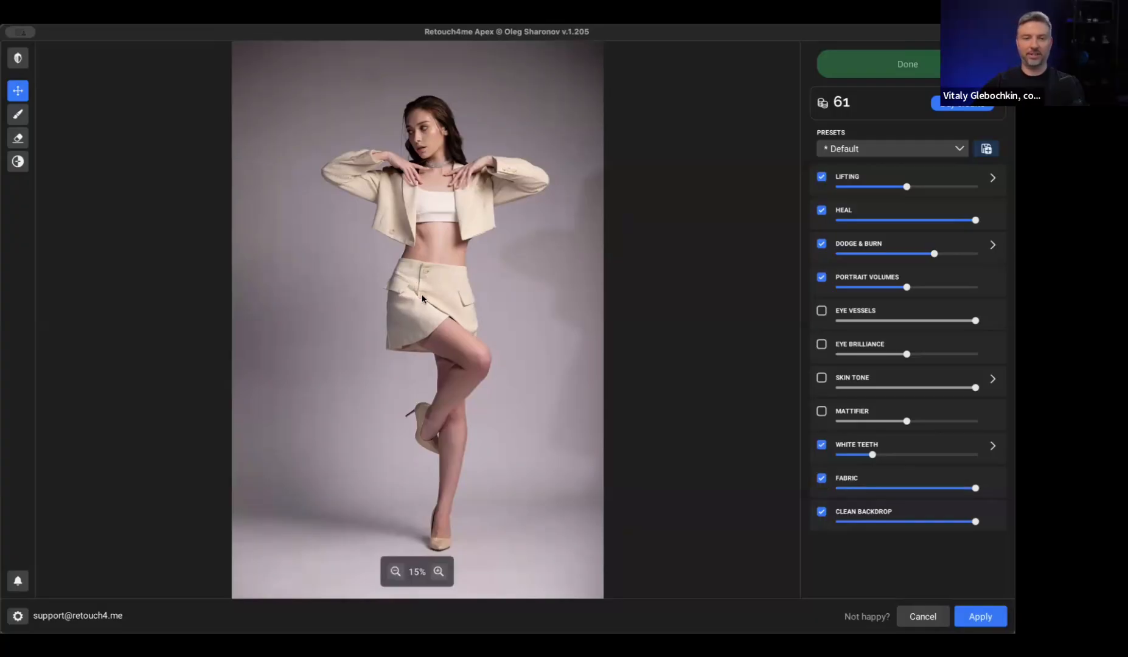
{"action": "scroll", "coordinate": [419, 142], "scroll_direction": "up", "scroll_amount": 10}
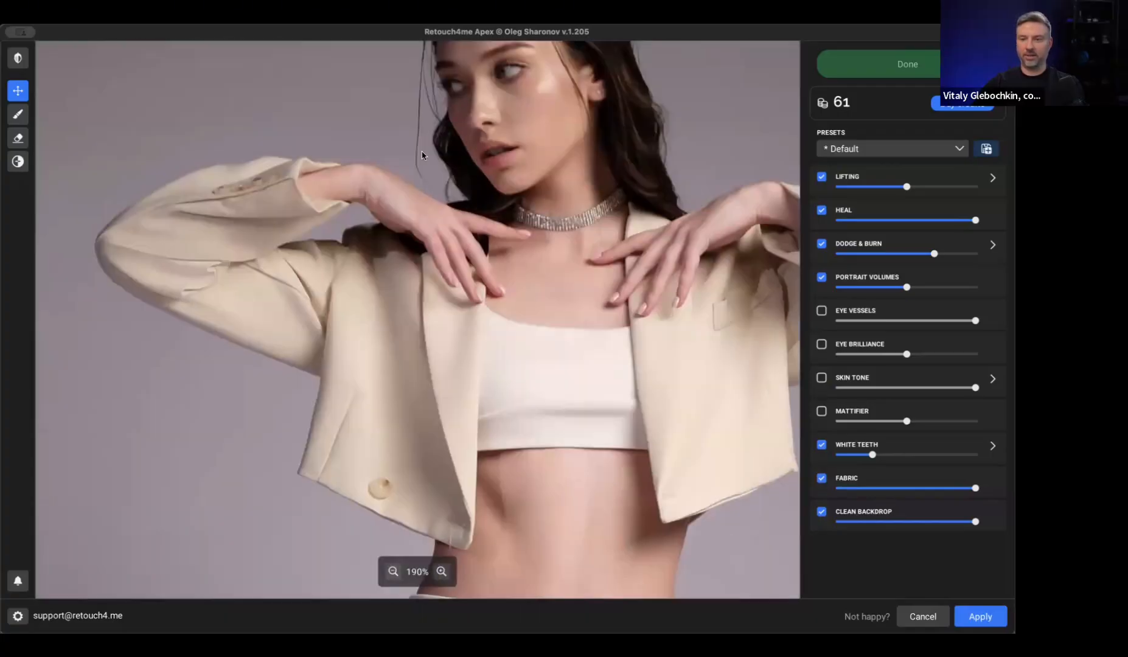
{"action": "scroll", "coordinate": [477, 181], "scroll_direction": "down", "scroll_amount": 10}
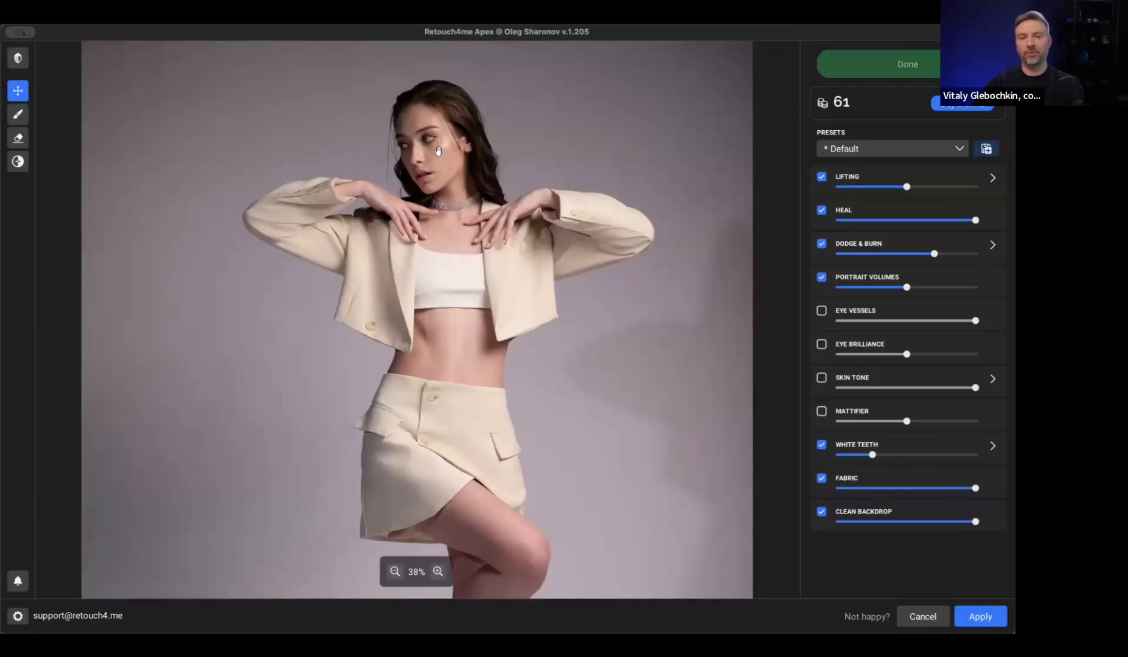
- Enable Mattifier, raise its strength to about 85%, and compare the retouched image with the original photo
{"action": "left_click", "coordinate": [822, 413]}
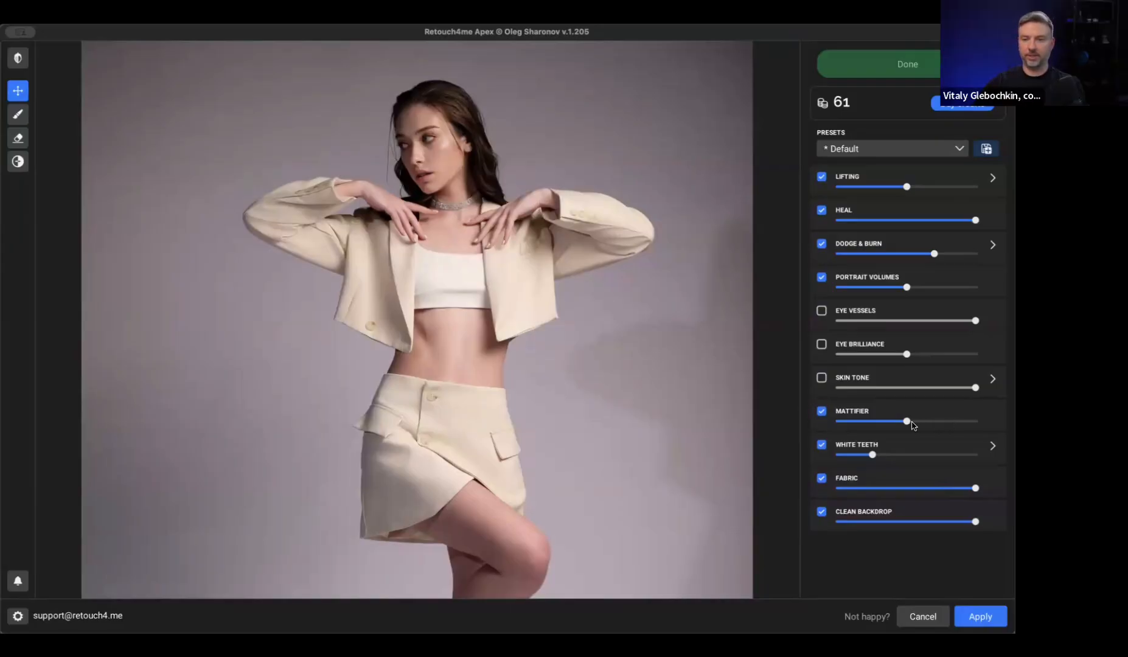
{"action": "left_click_drag", "start_coordinate": [906, 421], "coordinate": [946, 425]}
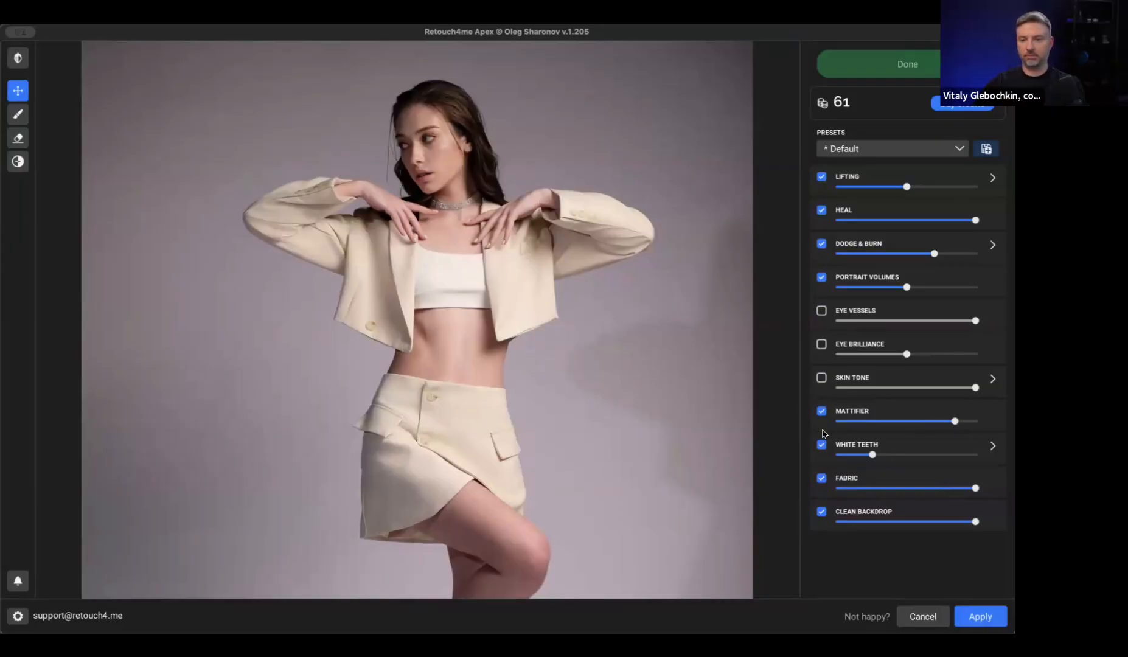
{"action": "left_click", "coordinate": [19, 59]}
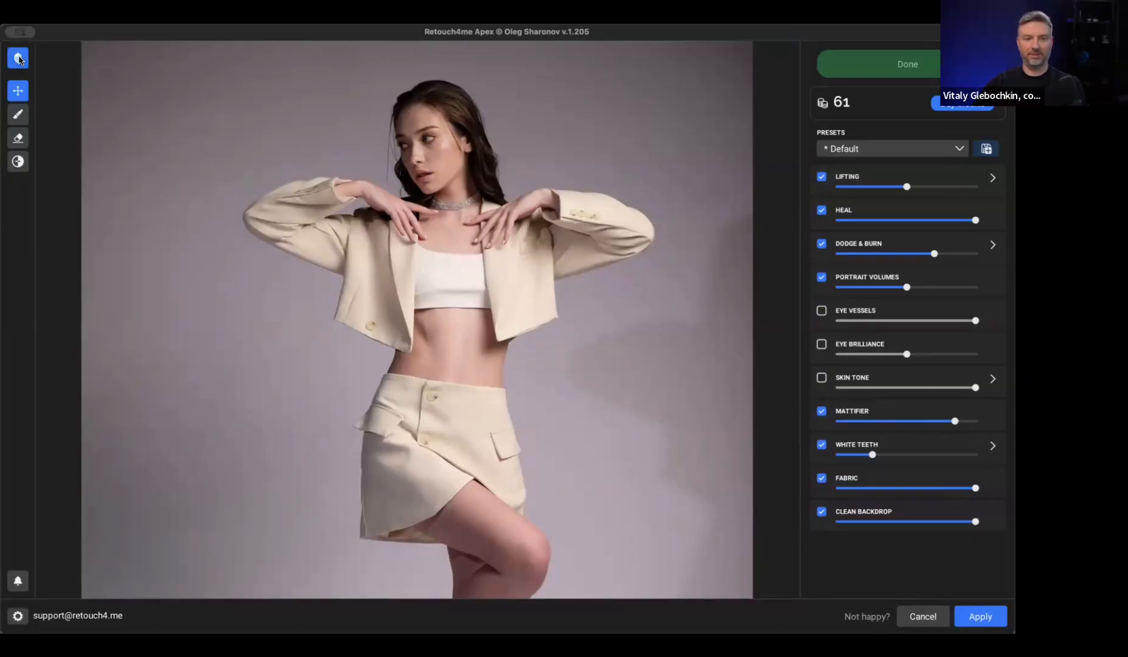
{"action": "left_click", "coordinate": [18, 59]}
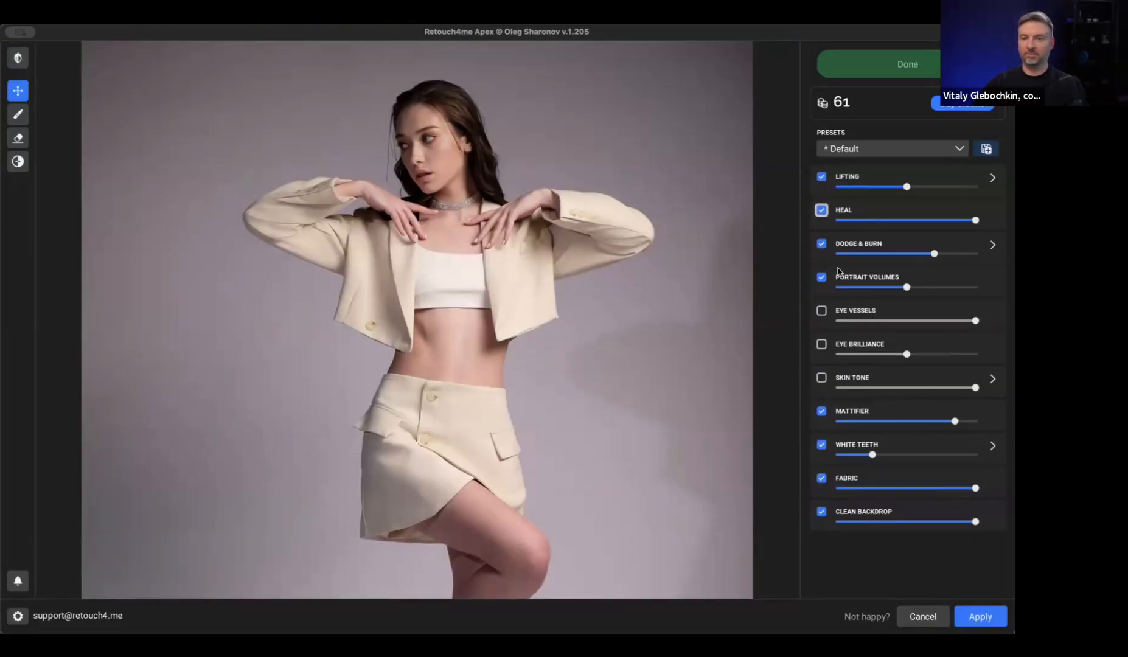
- Raise Dodge & Burn to about three quarters and Lifting to about two thirds, and check against the original photo
{"action": "left_click_drag", "start_coordinate": [933, 253], "coordinate": [946, 260]}
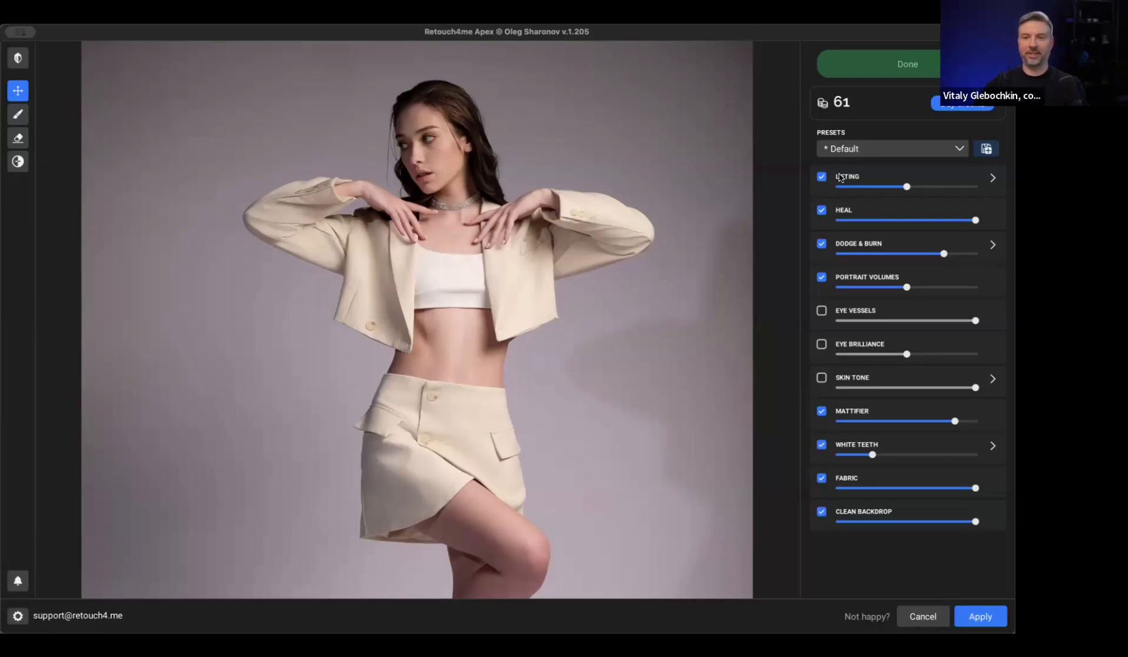
{"action": "left_click_drag", "start_coordinate": [907, 187], "coordinate": [932, 191]}
{"action": "left_click", "coordinate": [19, 57]}
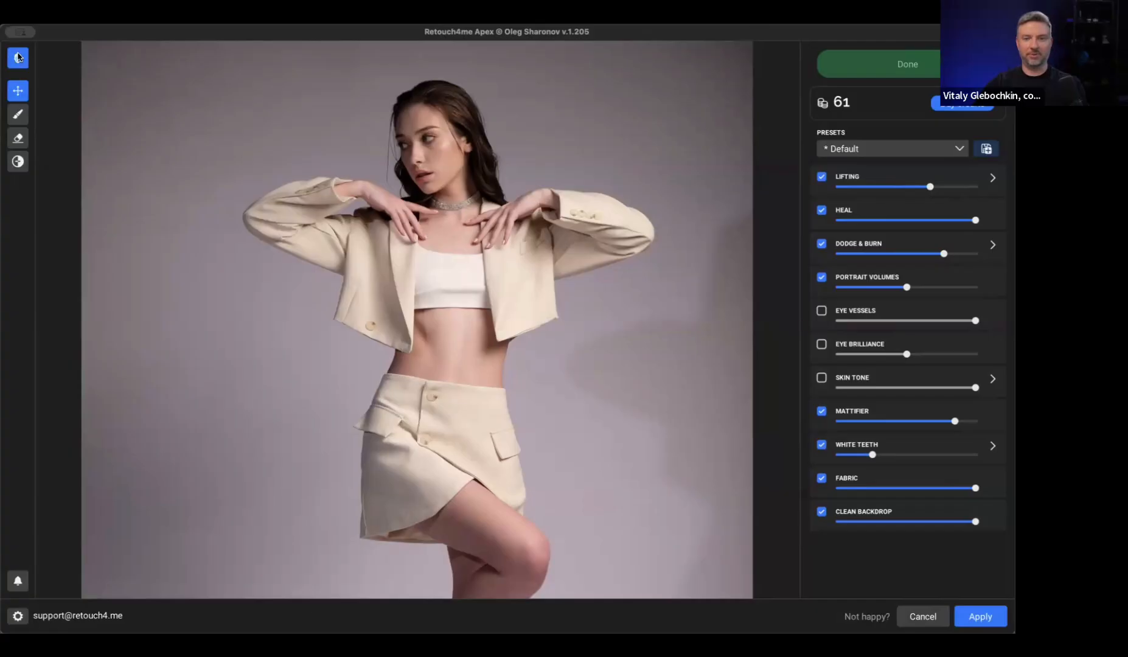
- Compare the model's face in the retouched and original versions at close magnification
{"action": "scroll", "coordinate": [433, 147], "scroll_direction": "up", "scroll_amount": 5}
{"action": "scroll", "coordinate": [433, 148], "scroll_direction": "up", "scroll_amount": 5}
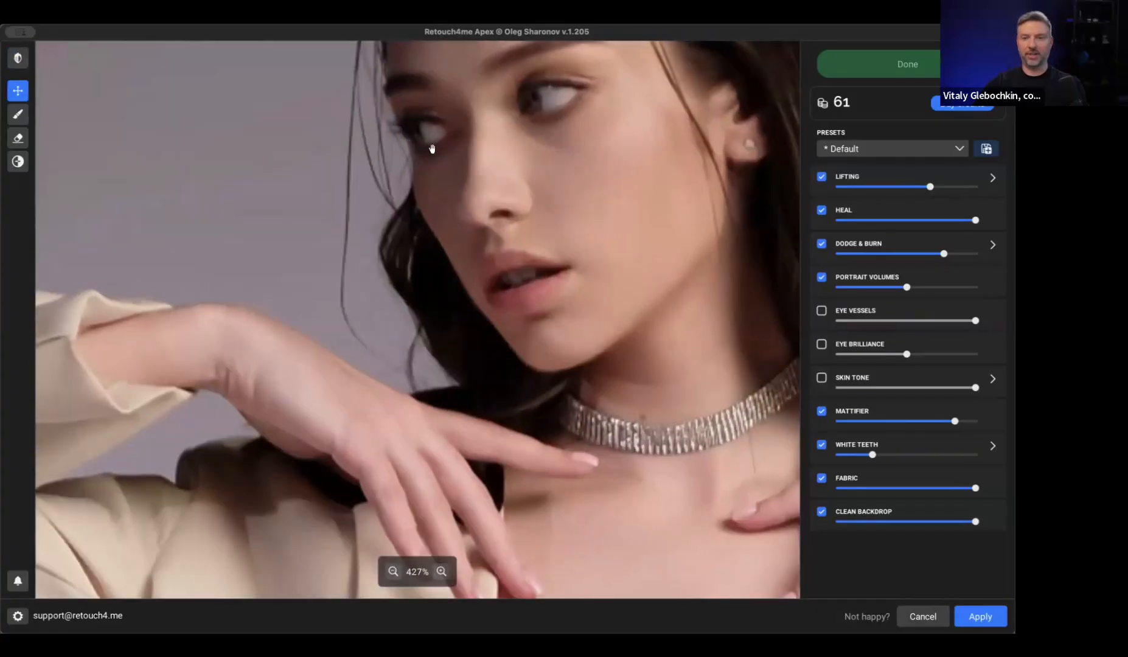
{"action": "left_click", "coordinate": [17, 58]}
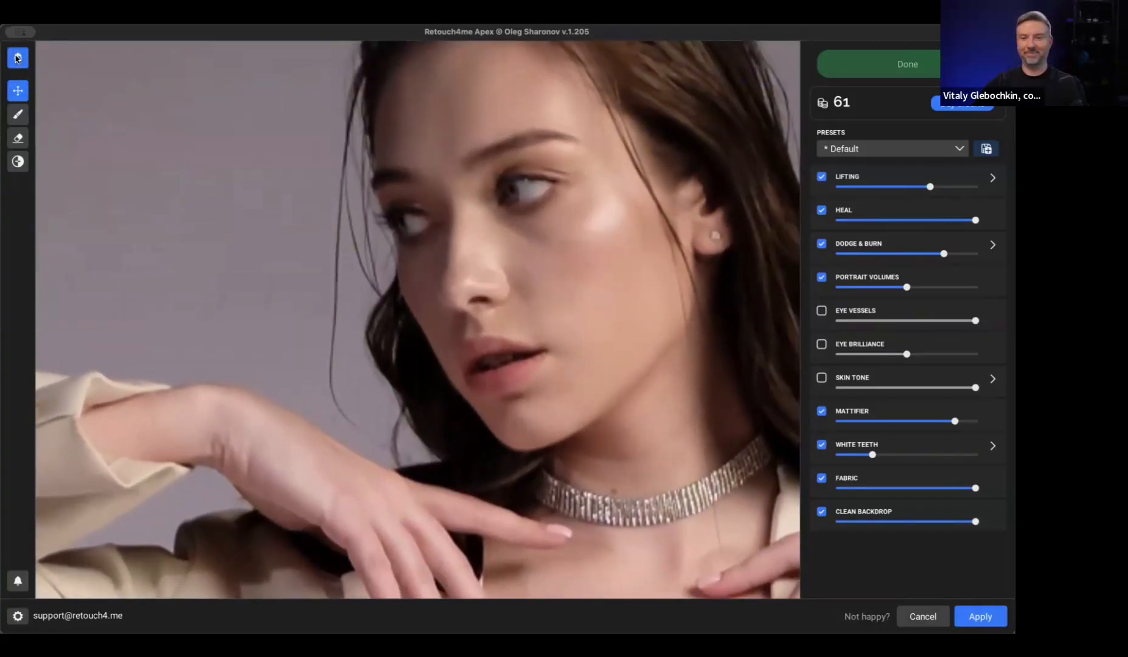
{"action": "left_click", "coordinate": [17, 58]}
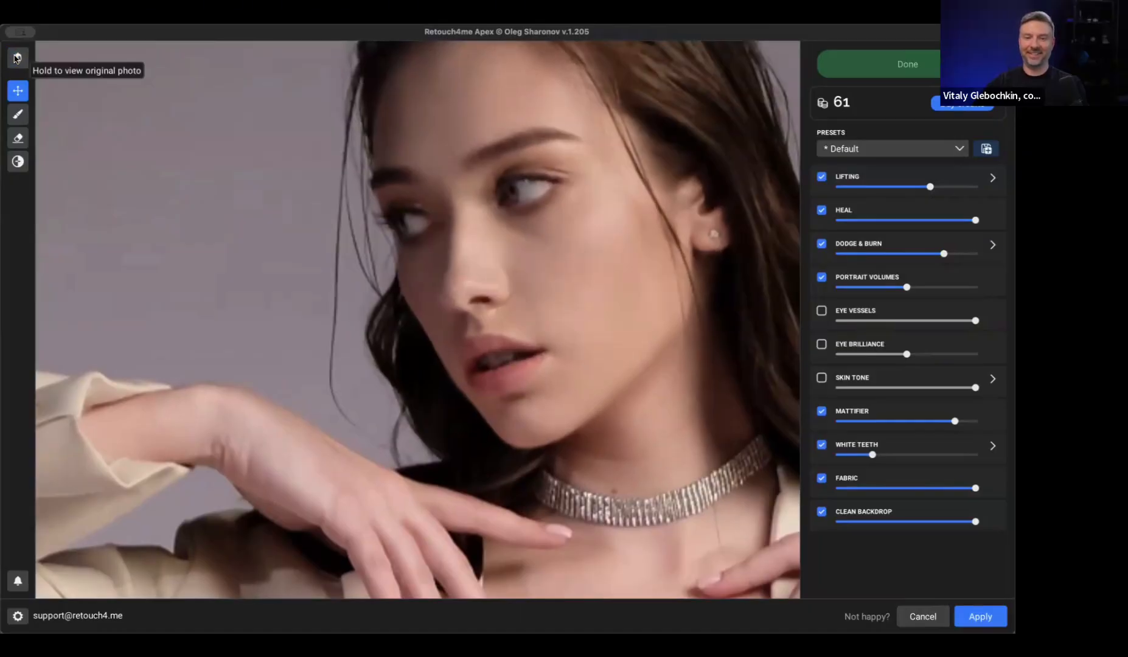
{"action": "left_click", "coordinate": [17, 58]}
{"action": "left_click_drag", "start_coordinate": [614, 162], "coordinate": [595, 190]}
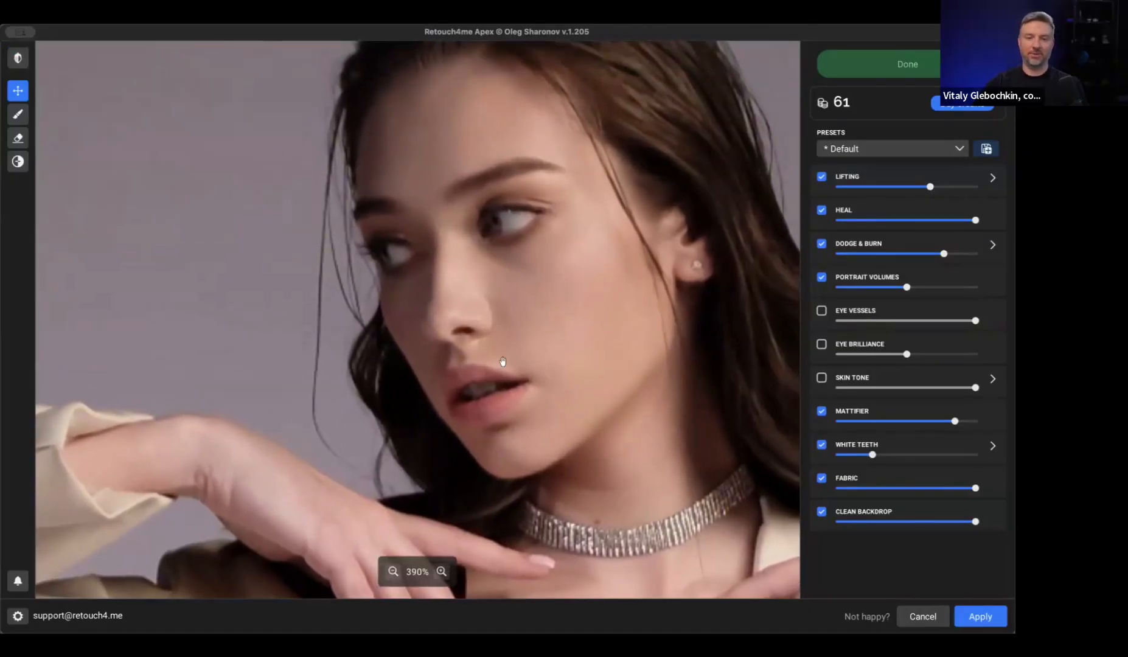
{"action": "scroll", "coordinate": [559, 319], "scroll_direction": "down", "scroll_amount": 10}
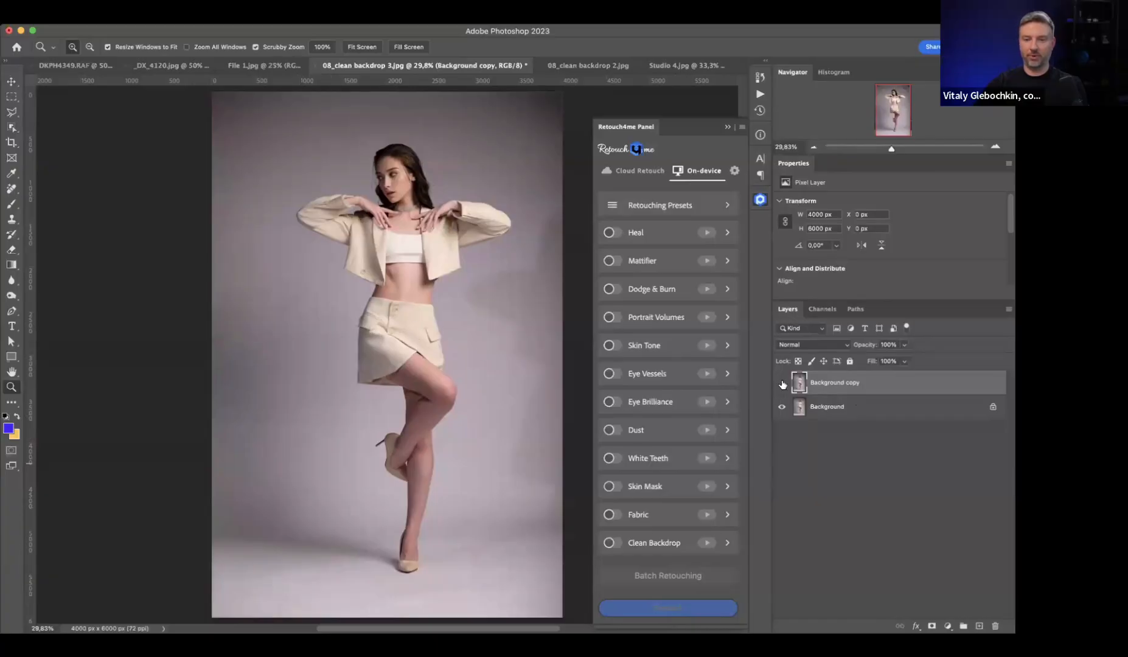
- Compare the floor around the standing heel at 100% with the Background copy layer hidden and shown, leaving it visible
{"action": "left_click", "coordinate": [391, 560]}
{"action": "scroll", "coordinate": [391, 561], "scroll_direction": "down", "scroll_amount": 3}
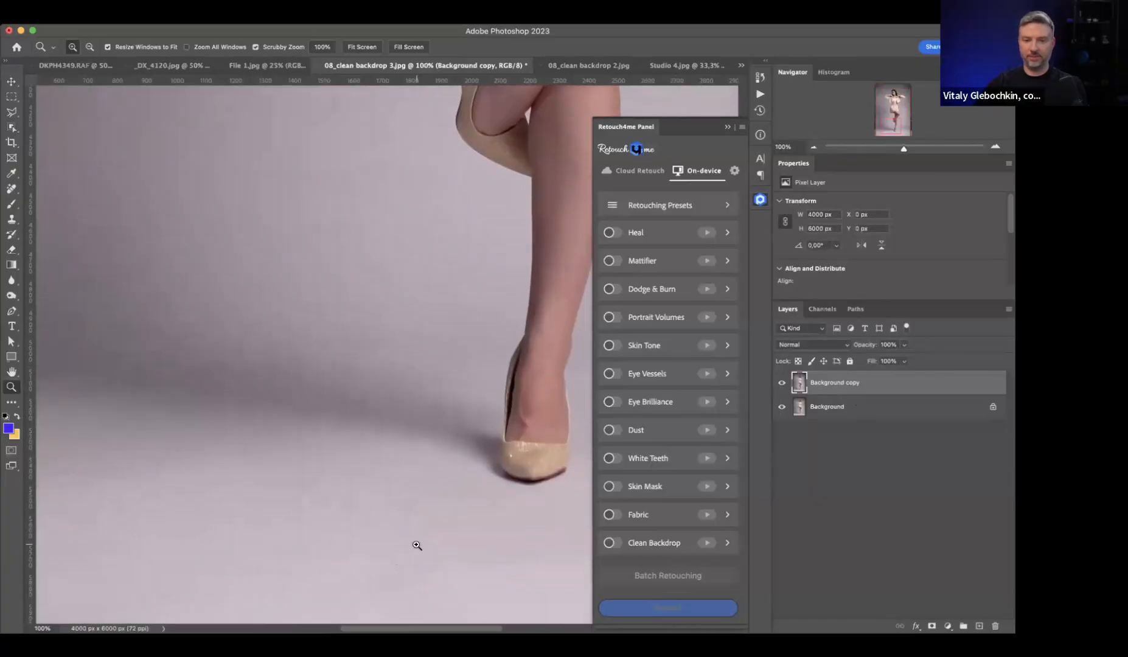
{"action": "left_click", "coordinate": [784, 391]}
{"action": "left_click", "coordinate": [783, 383]}
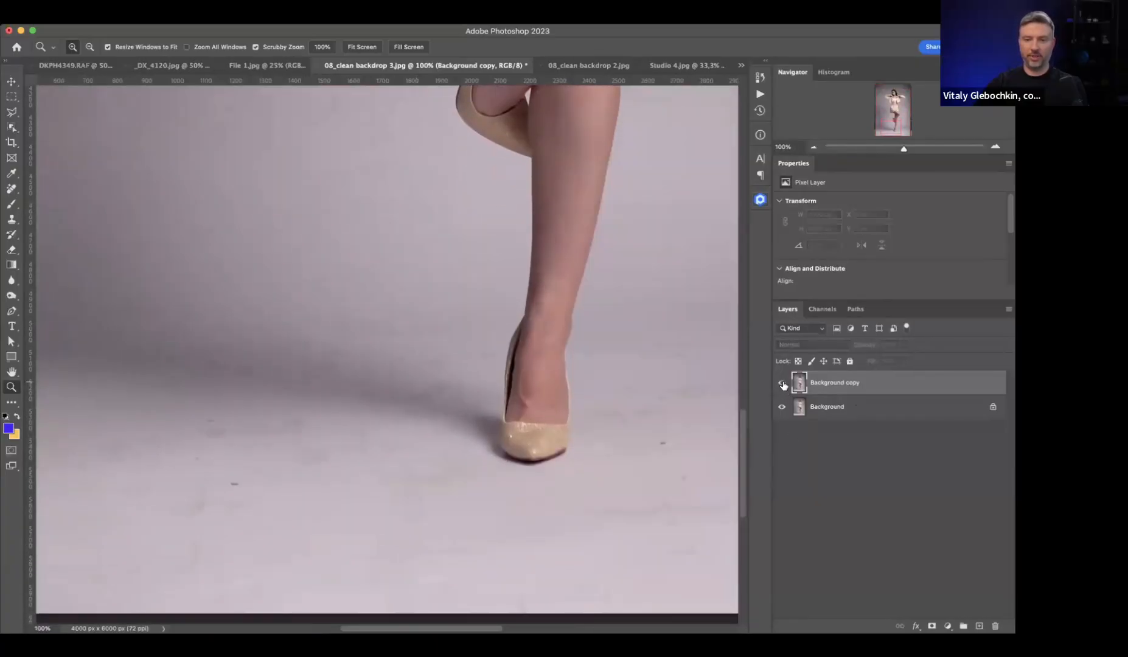
{"action": "left_click", "coordinate": [782, 383]}
{"action": "left_click", "coordinate": [782, 383]}
{"action": "left_click", "coordinate": [782, 383]}
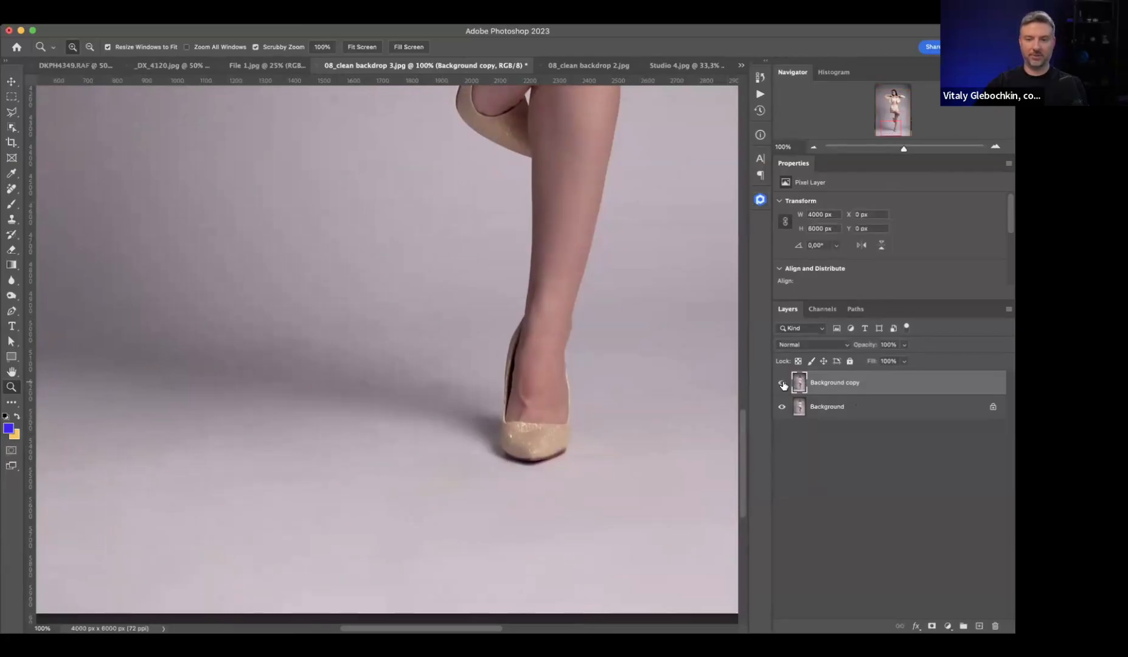
{"action": "left_click", "coordinate": [783, 383]}
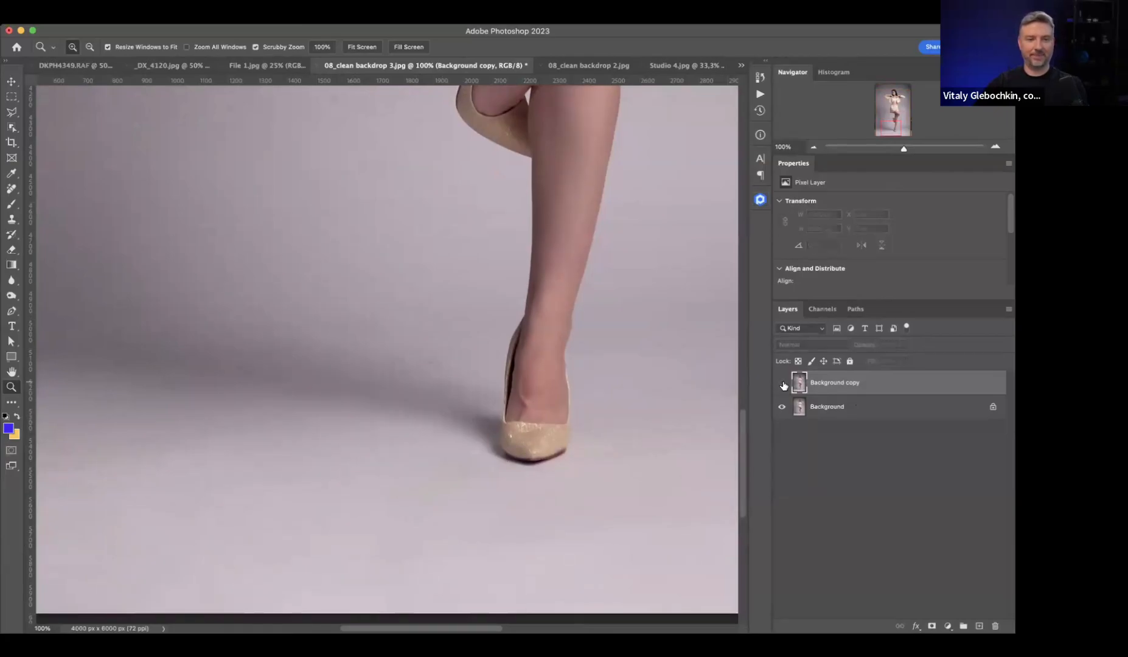
{"action": "left_click", "coordinate": [782, 383]}
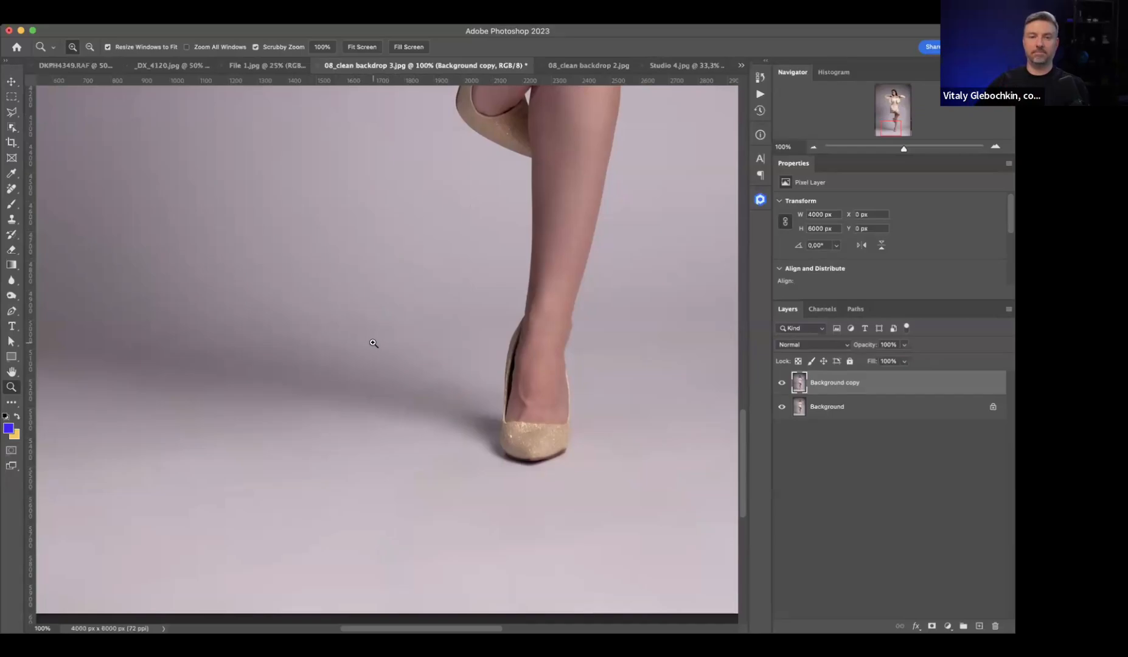
- Inspect the cleaned backdrop above the standing heel, and check the whole figure at 33.33% magnification
{"action": "scroll", "coordinate": [374, 346], "scroll_direction": "up", "scroll_amount": 3}
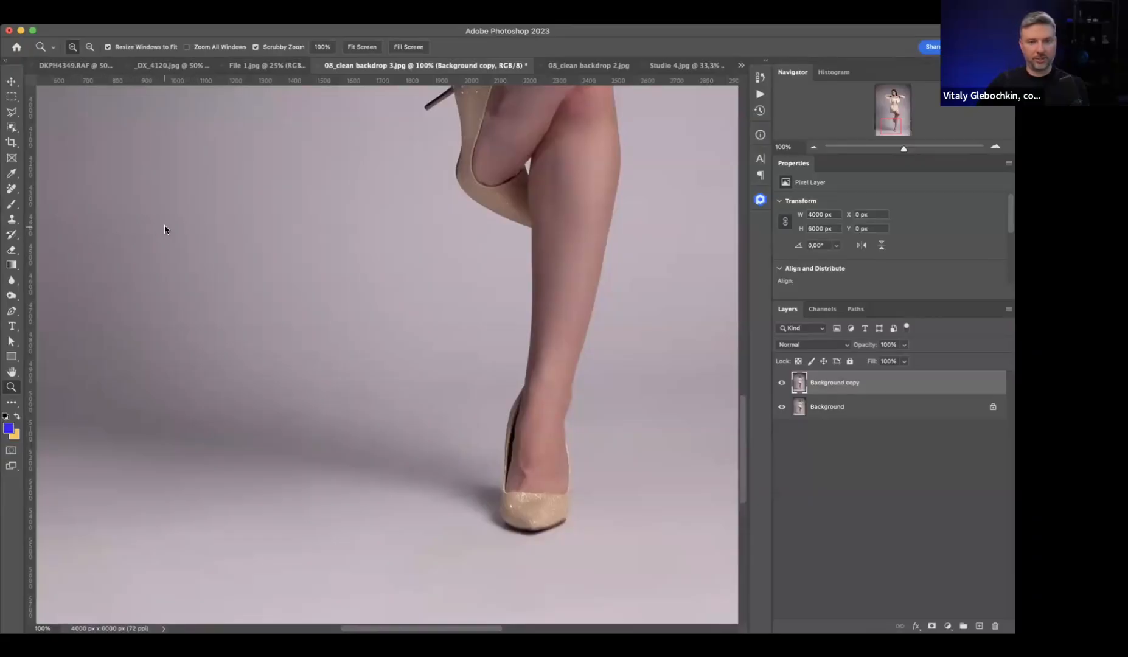
{"action": "scroll", "coordinate": [365, 274], "scroll_direction": "up", "scroll_amount": 10}
{"action": "left_click", "coordinate": [553, 324], "text": "alt"}
{"action": "left_click", "coordinate": [604, 402], "text": "alt"}
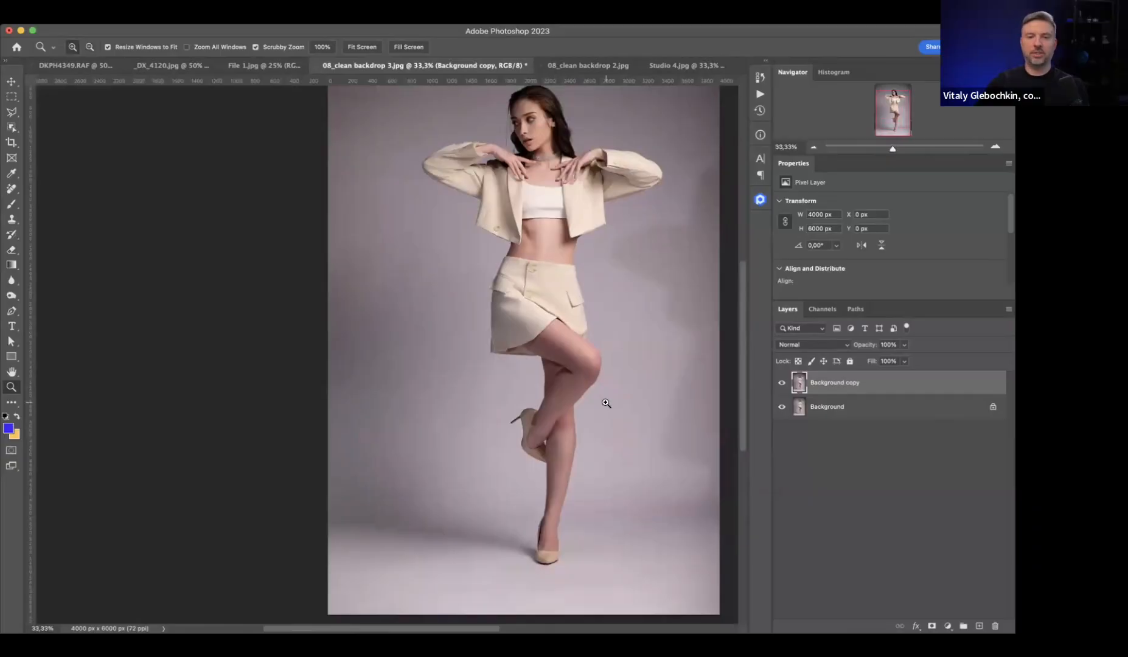
{"action": "scroll", "coordinate": [606, 402], "scroll_direction": "up", "scroll_amount": 2}
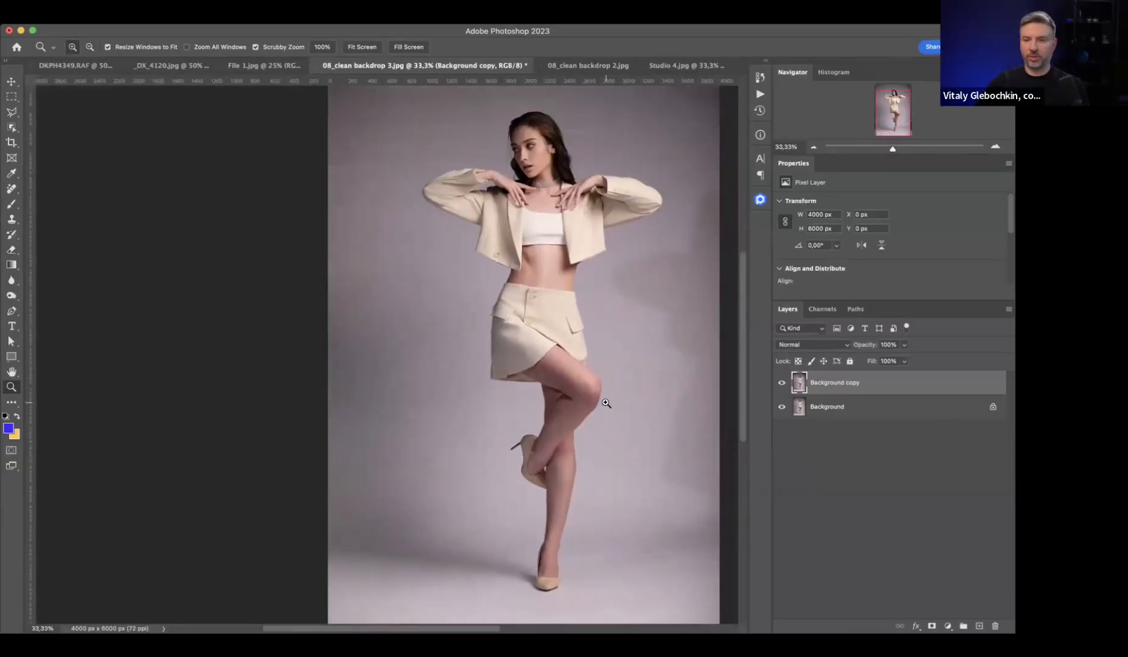
- Review the Retouch4me panel's settings and on-device retouching tools, along with the list of available Photoshop filters
{"action": "left_click", "coordinate": [759, 201]}
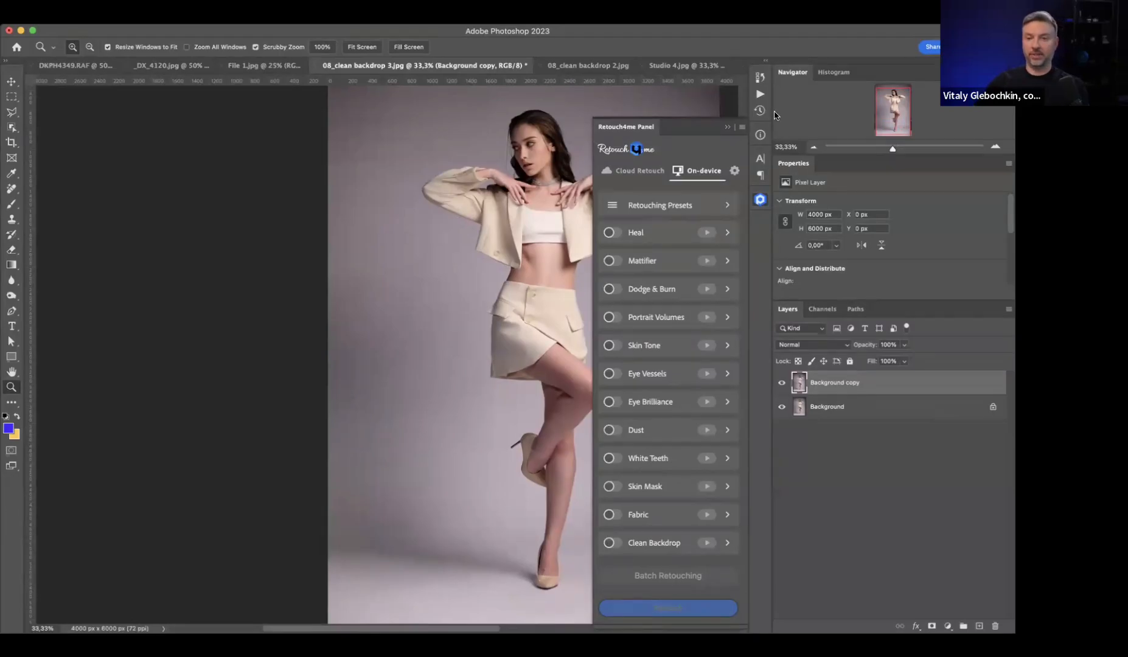
{"action": "left_click", "coordinate": [734, 171]}
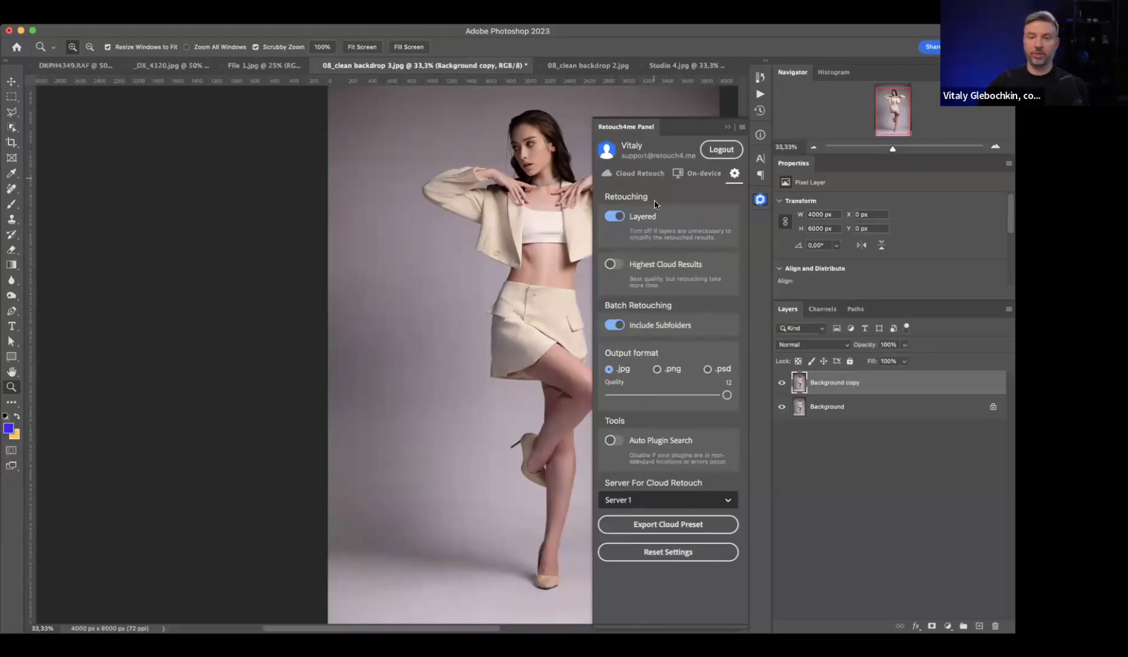
{"action": "left_click", "coordinate": [691, 175]}
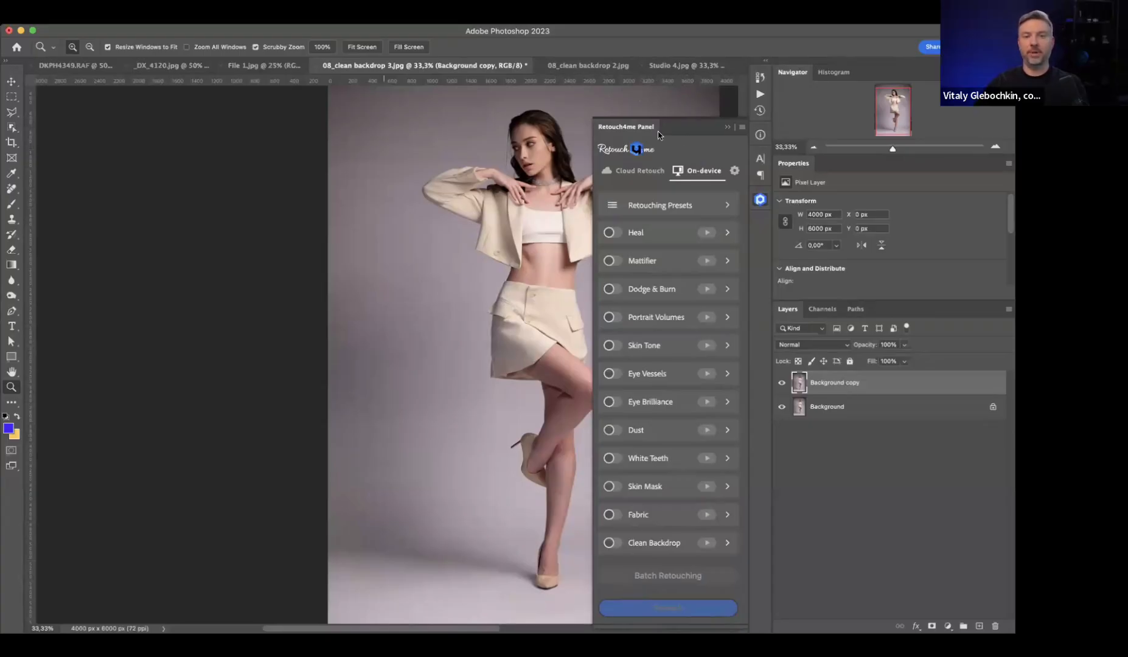
{"action": "left_click", "coordinate": [695, 135]}
{"action": "left_click", "coordinate": [278, 18]}
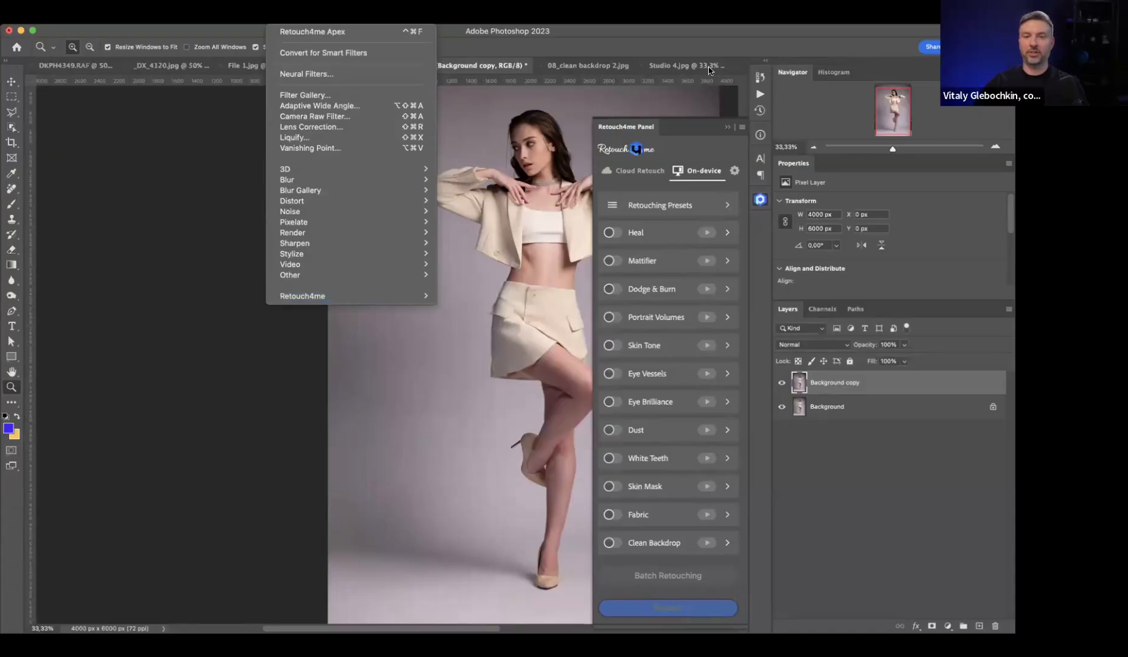
{"action": "left_click", "coordinate": [738, 49]}
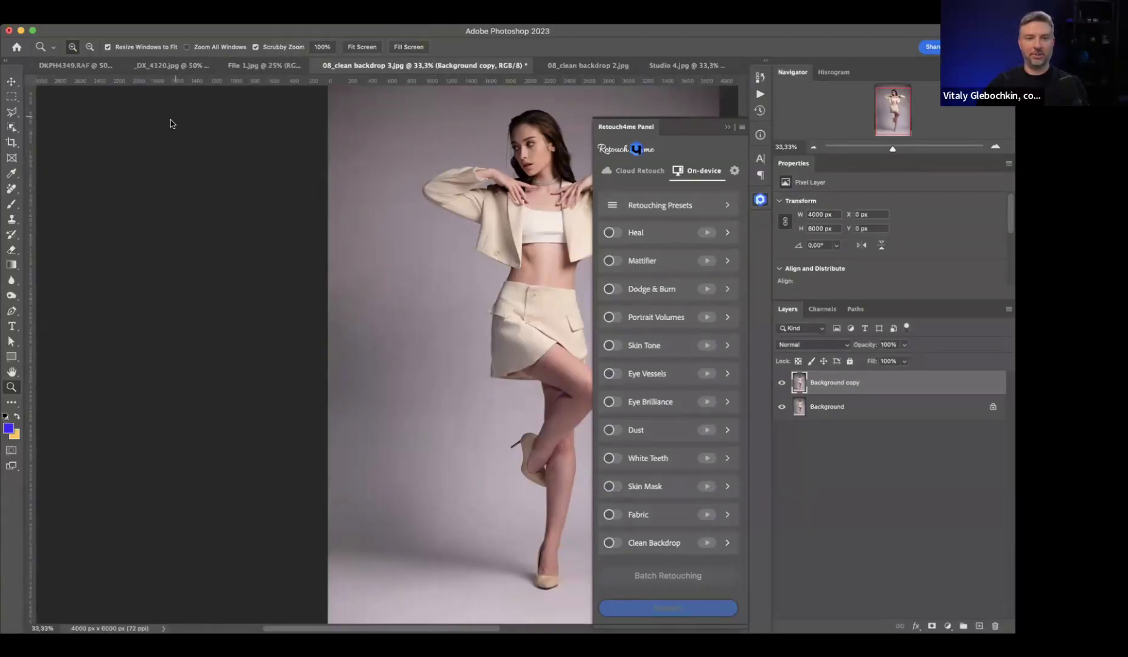
{"action": "left_click", "coordinate": [727, 127]}
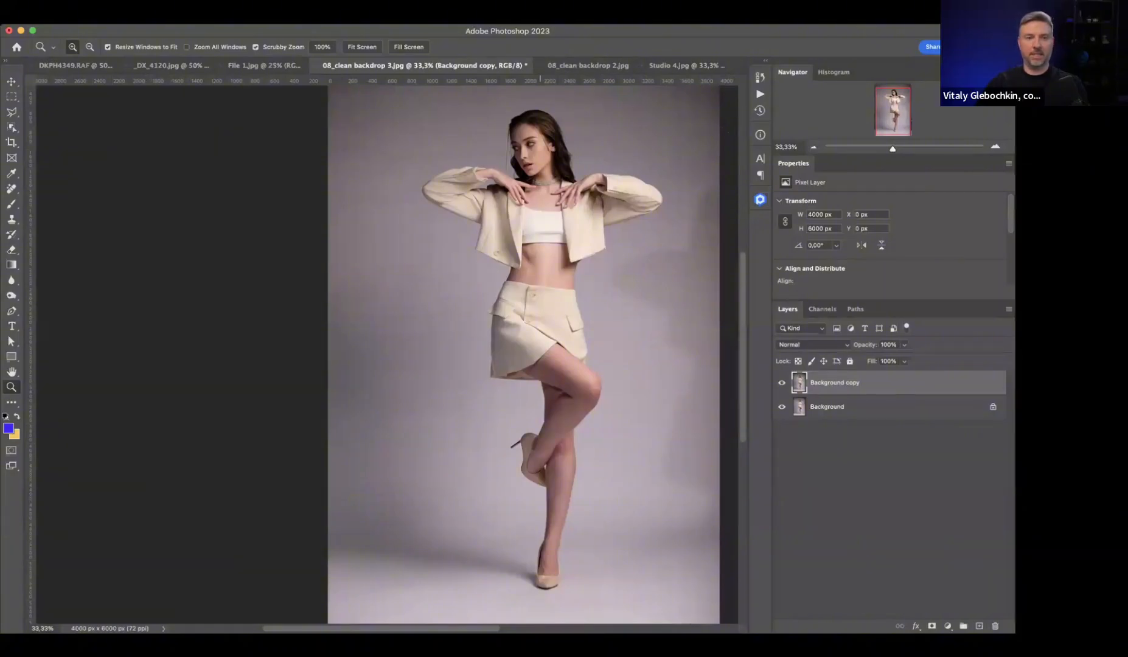
- Switch to DKPH4349.RAF and examine the man's black T-shirt for dust and lint at up to 200% magnification
{"action": "left_click", "coordinate": [61, 65]}
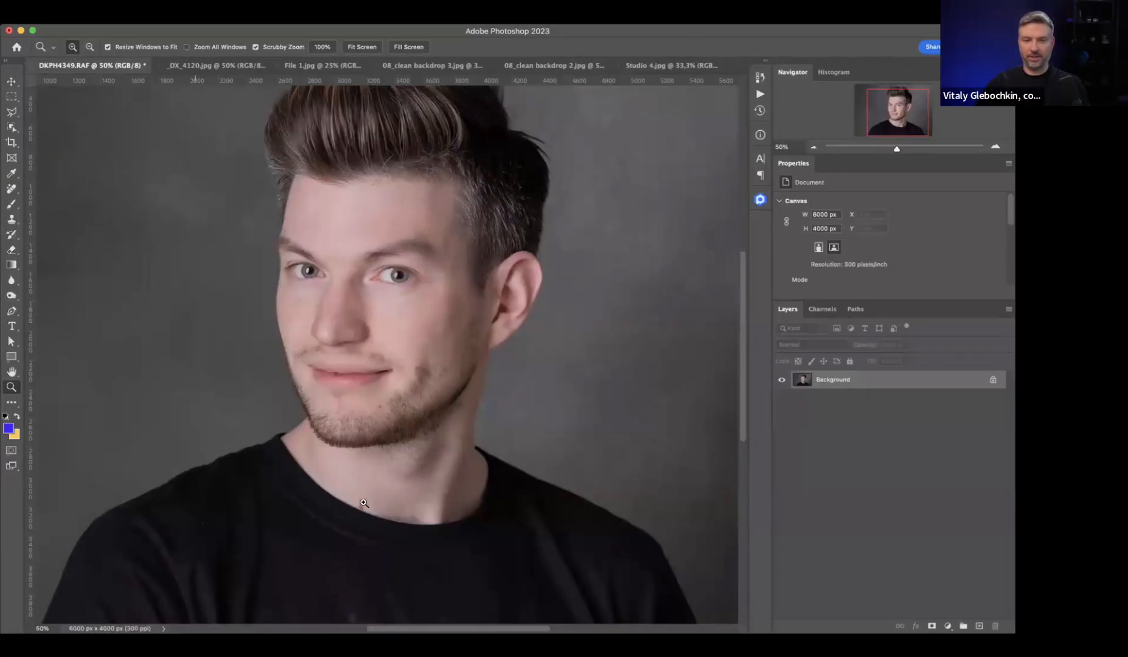
{"action": "left_click", "coordinate": [215, 398]}
{"action": "left_click", "coordinate": [215, 399]}
{"action": "left_click", "coordinate": [214, 399]}
{"action": "left_click", "coordinate": [216, 398], "text": "alt"}
{"action": "scroll", "coordinate": [183, 401], "scroll_direction": "down", "scroll_amount": 1}
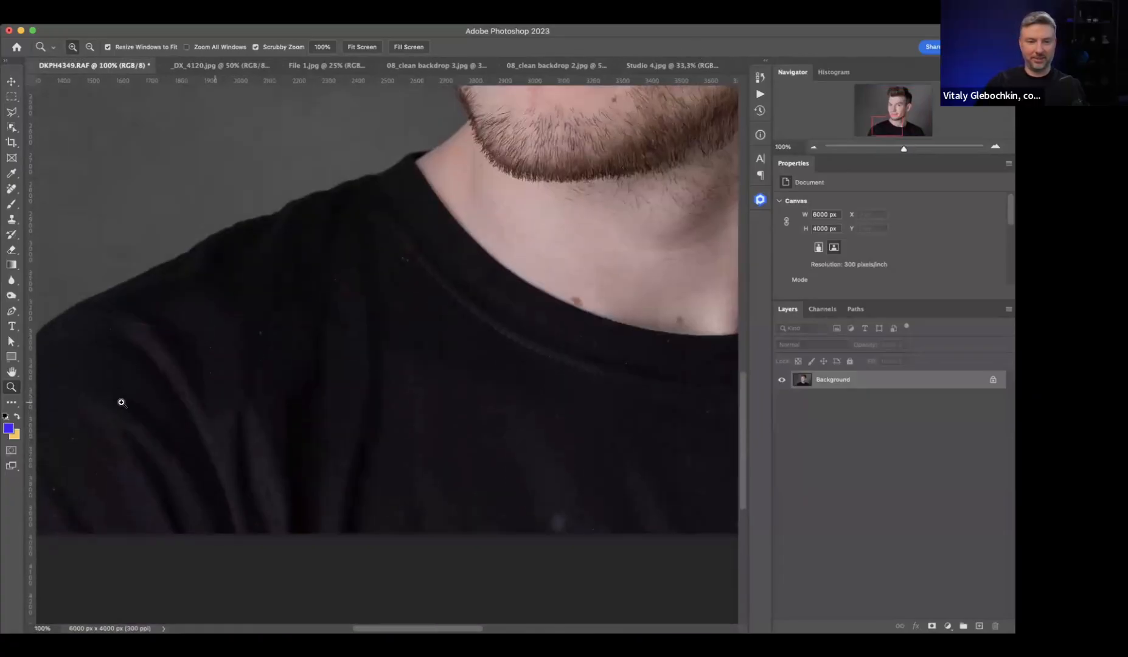
{"action": "left_click", "coordinate": [122, 401]}
{"action": "left_click_drag", "start_coordinate": [169, 388], "coordinate": [380, 315]}
{"action": "left_click_drag", "start_coordinate": [515, 348], "coordinate": [300, 460]}
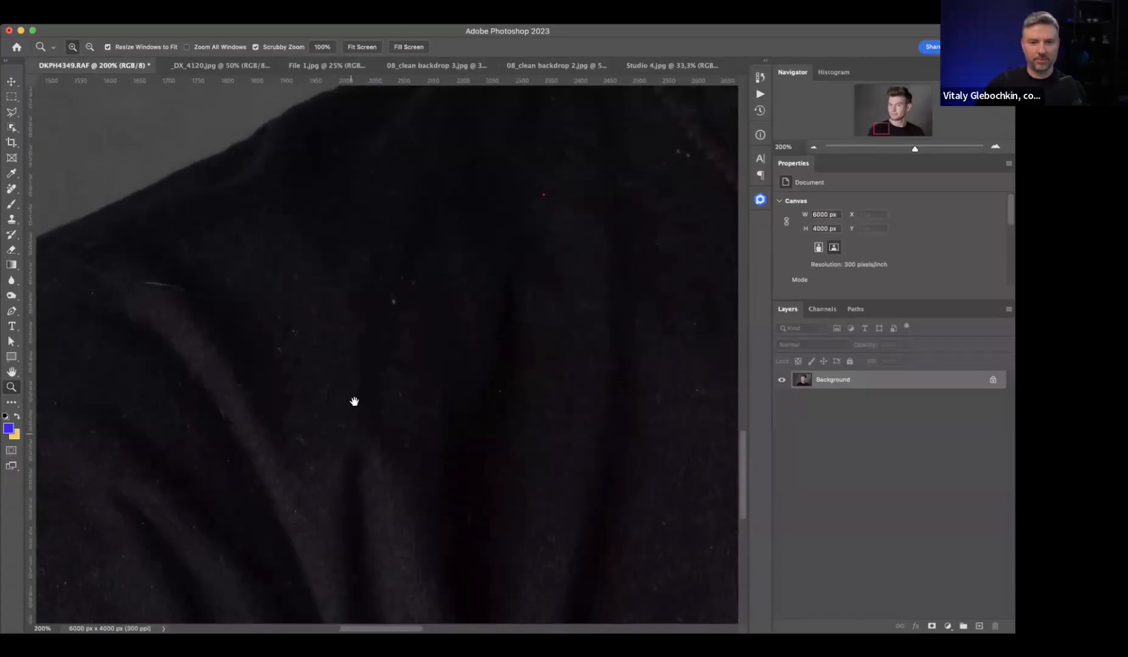
{"action": "scroll", "coordinate": [292, 491], "scroll_direction": "right", "scroll_amount": 5}
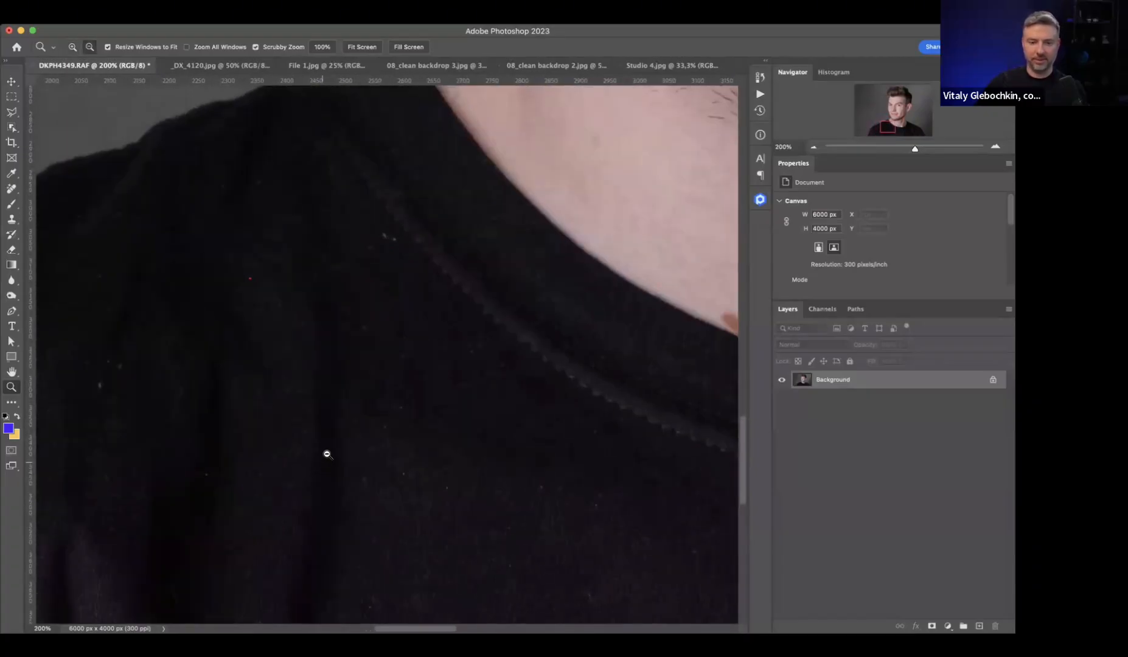
{"action": "left_click", "coordinate": [327, 455], "text": "alt"}
{"action": "left_click", "coordinate": [328, 454], "text": "alt"}
{"action": "left_click_drag", "start_coordinate": [566, 473], "coordinate": [349, 467]}
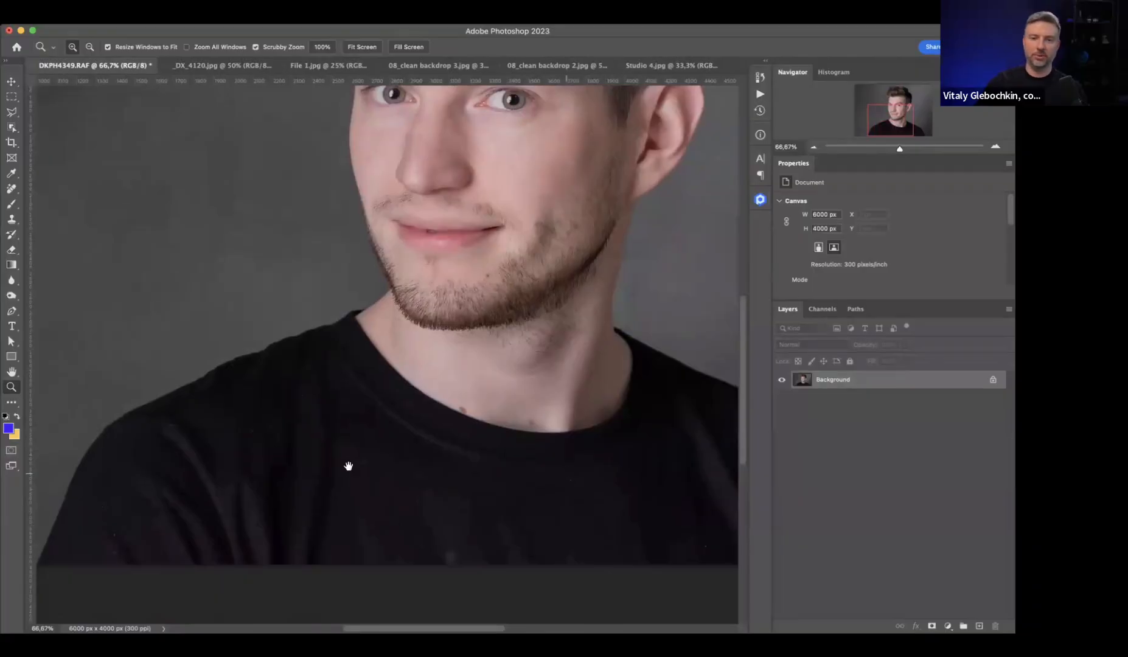
- Run the on-device Dust retouch on the man's portrait and collapse the Retouch4me panel
{"action": "left_click", "coordinate": [760, 201]}
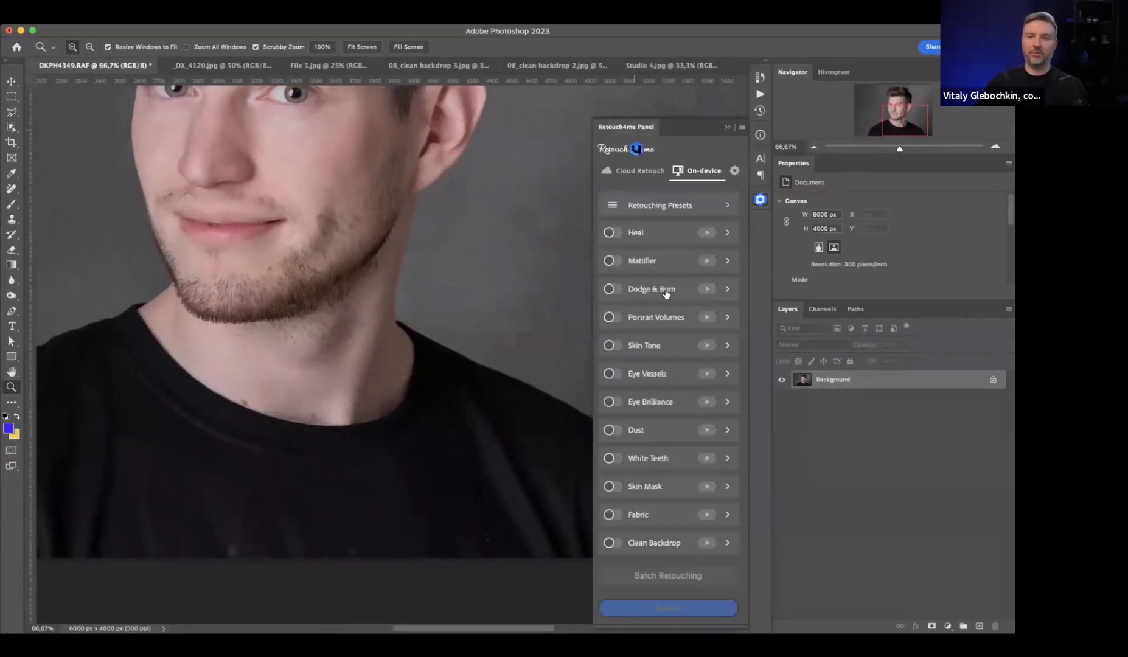
{"action": "left_click", "coordinate": [707, 431]}
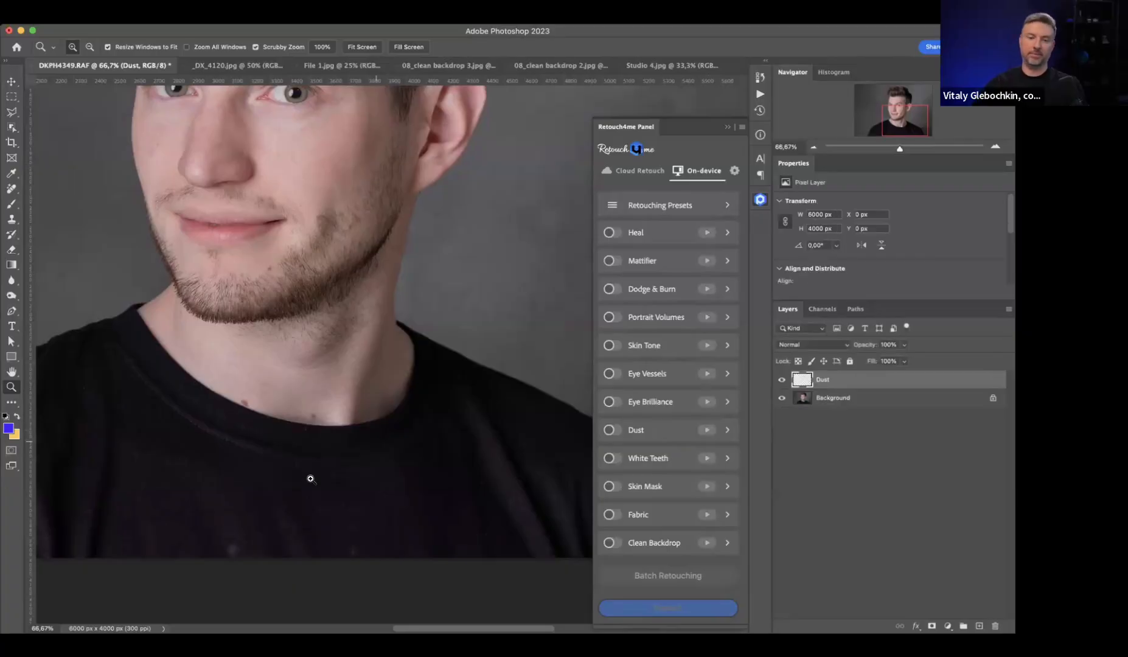
{"action": "left_click", "coordinate": [245, 491], "text": "alt"}
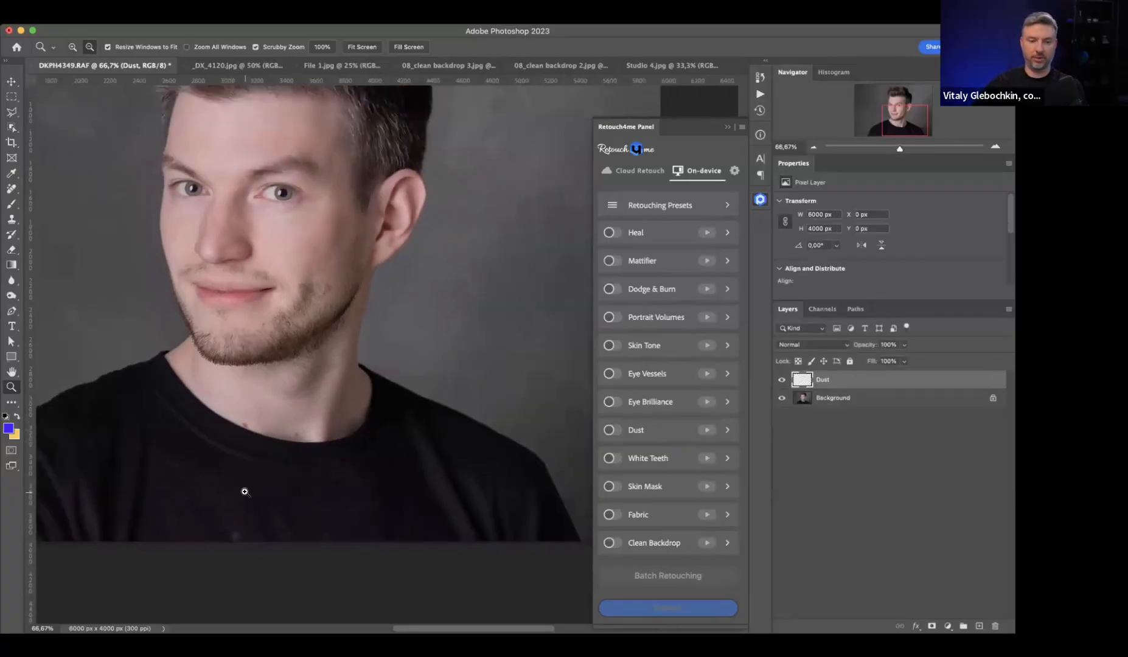
{"action": "left_click_drag", "start_coordinate": [365, 423], "coordinate": [384, 417]}
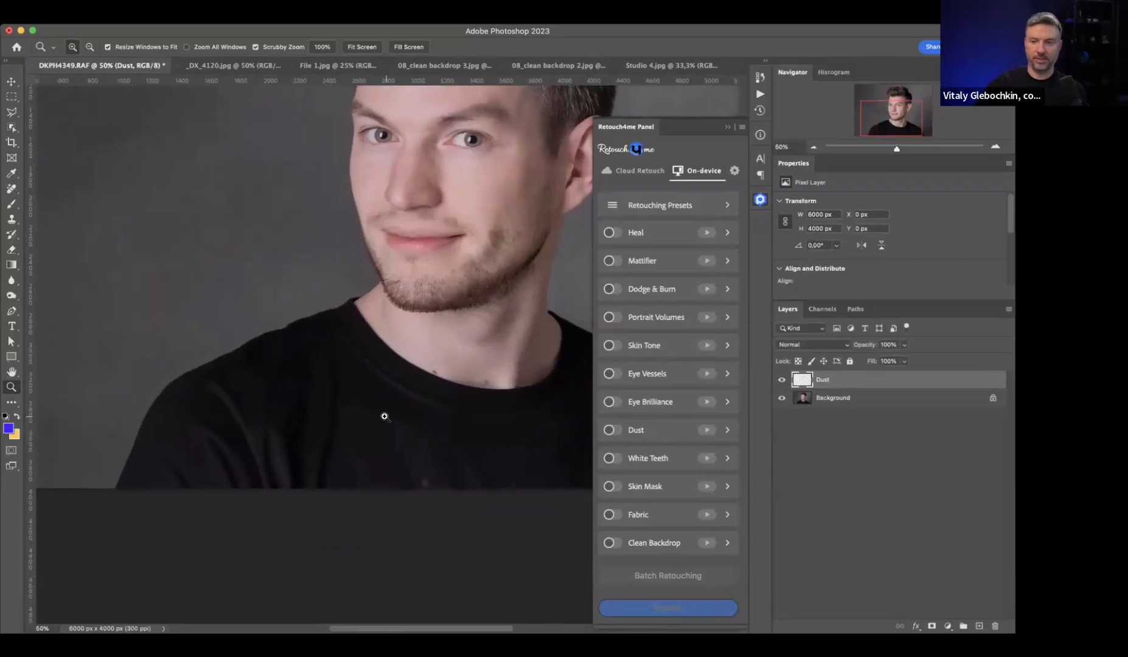
{"action": "left_click", "coordinate": [351, 428]}
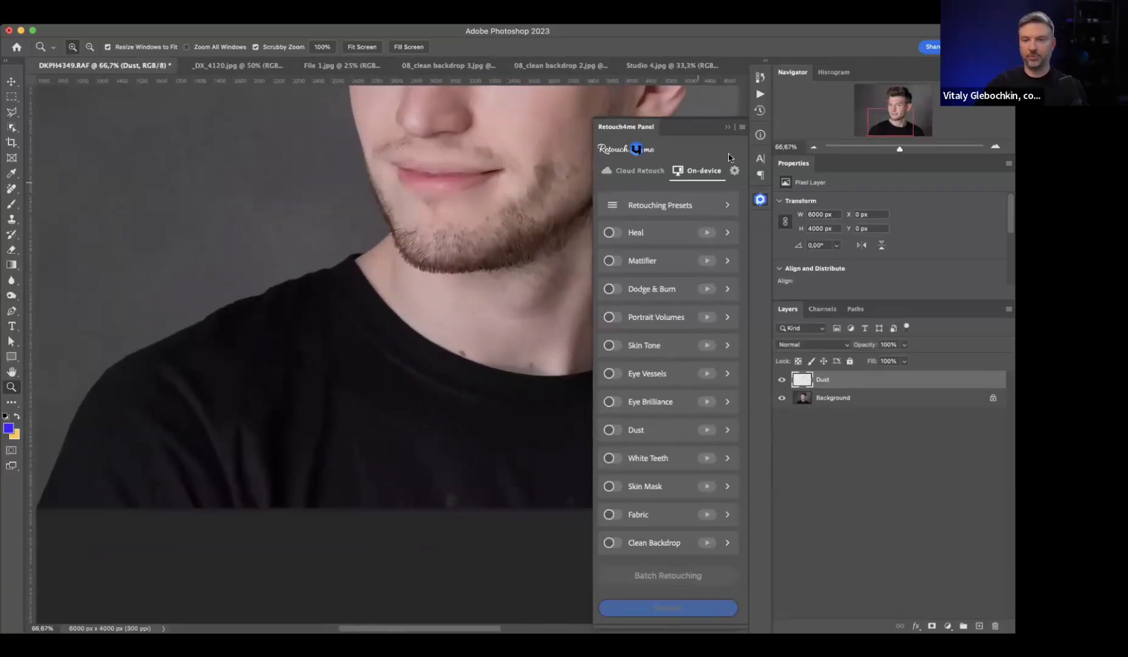
{"action": "left_click", "coordinate": [727, 127]}
- Compare the black T-shirt at up to 200% with the Dust layer hidden and shown, leaving the layer visible
{"action": "left_click", "coordinate": [782, 381]}
{"action": "left_click", "coordinate": [782, 382]}
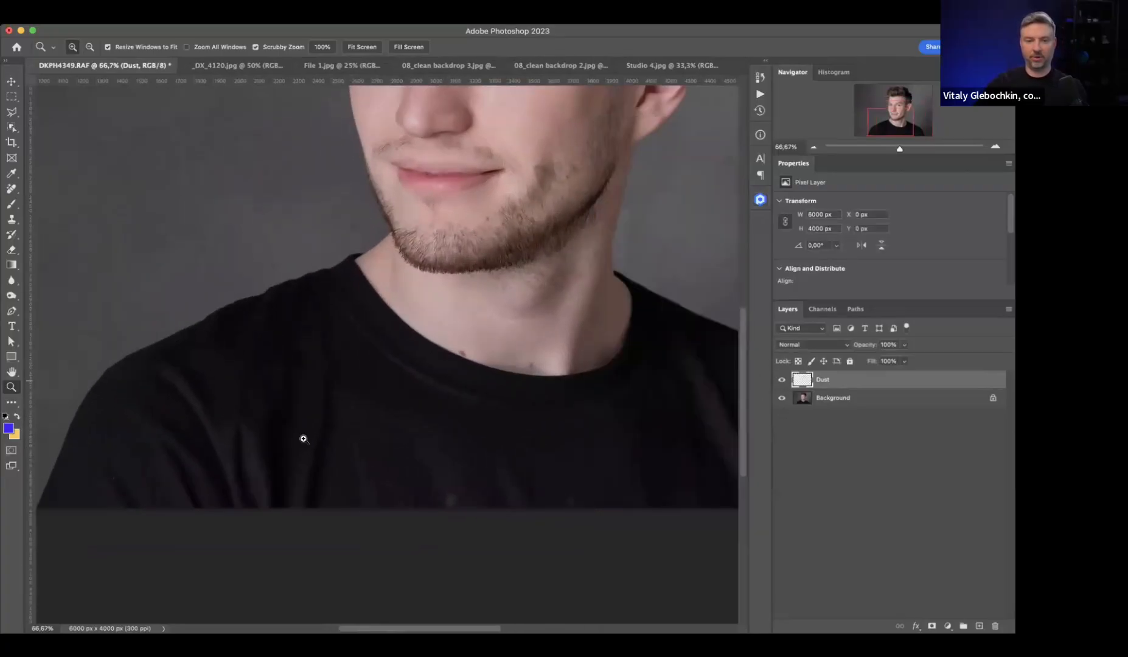
{"action": "left_click", "coordinate": [262, 405]}
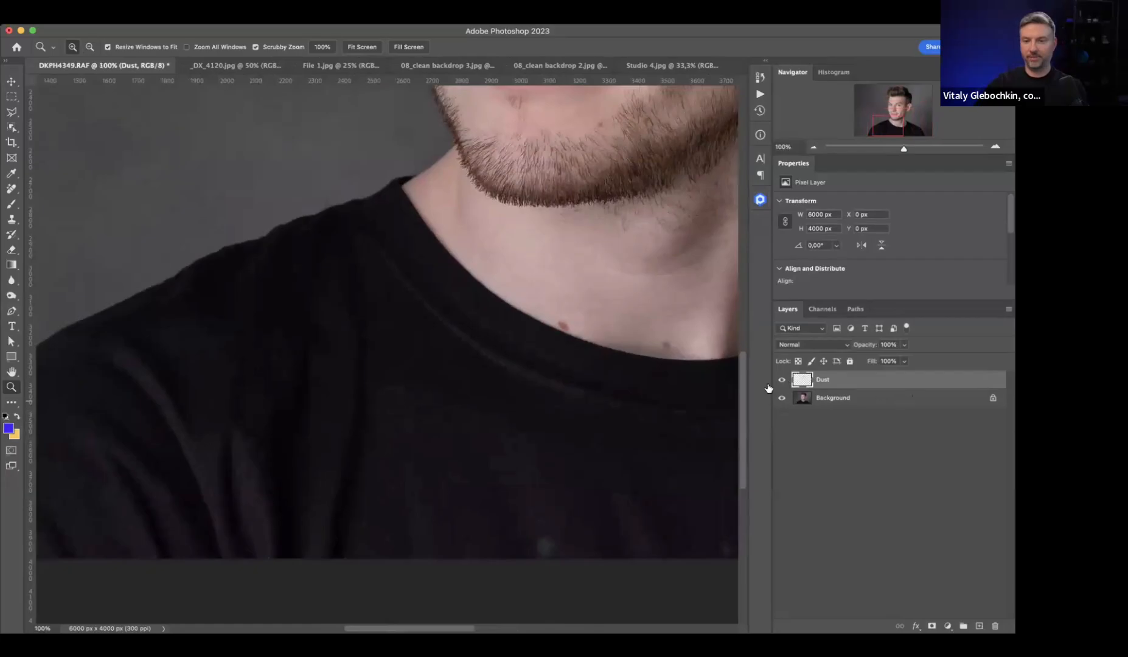
{"action": "key", "text": "super+equal"}
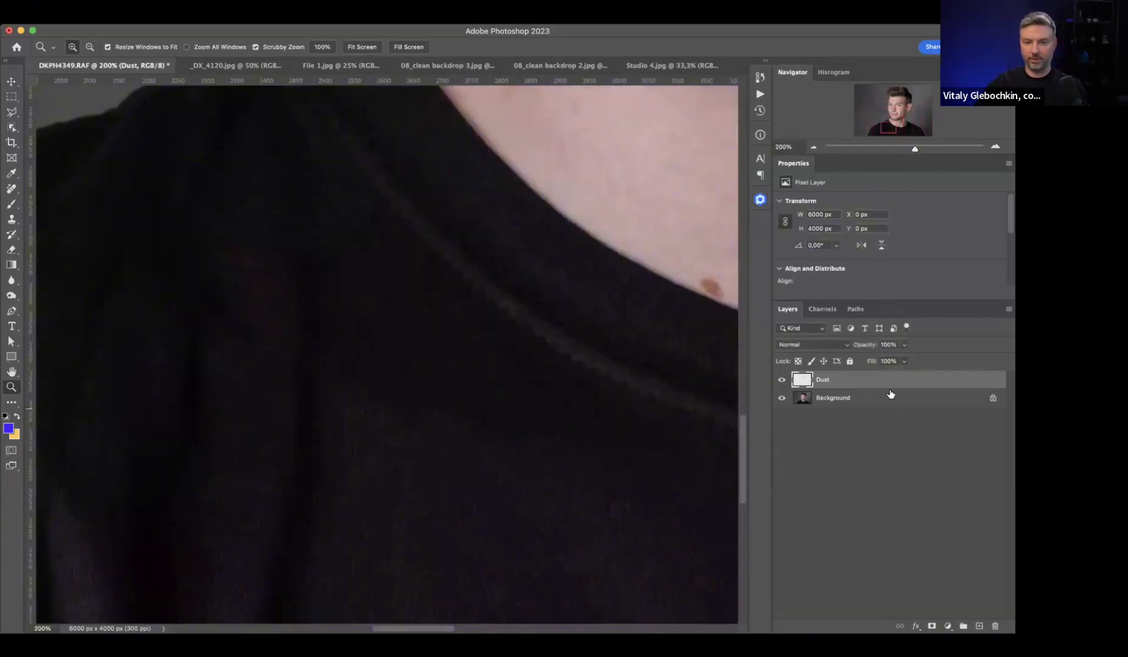
{"action": "left_click", "coordinate": [782, 381]}
{"action": "left_click_drag", "start_coordinate": [196, 368], "coordinate": [391, 226]}
{"action": "left_click_drag", "start_coordinate": [285, 258], "coordinate": [305, 191]}
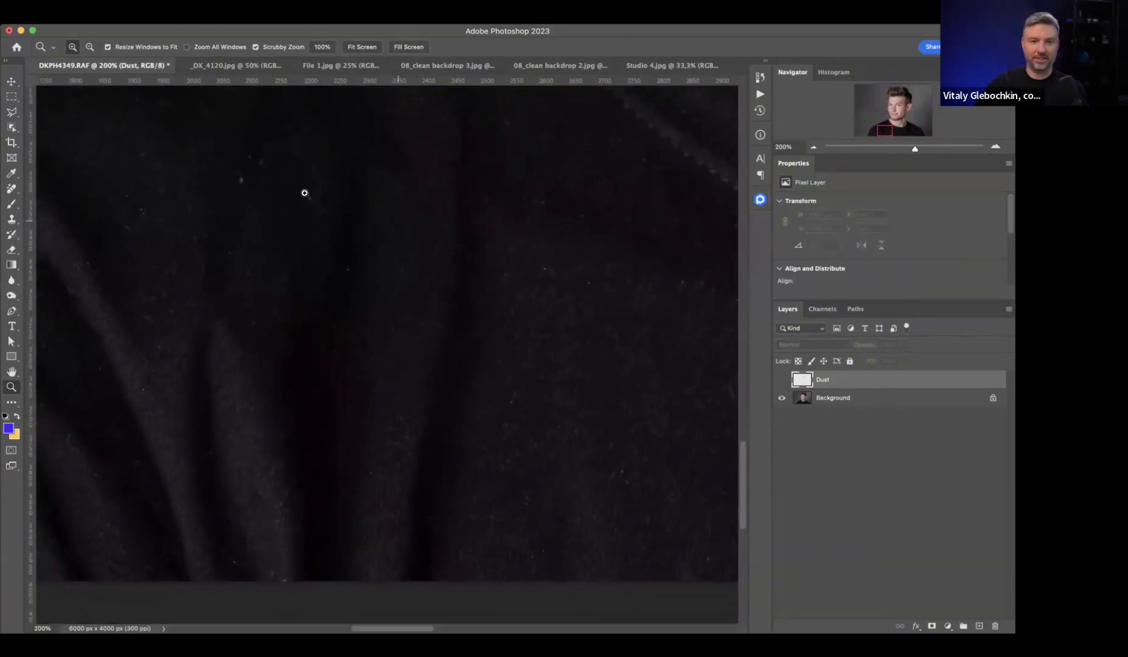
{"action": "left_click", "coordinate": [782, 381]}
- Switch to _DX_4120.jpg and examine the metal flange and its dark reflective surface for dust at up to 200% magnification
{"action": "key", "text": "ctrl+Tab"}
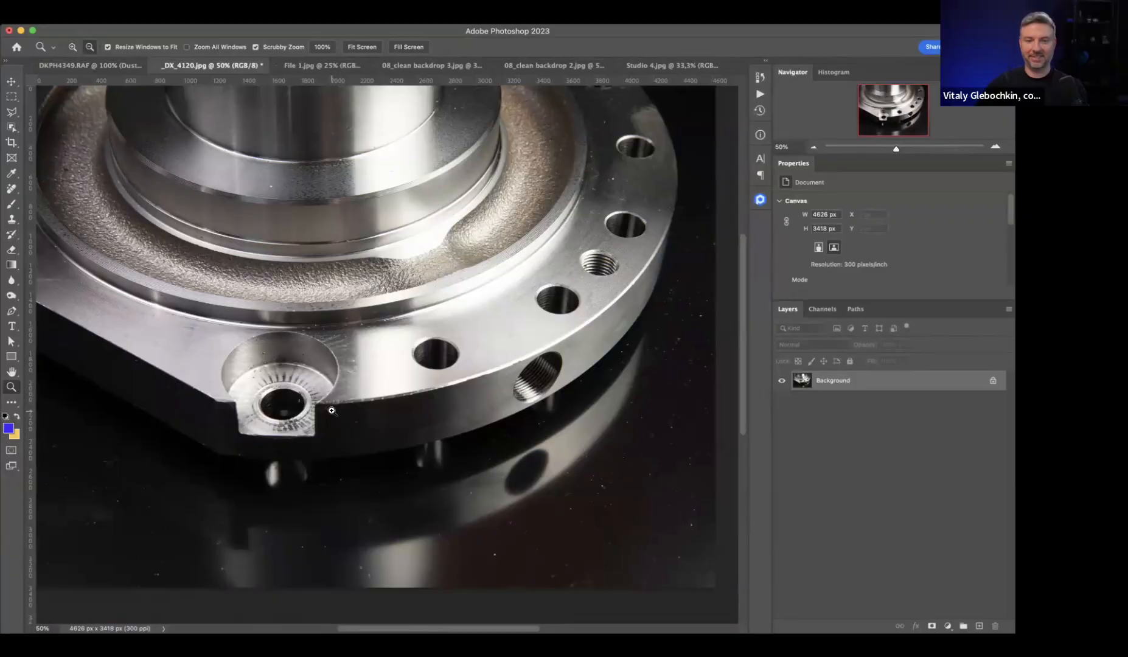
{"action": "left_click", "coordinate": [331, 411], "text": "alt"}
{"action": "left_click", "coordinate": [523, 447]}
{"action": "left_click", "coordinate": [434, 479]}
{"action": "left_click", "coordinate": [434, 479]}
{"action": "left_click", "coordinate": [434, 479]}
{"action": "scroll", "coordinate": [364, 376], "scroll_direction": "down", "scroll_amount": 5}
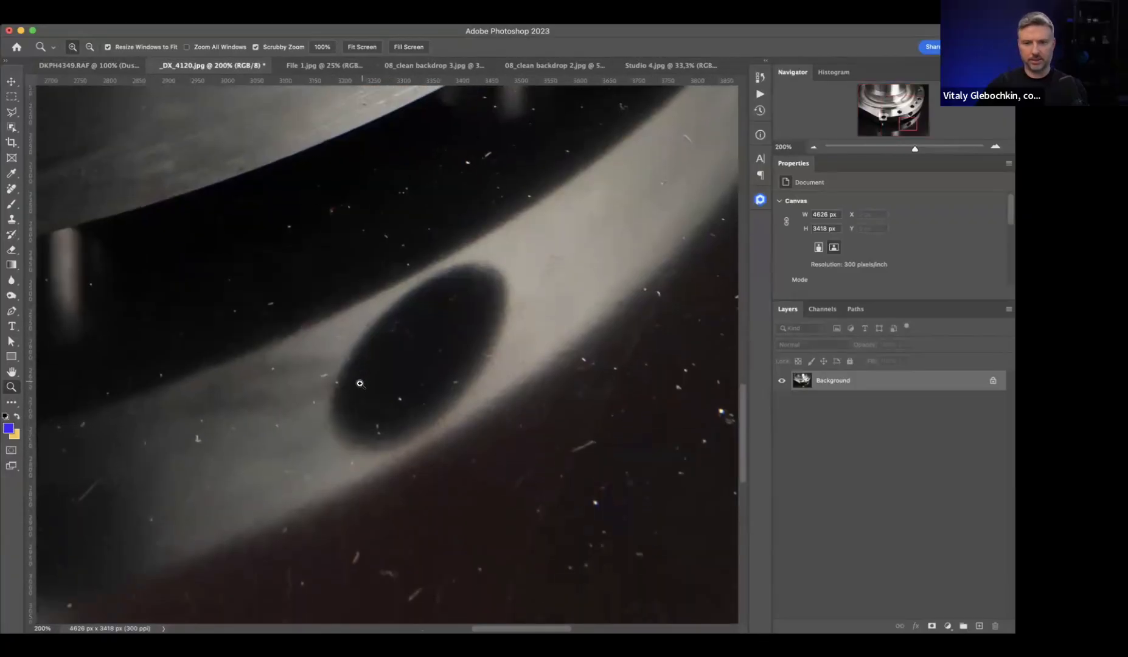
{"action": "left_click", "coordinate": [360, 384], "text": "alt"}
{"action": "left_click", "coordinate": [359, 385], "text": "alt"}
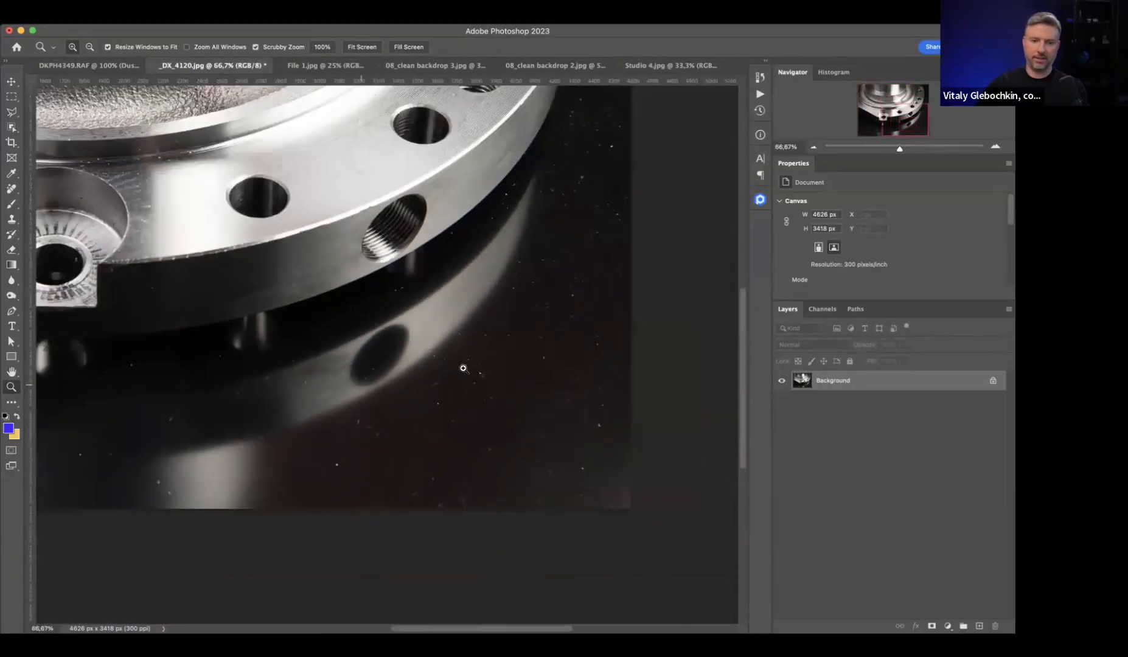
{"action": "scroll", "coordinate": [504, 357], "scroll_direction": "left", "scroll_amount": 10}
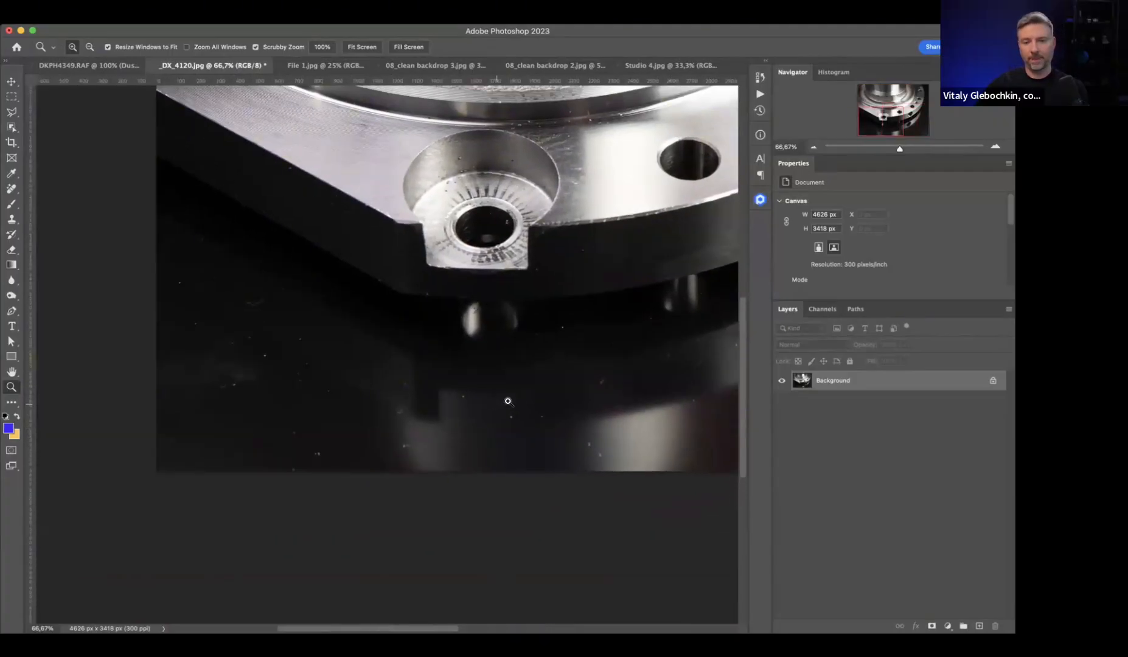
{"action": "left_click_drag", "start_coordinate": [268, 314], "coordinate": [181, 405]}
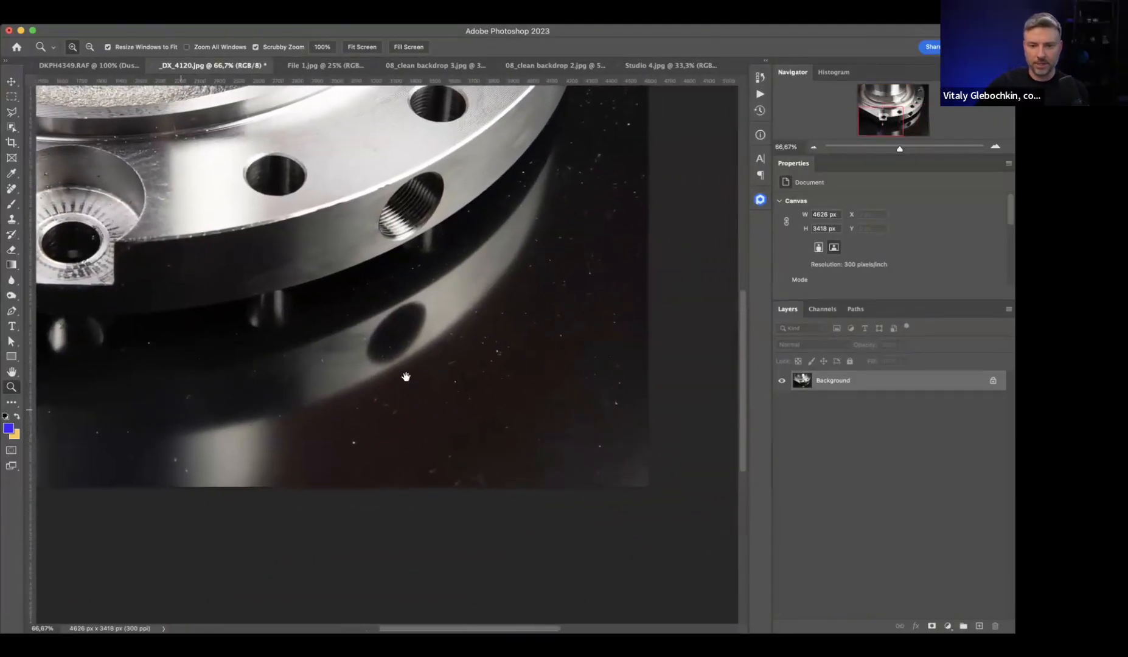
{"action": "left_click", "coordinate": [397, 388]}
{"action": "left_click", "coordinate": [421, 377], "text": "alt"}
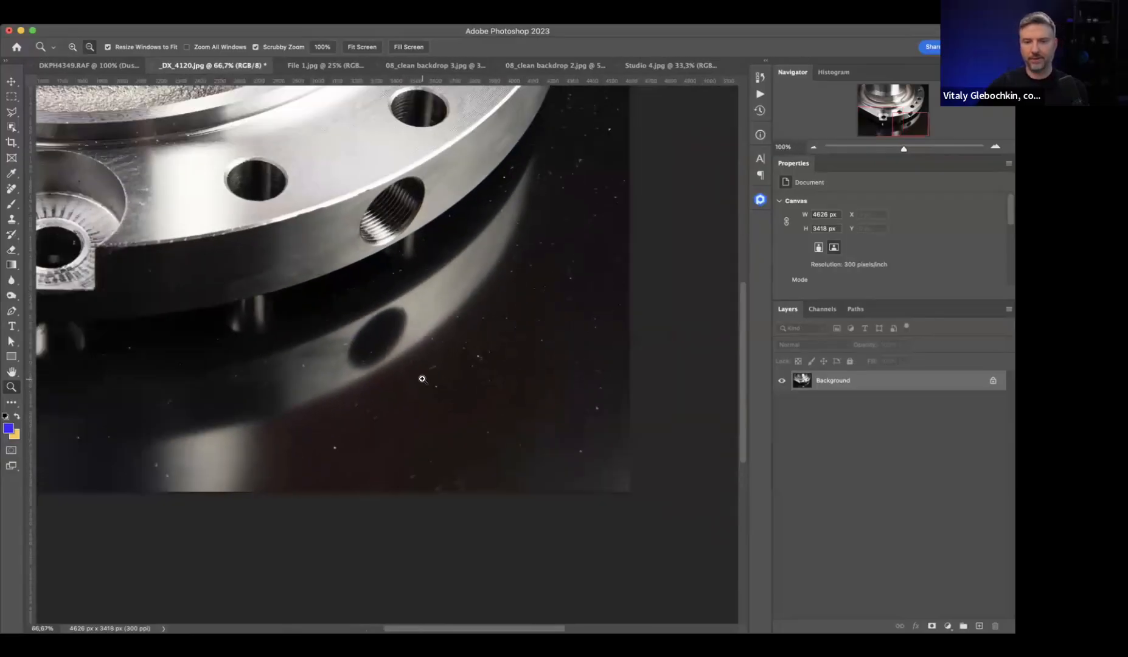
{"action": "left_click", "coordinate": [420, 378], "text": "alt"}
{"action": "scroll", "coordinate": [420, 375], "scroll_direction": "up", "scroll_amount": 3}
{"action": "scroll", "coordinate": [430, 342], "scroll_direction": "up", "scroll_amount": 2}
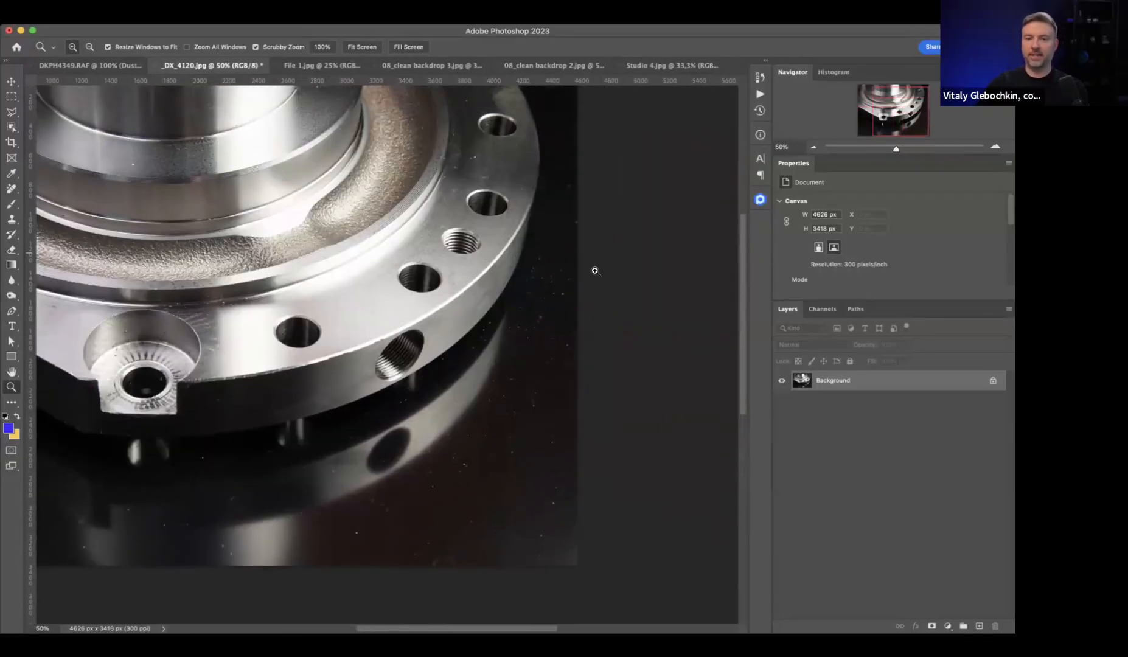
- Run the on-device Dust retouch on the metal flange photo and collapse the Retouch4me panel
{"action": "scroll", "coordinate": [595, 272], "scroll_direction": "left", "scroll_amount": 5}
{"action": "left_click", "coordinate": [759, 200]}
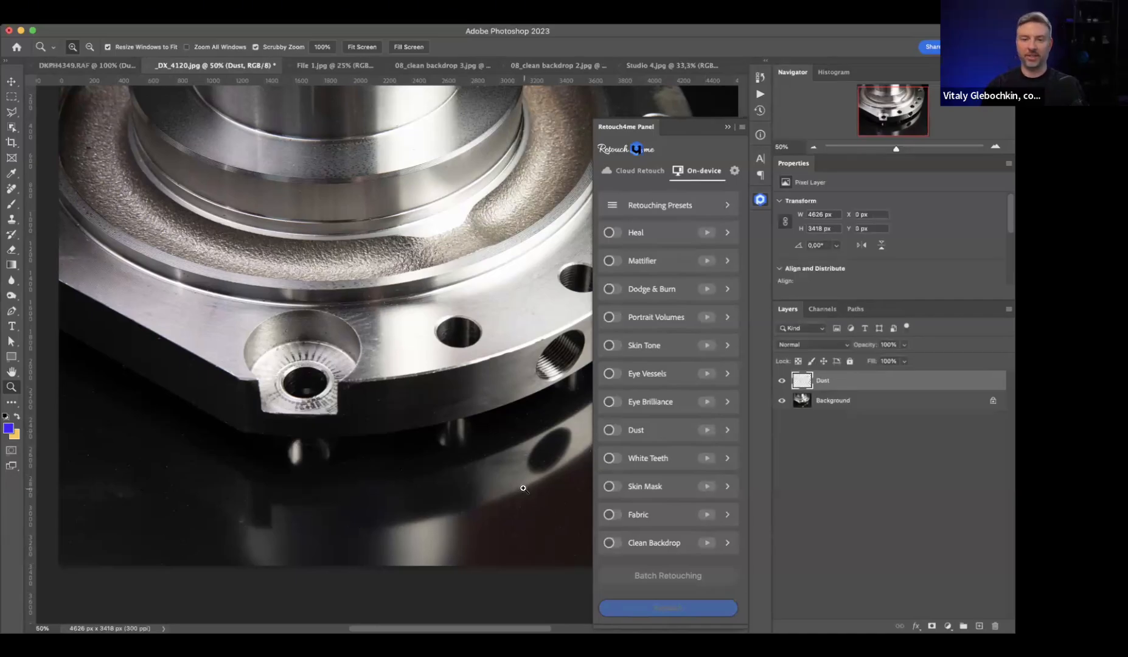
{"action": "left_click", "coordinate": [727, 127]}
- Compare the flange and its reflection at 66.67% with the Dust layer hidden and shown, leaving the layer visible
{"action": "left_click", "coordinate": [641, 496]}
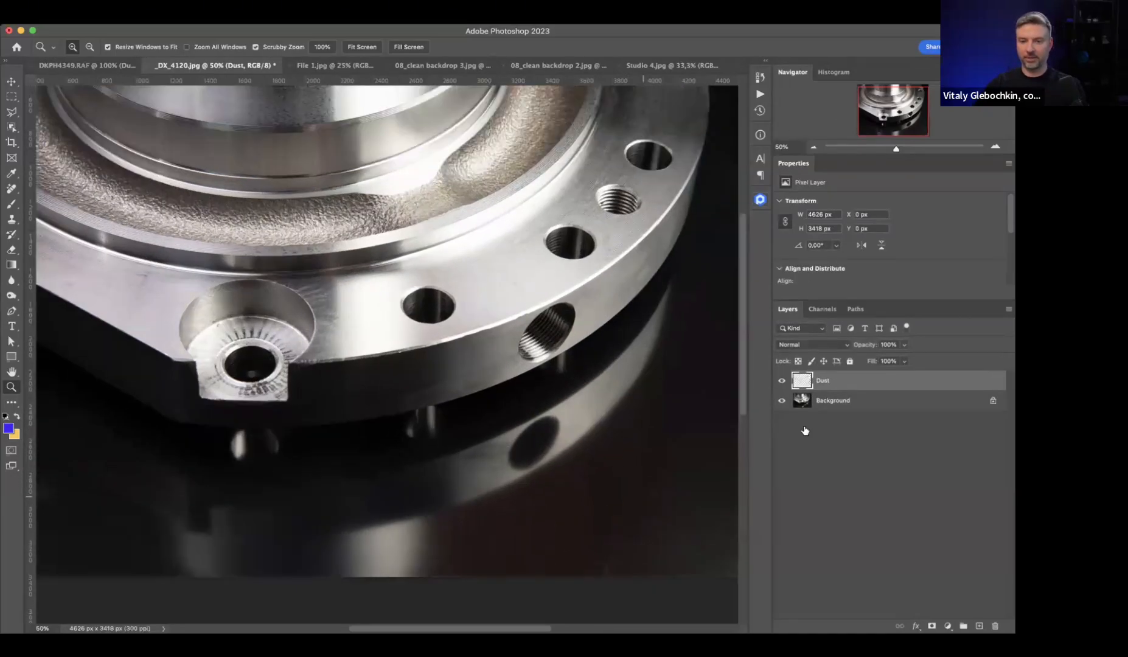
{"action": "left_click", "coordinate": [781, 382]}
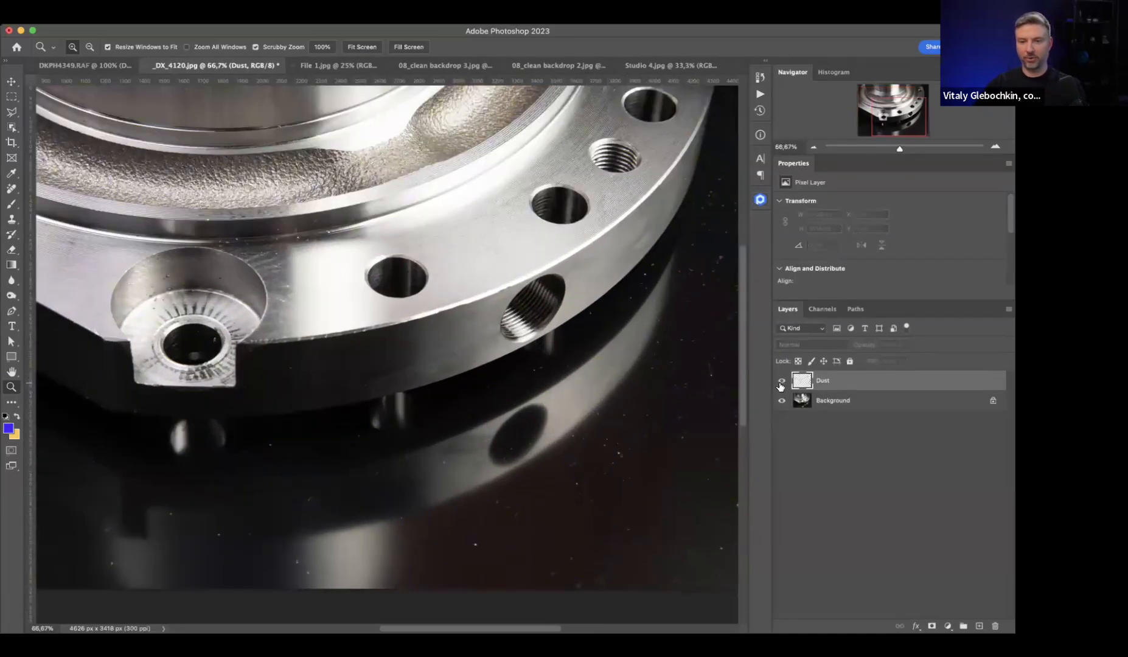
{"action": "left_click", "coordinate": [781, 382]}
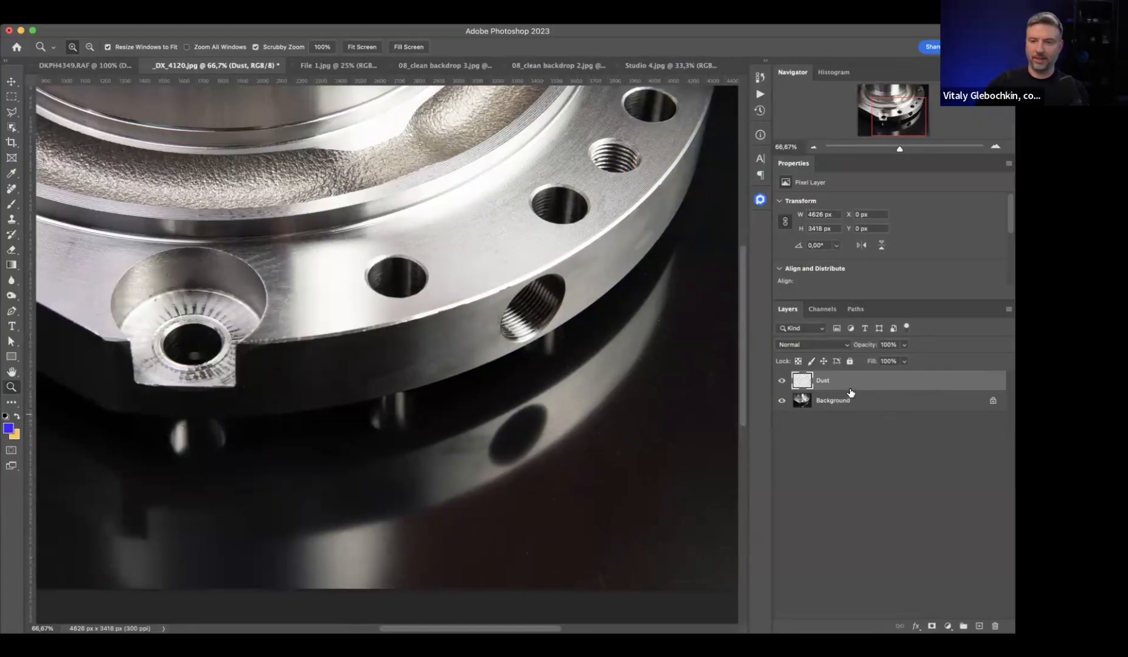
{"action": "key", "text": "alt"}
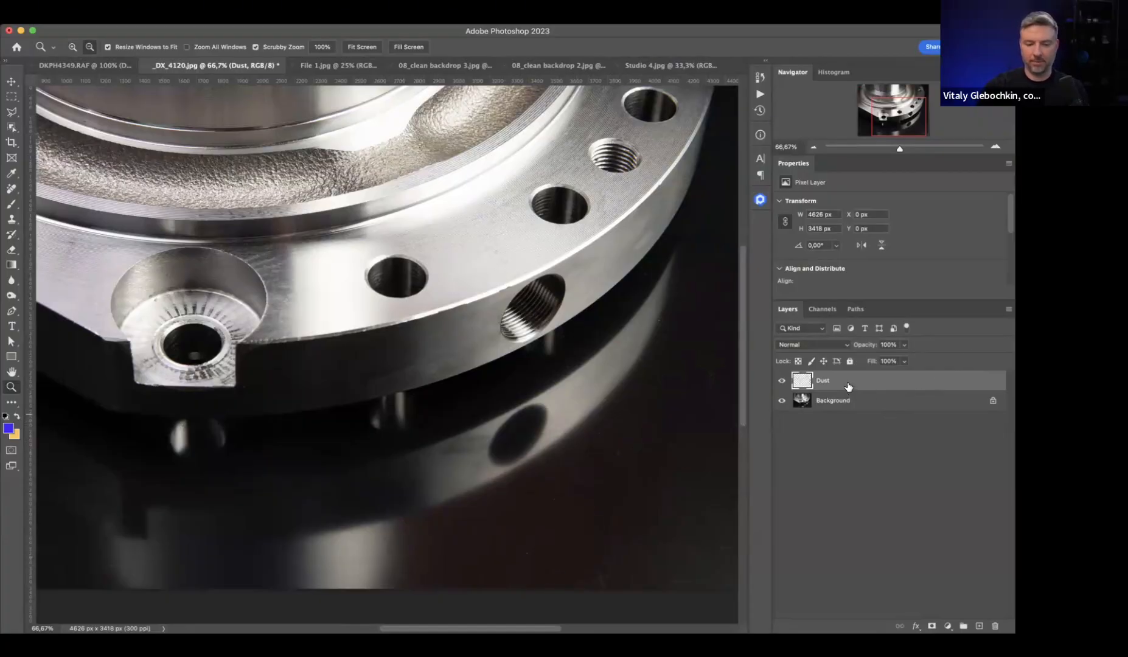
- Stamp the visible layers, copy the photo's lower part, about 4626 × 2258 px, to its own layer, and delete the full stamped layer
{"action": "key", "text": "super+alt+shift+e"}
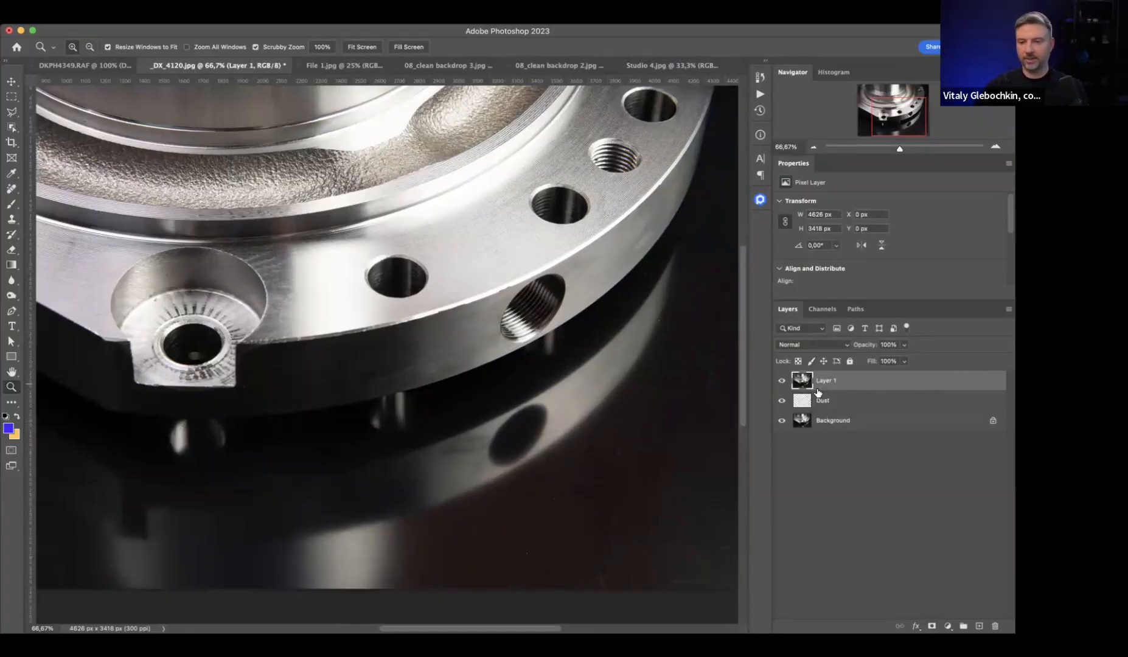
{"action": "left_click", "coordinate": [599, 407], "text": "alt"}
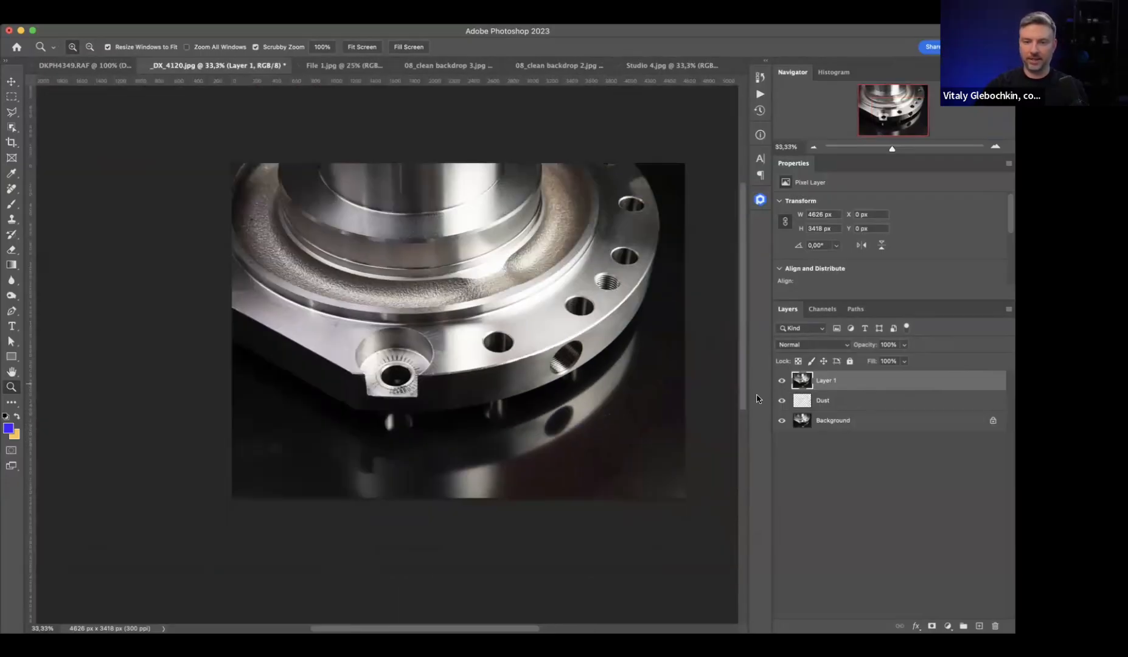
{"action": "key", "text": "m"}
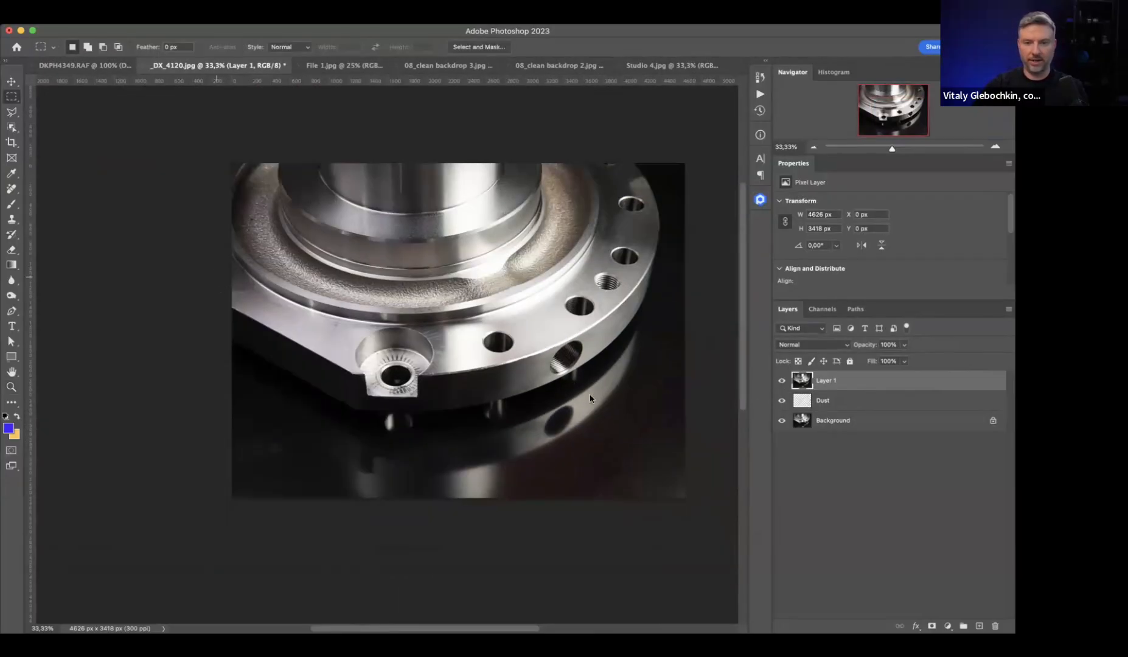
{"action": "left_click_drag", "start_coordinate": [215, 276], "coordinate": [734, 530]}
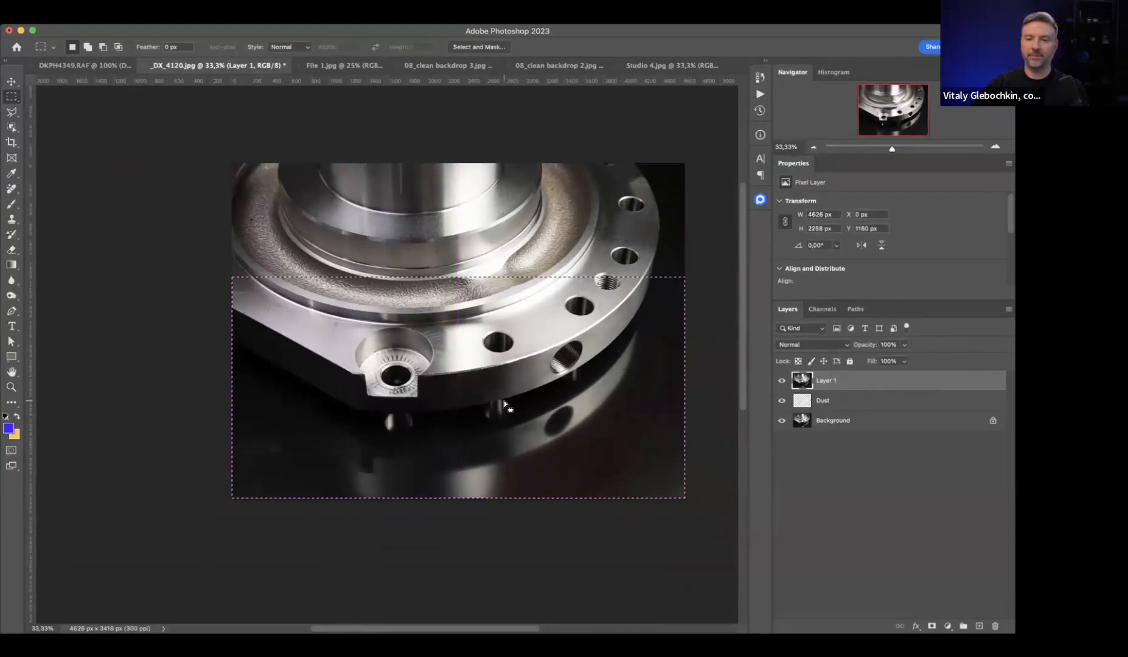
{"action": "key", "text": "ctrl+j"}
{"action": "left_click", "coordinate": [850, 402]}
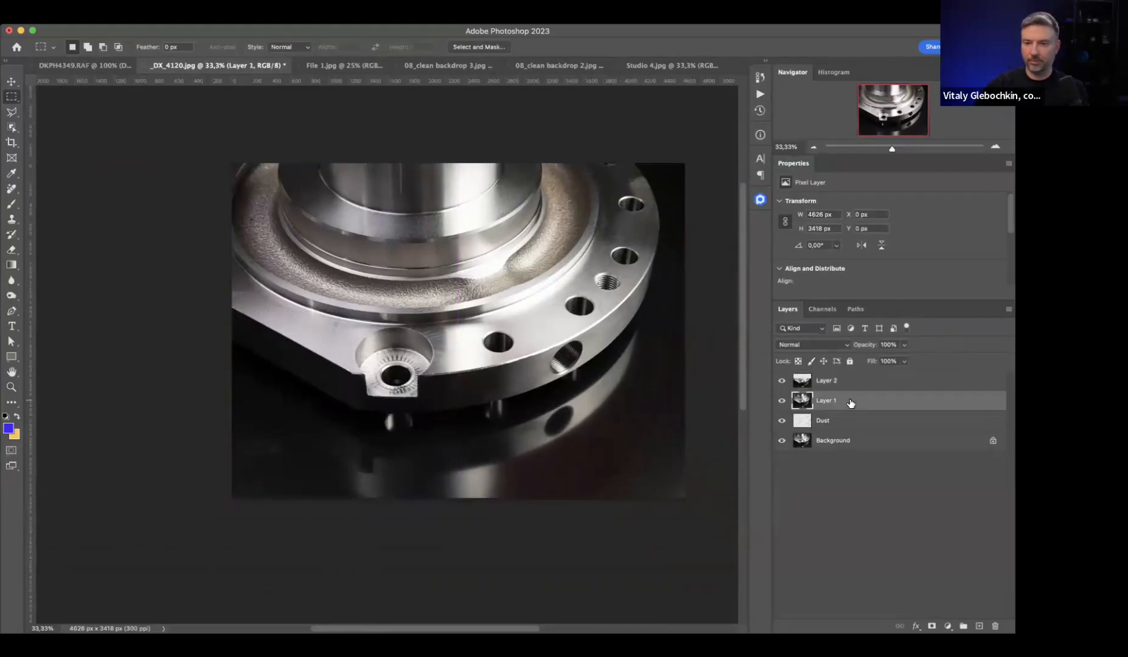
{"action": "key", "text": "Delete"}
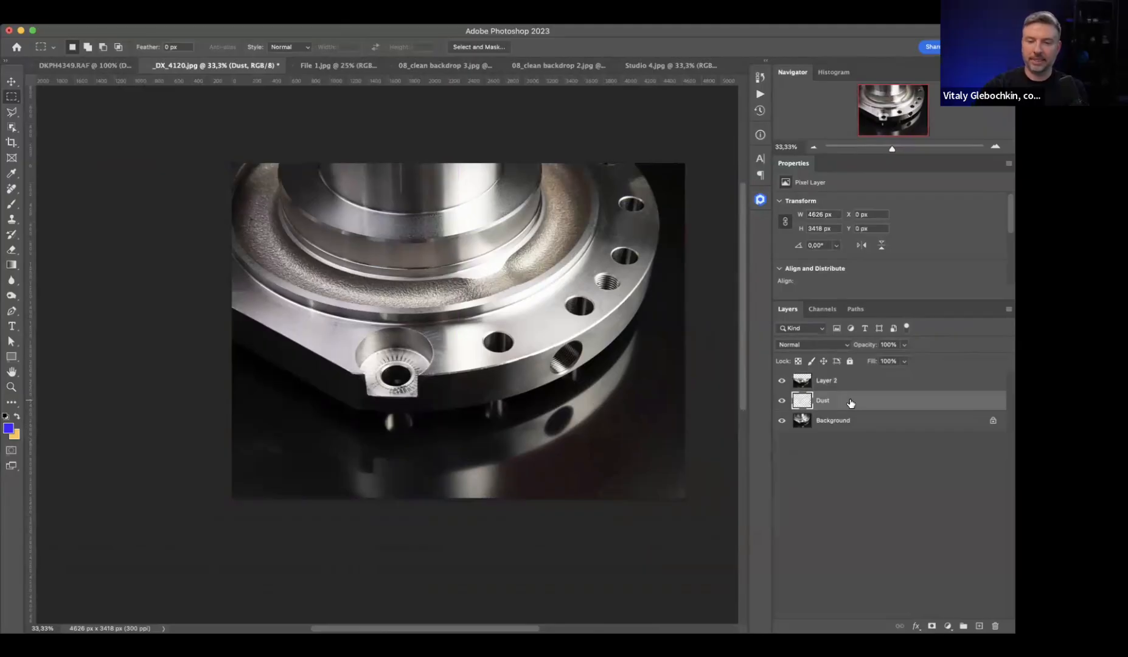
- Invert the lower-part copy of the flange photo and run the on-device Clean Backdrop retouch on it
{"action": "left_click", "coordinate": [838, 388]}
{"action": "key", "text": "z"}
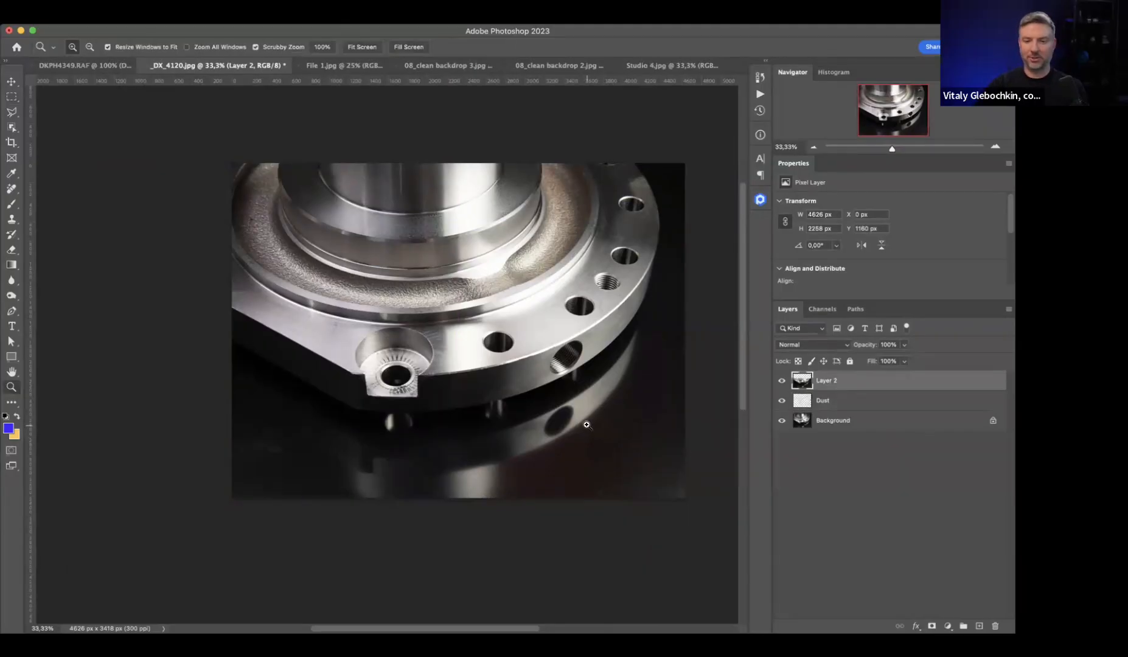
{"action": "left_click", "coordinate": [588, 428]}
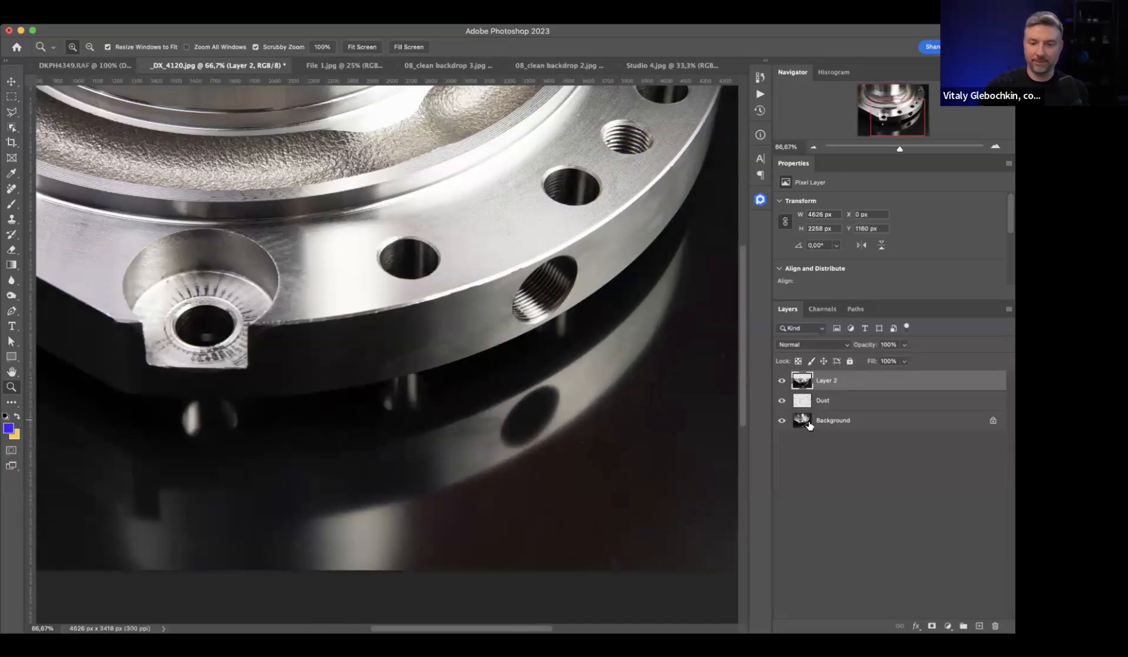
{"action": "key", "text": "super+i"}
{"action": "left_click", "coordinate": [525, 307], "text": "alt"}
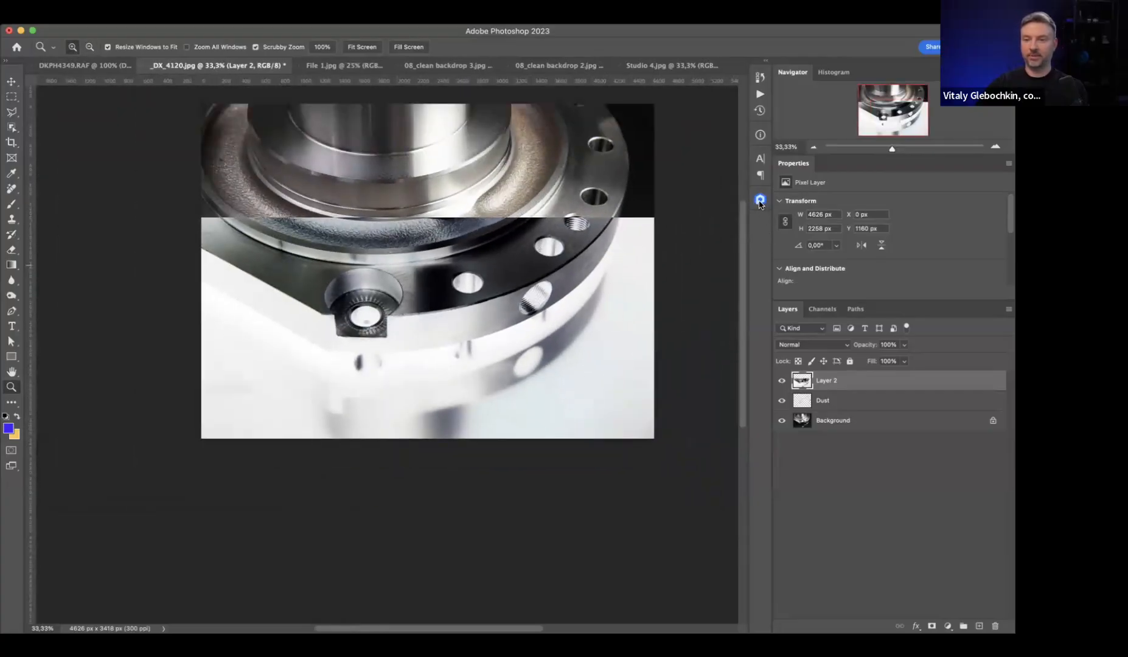
{"action": "left_click", "coordinate": [760, 201]}
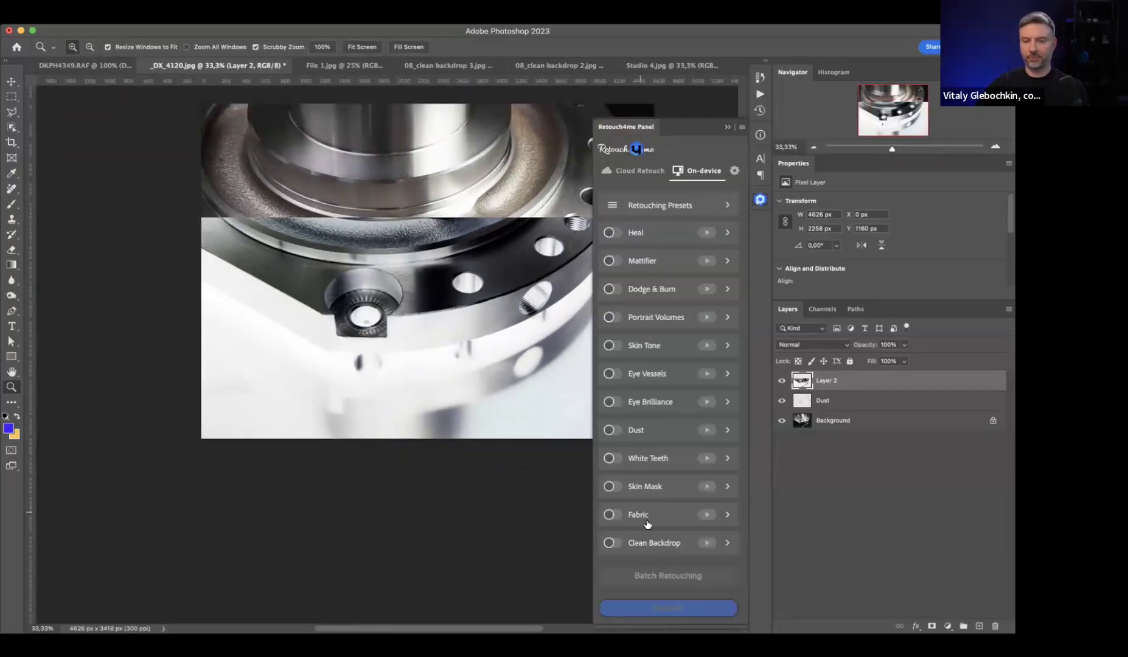
{"action": "left_click", "coordinate": [707, 543]}
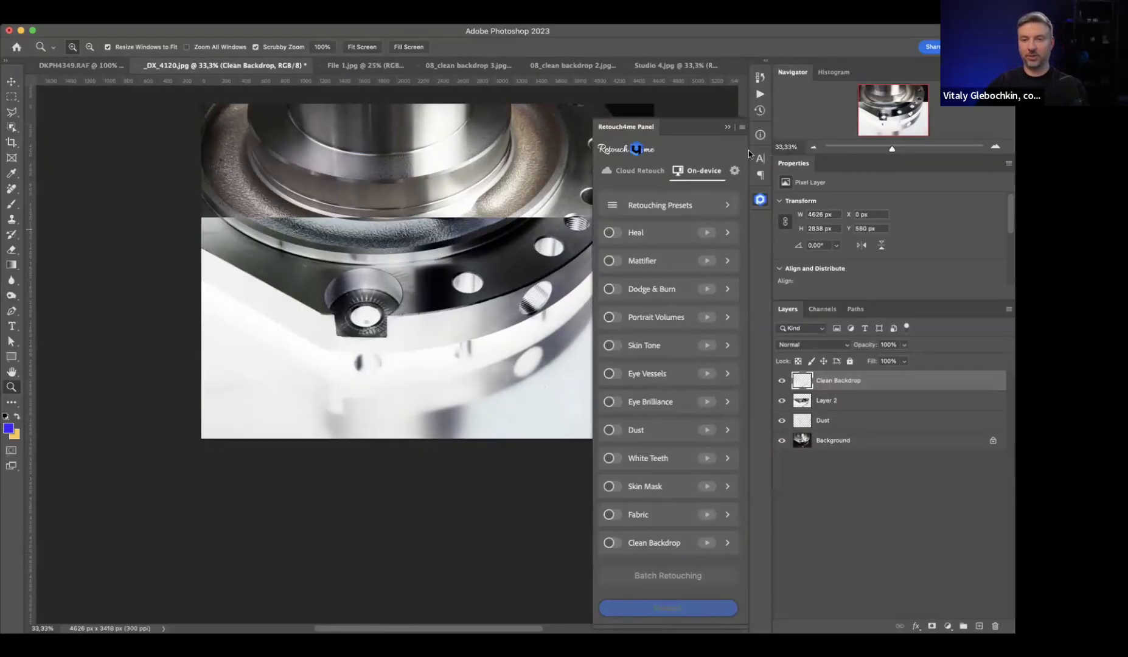
{"action": "left_click", "coordinate": [728, 128]}
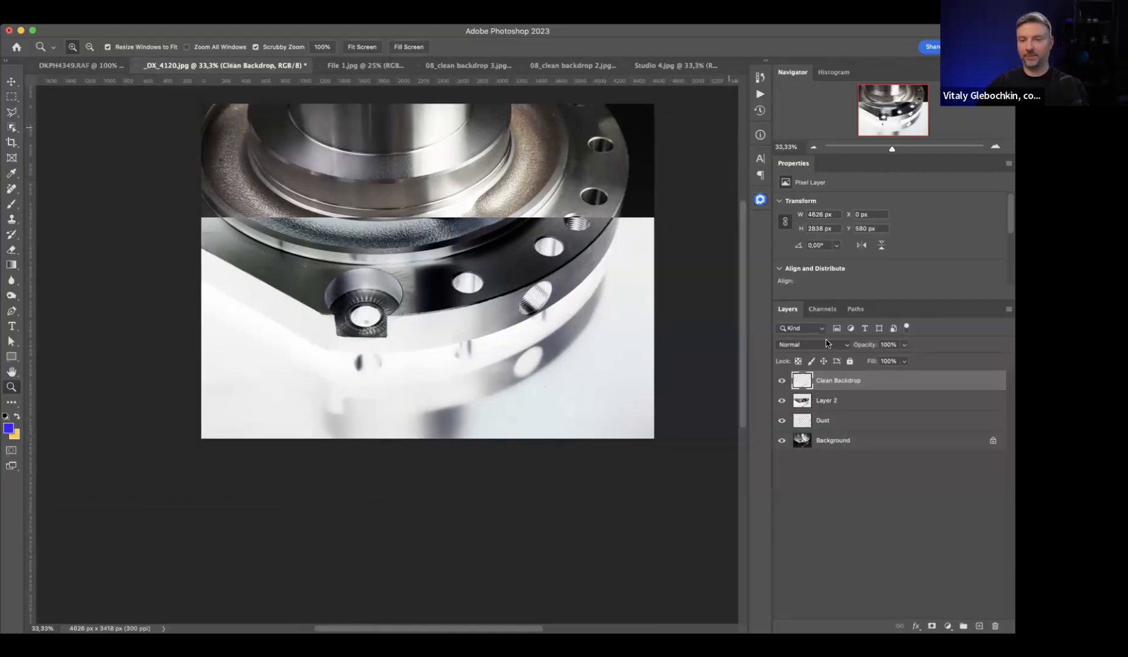
- Clip the Clean Backdrop layer to the inverted copy, then delete it and invert the copy back
{"action": "left_click", "coordinate": [851, 390], "text": "alt"}
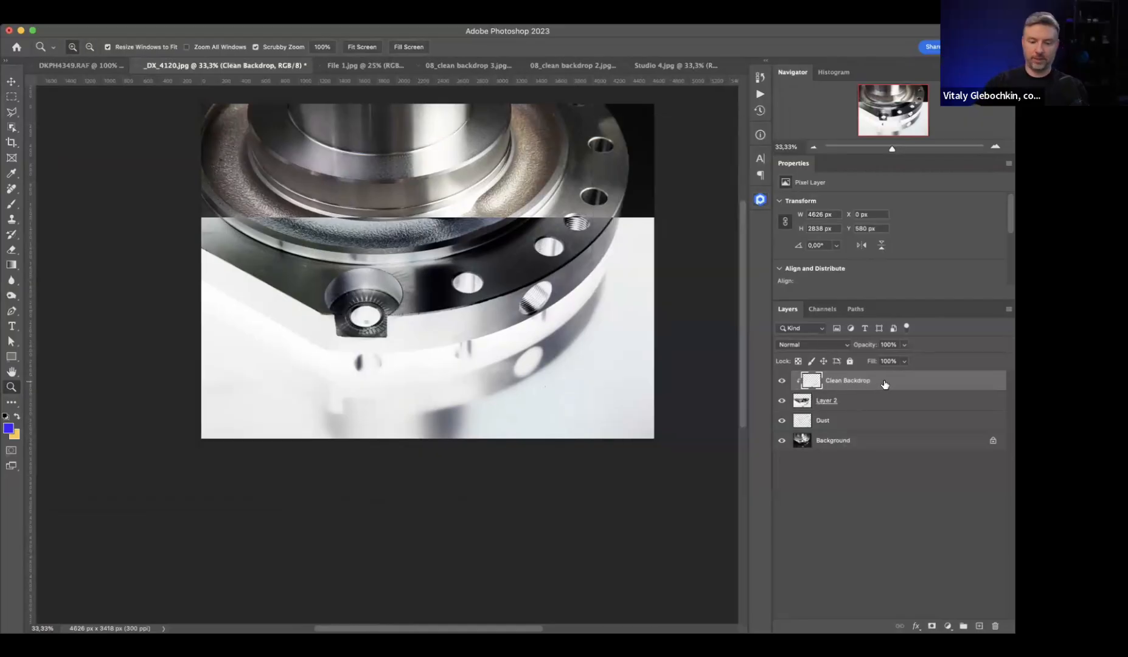
{"action": "key", "text": "Delete"}
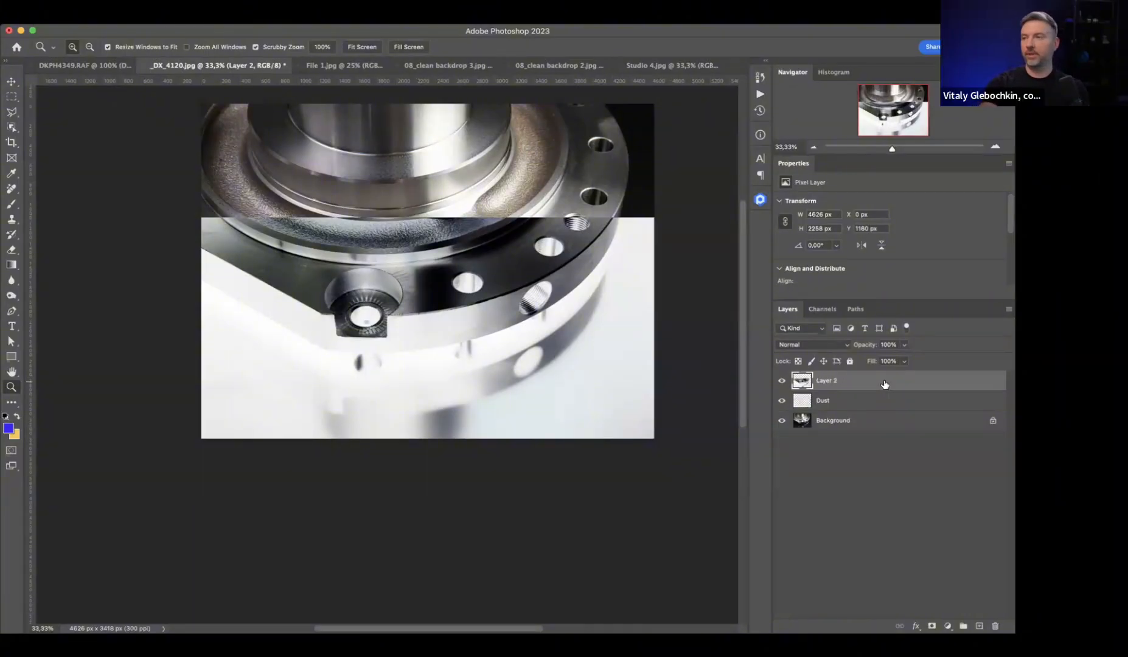
{"action": "left_click", "coordinate": [574, 395]}
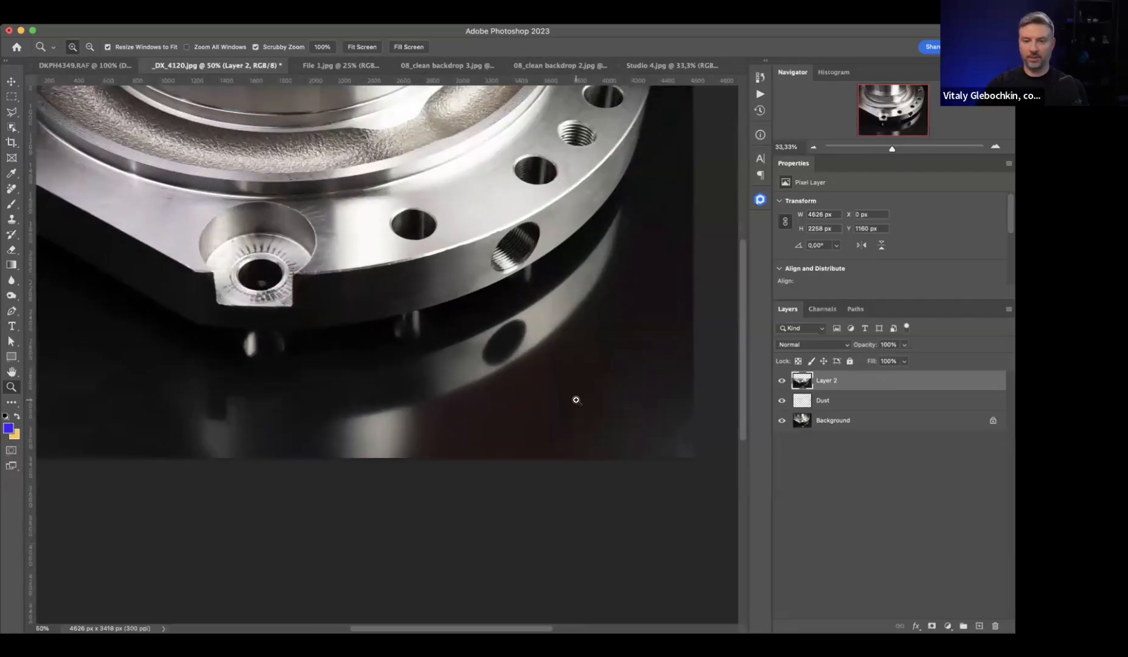
- Compare the flange's reflection at up to 100% with only the Background shown and with all layers visible
{"action": "left_click", "coordinate": [782, 425], "text": "alt"}
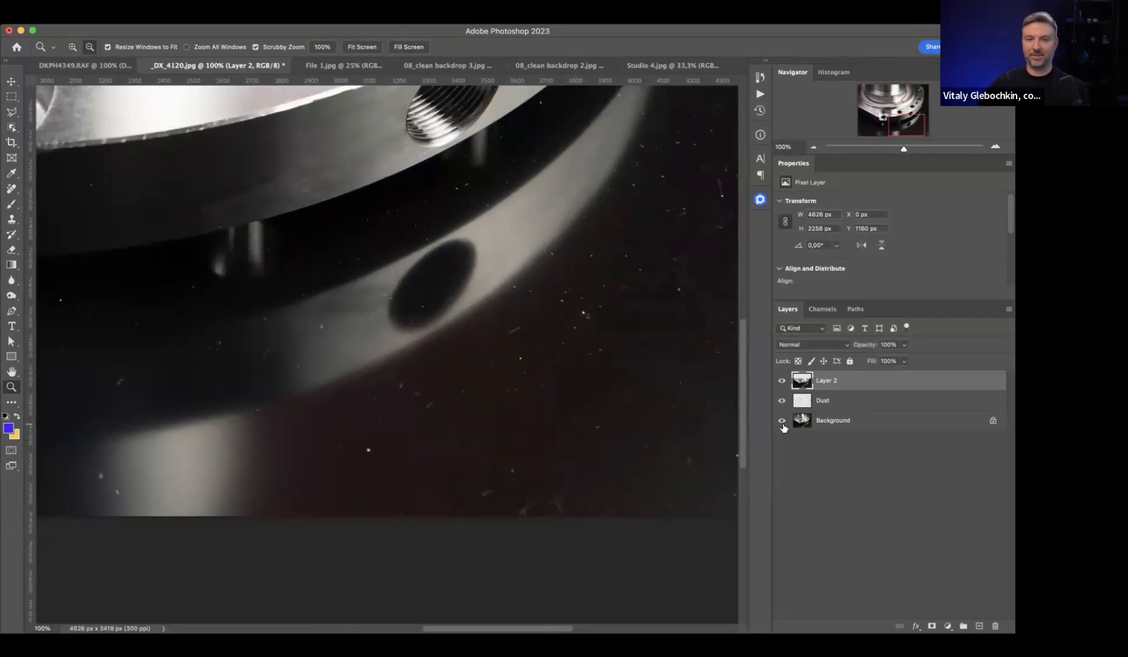
{"action": "left_click", "coordinate": [782, 424], "text": "alt"}
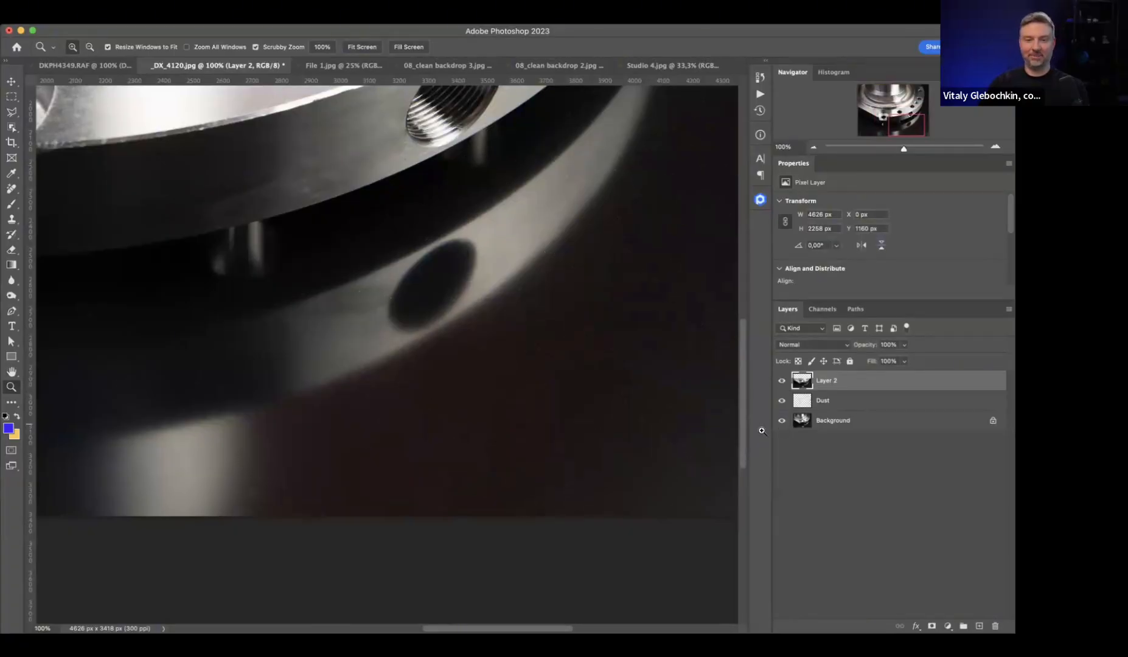
{"action": "left_click", "coordinate": [783, 424], "text": "alt"}
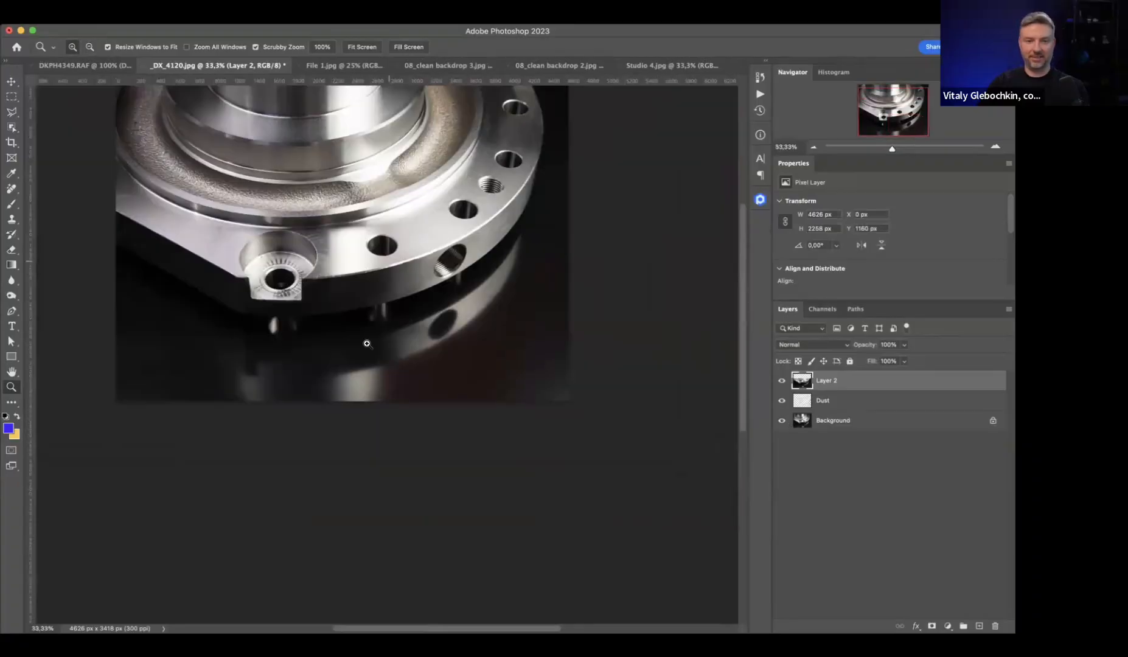
{"action": "scroll", "coordinate": [287, 344], "scroll_direction": "up", "scroll_amount": 3}
{"action": "scroll", "coordinate": [289, 344], "scroll_direction": "down", "scroll_amount": 2}
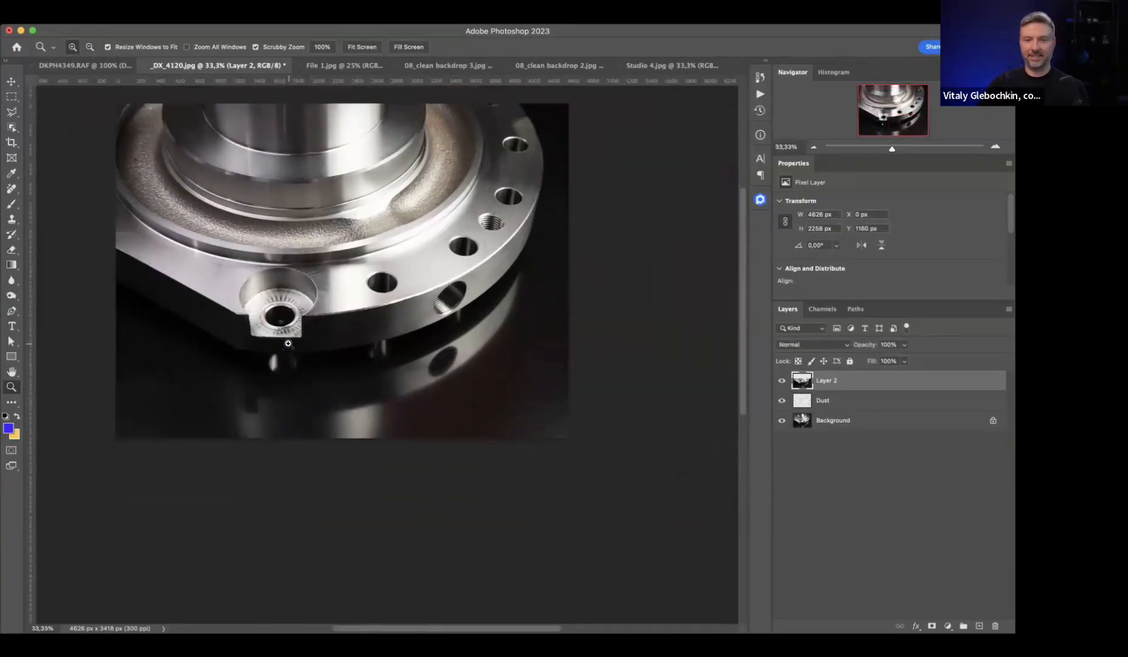
{"action": "left_click", "coordinate": [456, 380]}
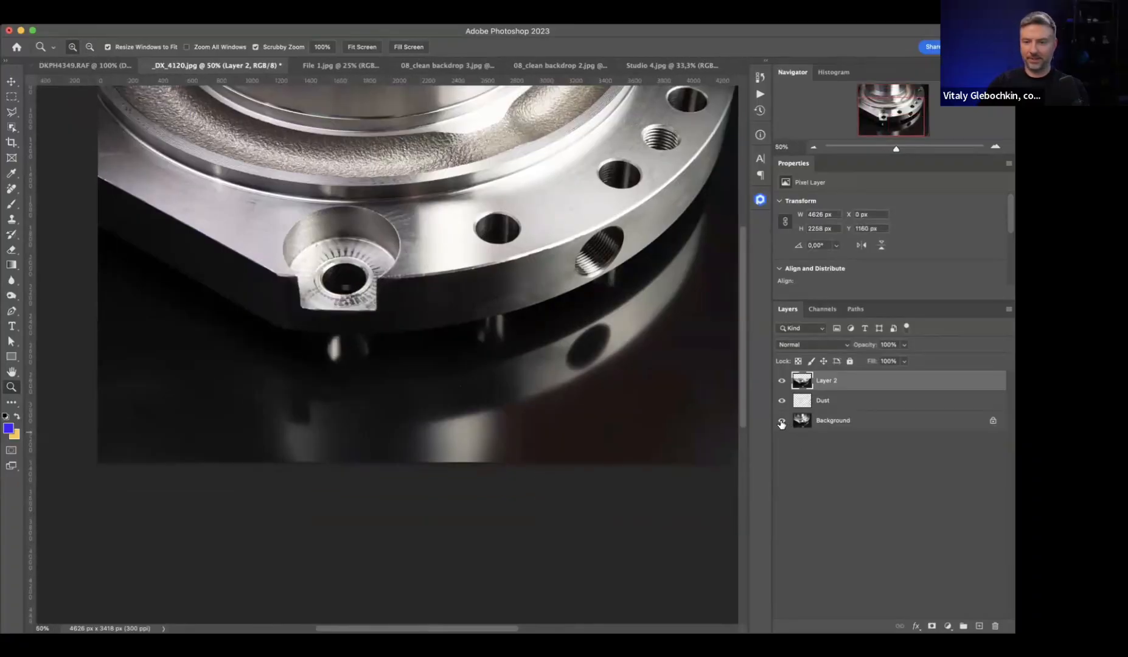
- Switch to File 1.jpg and examine the woman's skin around the nose, lips and cheeks for specks at close zoom
{"action": "left_click", "coordinate": [333, 65]}
{"action": "left_click", "coordinate": [395, 314]}
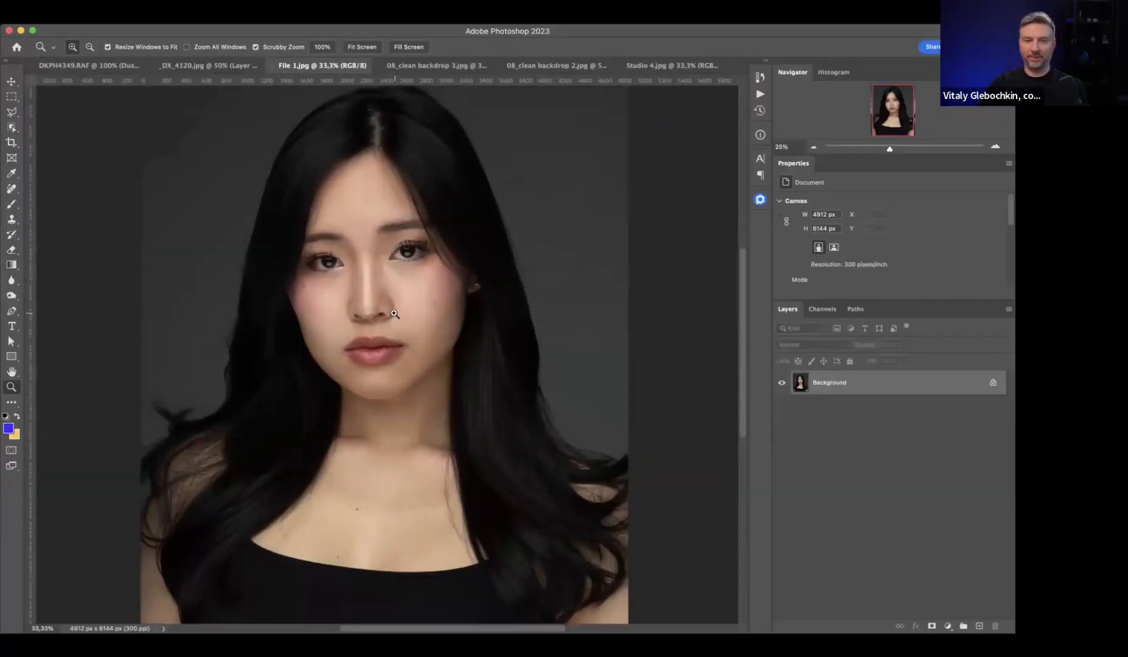
{"action": "left_click", "coordinate": [393, 315]}
{"action": "left_click", "coordinate": [393, 315]}
{"action": "left_click", "coordinate": [393, 314]}
{"action": "scroll", "coordinate": [268, 346], "scroll_direction": "down", "scroll_amount": 3}
{"action": "left_click", "coordinate": [220, 327]}
{"action": "left_click", "coordinate": [223, 334], "text": "alt"}
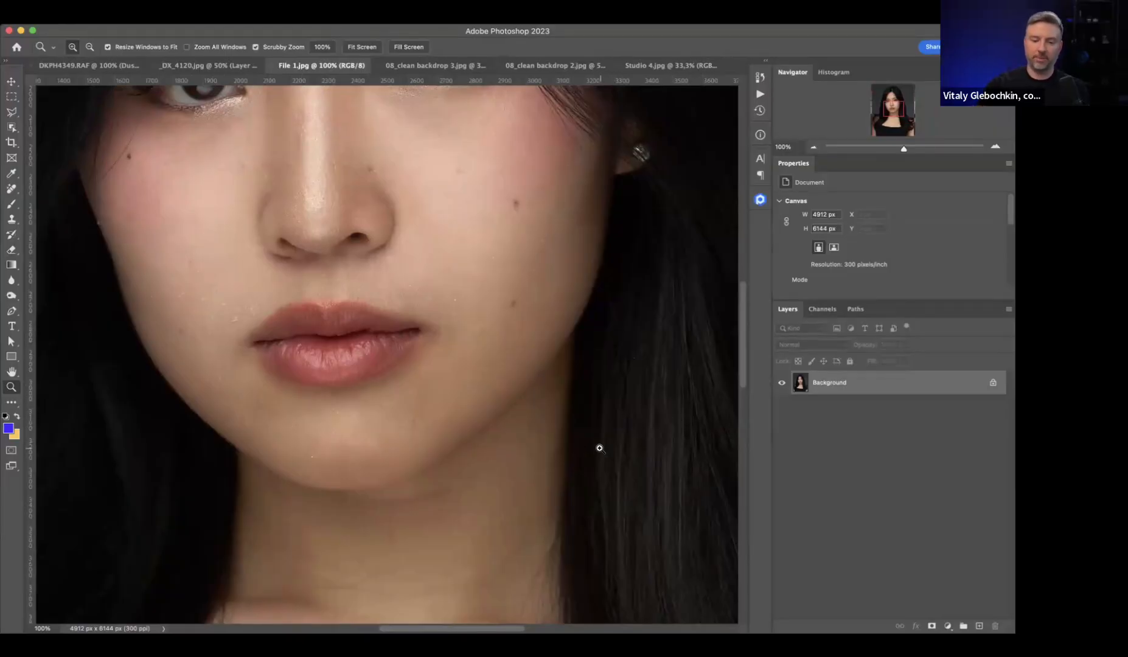
- Run the on-device Dust retouch on a rectangular selection of the lower face, about 1899 × 1119 px, and clear the selection
{"action": "key", "text": "m"}
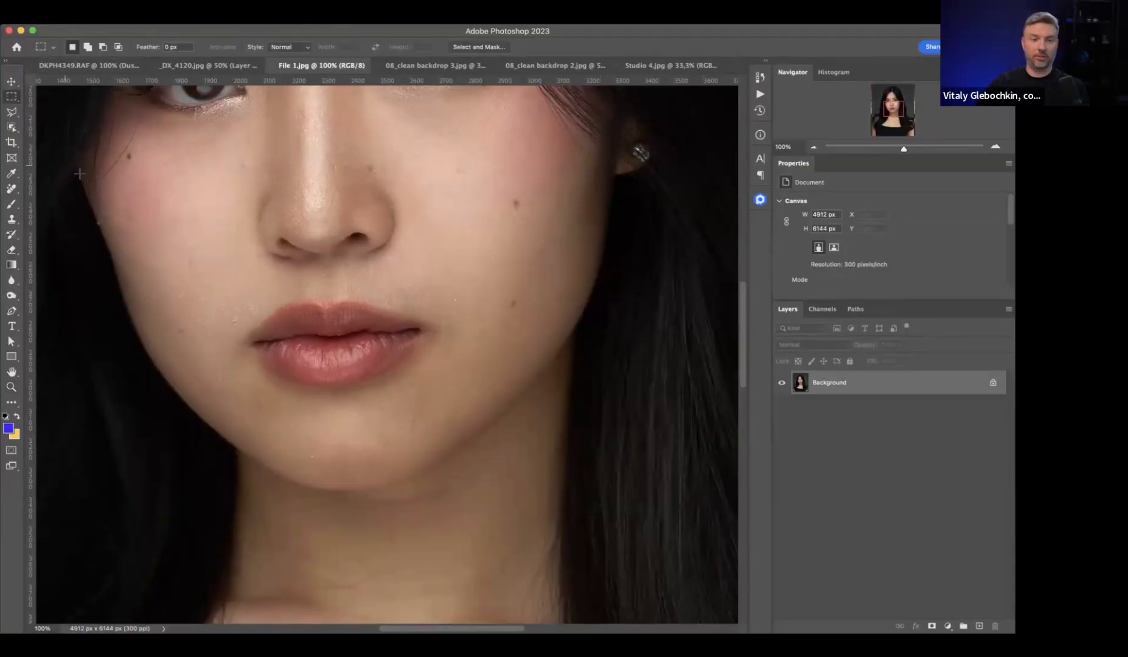
{"action": "left_click_drag", "start_coordinate": [73, 175], "coordinate": [585, 363]}
{"action": "left_click_drag", "start_coordinate": [618, 449], "coordinate": [631, 504]}
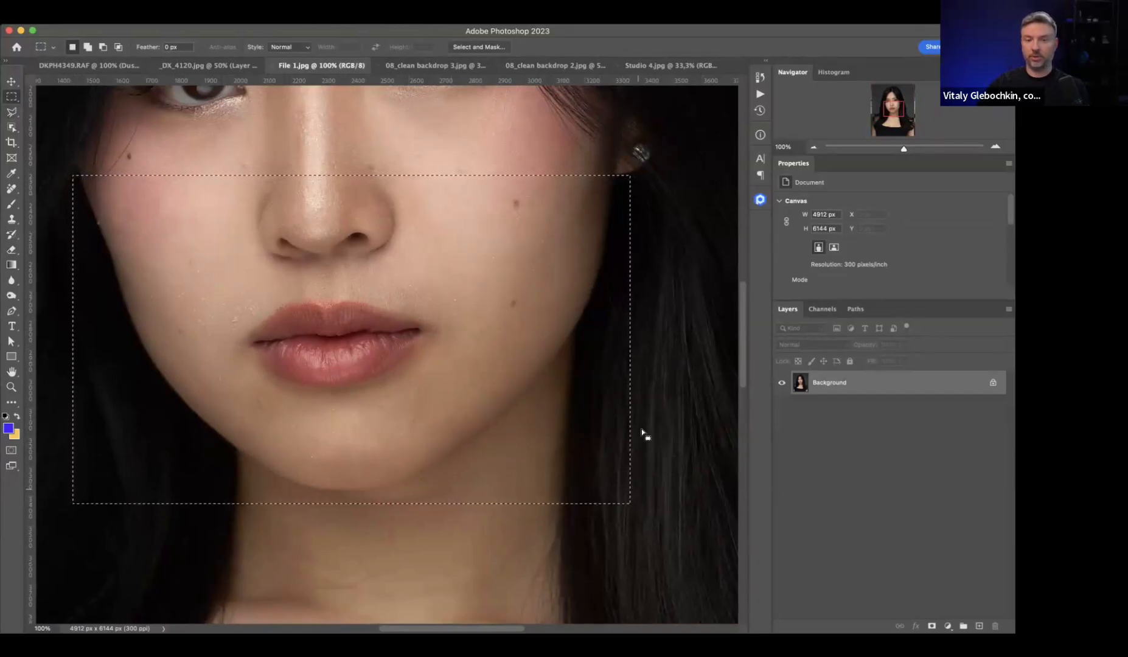
{"action": "left_click", "coordinate": [760, 199]}
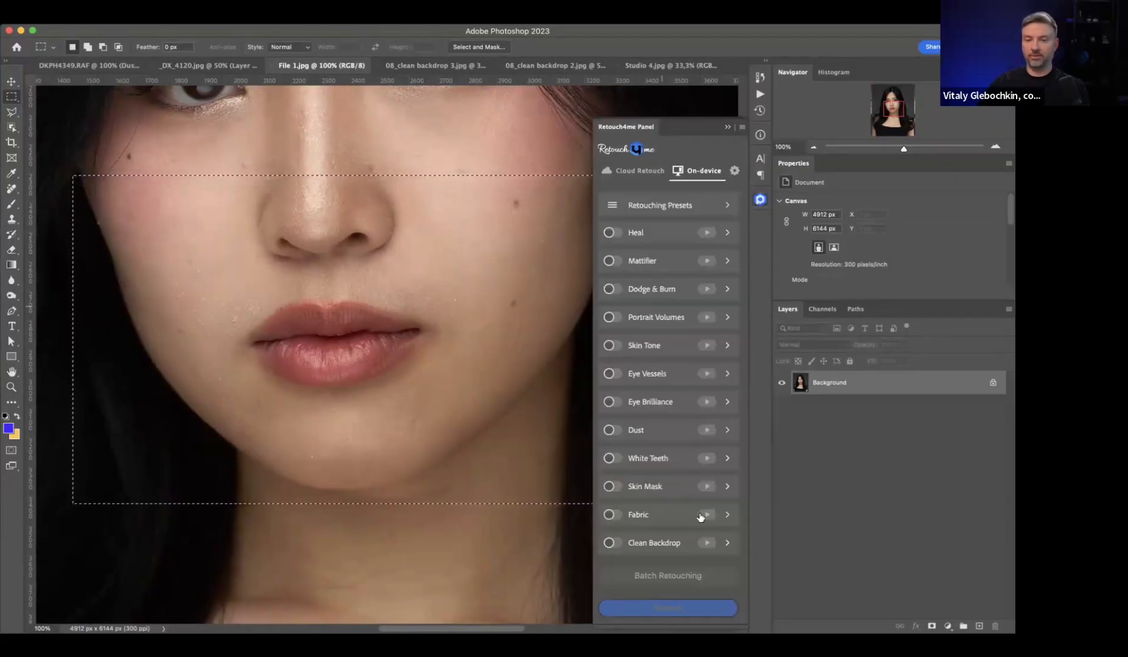
{"action": "left_click", "coordinate": [706, 429]}
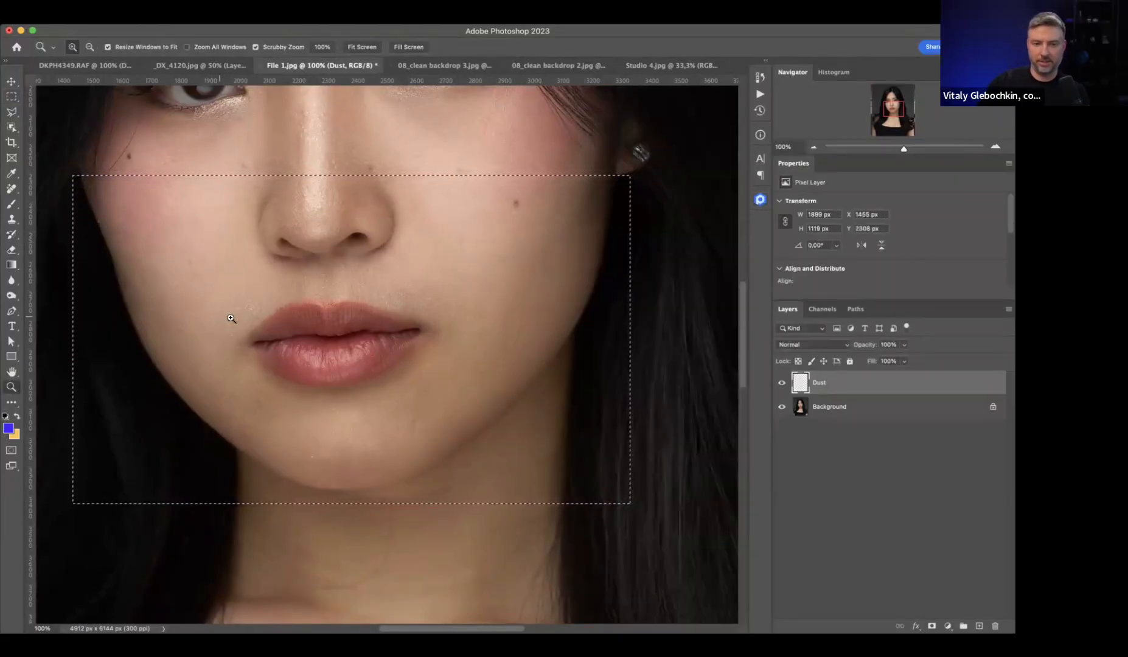
{"action": "key", "text": "ctrl+d"}
- Compare the skin around the lips at up to 300% with the Dust layer hidden and shown, leaving the layer visible
{"action": "key", "text": "z"}
{"action": "left_click", "coordinate": [244, 324]}
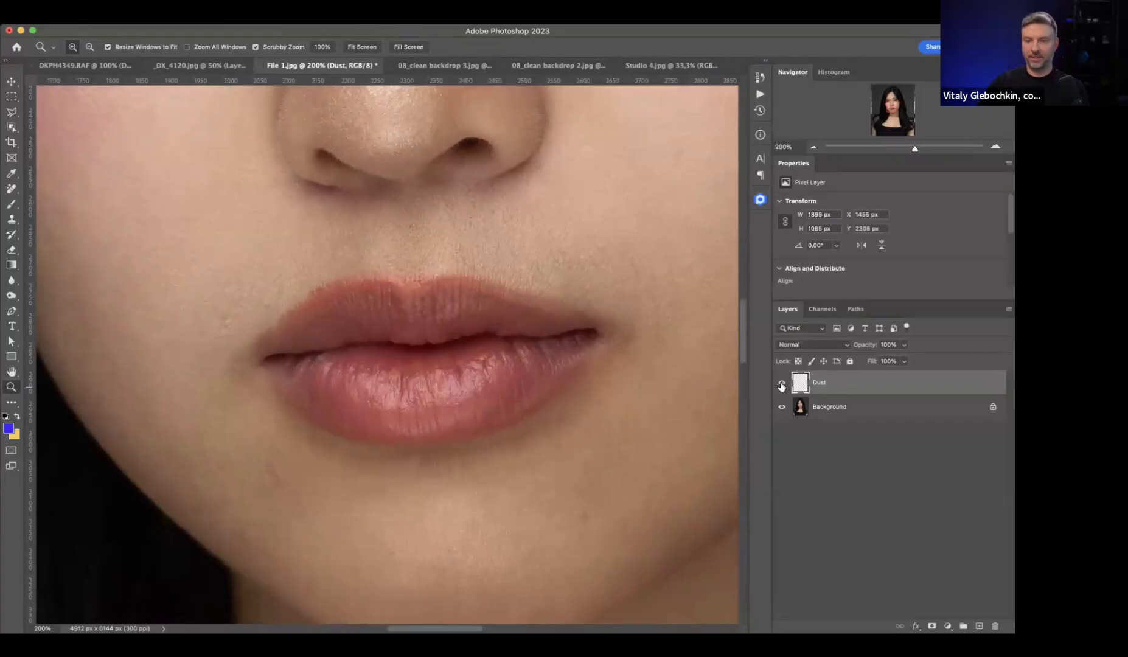
{"action": "left_click", "coordinate": [782, 384]}
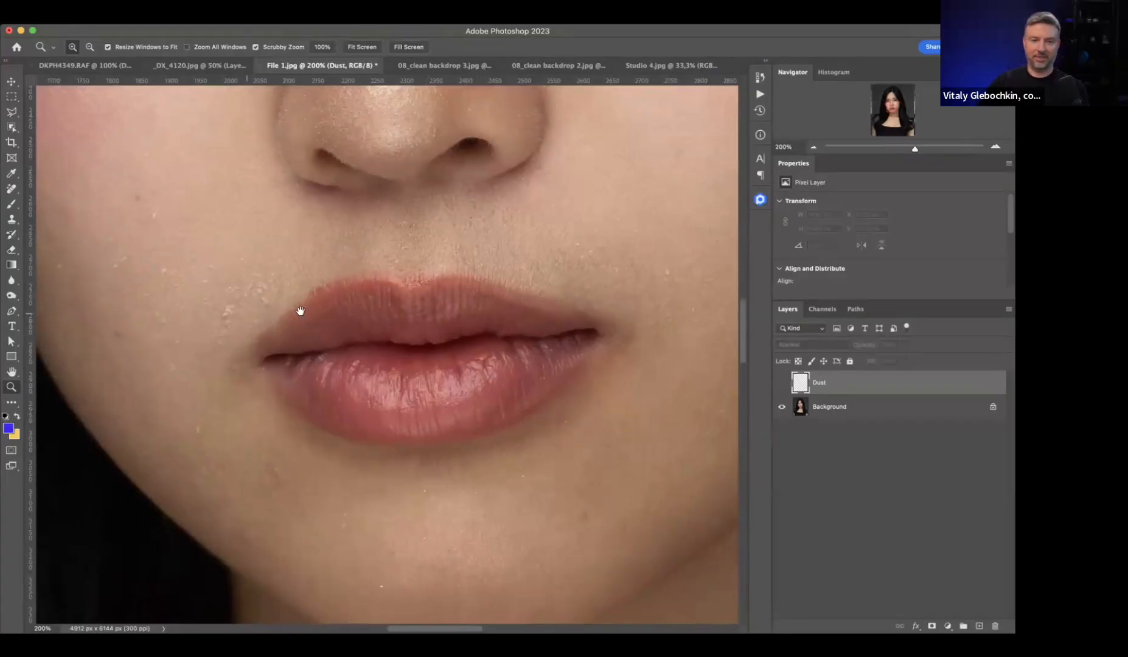
{"action": "left_click_drag", "start_coordinate": [301, 311], "coordinate": [544, 306]}
{"action": "left_click", "coordinate": [417, 277]}
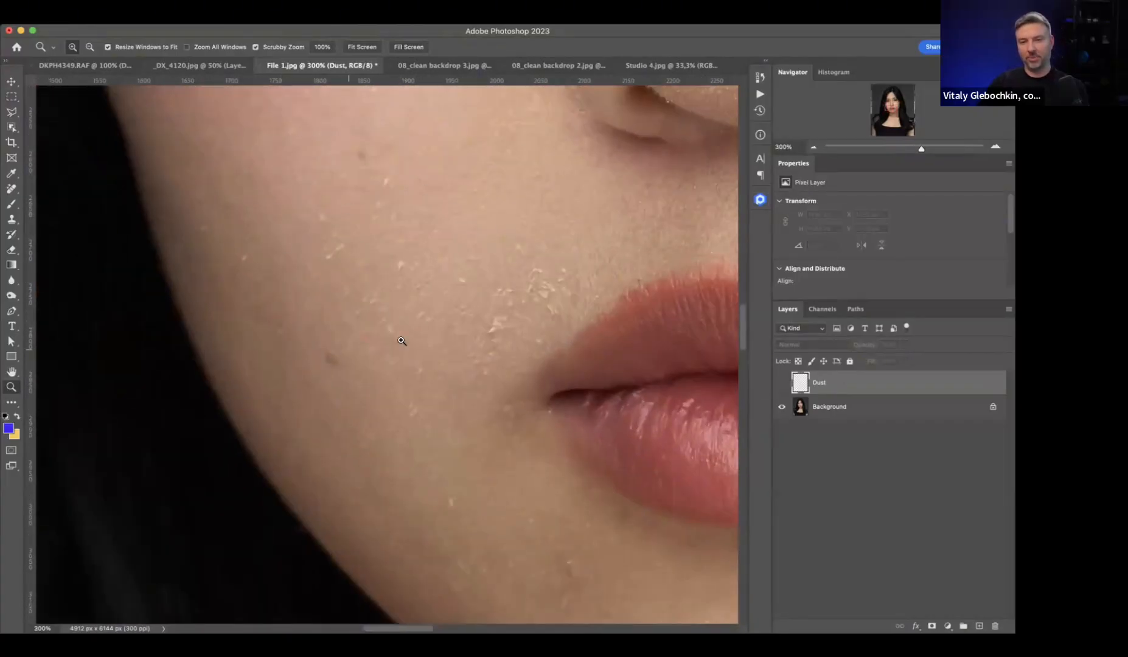
{"action": "left_click", "coordinate": [783, 384]}
{"action": "left_click", "coordinate": [547, 325], "text": "alt"}
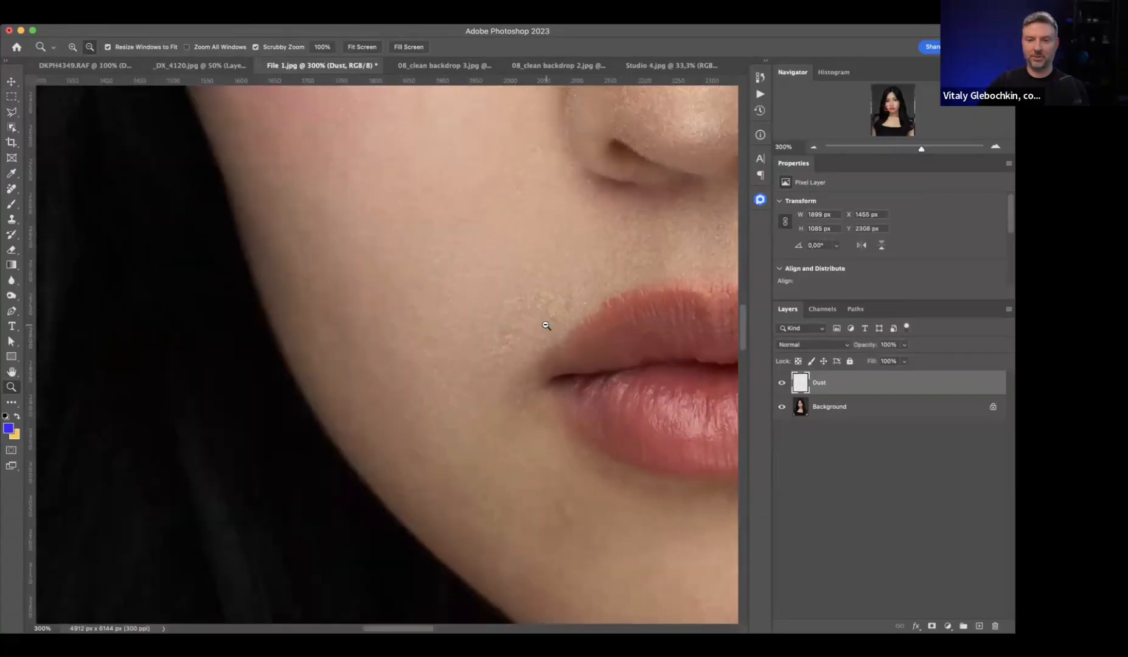
{"action": "left_click", "coordinate": [547, 325], "text": "alt"}
{"action": "left_click", "coordinate": [548, 325], "text": "alt"}
{"action": "left_click_drag", "start_coordinate": [618, 312], "coordinate": [454, 355]}
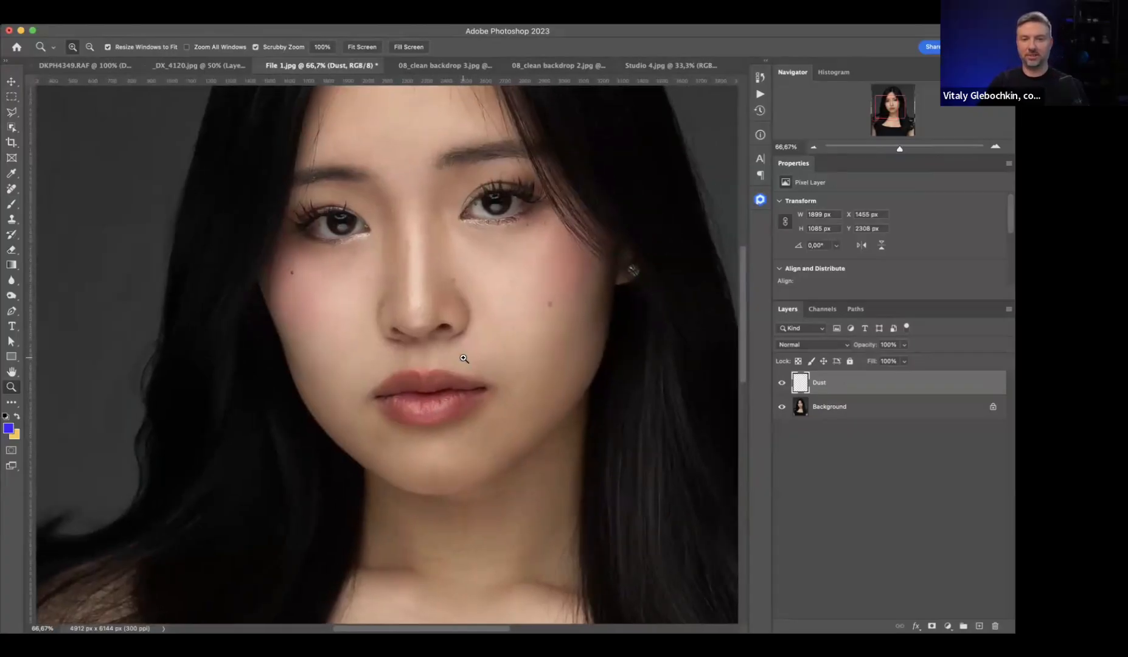
{"action": "left_click", "coordinate": [463, 358]}
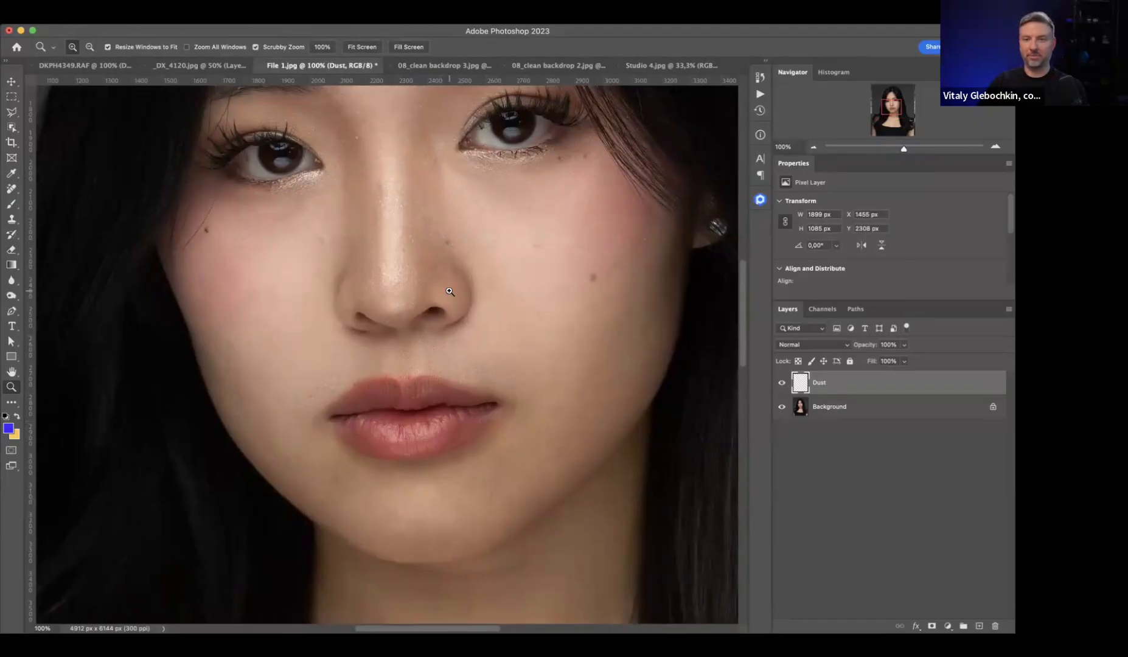
{"action": "left_click", "coordinate": [185, 66]}
{"action": "left_click", "coordinate": [99, 66]}
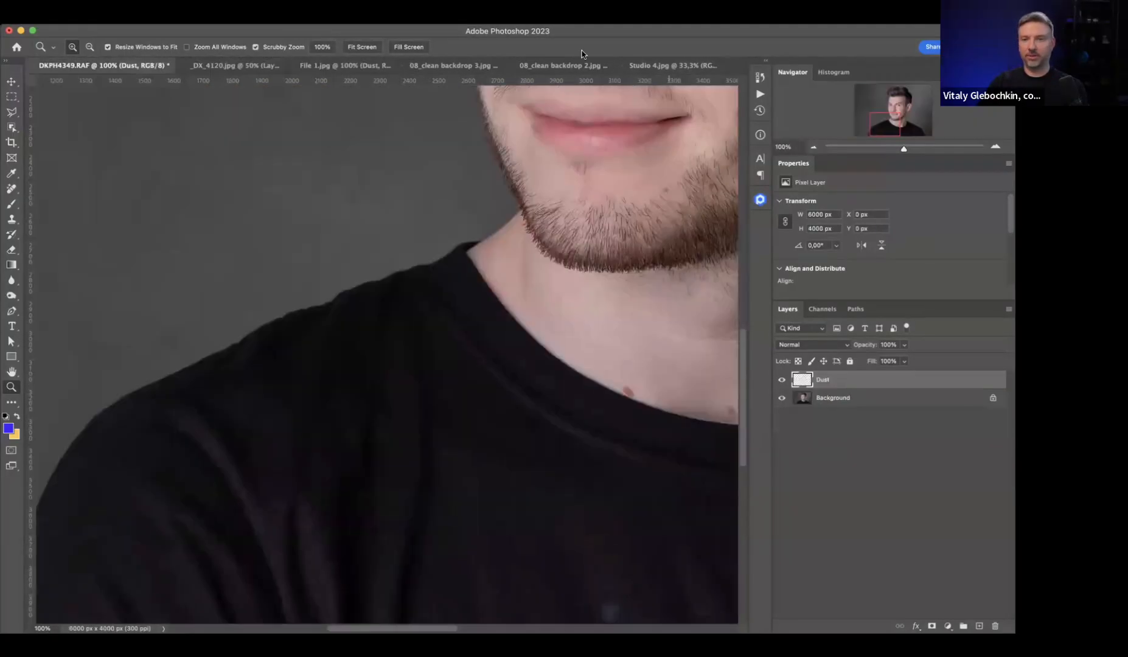
{"action": "left_click", "coordinate": [543, 64]}
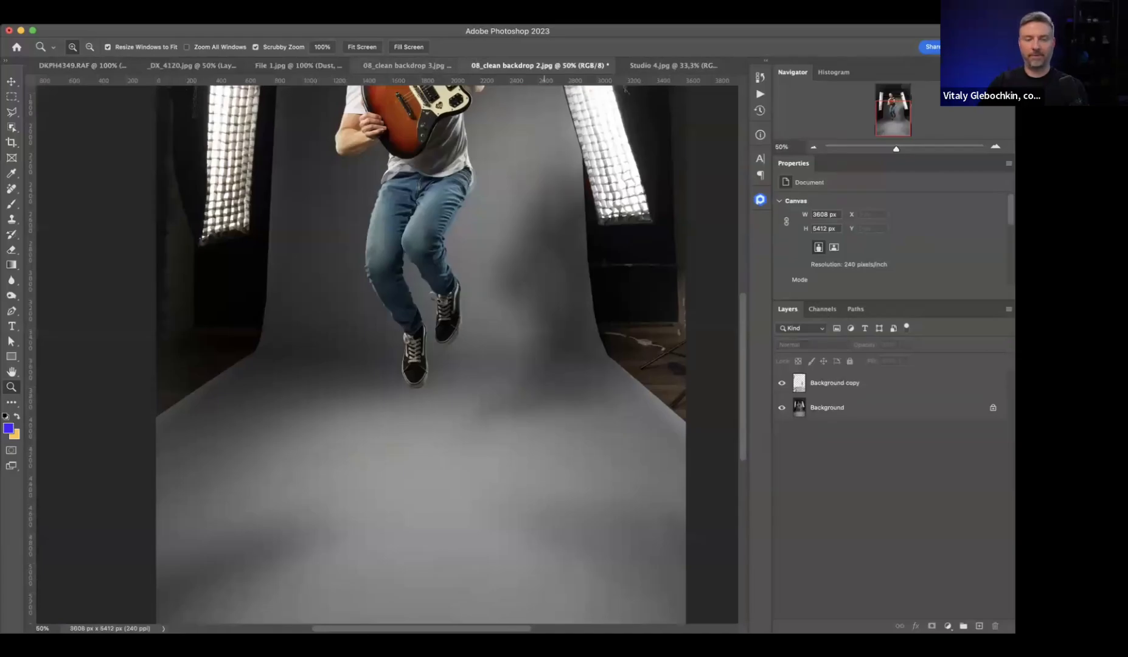
- Open 05_Fabric.jpg and run the on-device Fabric retouch on the whole image
{"action": "left_click", "coordinate": [109, 18]}
{"action": "left_click", "coordinate": [143, 44]}
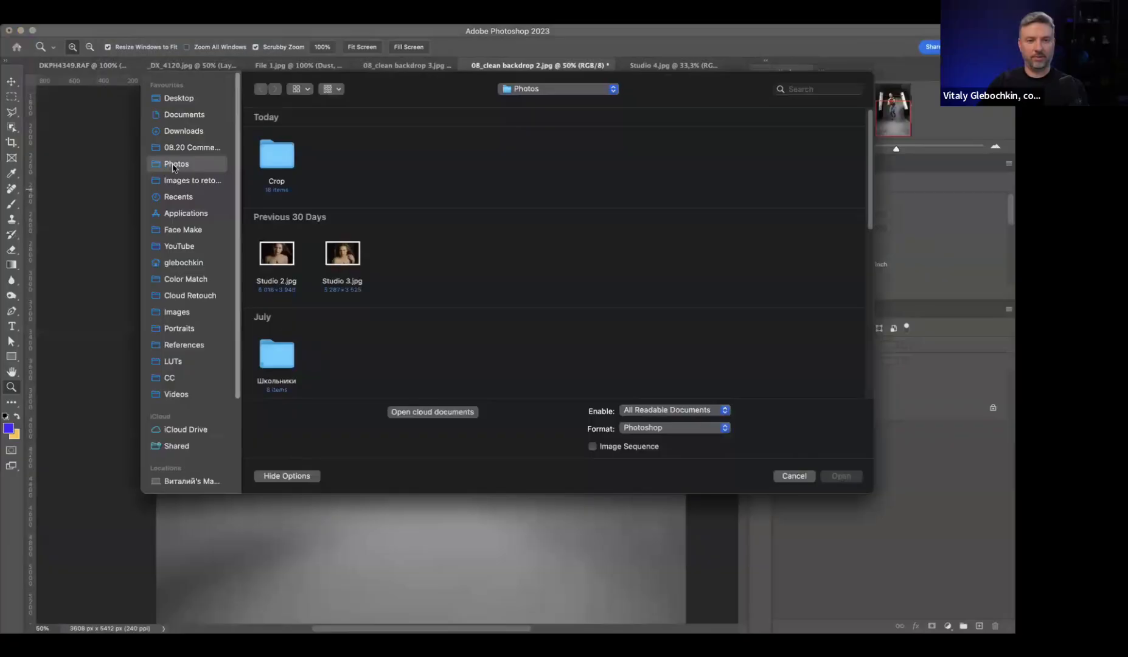
{"action": "scroll", "coordinate": [259, 230], "scroll_direction": "down", "scroll_amount": 10}
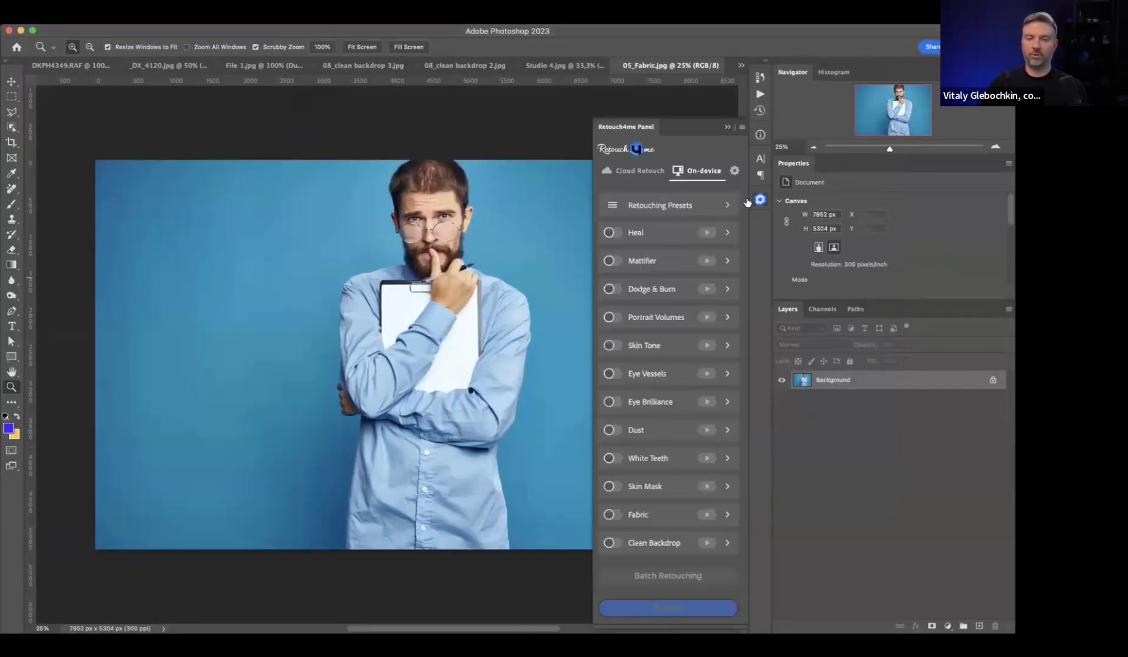
{"action": "left_click", "coordinate": [706, 514]}
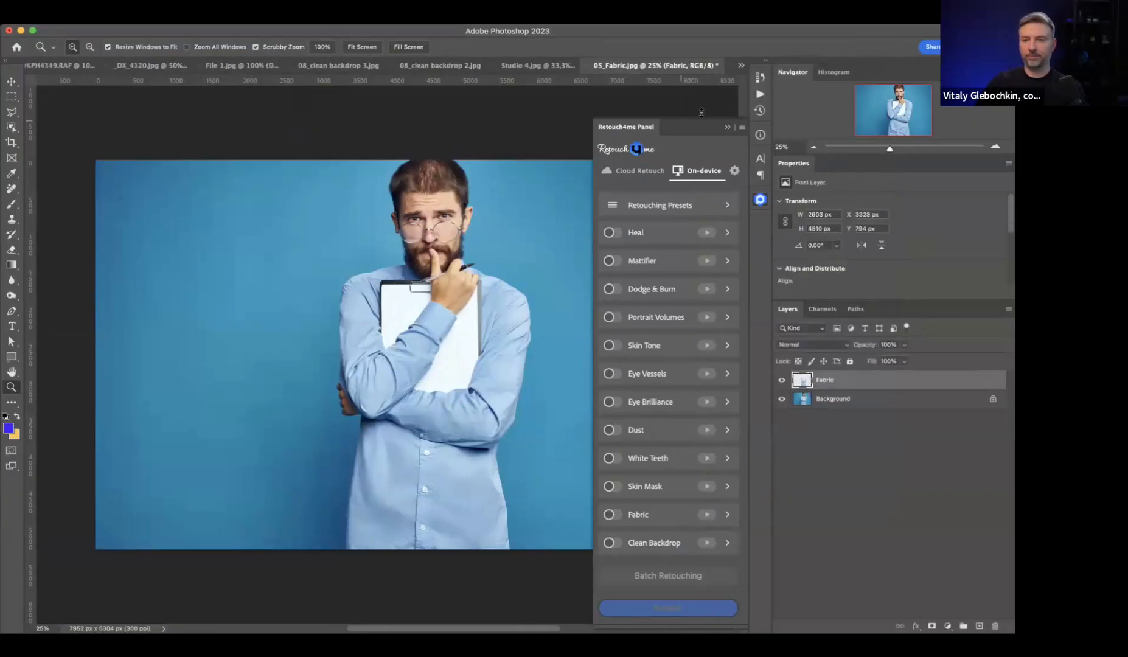
{"action": "left_click", "coordinate": [727, 126]}
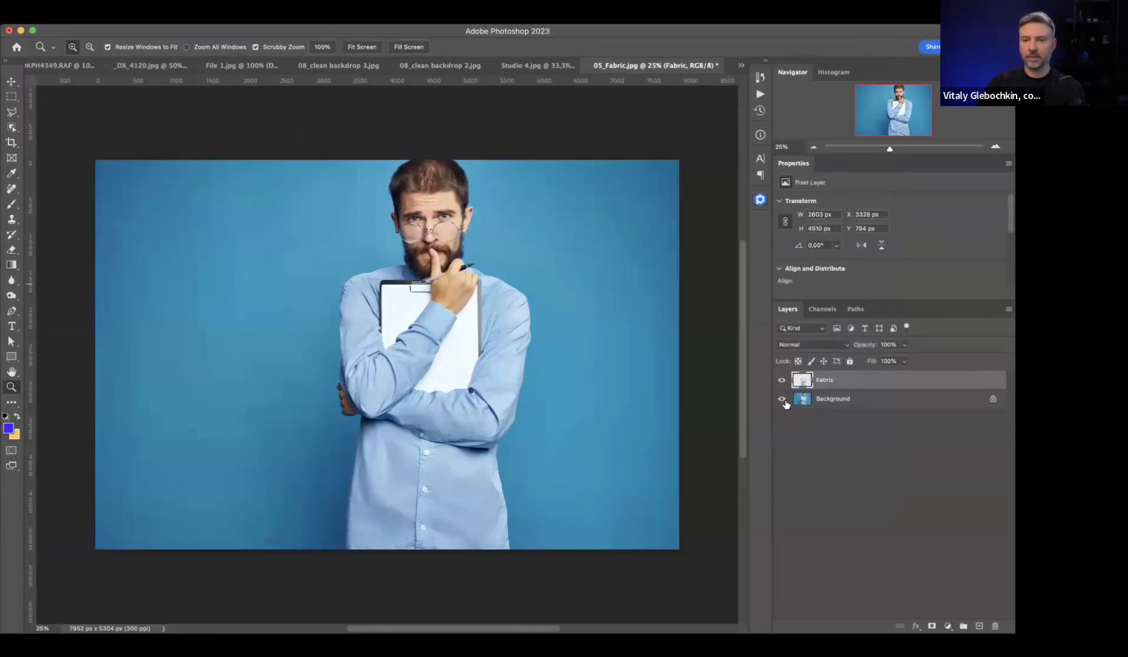
- Compare the folds of the man's blue shirt at 50% with the Fabric layer hidden and shown, leaving the layer visible
{"action": "left_click", "coordinate": [439, 434]}
{"action": "left_click", "coordinate": [438, 434]}
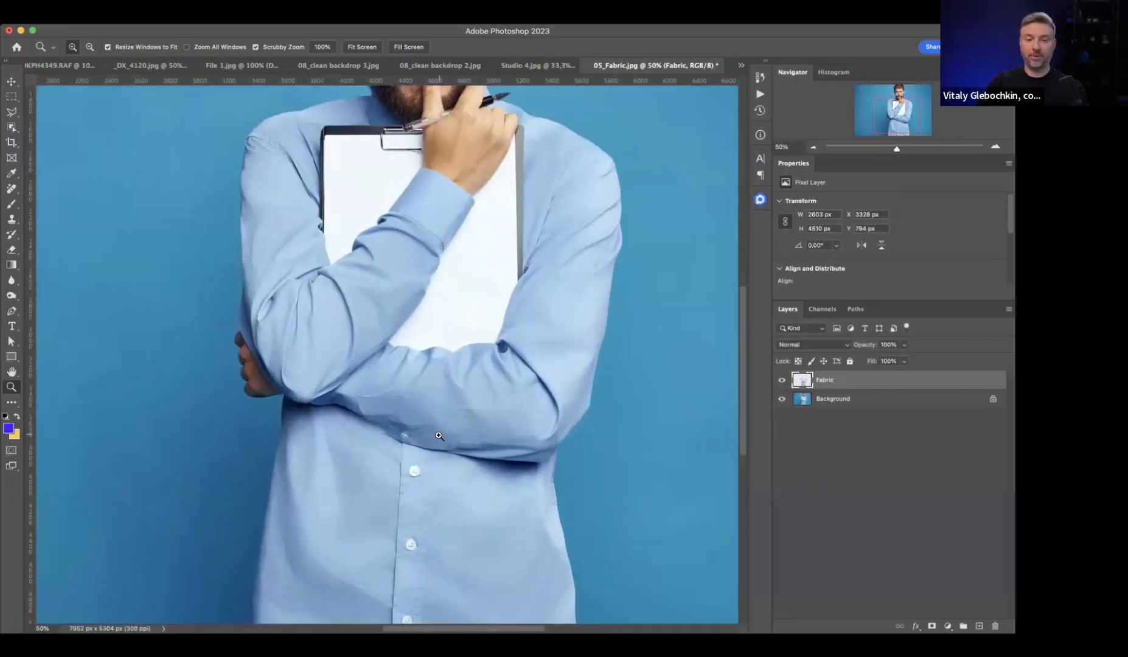
{"action": "scroll", "coordinate": [433, 435], "scroll_direction": "down", "scroll_amount": 3}
{"action": "scroll", "coordinate": [372, 418], "scroll_direction": "up", "scroll_amount": 3}
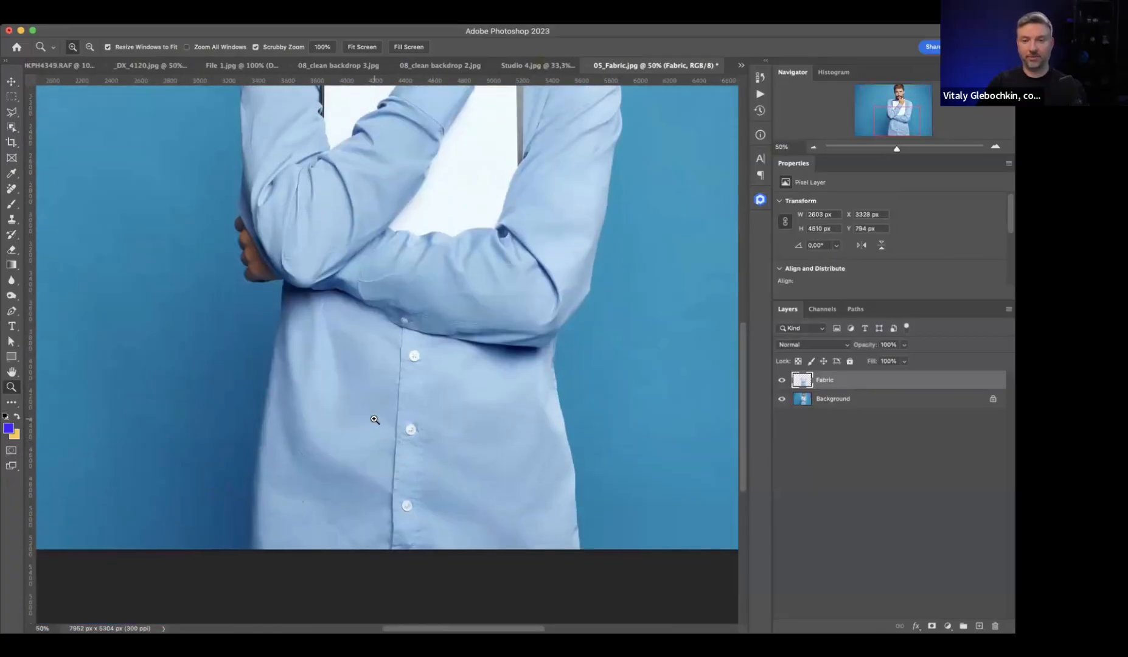
{"action": "scroll", "coordinate": [374, 420], "scroll_direction": "up", "scroll_amount": 2}
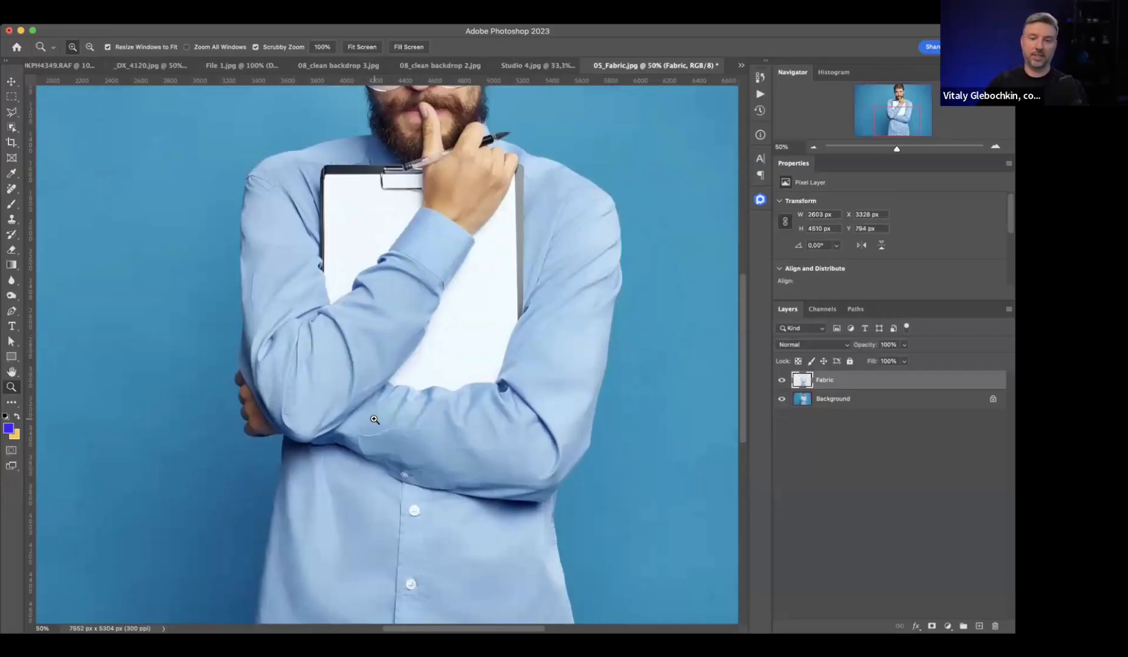
{"action": "scroll", "coordinate": [566, 378], "scroll_direction": "down", "scroll_amount": 2}
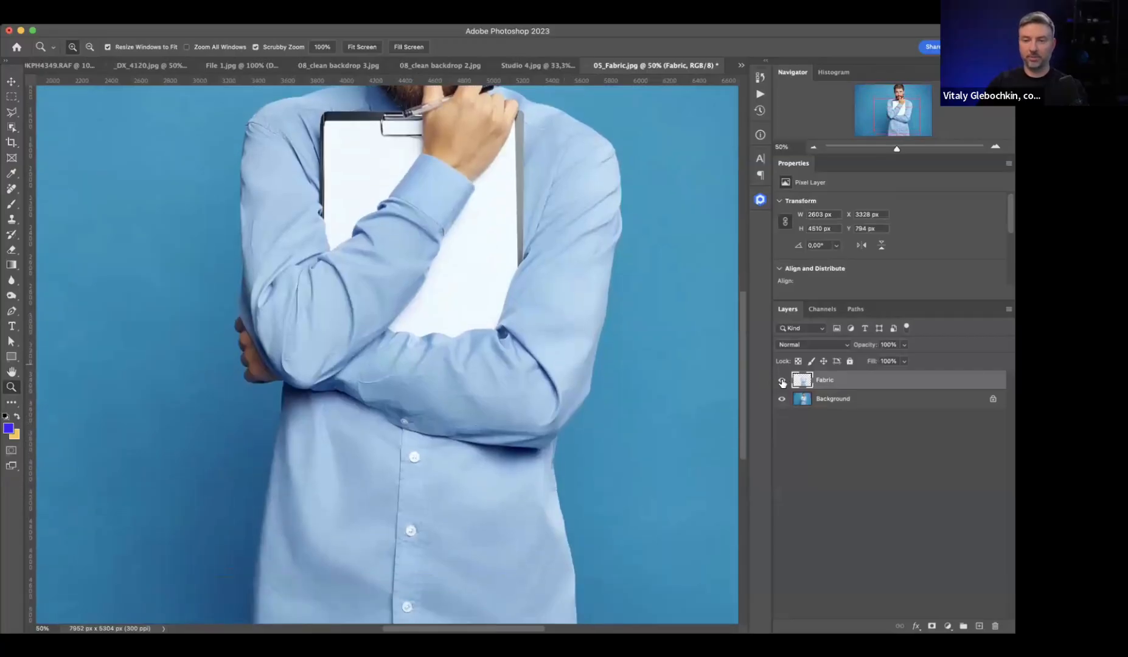
{"action": "left_click", "coordinate": [782, 381]}
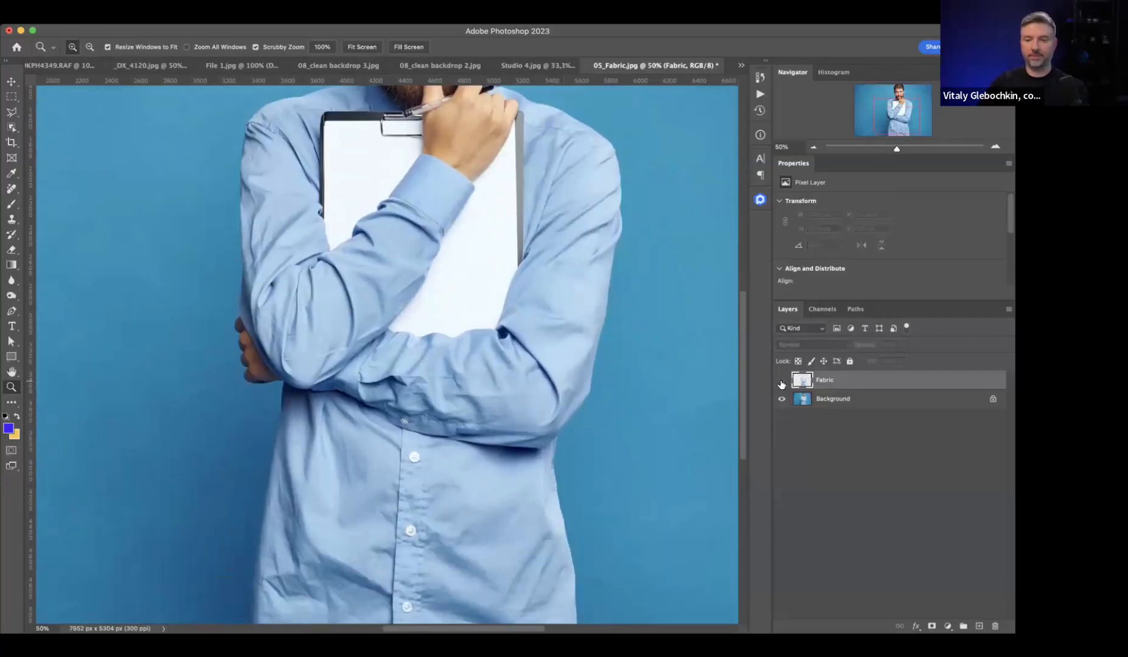
{"action": "left_click", "coordinate": [782, 381]}
- Open 001266V13.jpg and run the on-device Fabric retouch on the woman's pink jacket photo
{"action": "left_click", "coordinate": [108, 18]}
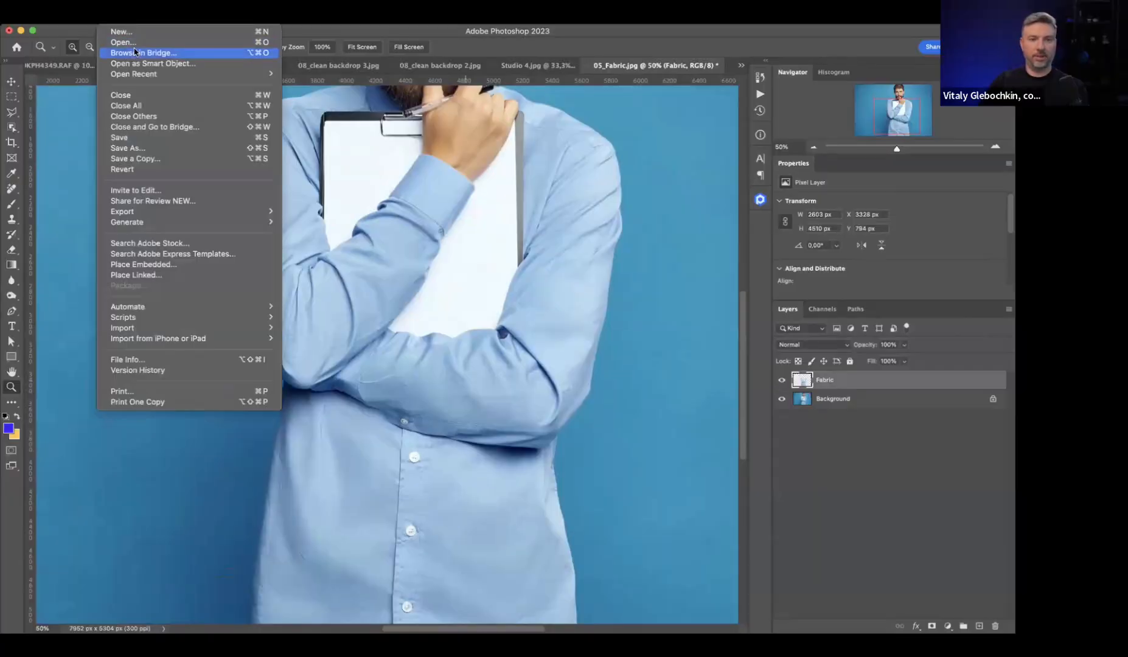
{"action": "left_click", "coordinate": [134, 42]}
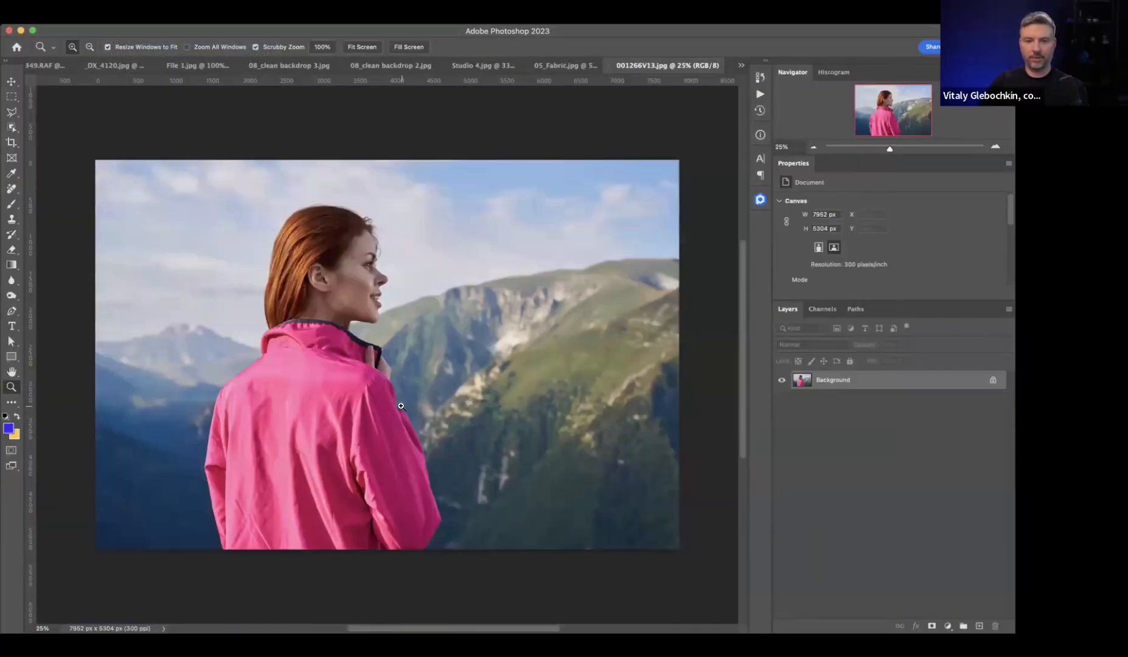
{"action": "left_click", "coordinate": [401, 406]}
{"action": "left_click_drag", "start_coordinate": [409, 429], "coordinate": [327, 410]}
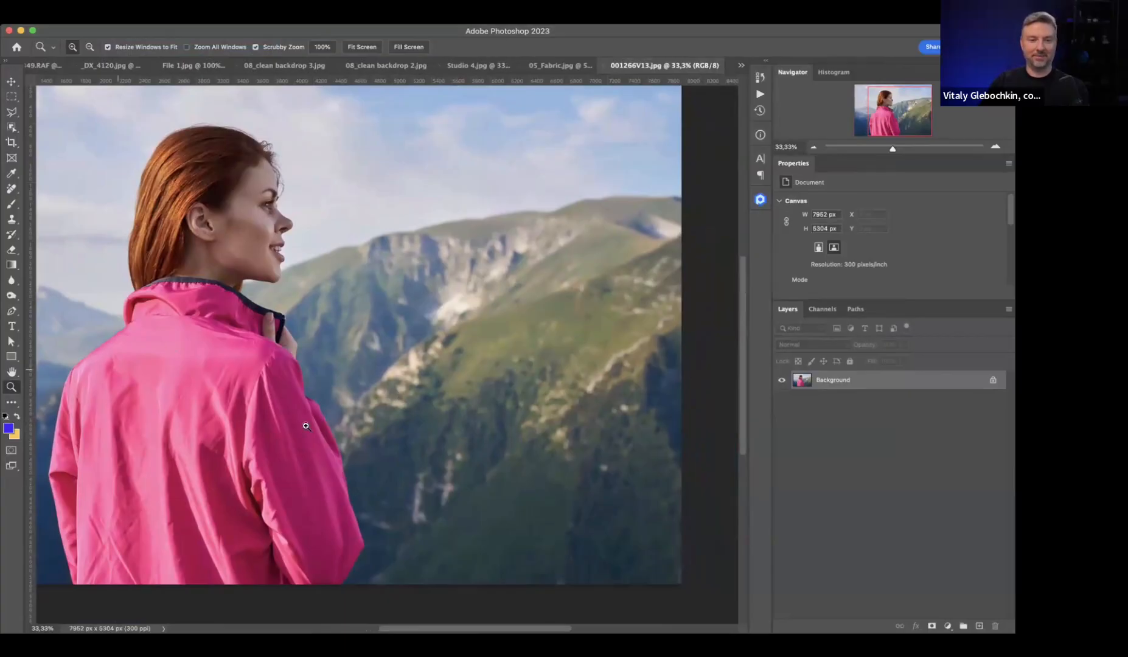
{"action": "left_click", "coordinate": [760, 199]}
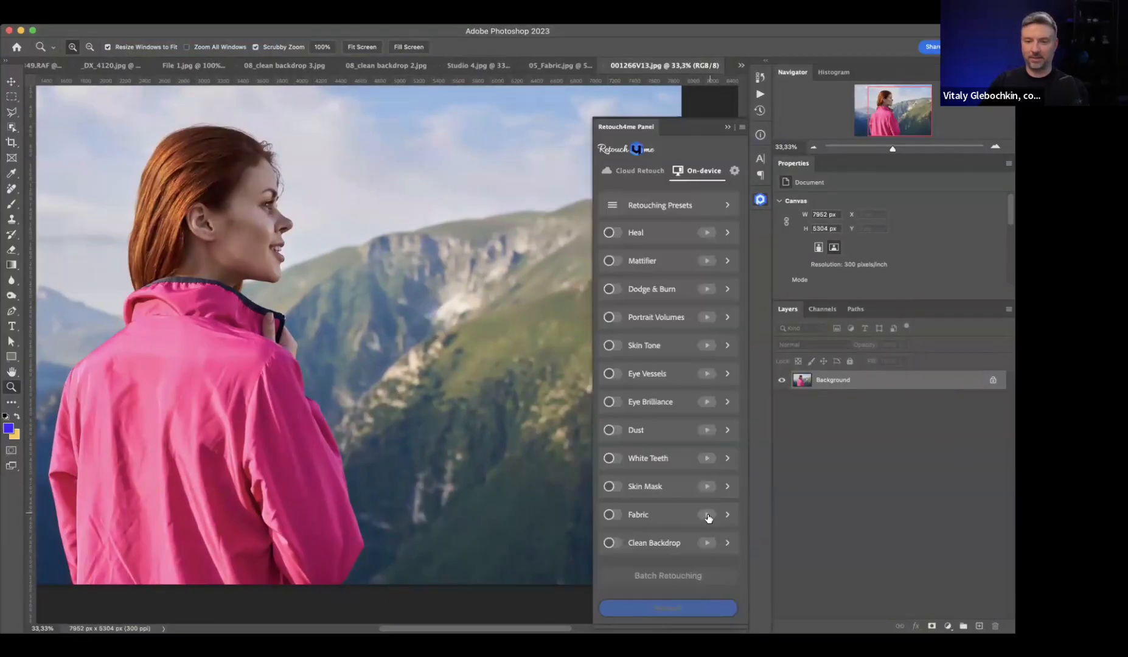
{"action": "left_click", "coordinate": [708, 514]}
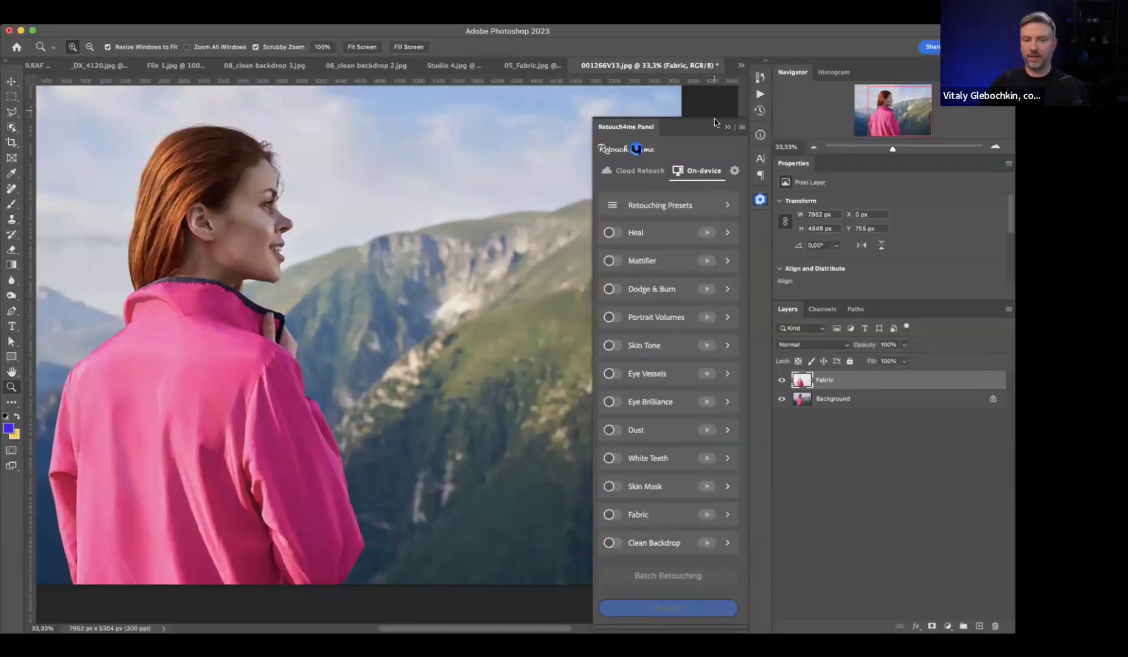
{"action": "left_click", "coordinate": [731, 130]}
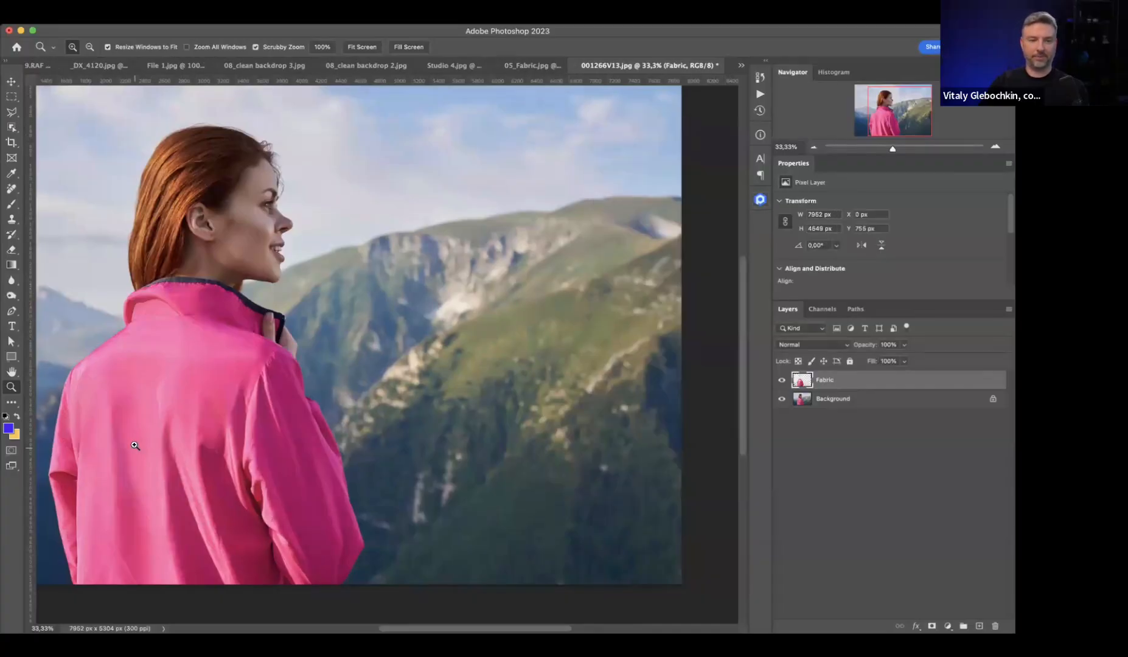
- Check the jacket without the Fabric layer, view the Fabric layer alone, and restore both layers' visibility
{"action": "left_click", "coordinate": [782, 381]}
{"action": "left_click", "coordinate": [782, 380]}
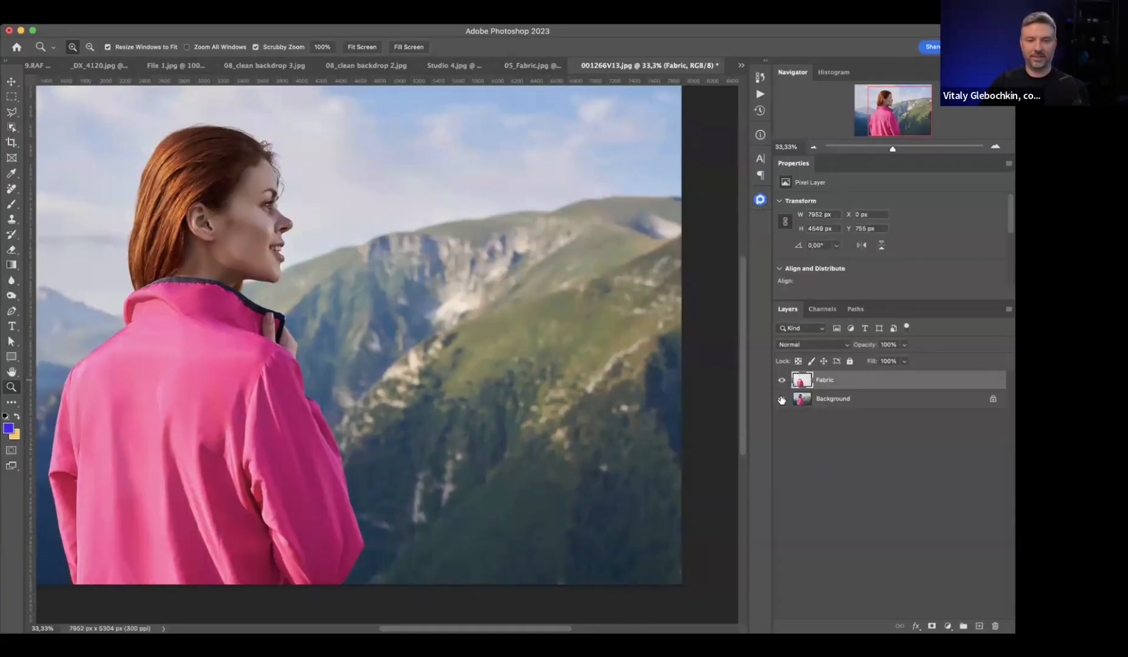
{"action": "left_click", "coordinate": [782, 399]}
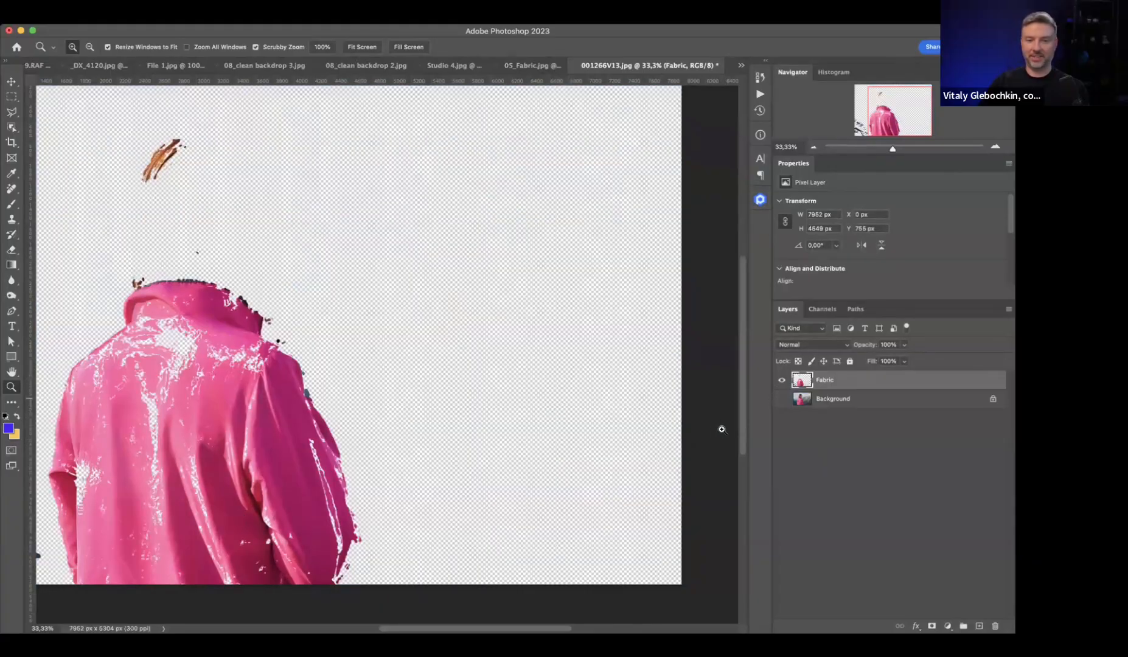
{"action": "left_click", "coordinate": [782, 399]}
- Compare the creases on the pink jacket repeatedly with the Fabric layer hidden and shown, leaving the layer visible
{"action": "left_click", "coordinate": [781, 380]}
{"action": "left_click", "coordinate": [782, 381]}
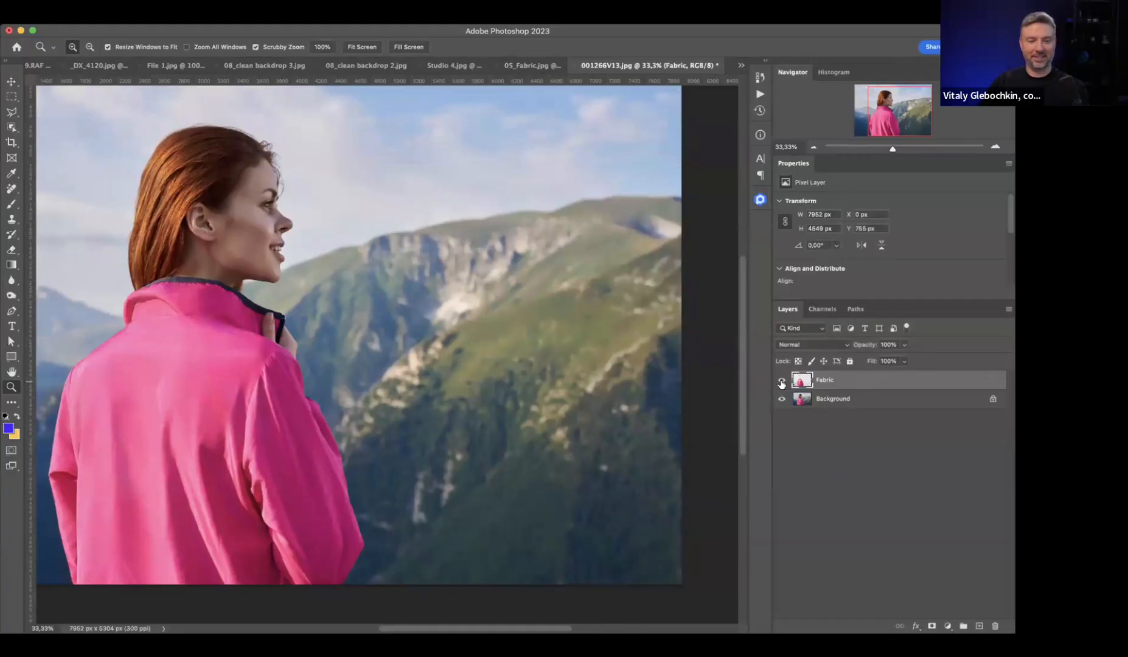
{"action": "left_click", "coordinate": [782, 380]}
{"action": "left_click", "coordinate": [781, 380]}
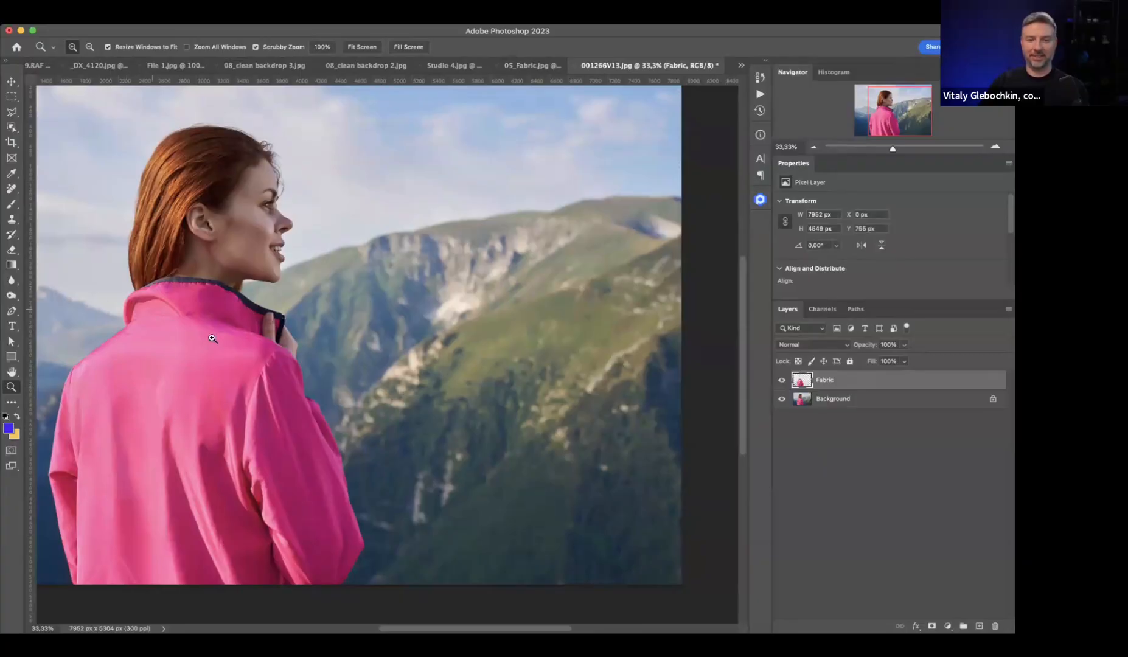
{"action": "left_click", "coordinate": [782, 380]}
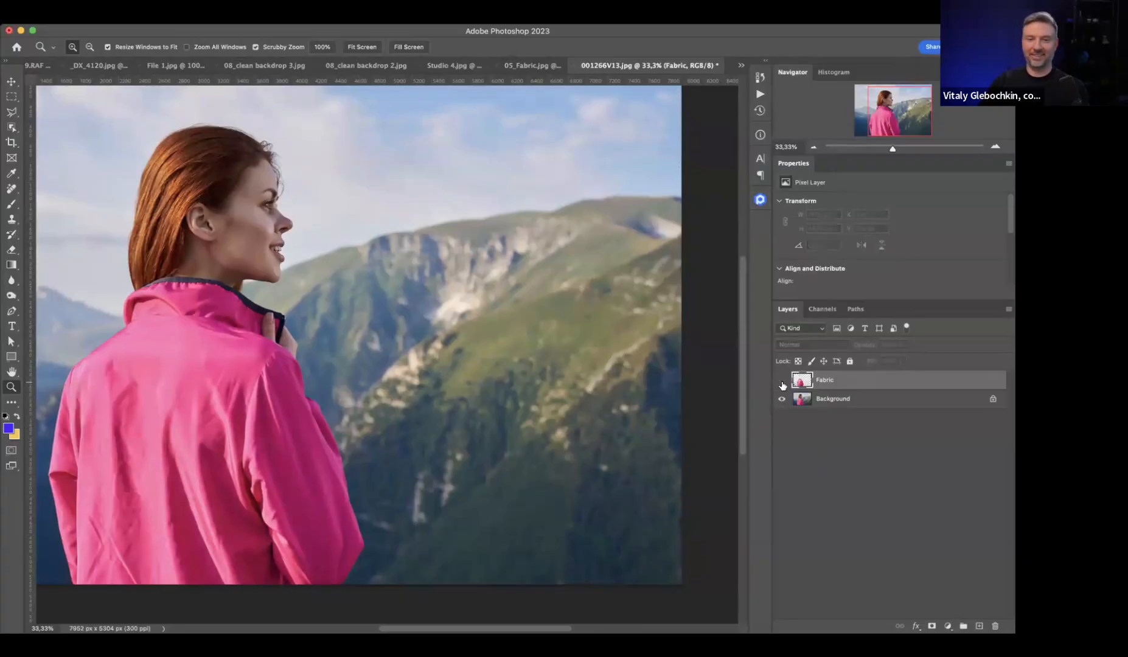
{"action": "left_click", "coordinate": [782, 380]}
{"action": "left_click", "coordinate": [782, 380]}
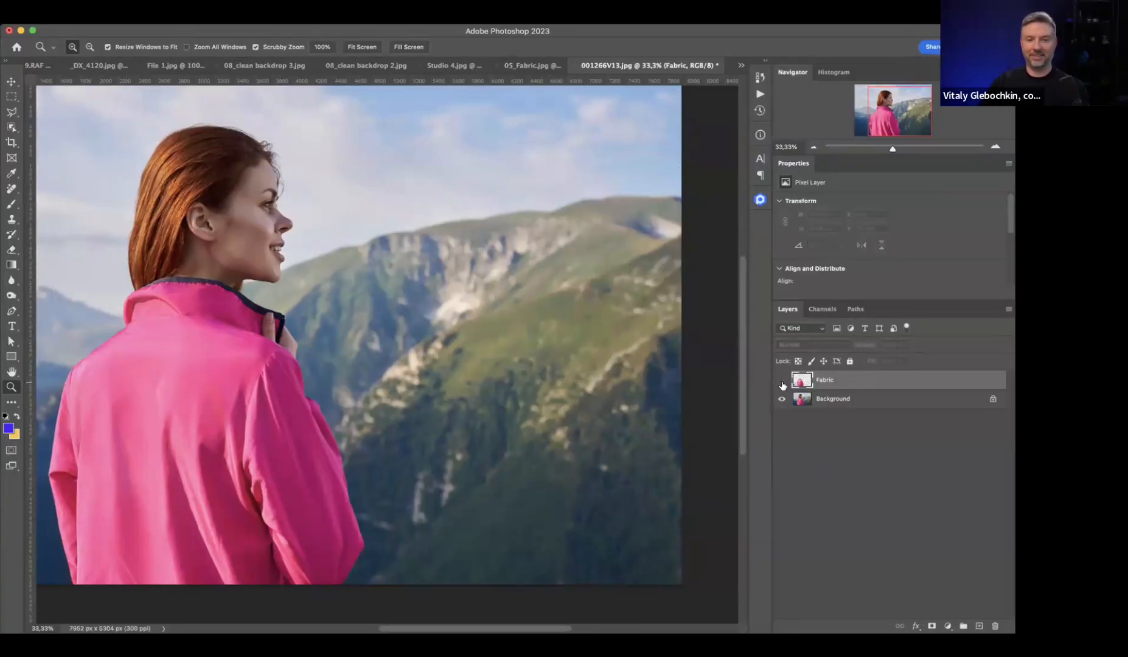
{"action": "left_click", "coordinate": [781, 380]}
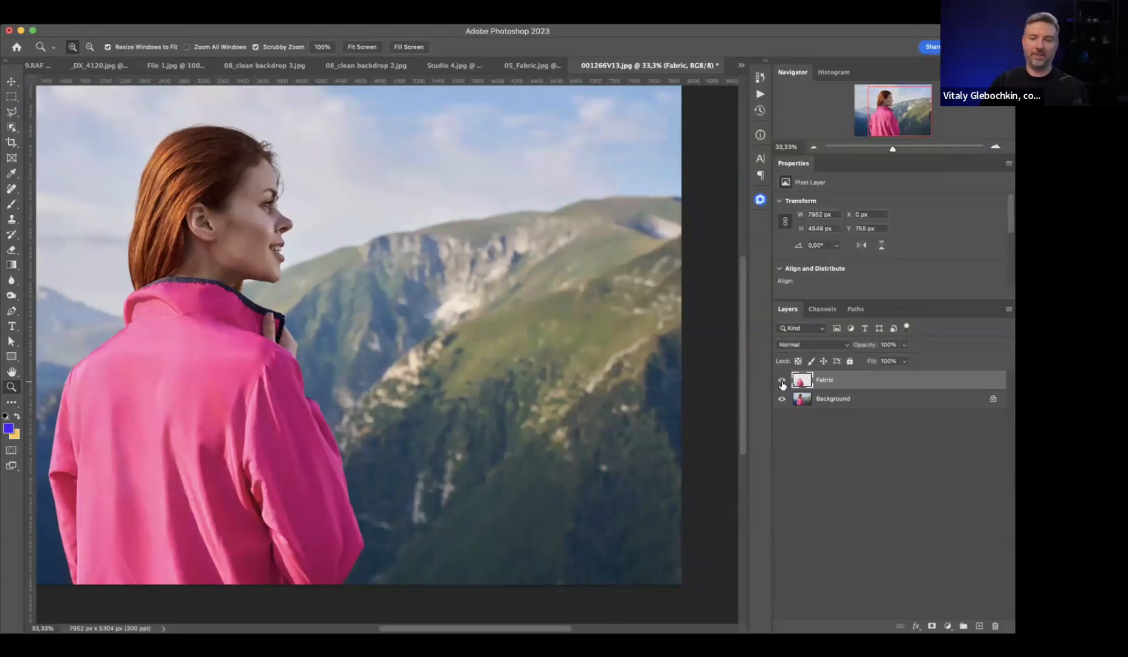
{"action": "left_click", "coordinate": [781, 380]}
{"action": "left_click", "coordinate": [782, 381]}
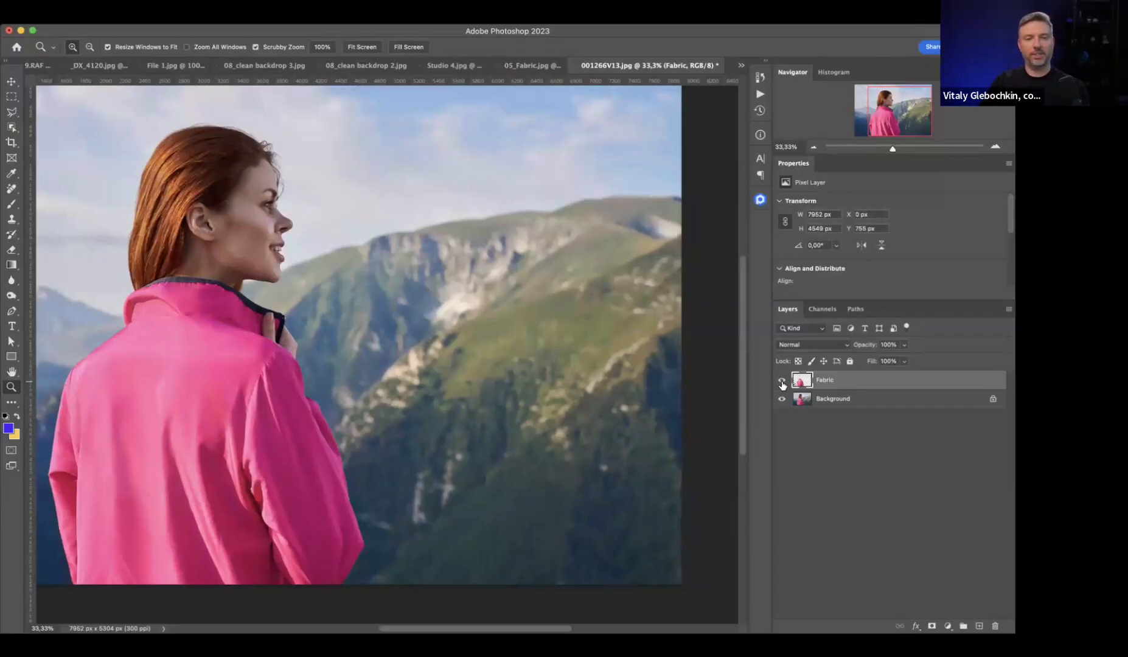
{"action": "left_click", "coordinate": [781, 381]}
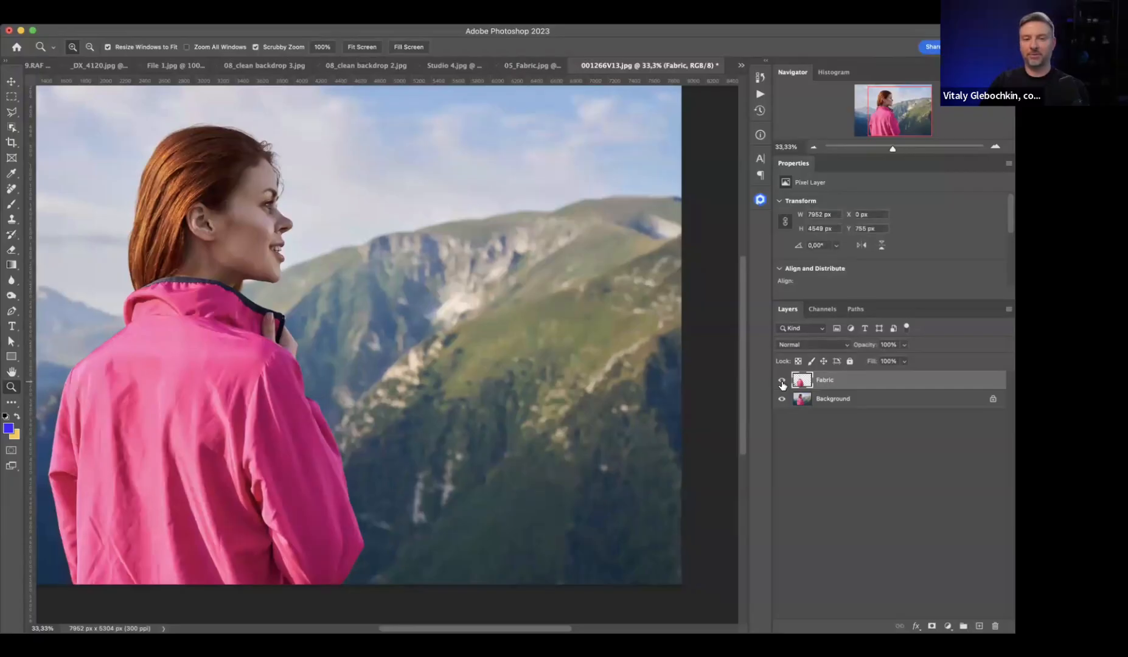
{"action": "left_click", "coordinate": [782, 380]}
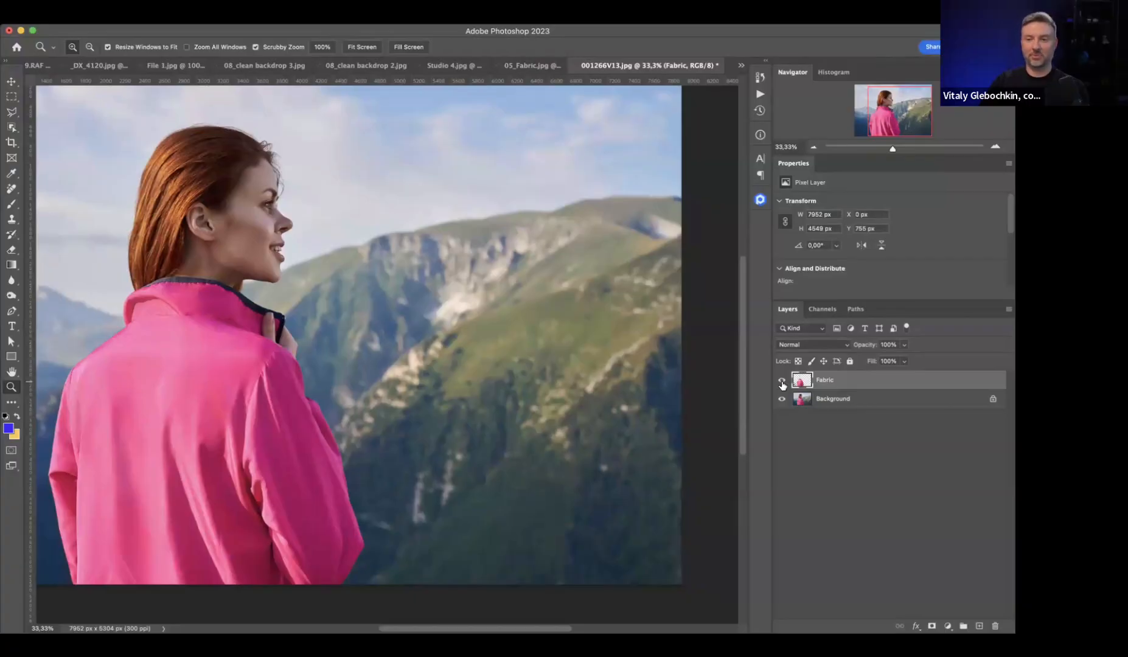
{"action": "left_click", "coordinate": [781, 381]}
{"action": "left_click", "coordinate": [781, 381]}
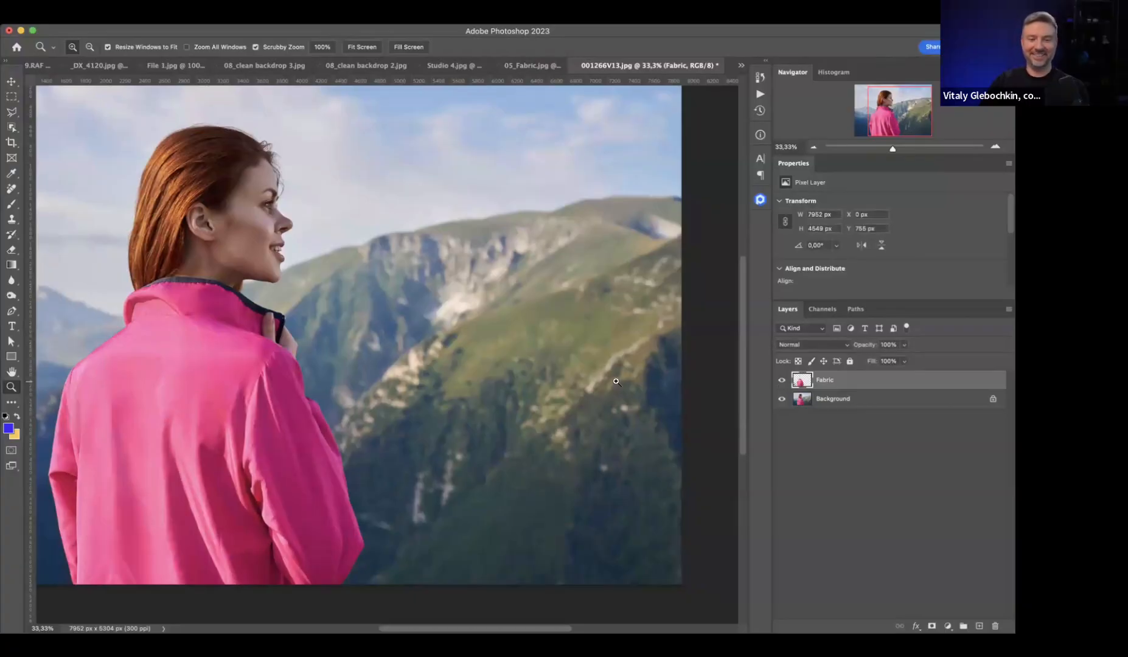
{"action": "left_click", "coordinate": [487, 354], "text": "alt"}
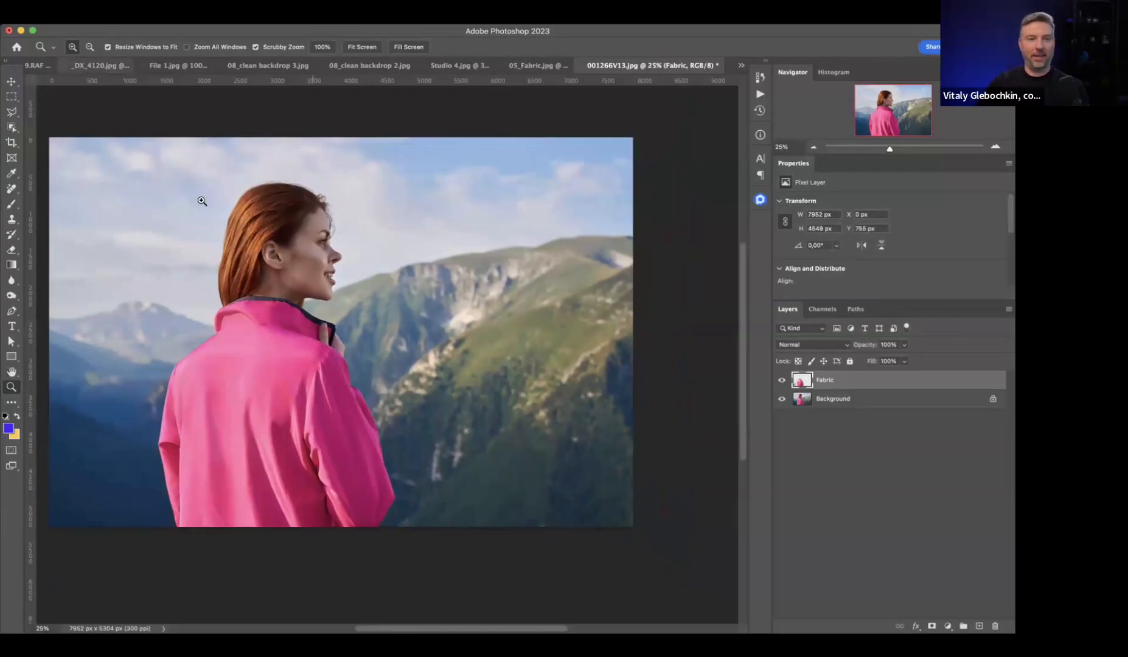
{"action": "mouse_move", "coordinate": [428, 631]}
{"action": "left_mouse_down"}
{"action": "mouse_move", "coordinate": [390, 631]}
{"action": "mouse_move", "coordinate": [412, 631]}
{"action": "left_mouse_up"}
- Switch to Studio 4.jpg and examine the teal backdrop beside the man for dust and marks at 66.67%
{"action": "left_click", "coordinate": [102, 66]}
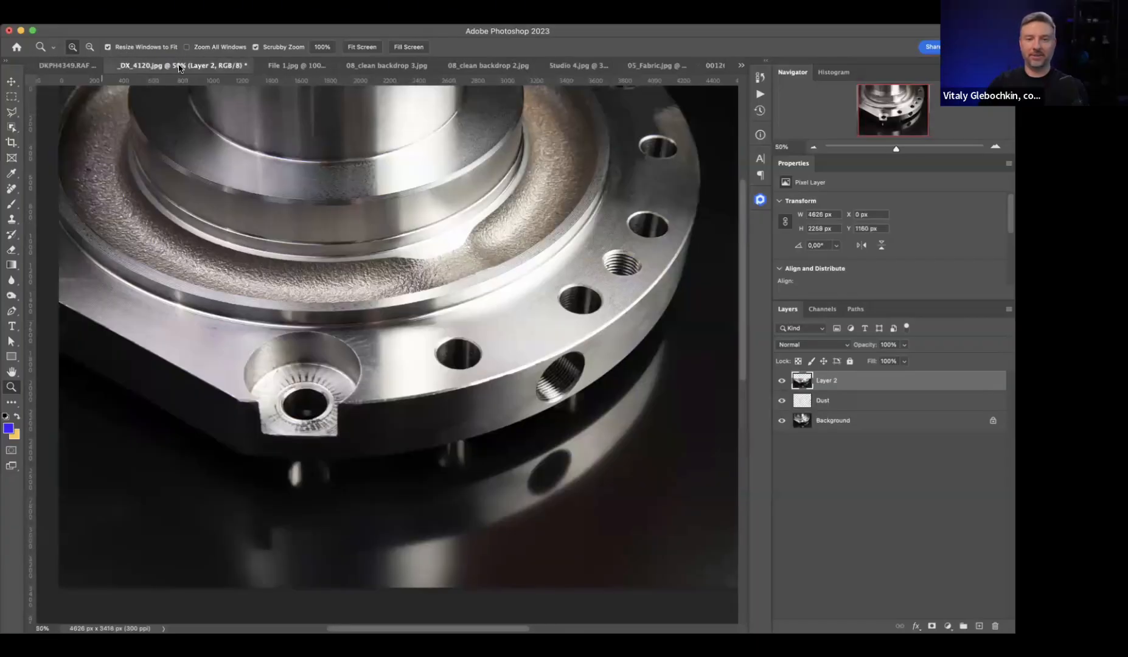
{"action": "left_click", "coordinate": [281, 67]}
{"action": "left_click", "coordinate": [404, 65]}
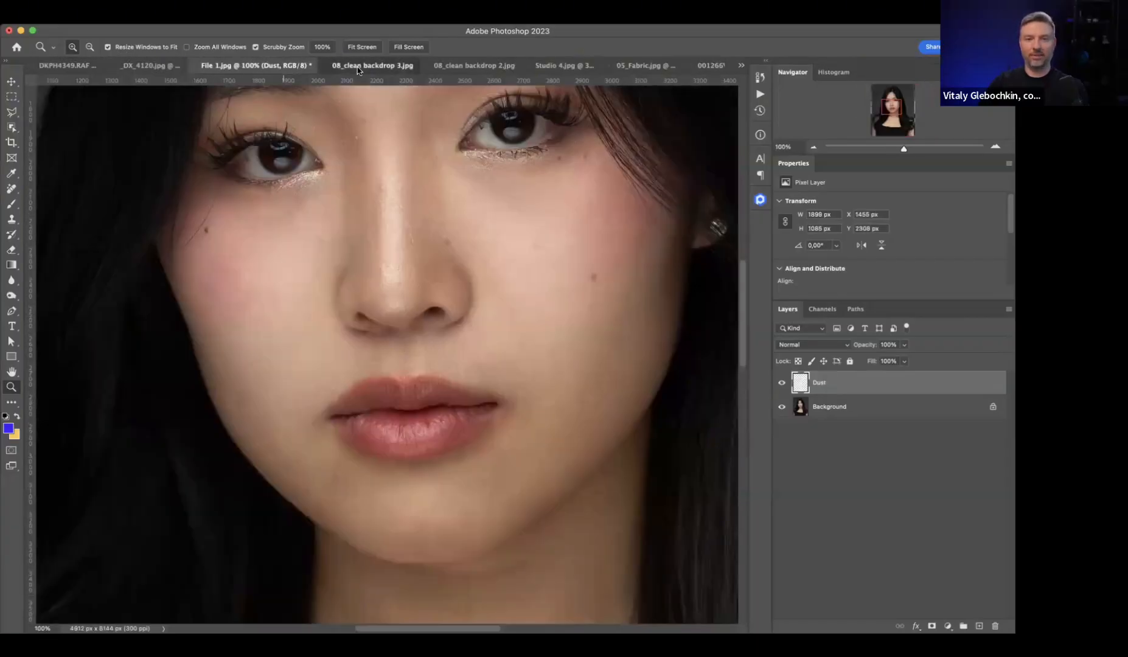
{"action": "left_click", "coordinate": [493, 66]}
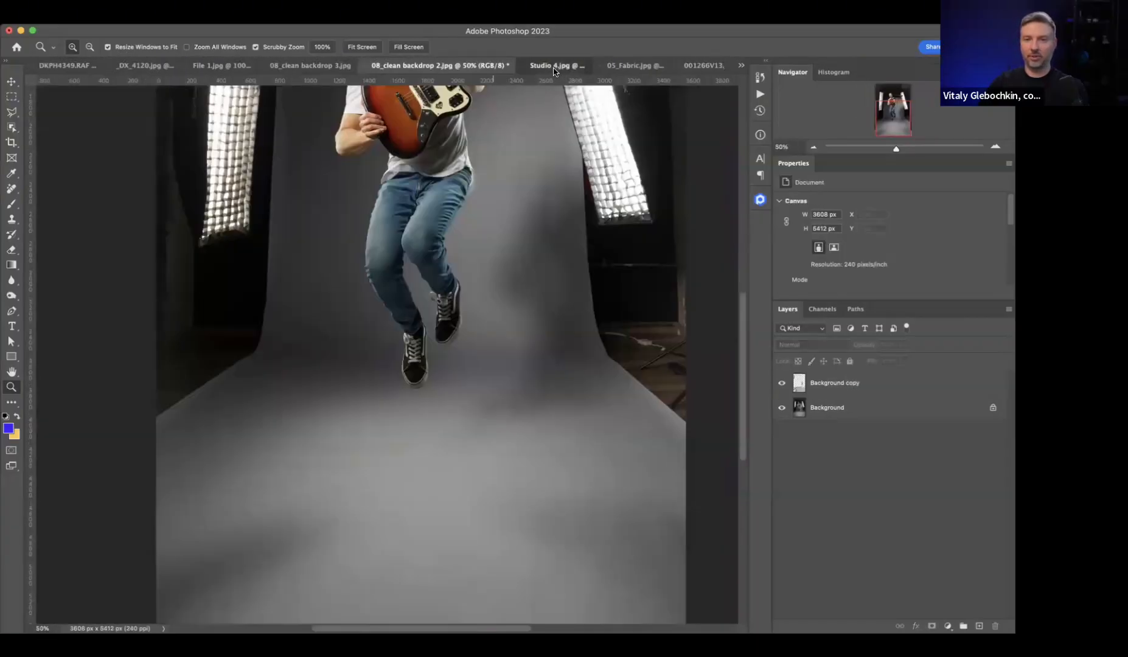
{"action": "left_click", "coordinate": [554, 65]}
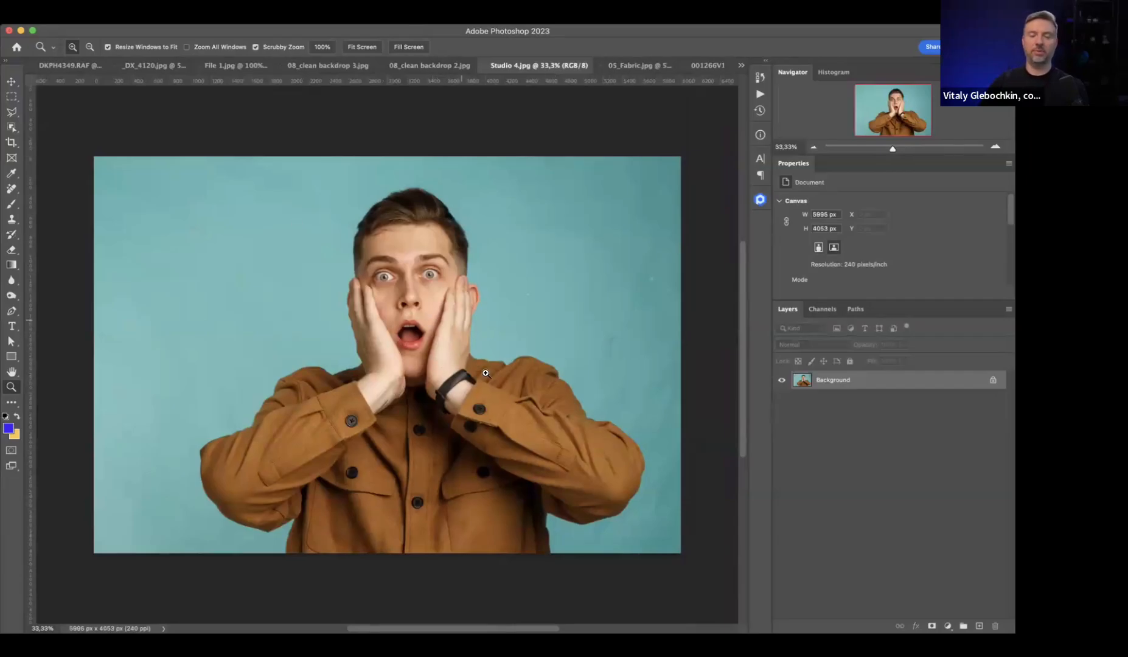
{"action": "left_click", "coordinate": [443, 368]}
{"action": "left_click", "coordinate": [443, 369]}
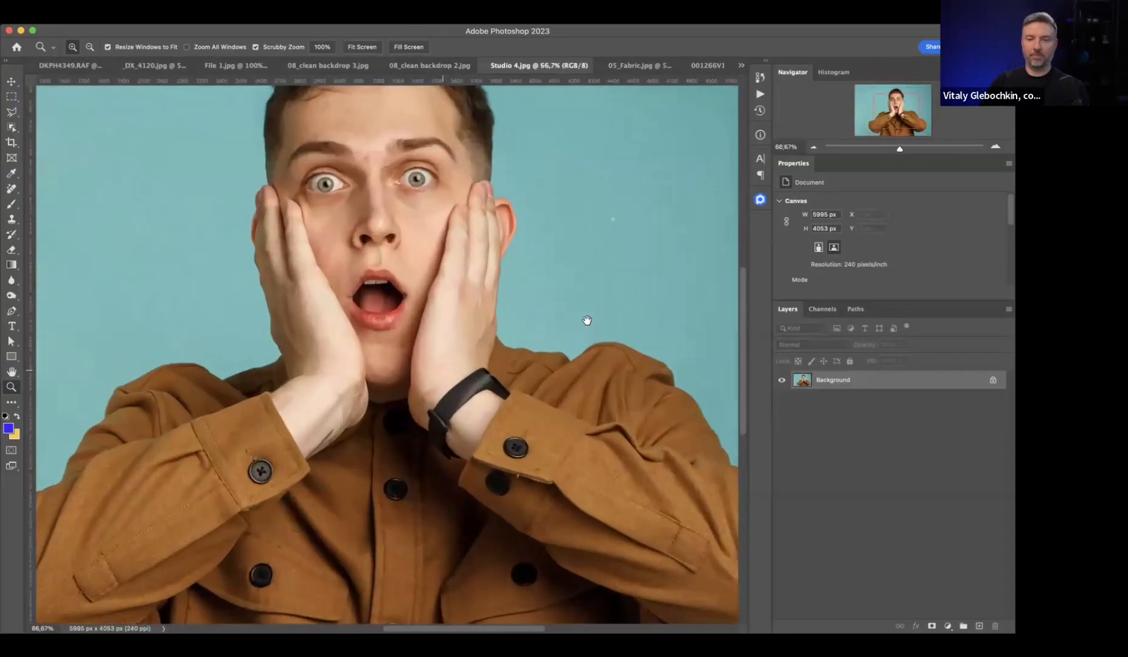
{"action": "left_click_drag", "start_coordinate": [586, 321], "coordinate": [360, 346]}
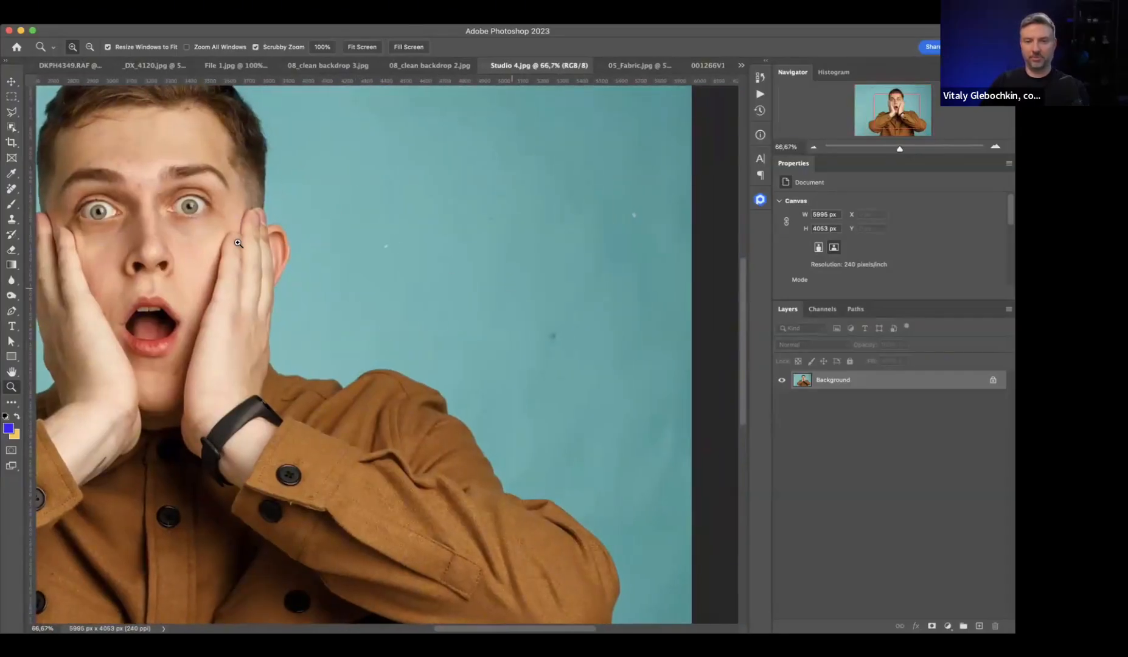
- Examine the teal backdrop, the man's face and his brown jacket at several magnifications, finishing at 50%
{"action": "left_click_drag", "start_coordinate": [151, 282], "coordinate": [523, 280]}
{"action": "left_click_drag", "start_coordinate": [374, 386], "coordinate": [379, 391]}
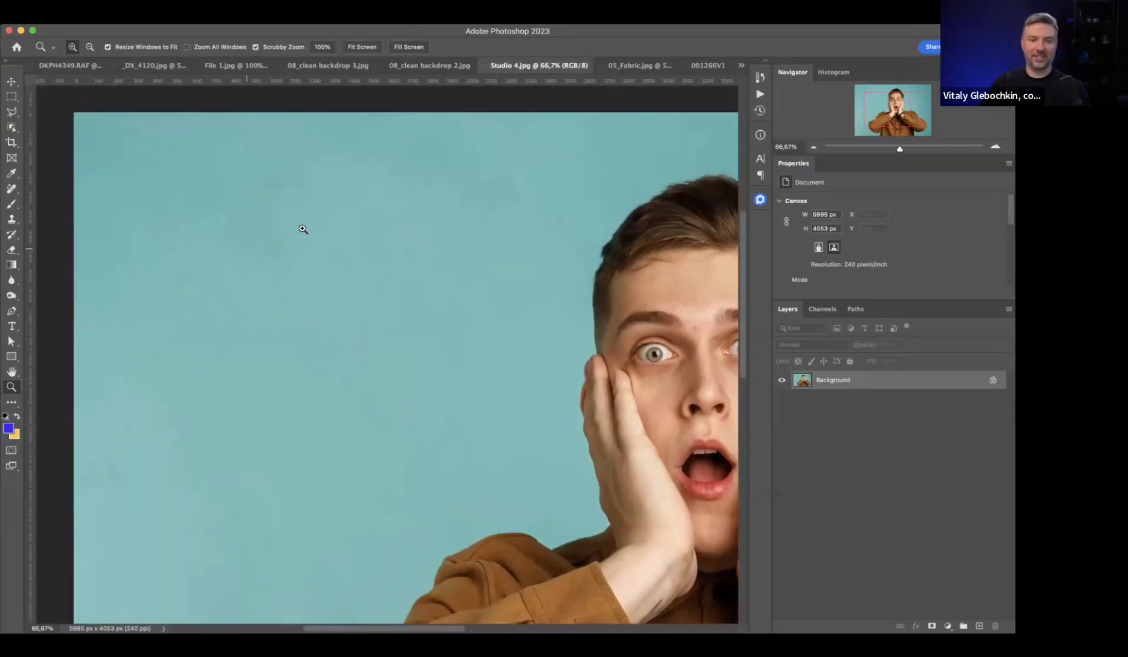
{"action": "left_click_drag", "start_coordinate": [441, 289], "coordinate": [109, 182]}
{"action": "left_click", "coordinate": [355, 228]}
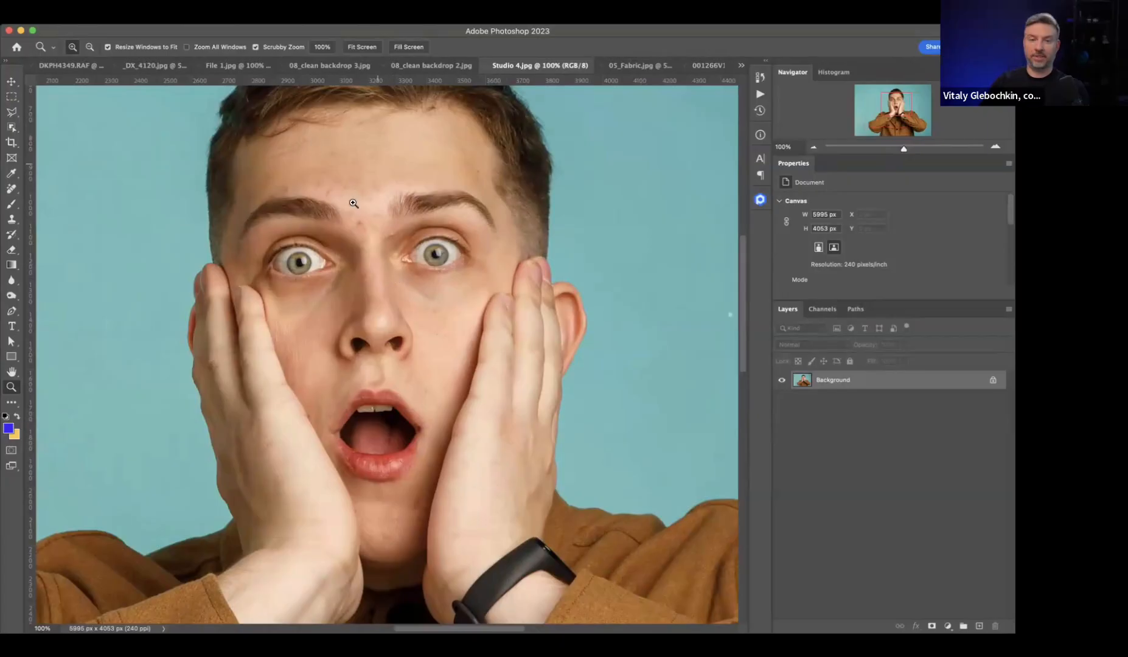
{"action": "left_click", "coordinate": [371, 219], "text": "alt"}
{"action": "left_click", "coordinate": [371, 218], "text": "alt"}
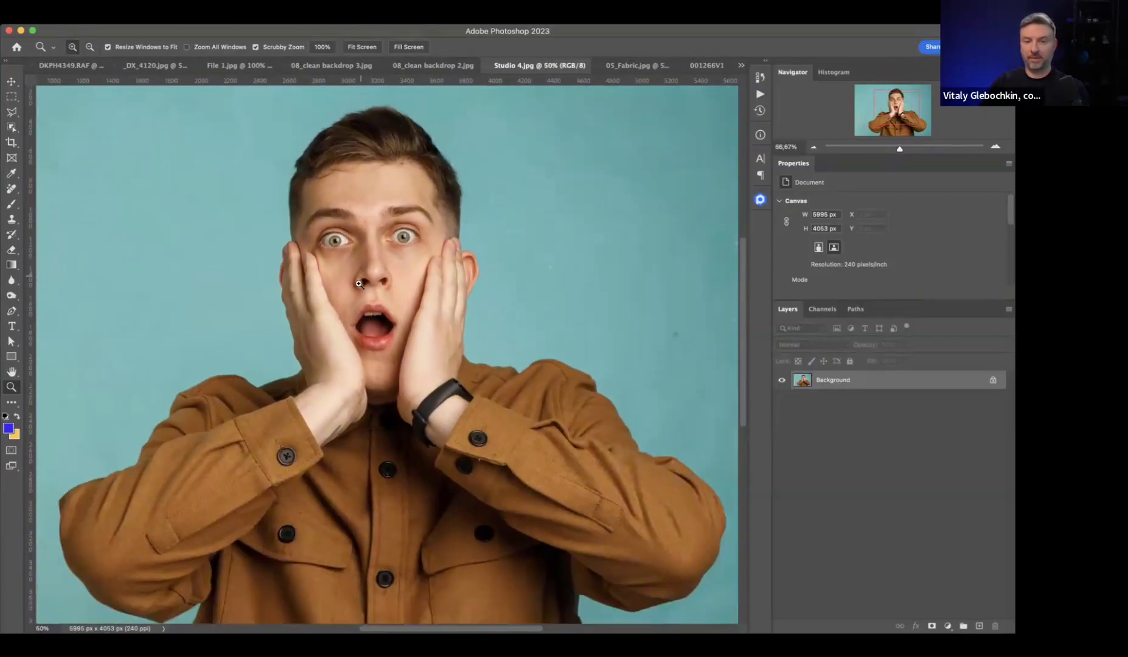
{"action": "scroll", "coordinate": [359, 284], "scroll_direction": "down", "scroll_amount": 5}
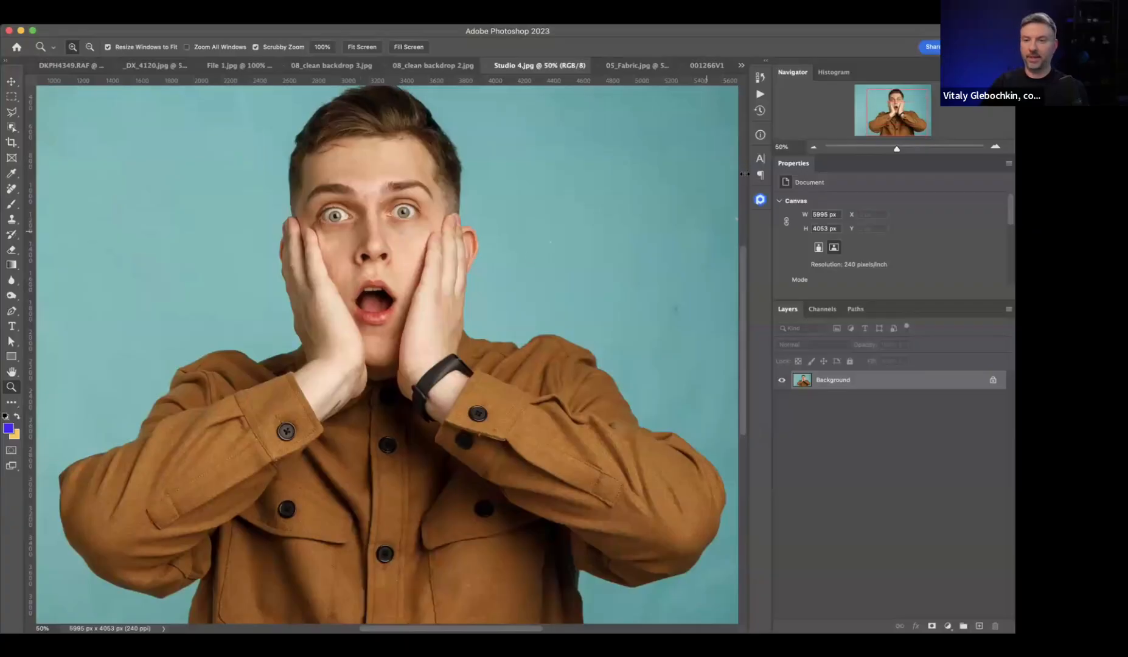
- Open the on-device Retouch4me tools and enable Clean Backdrop, Fabric, White Teeth and Skin Mask
{"action": "left_click", "coordinate": [759, 200]}
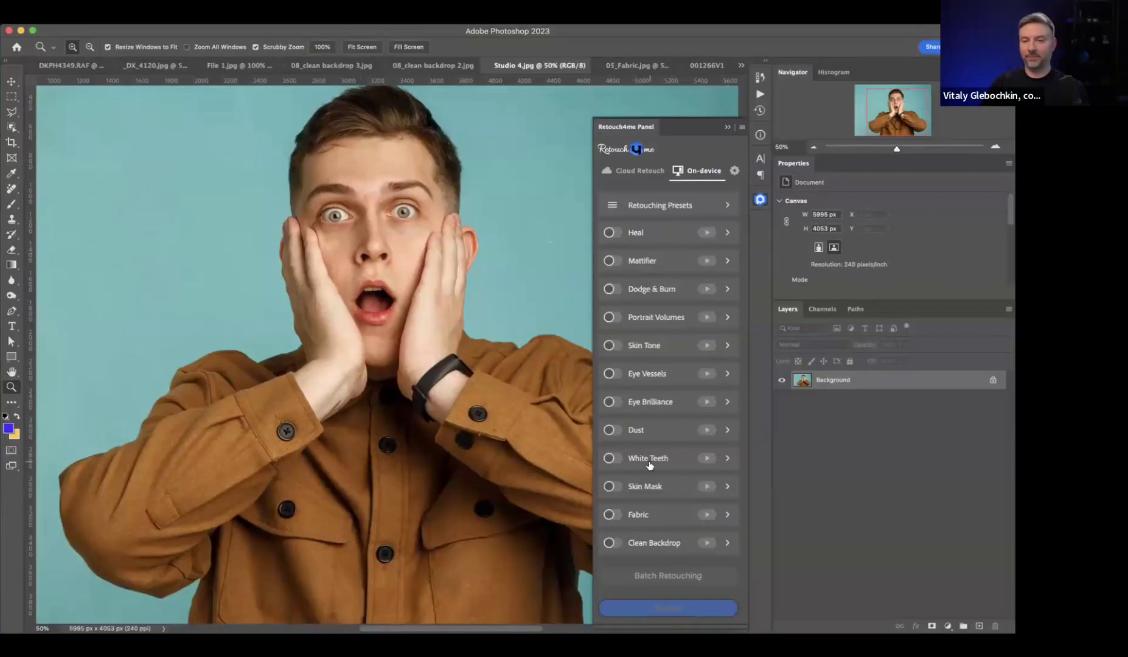
{"action": "left_click", "coordinate": [611, 542]}
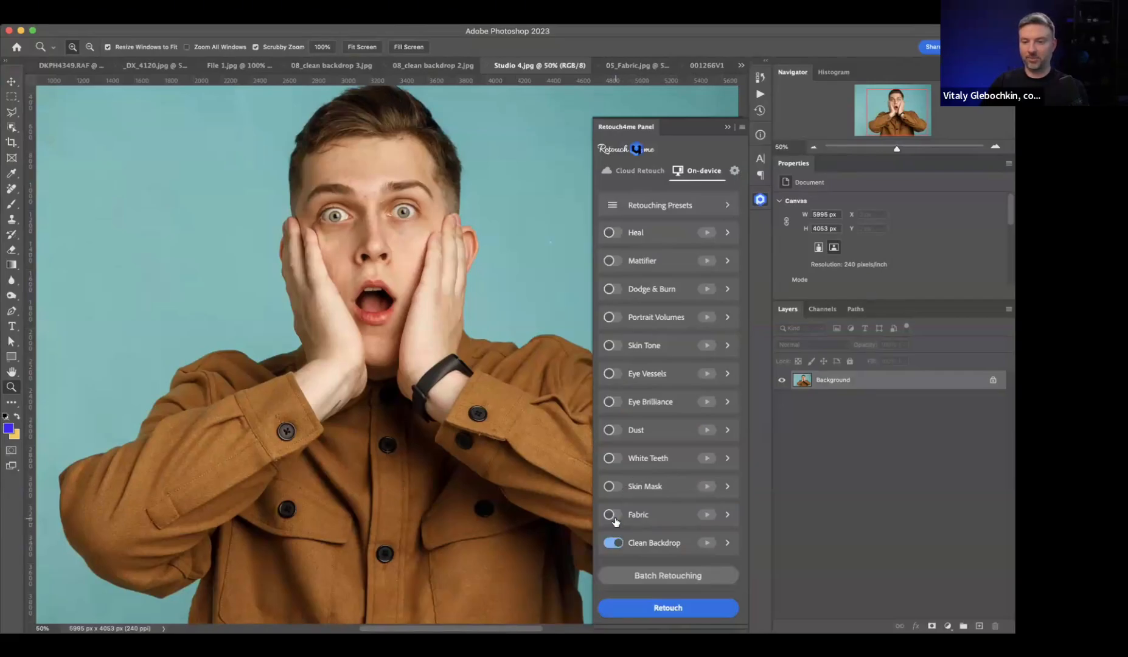
{"action": "left_click", "coordinate": [613, 516]}
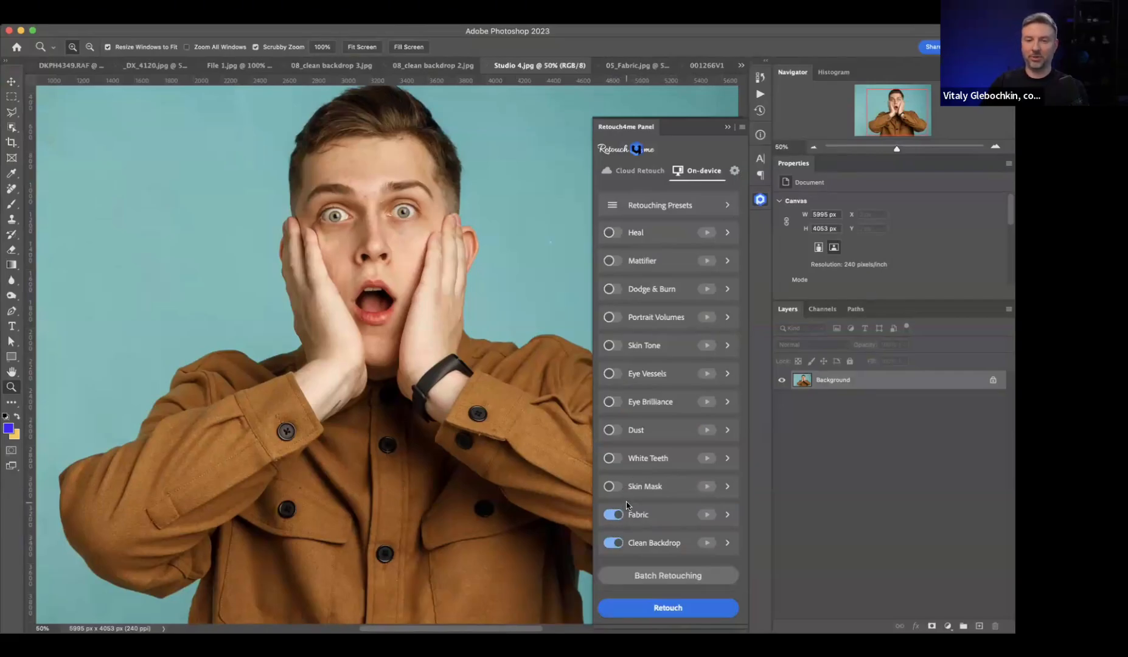
{"action": "left_click", "coordinate": [613, 461]}
{"action": "left_click", "coordinate": [613, 486]}
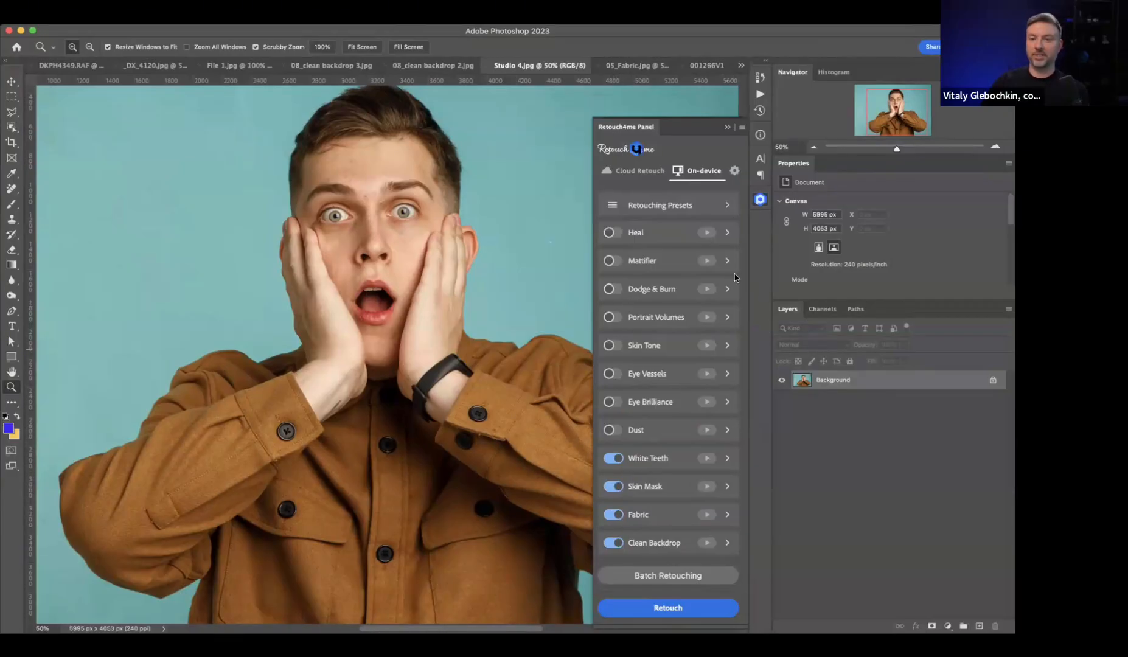
- Enable Heal, Dodge & Burn, Portrait Volumes and Skin Tone for the on-device retouch
{"action": "left_click", "coordinate": [611, 233]}
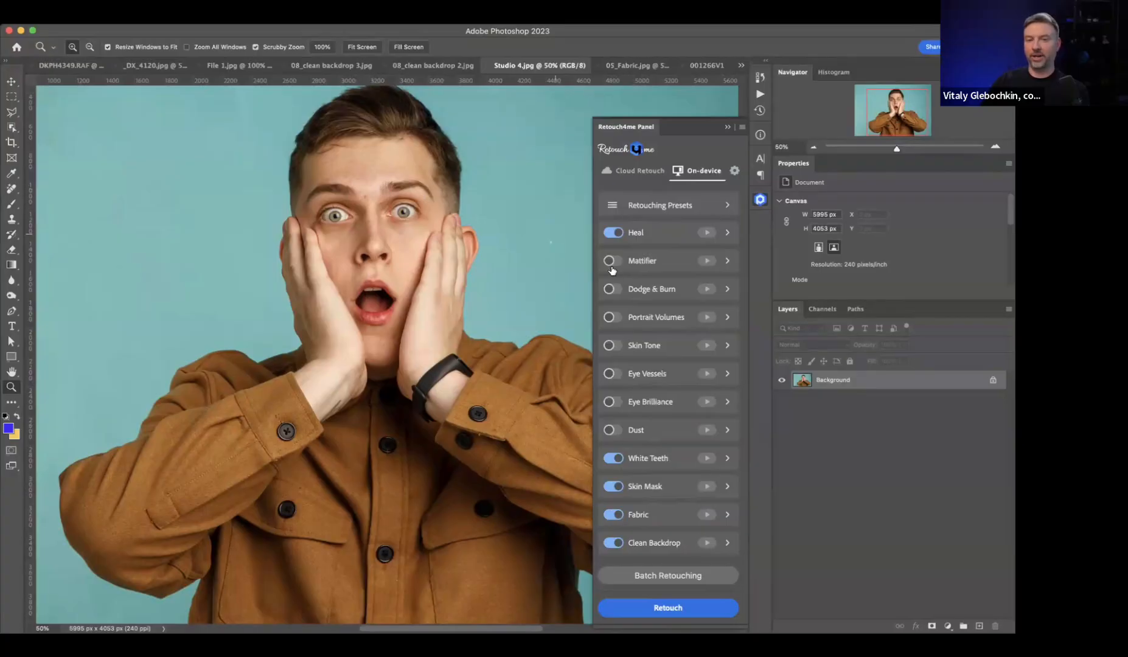
{"action": "left_click", "coordinate": [611, 290]}
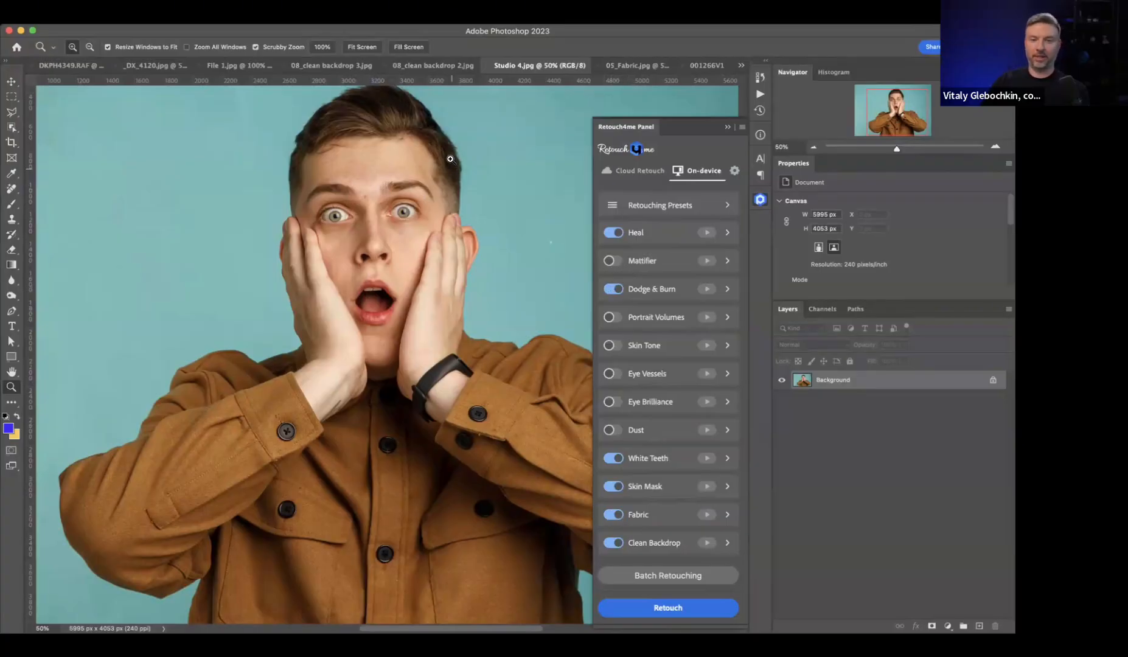
{"action": "left_click", "coordinate": [613, 317]}
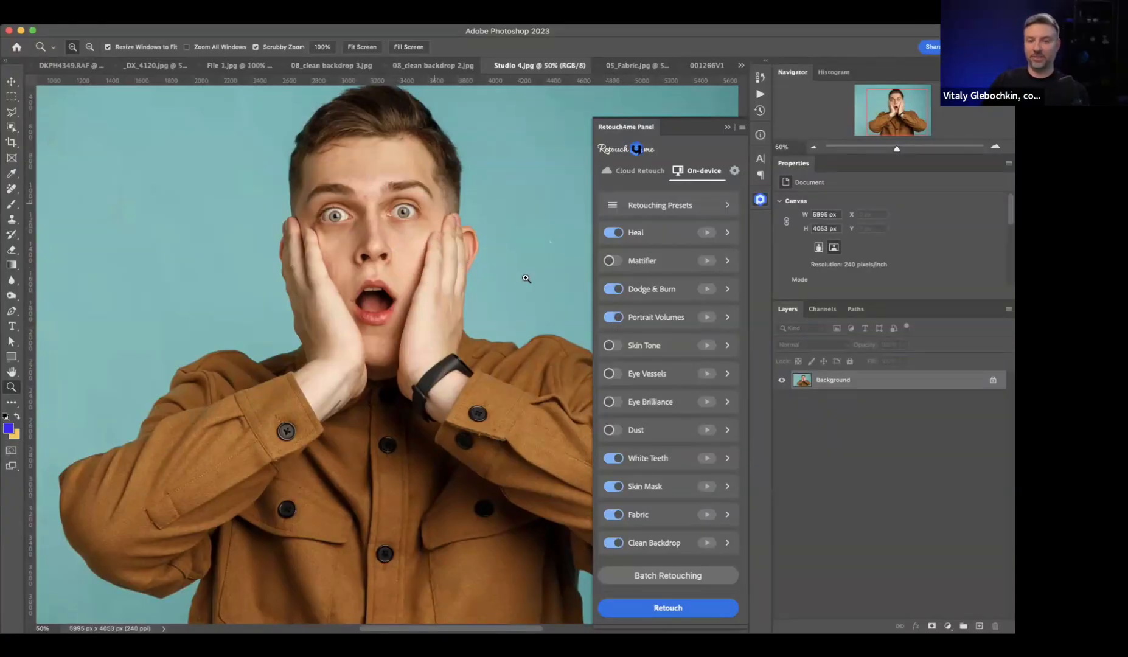
{"action": "left_click", "coordinate": [615, 346]}
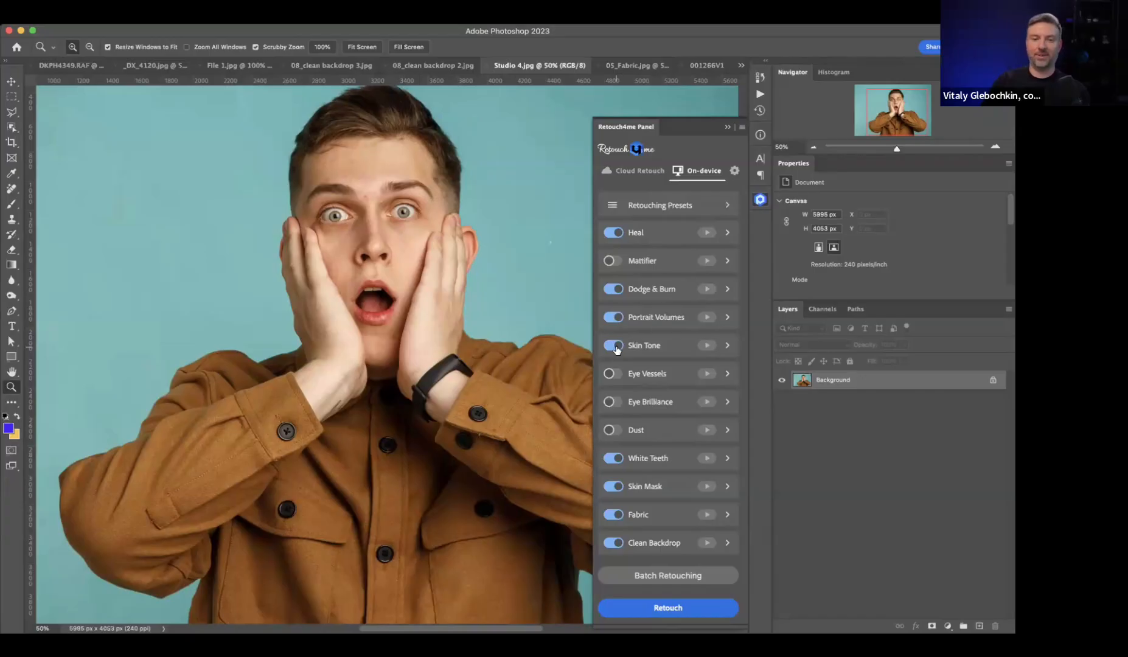
- Inspect the man's eyes at 200% and enable Eye Vessels and Eye Brilliance for the retouch
{"action": "left_click", "coordinate": [343, 205]}
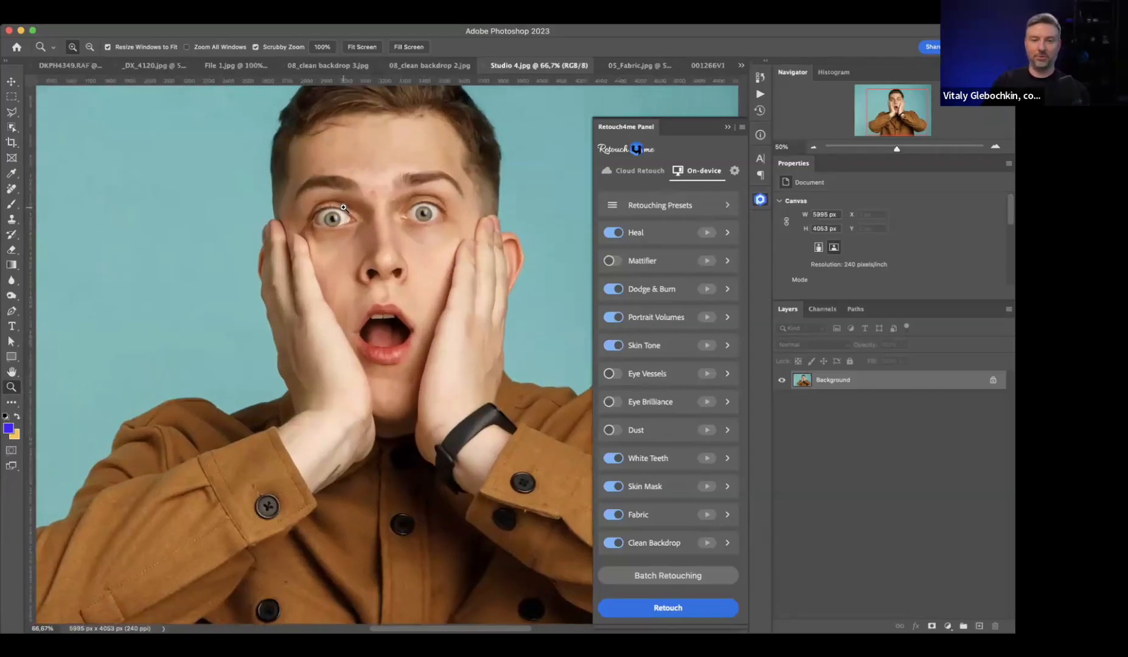
{"action": "left_click", "coordinate": [341, 210]}
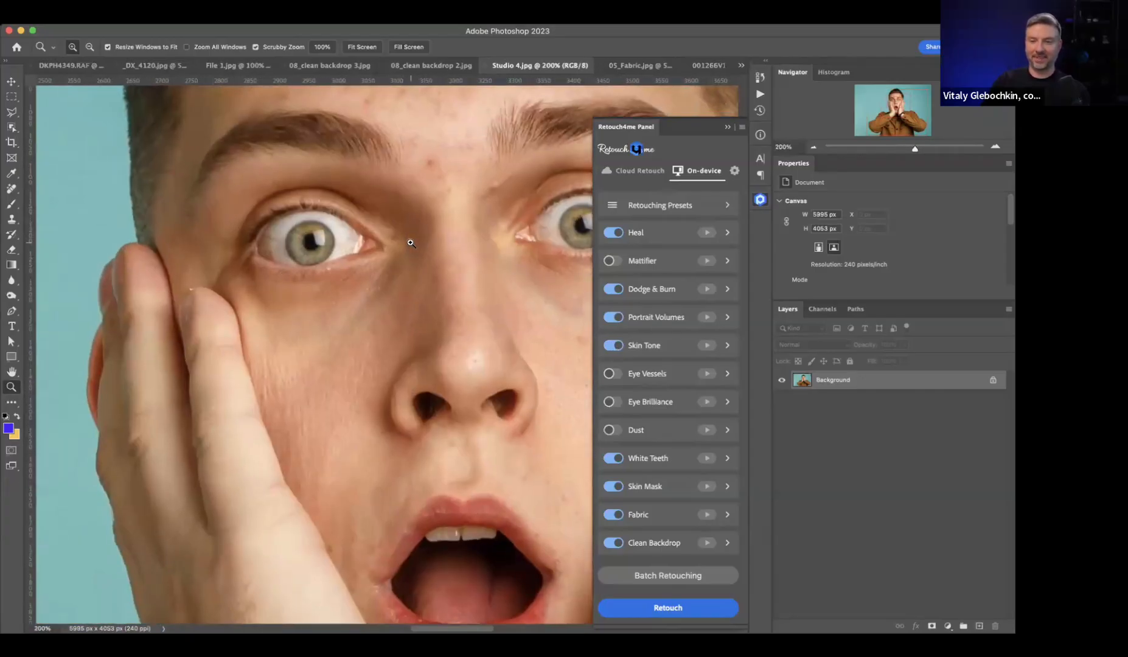
{"action": "scroll", "coordinate": [384, 249], "scroll_direction": "right", "scroll_amount": 3}
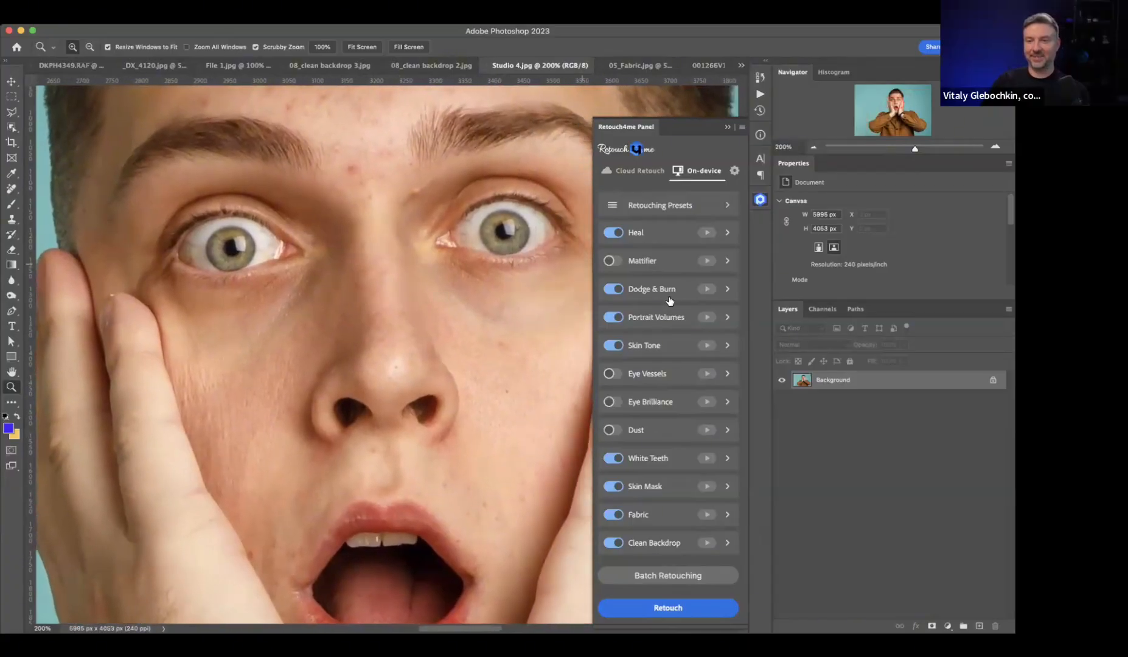
{"action": "left_click", "coordinate": [611, 375]}
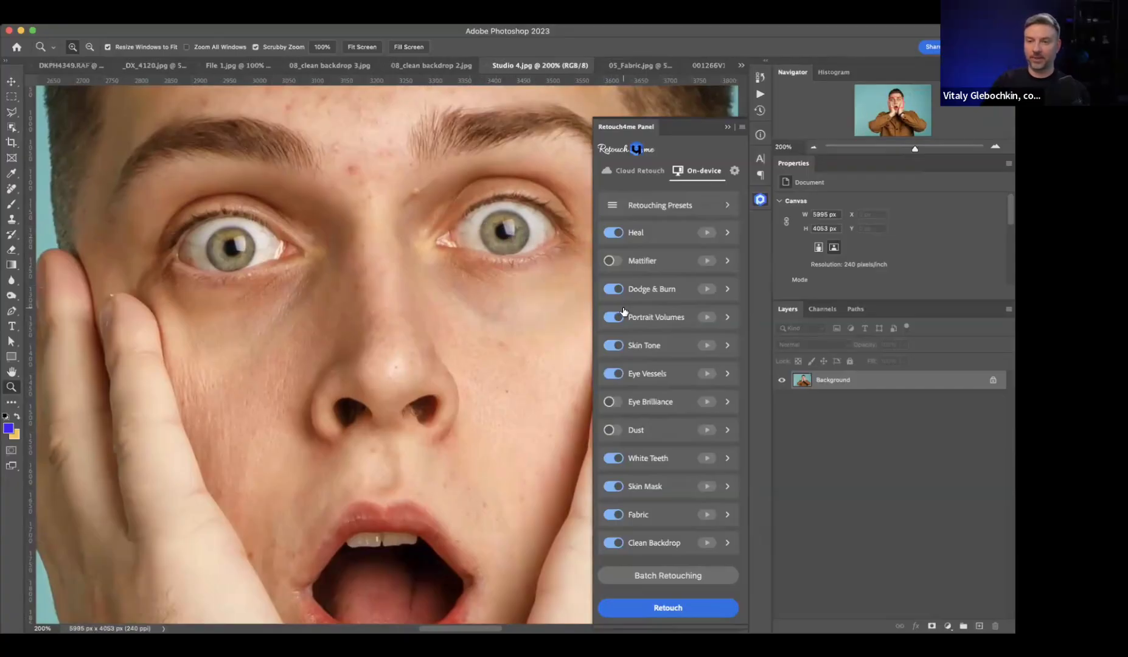
{"action": "left_click", "coordinate": [613, 404]}
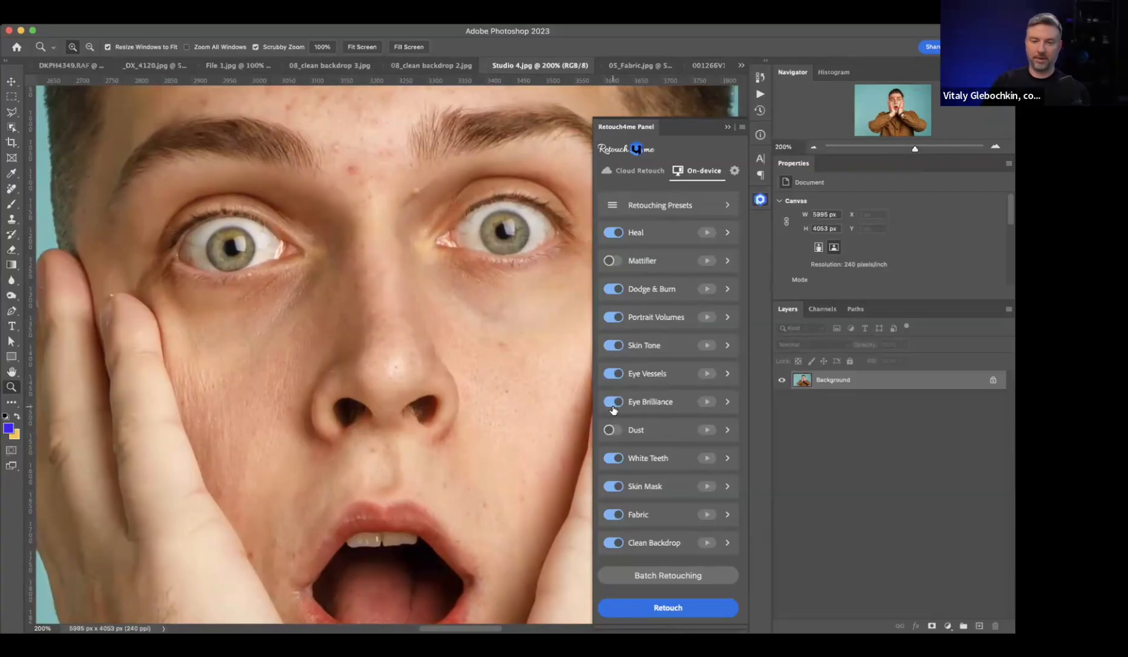
- Check the man's facial skin up close, run the on-device retouch with the enabled tools, and collapse the Retouch4me panel
{"action": "left_click", "coordinate": [511, 318], "text": "alt"}
{"action": "left_click", "coordinate": [511, 318], "text": "alt"}
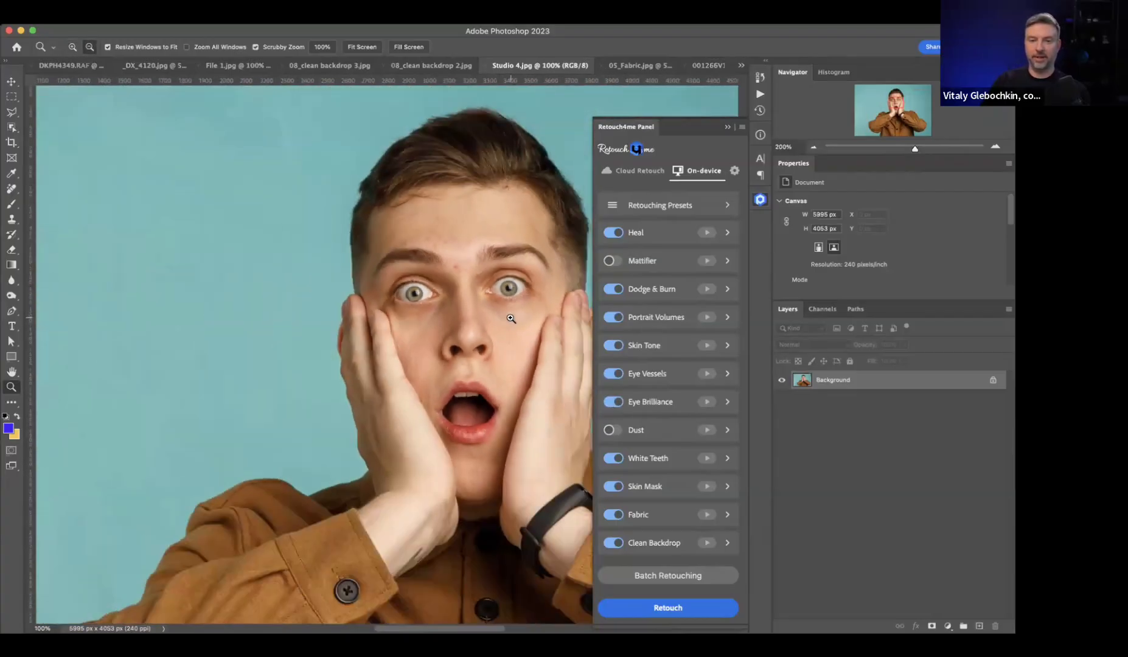
{"action": "scroll", "coordinate": [393, 252], "scroll_direction": "right", "scroll_amount": 3}
{"action": "left_click", "coordinate": [388, 248]}
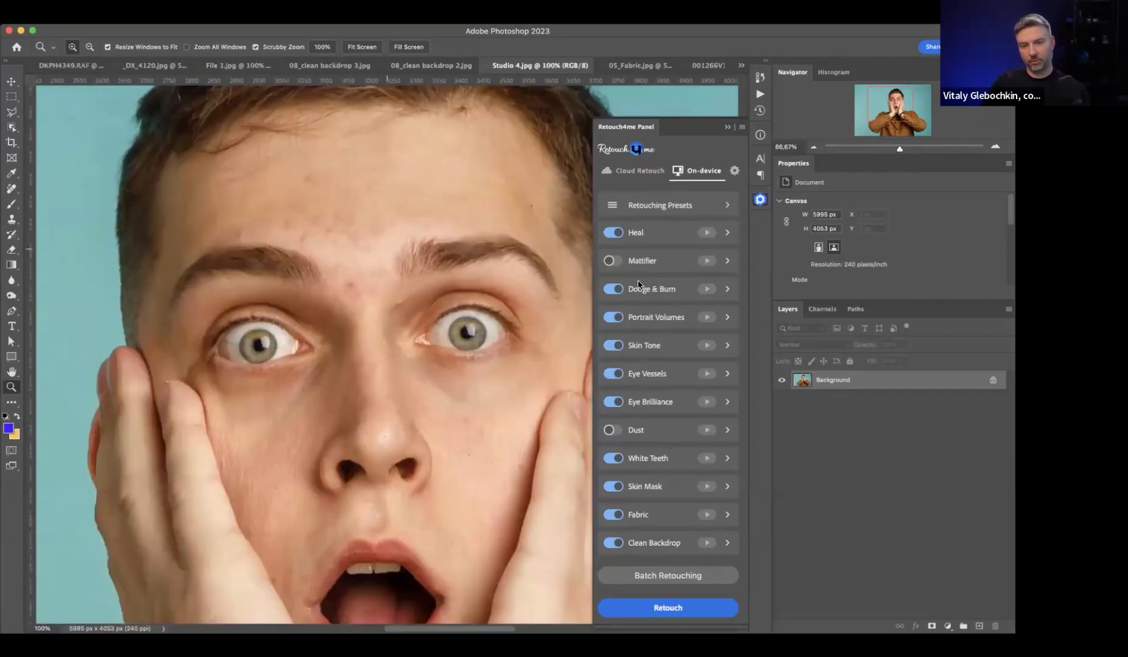
{"action": "left_click", "coordinate": [378, 282]}
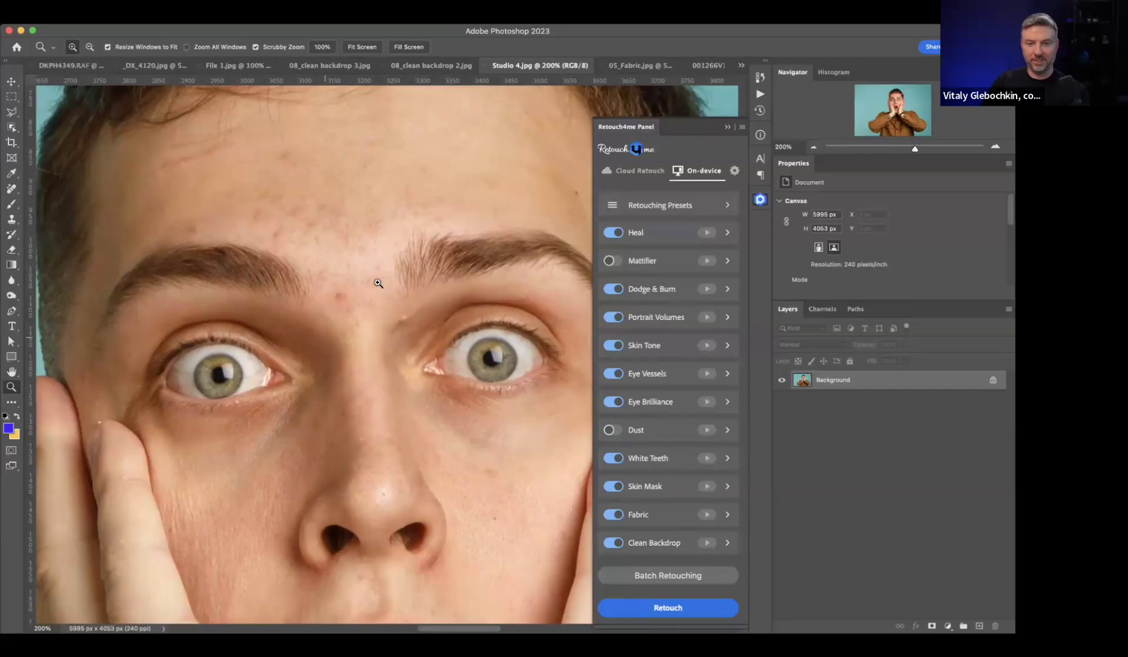
{"action": "left_click", "coordinate": [350, 264], "text": "alt"}
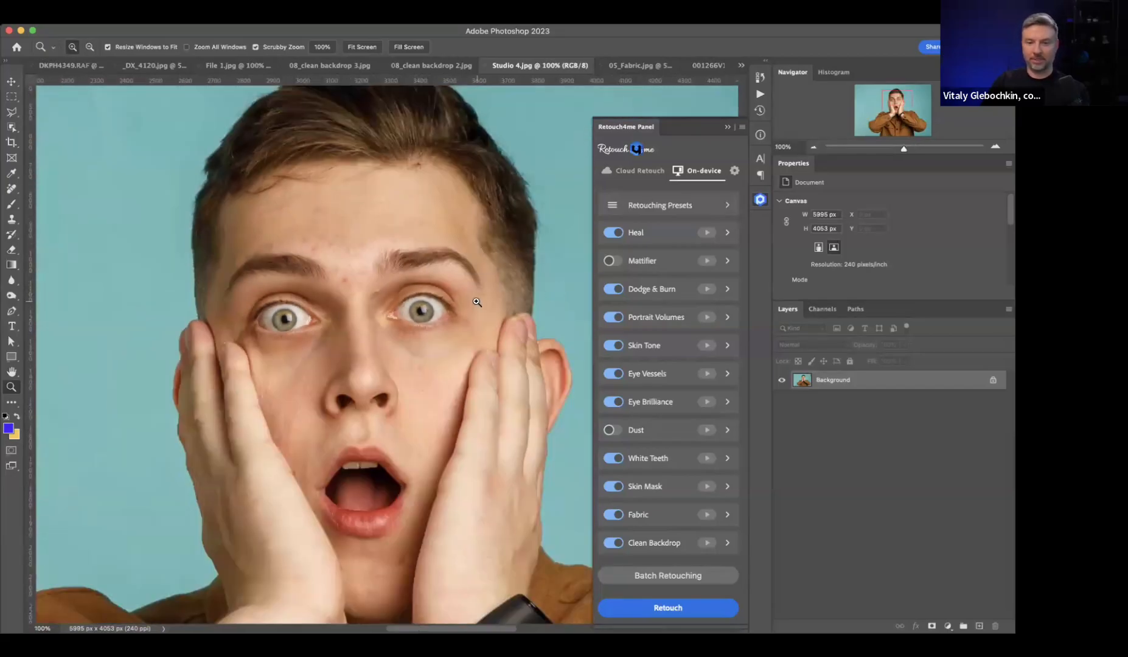
{"action": "left_click", "coordinate": [686, 607]}
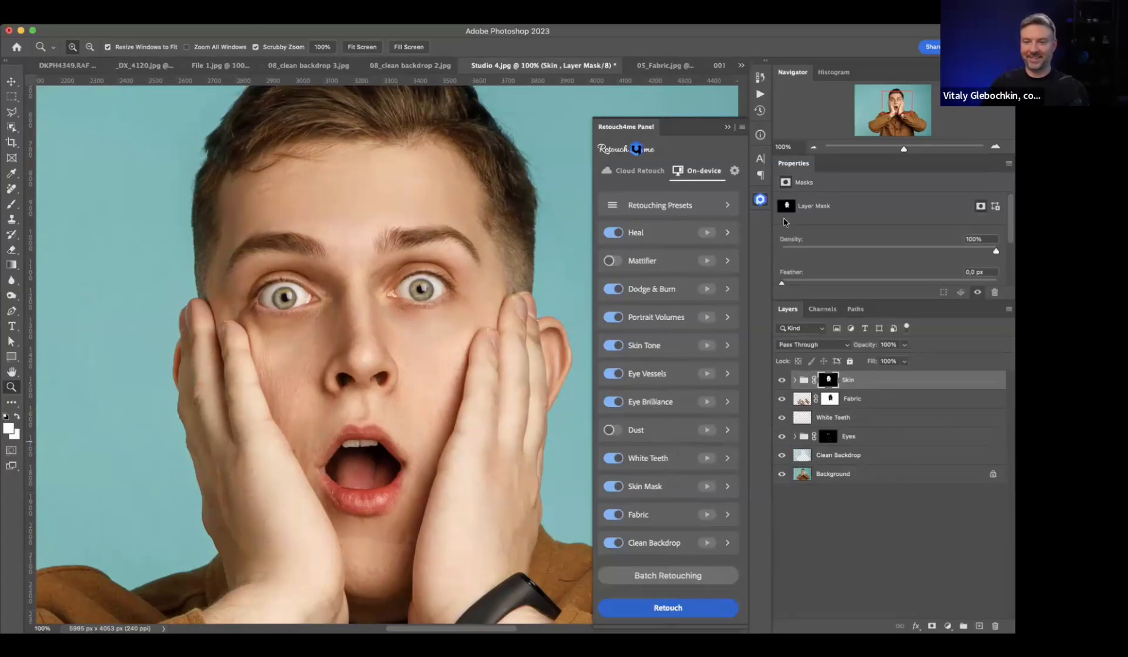
{"action": "left_click", "coordinate": [728, 127]}
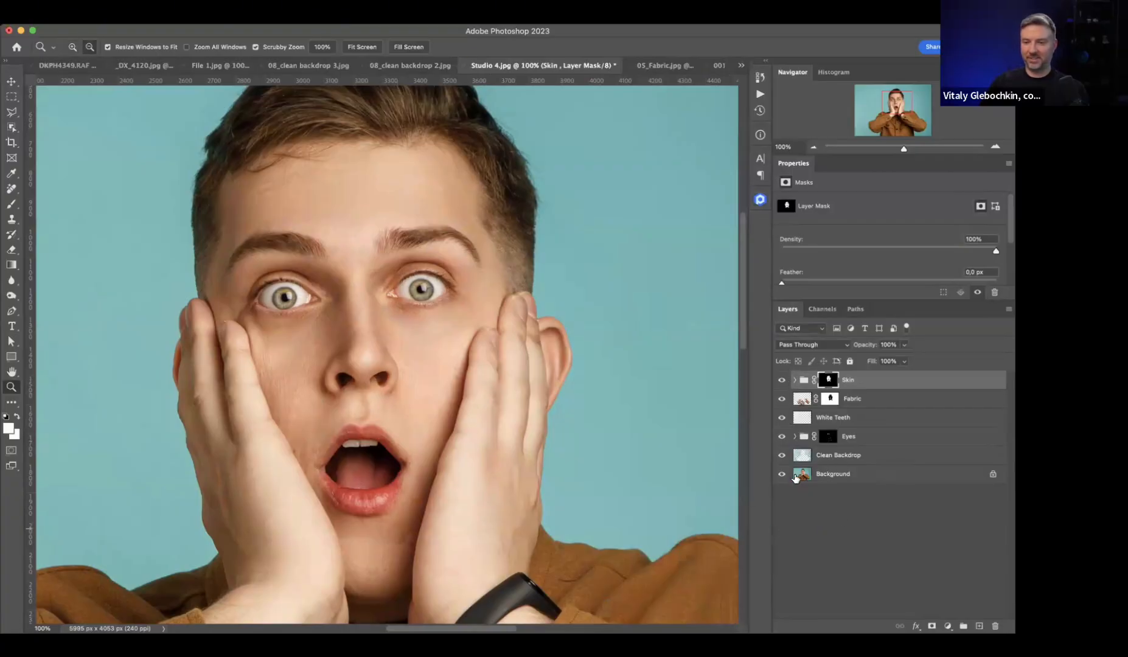
- Compare the original Background with the full retouch, including the eyes and skin at 300%, leaving all layers visible
{"action": "left_click", "coordinate": [782, 474], "text": "alt"}
{"action": "left_click", "coordinate": [782, 474], "text": "alt"}
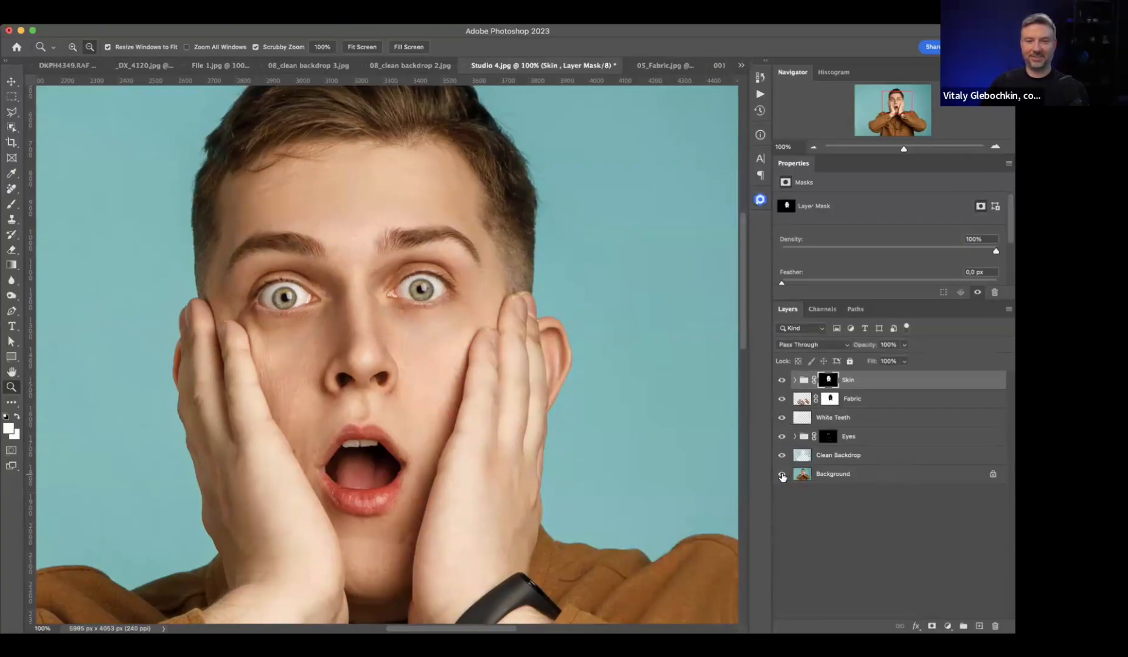
{"action": "left_click", "coordinate": [782, 474], "text": "alt"}
{"action": "left_click", "coordinate": [318, 261]}
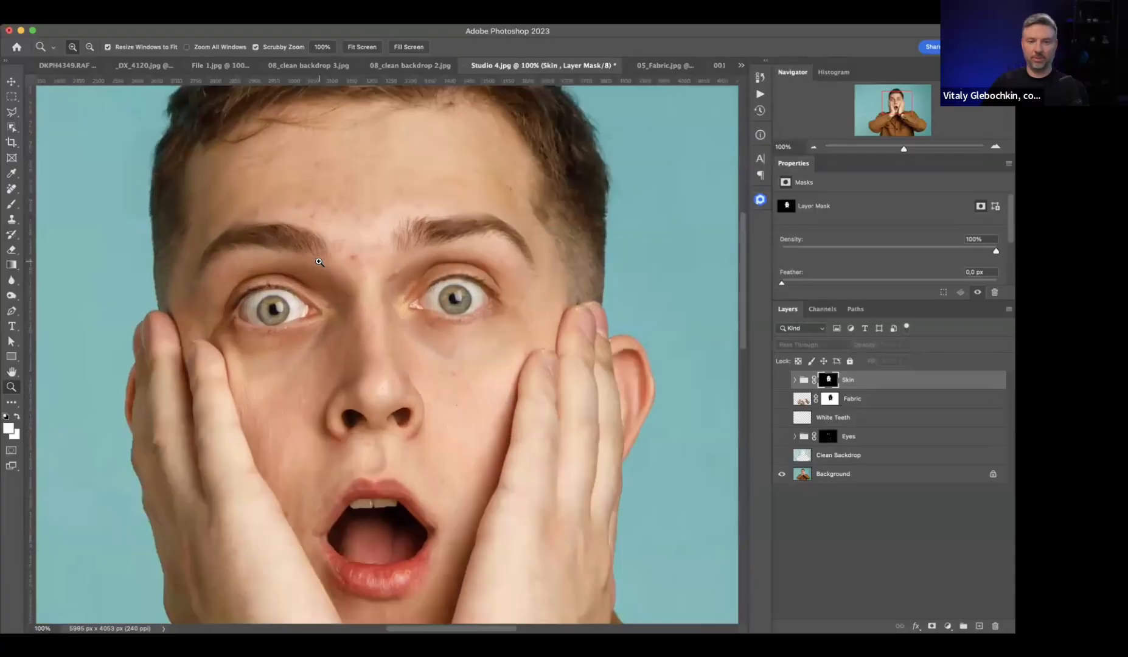
{"action": "left_click", "coordinate": [319, 262]}
{"action": "scroll", "coordinate": [356, 429], "scroll_direction": "down", "scroll_amount": 2}
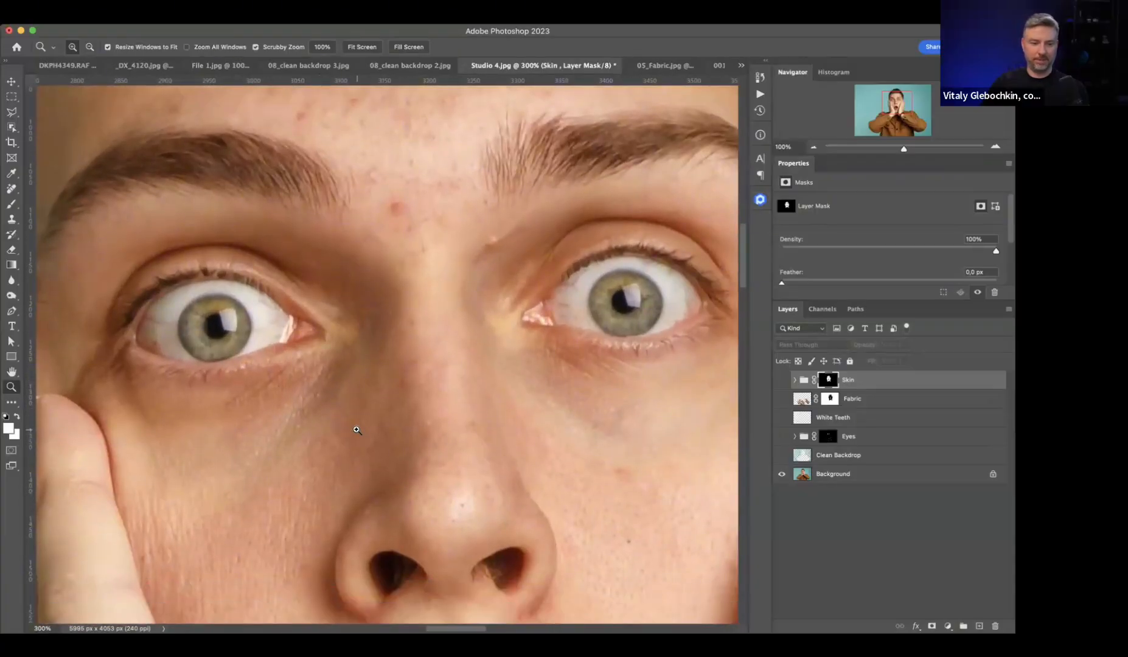
{"action": "left_click", "coordinate": [782, 475], "text": "alt"}
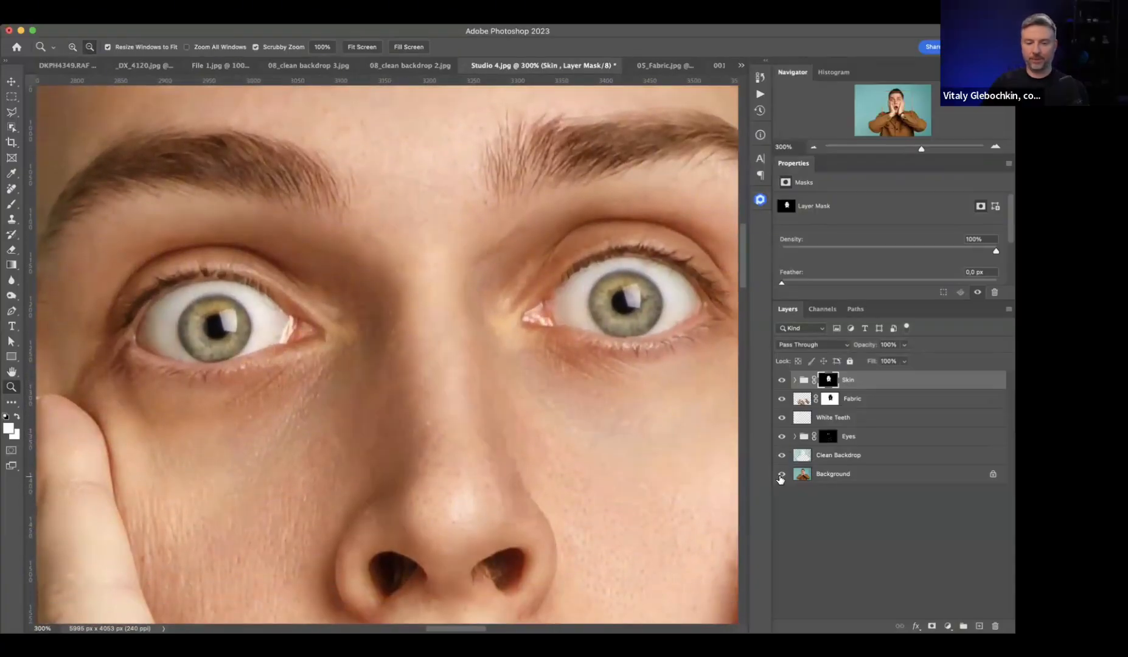
{"action": "left_click", "coordinate": [781, 475], "text": "alt"}
{"action": "left_click", "coordinate": [782, 478], "text": "alt"}
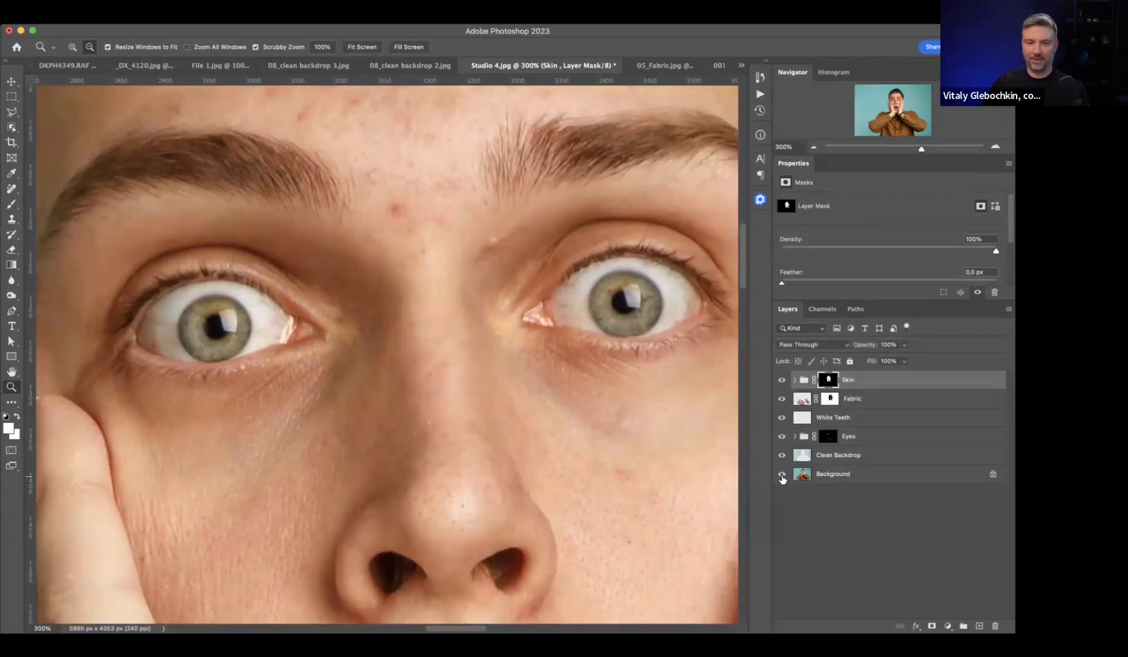
- Review the retouched man and jacket, hide the Skin, Fabric, White Teeth and Eyes layers, and select the Clean Backdrop layer
{"action": "left_click", "coordinate": [536, 401], "text": "alt"}
{"action": "left_click", "coordinate": [536, 401], "text": "alt"}
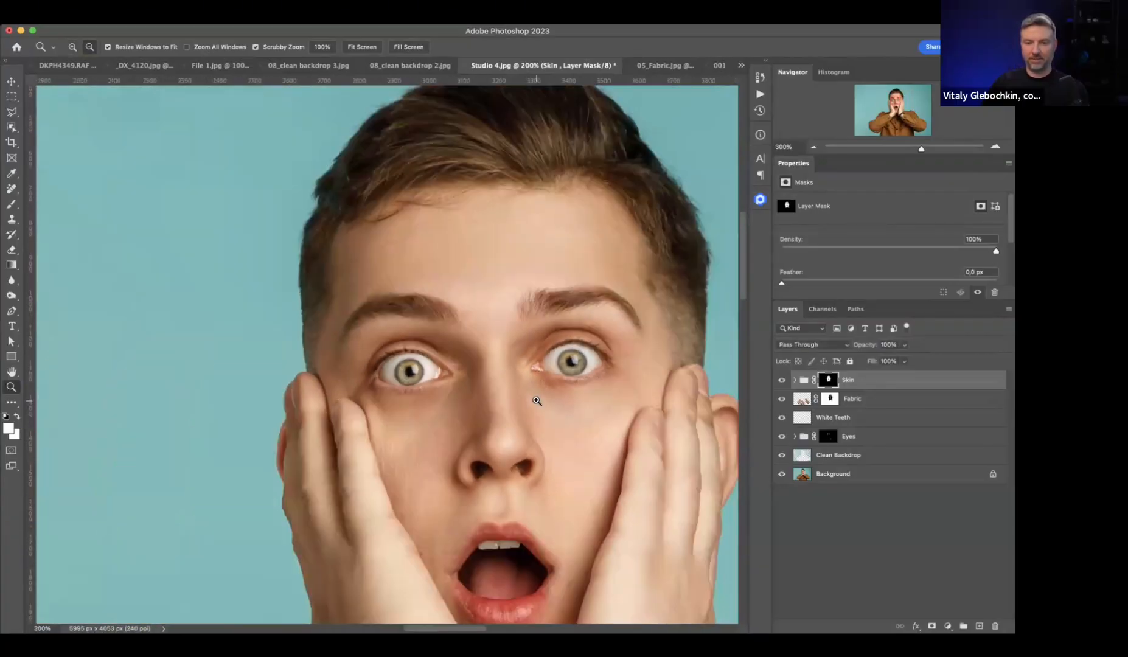
{"action": "left_click", "coordinate": [536, 401], "text": "alt"}
{"action": "left_click", "coordinate": [537, 401], "text": "alt"}
{"action": "left_click_drag", "start_coordinate": [591, 493], "coordinate": [589, 396]}
{"action": "left_click_drag", "start_coordinate": [477, 335], "coordinate": [350, 259]}
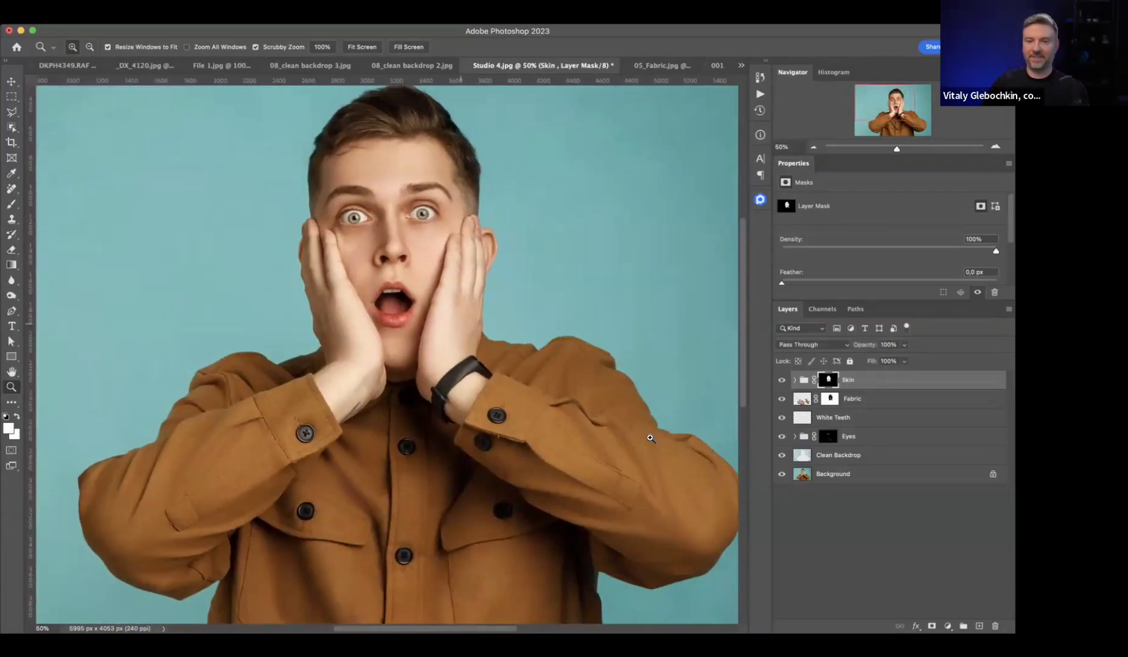
{"action": "left_click", "coordinate": [781, 380]}
{"action": "left_click_drag", "start_coordinate": [782, 400], "coordinate": [782, 437]}
{"action": "left_click", "coordinate": [834, 455]}
{"action": "left_click", "coordinate": [678, 436], "text": "alt"}
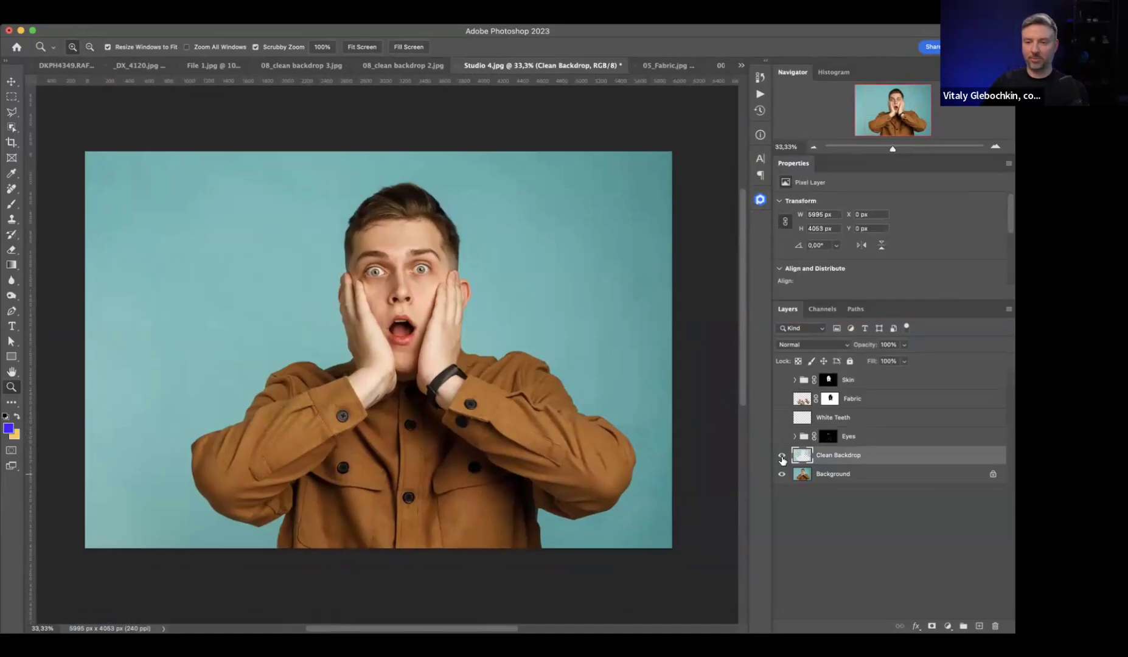
- Compare the teal backdrop beside the man at 50% with the Clean Backdrop layer hidden and shown, leaving it visible
{"action": "left_click", "coordinate": [368, 365]}
{"action": "left_click_drag", "start_coordinate": [368, 365], "coordinate": [601, 386]}
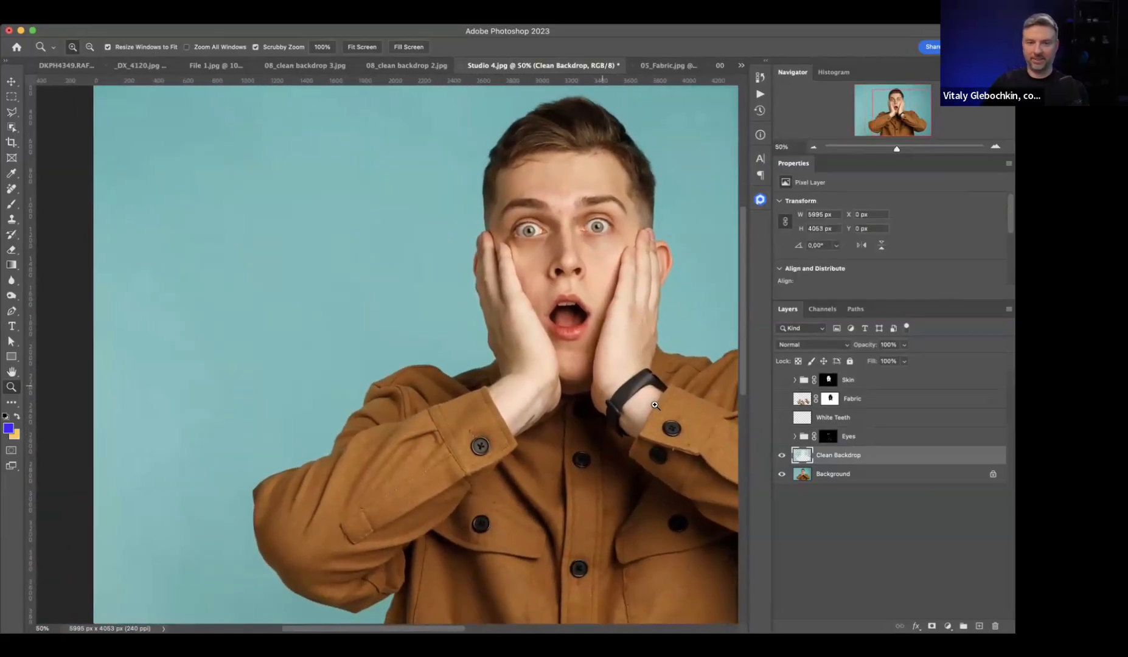
{"action": "left_click", "coordinate": [783, 456]}
{"action": "left_click", "coordinate": [782, 456]}
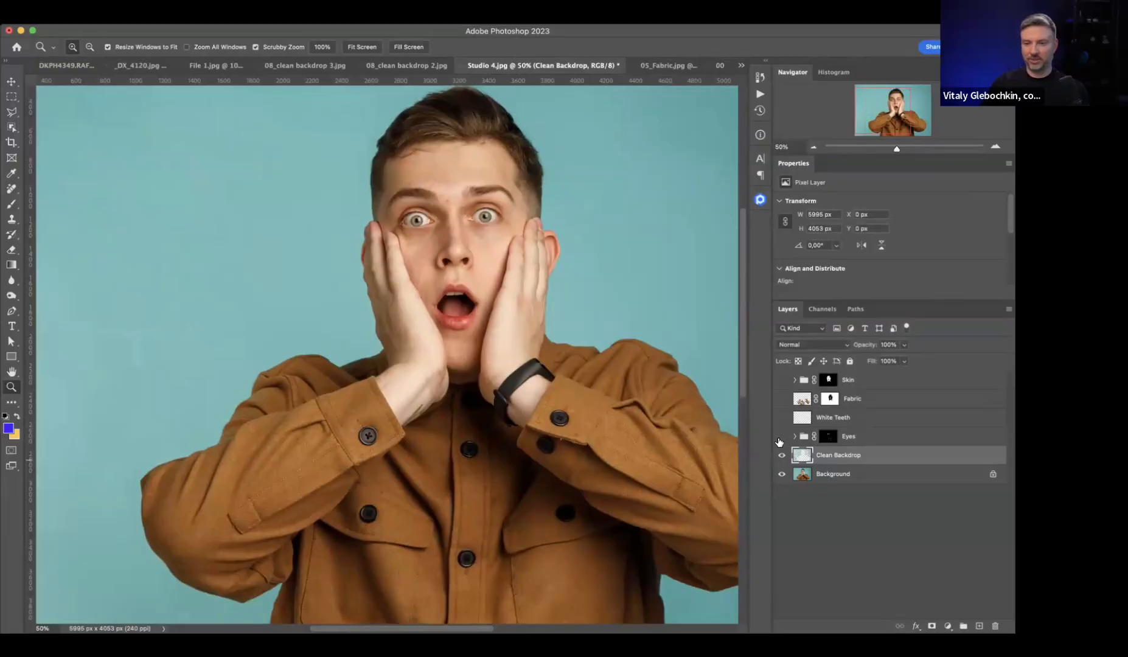
- Compare the man's eyes and teeth at 300% with the Eyes and White Teeth layers hidden and shown, leaving both visible
{"action": "left_click", "coordinate": [781, 436]}
{"action": "left_click", "coordinate": [453, 223]}
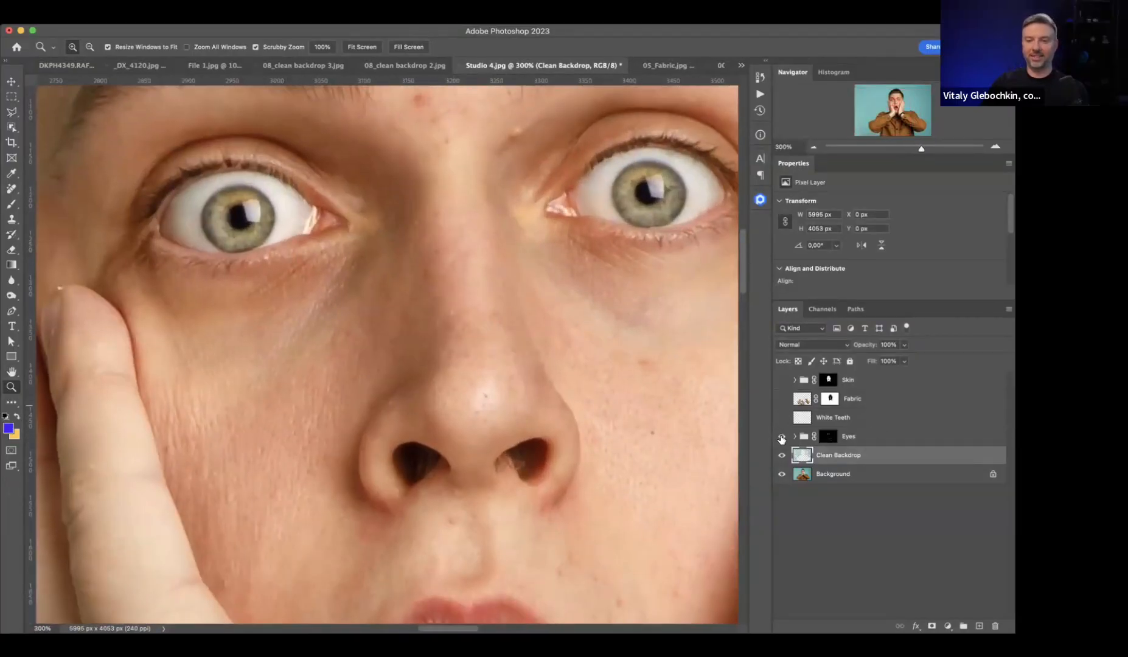
{"action": "left_click", "coordinate": [782, 437], "text": "alt"}
{"action": "left_click", "coordinate": [781, 438], "text": "alt"}
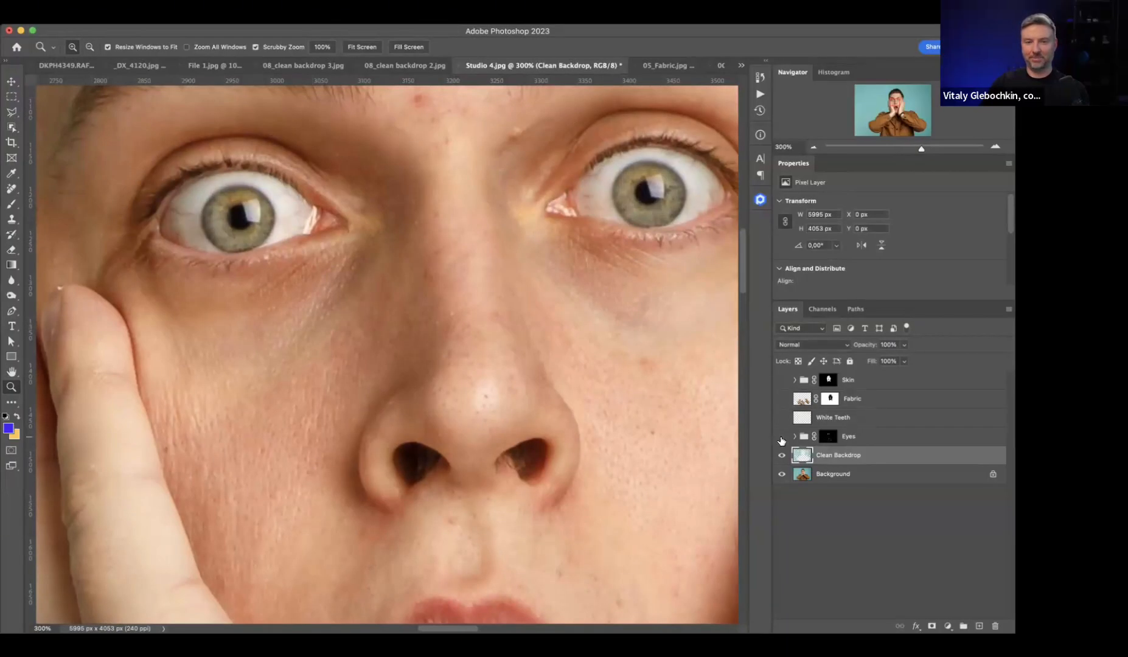
{"action": "scroll", "coordinate": [627, 455], "scroll_direction": "down", "scroll_amount": 5}
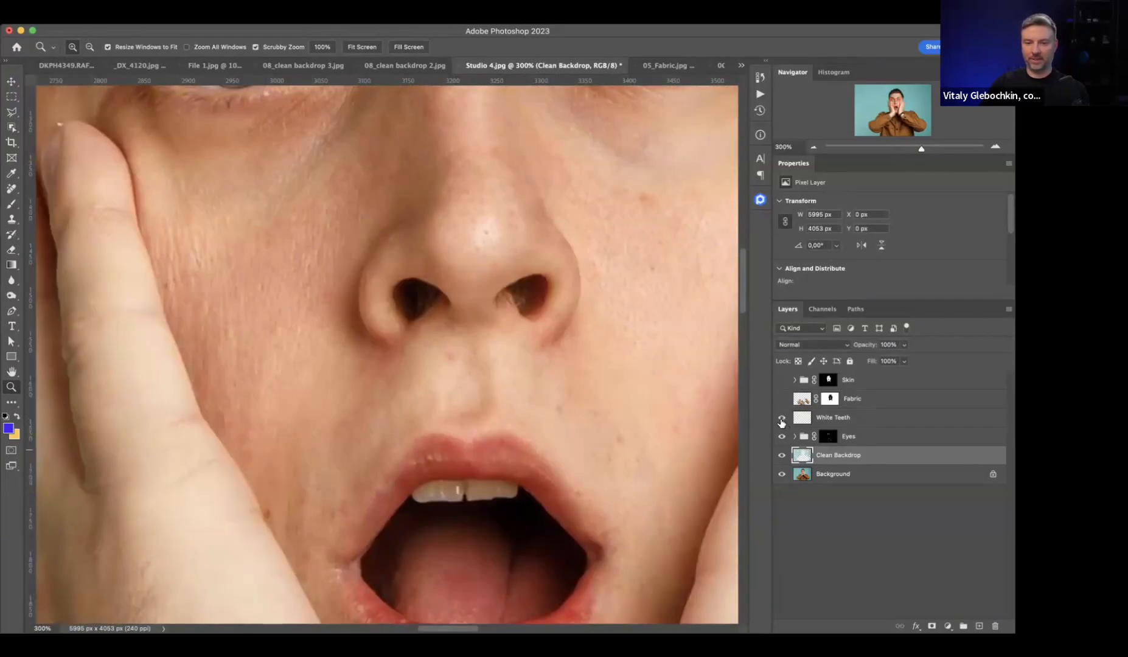
{"action": "left_click", "coordinate": [781, 419]}
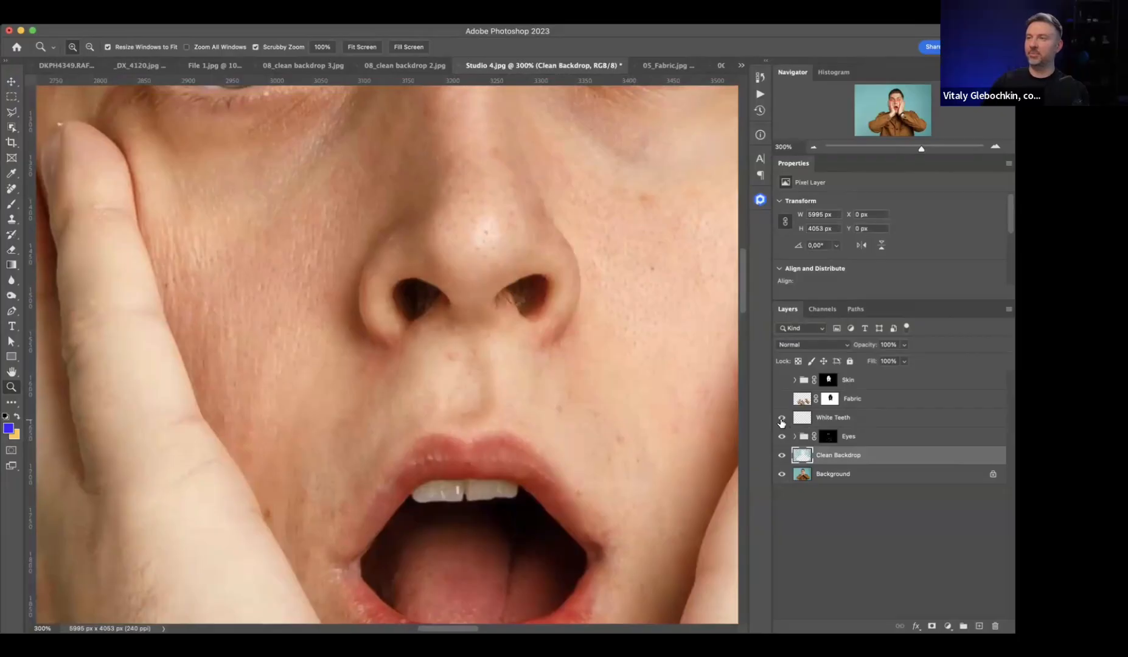
- Show the Fabric layer and the Skin group, checking the brown jacket at 66.67%
{"action": "key", "text": "super+minus"}
{"action": "key", "text": "super+minus"}
{"action": "key", "text": "super+minus"}
{"action": "left_click", "coordinate": [782, 399]}
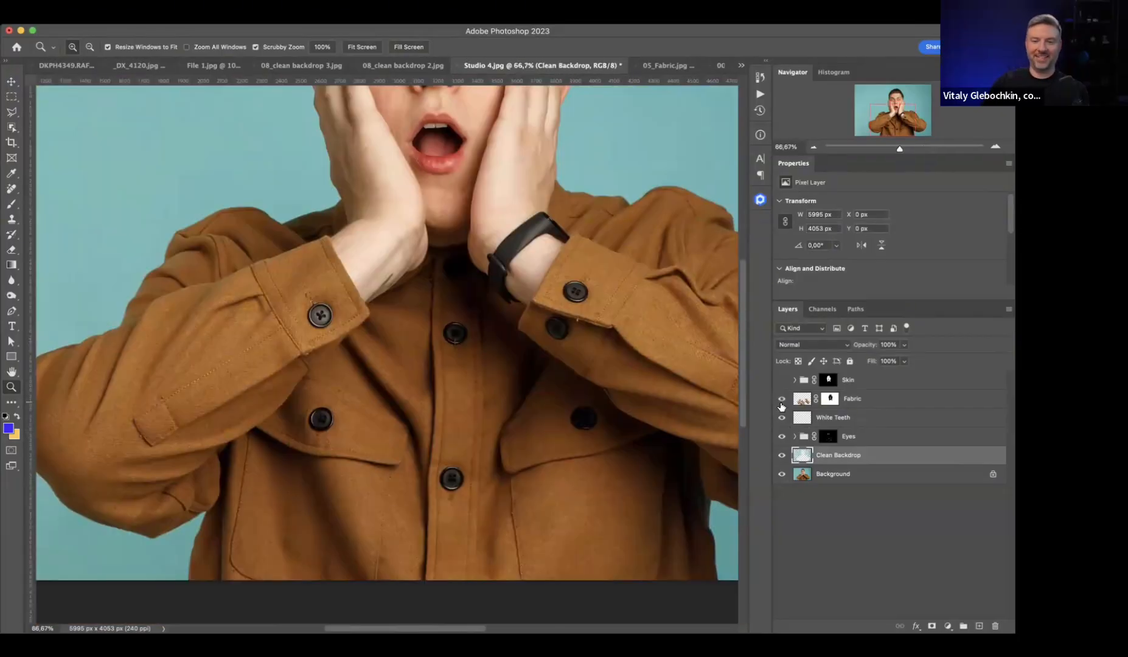
{"action": "left_click", "coordinate": [783, 380]}
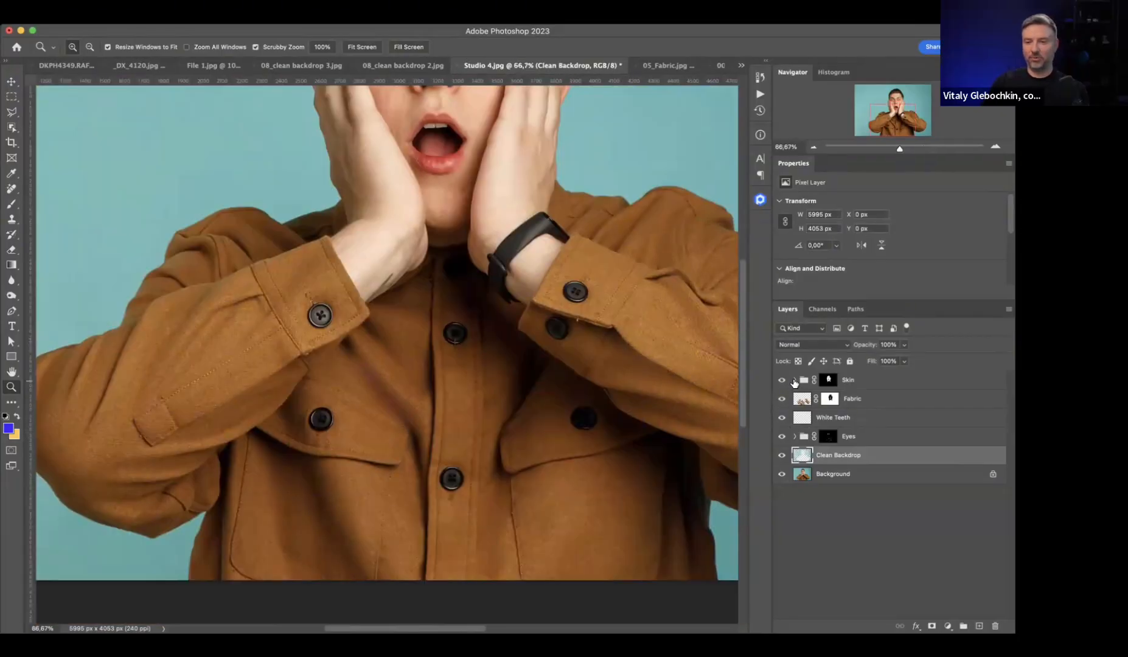
- Expand the Skin group and hide its Portrait Volumes, Skin Tone, D&B and Heal layers, with the face enlarged to 200%
{"action": "left_click", "coordinate": [794, 379]}
{"action": "left_click", "coordinate": [782, 417]}
{"action": "left_click", "coordinate": [782, 436]}
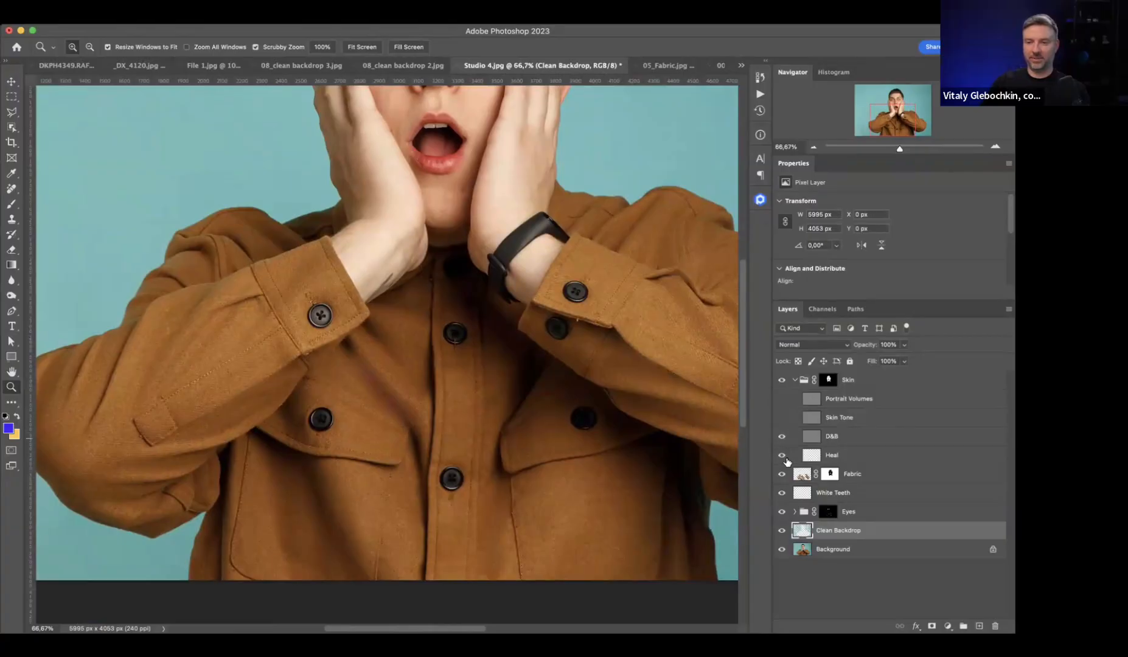
{"action": "scroll", "coordinate": [445, 317], "scroll_direction": "up", "scroll_amount": 5}
{"action": "left_click", "coordinate": [446, 317]}
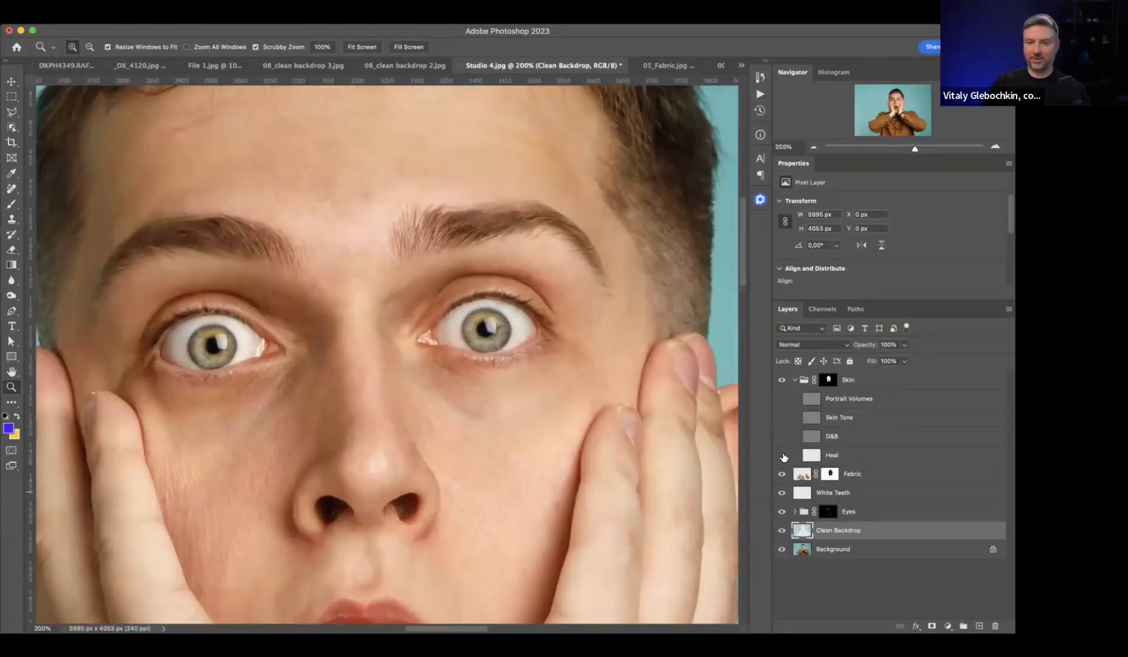
- Compare the facial skin at 200% with the Heal and D&B layers hidden and shown, leaving both visible
{"action": "left_click", "coordinate": [781, 455]}
{"action": "left_click", "coordinate": [782, 455]}
{"action": "left_click", "coordinate": [781, 438]}
{"action": "left_click", "coordinate": [779, 439]}
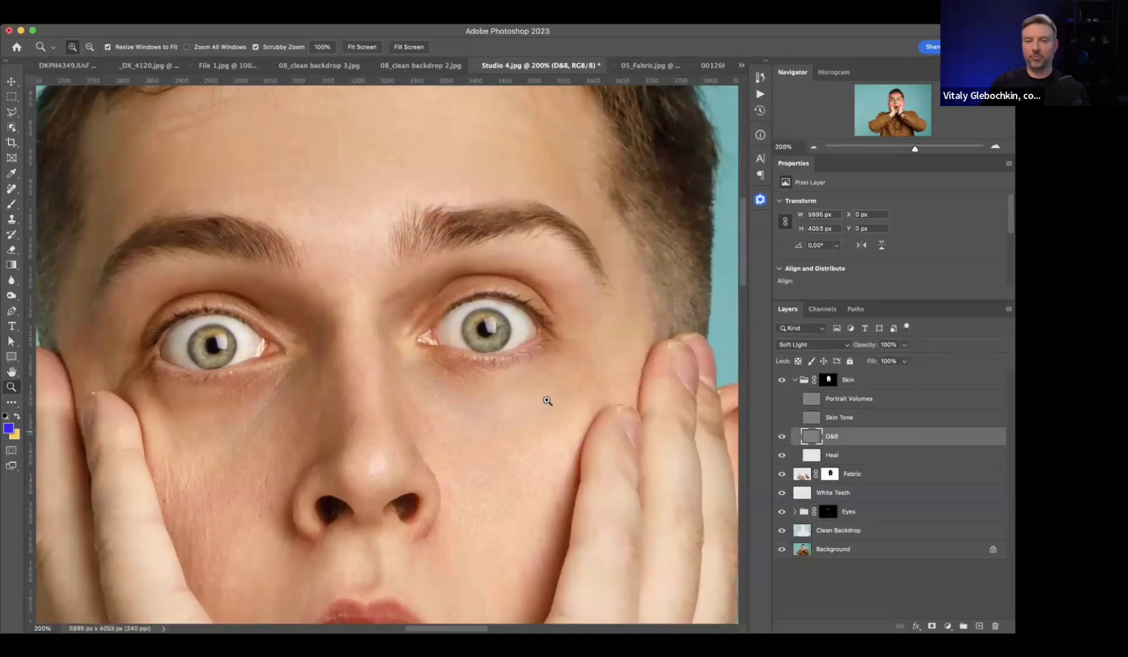
- Check the face and forehead at 100% and 200%, and try lowering the D&B layer's opacity
{"action": "left_click", "coordinate": [510, 397], "text": "alt"}
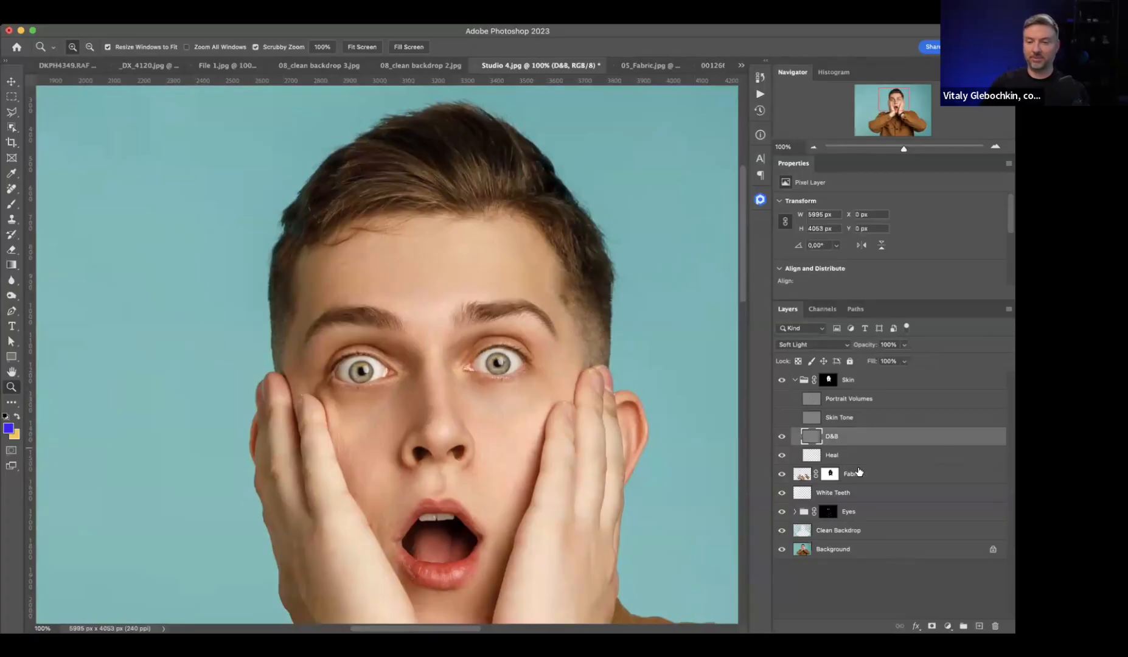
{"action": "left_click", "coordinate": [436, 298]}
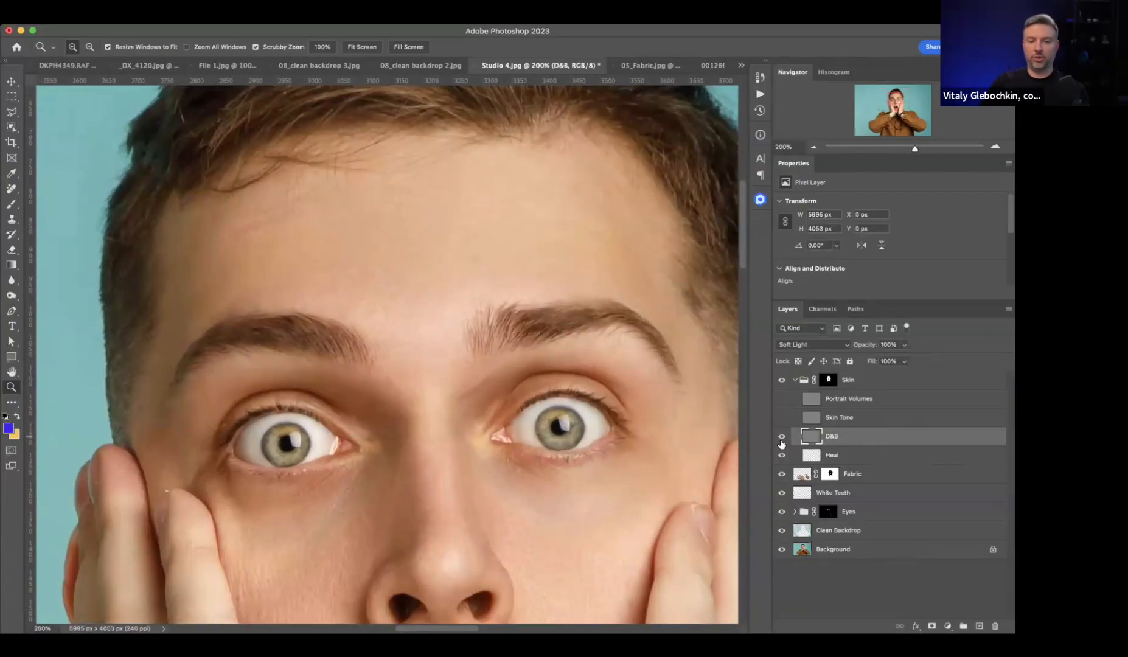
{"action": "left_click_drag", "start_coordinate": [904, 351], "coordinate": [864, 365]}
- Select the Skin Tone layer and compare the cheek, hand and ear at 200% with it hidden and shown, leaving it visible
{"action": "left_click", "coordinate": [802, 420]}
{"action": "left_click", "coordinate": [781, 419]}
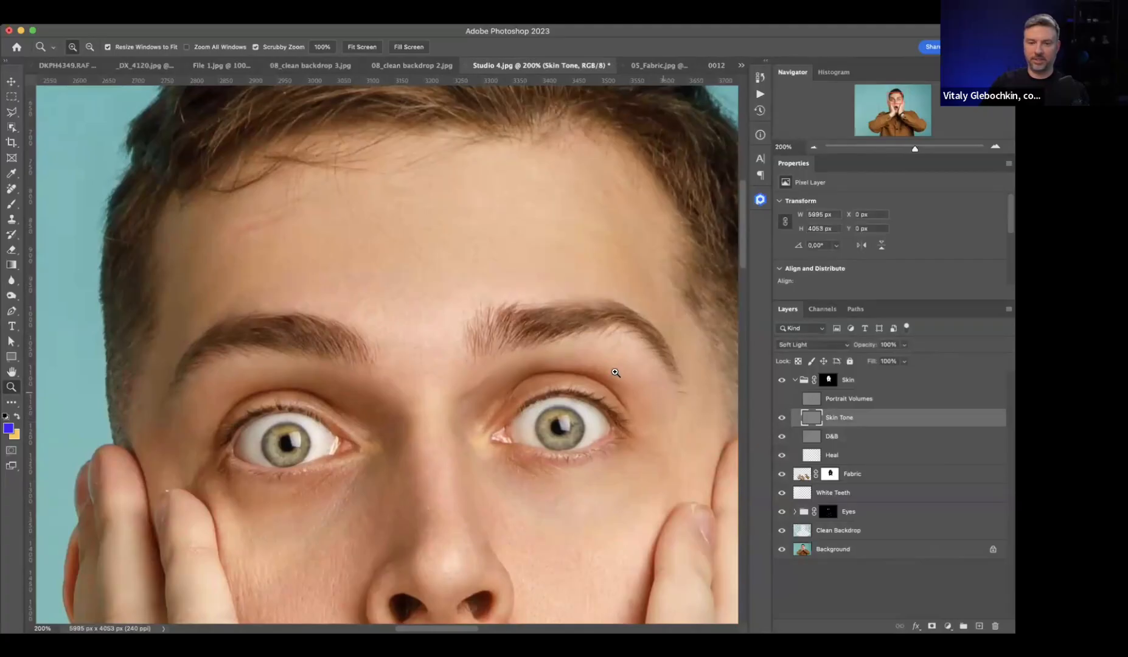
{"action": "scroll", "coordinate": [615, 374], "scroll_direction": "down", "scroll_amount": 3}
{"action": "left_click_drag", "start_coordinate": [623, 339], "coordinate": [365, 272]}
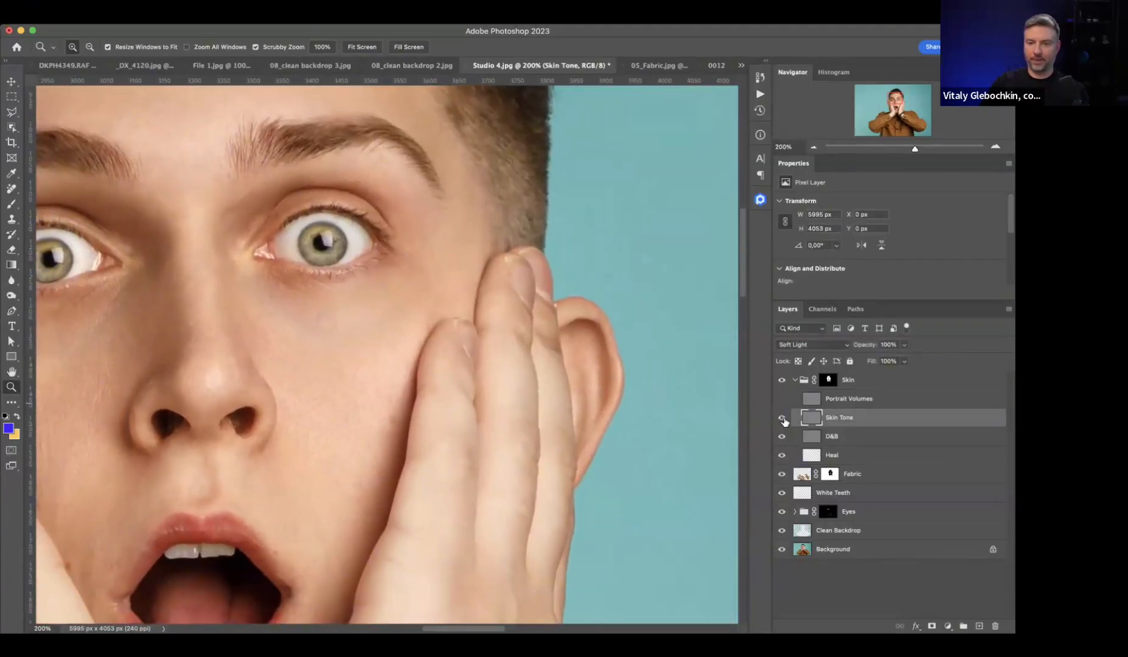
{"action": "left_click", "coordinate": [783, 421]}
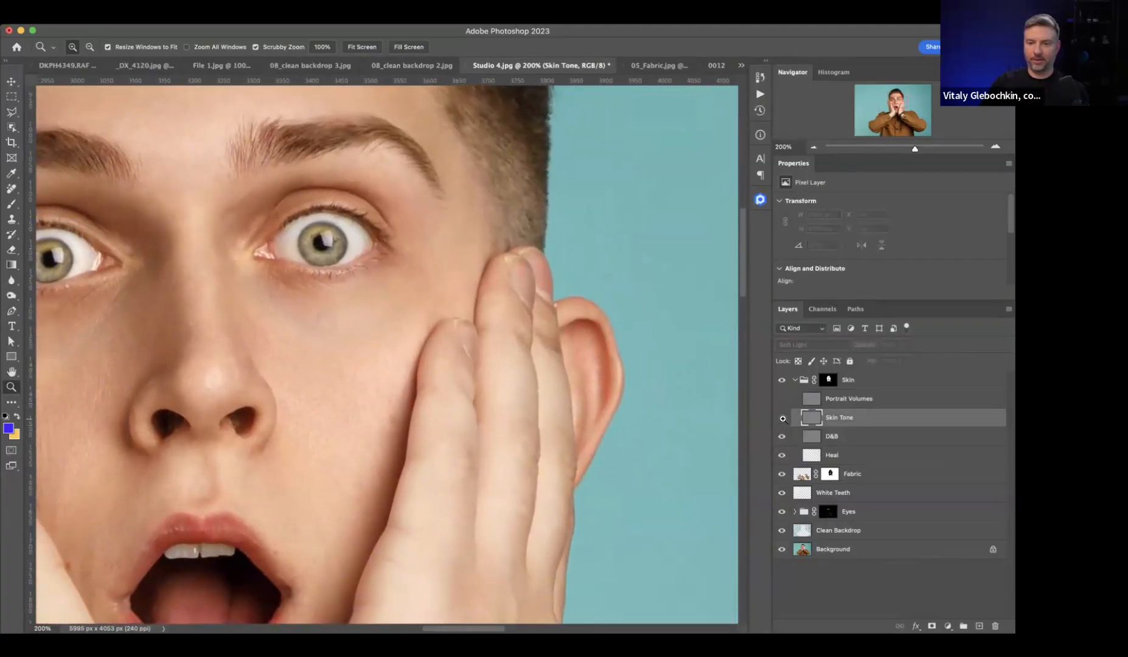
{"action": "left_click", "coordinate": [784, 421]}
{"action": "left_click", "coordinate": [783, 422]}
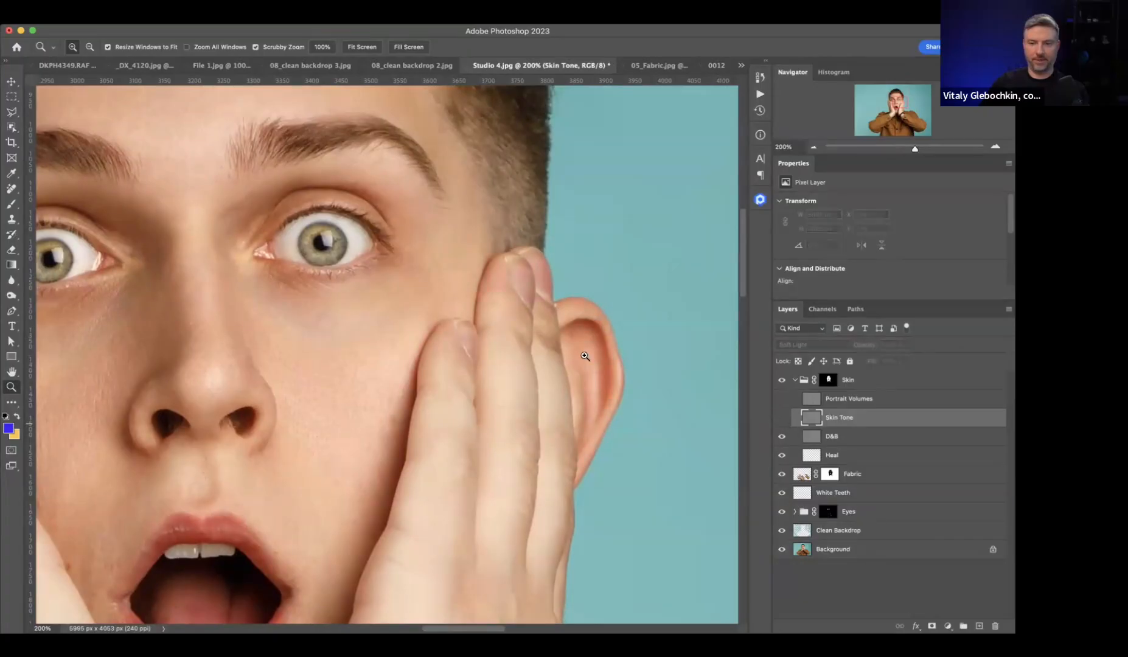
{"action": "left_click", "coordinate": [782, 422]}
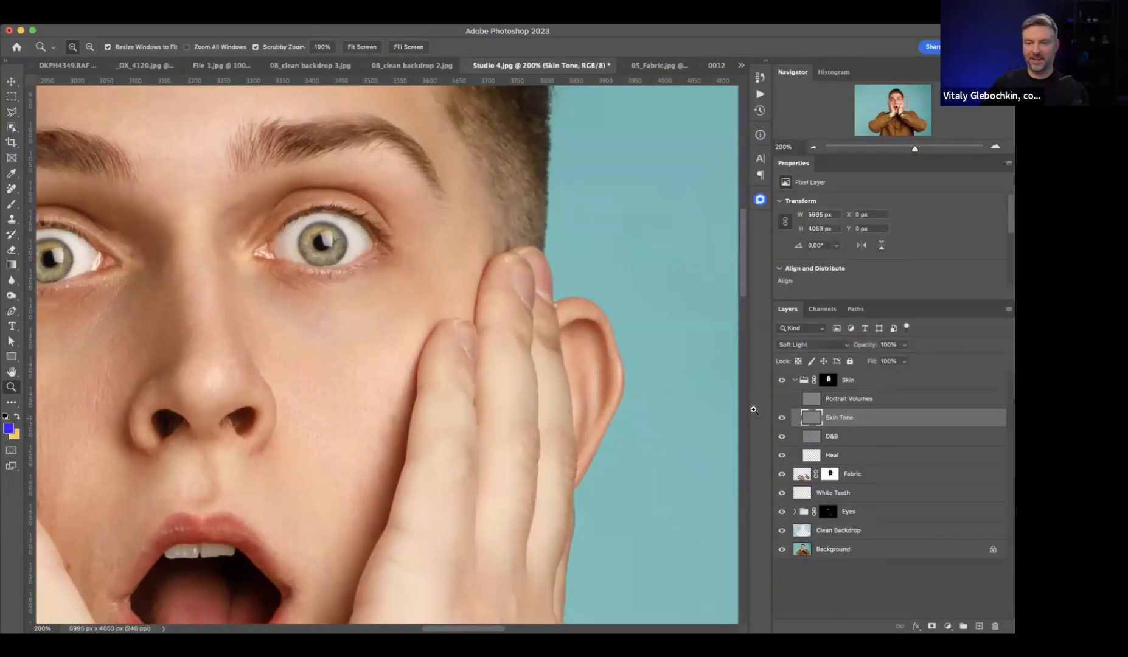
- Compare the man's face at 66.67% with the Portrait Volumes layer hidden and shown, leaving it visible
{"action": "left_click", "coordinate": [467, 388], "text": "alt"}
{"action": "left_click", "coordinate": [466, 388], "text": "alt"}
{"action": "left_click", "coordinate": [782, 399]}
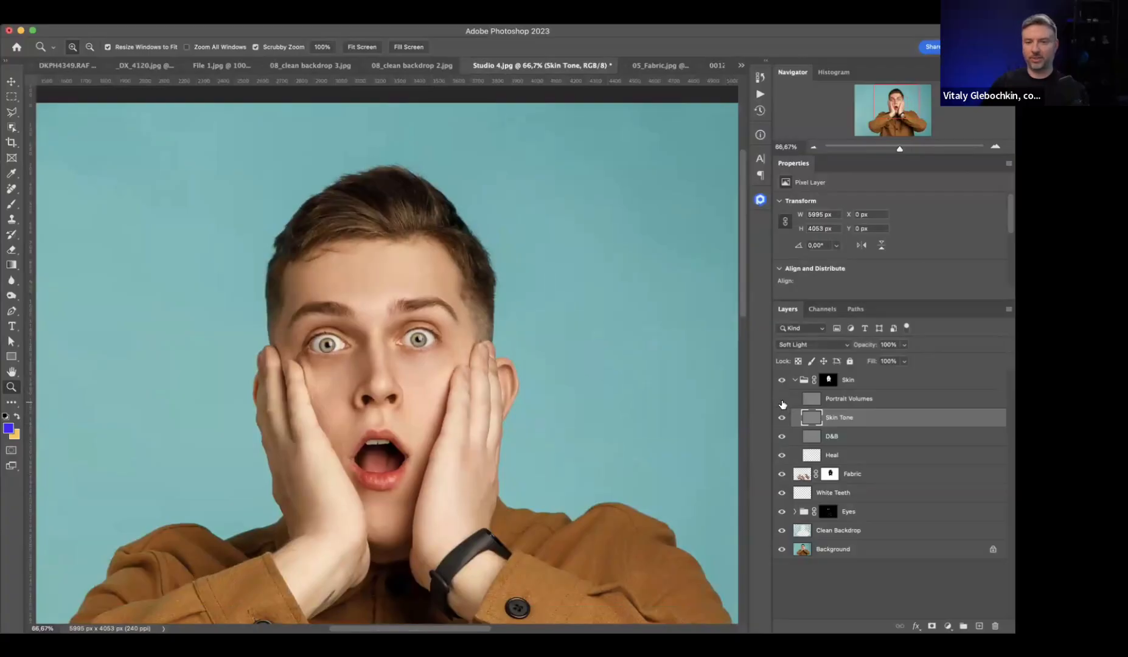
{"action": "left_click", "coordinate": [781, 399]}
{"action": "scroll", "coordinate": [451, 372], "scroll_direction": "down", "scroll_amount": 2}
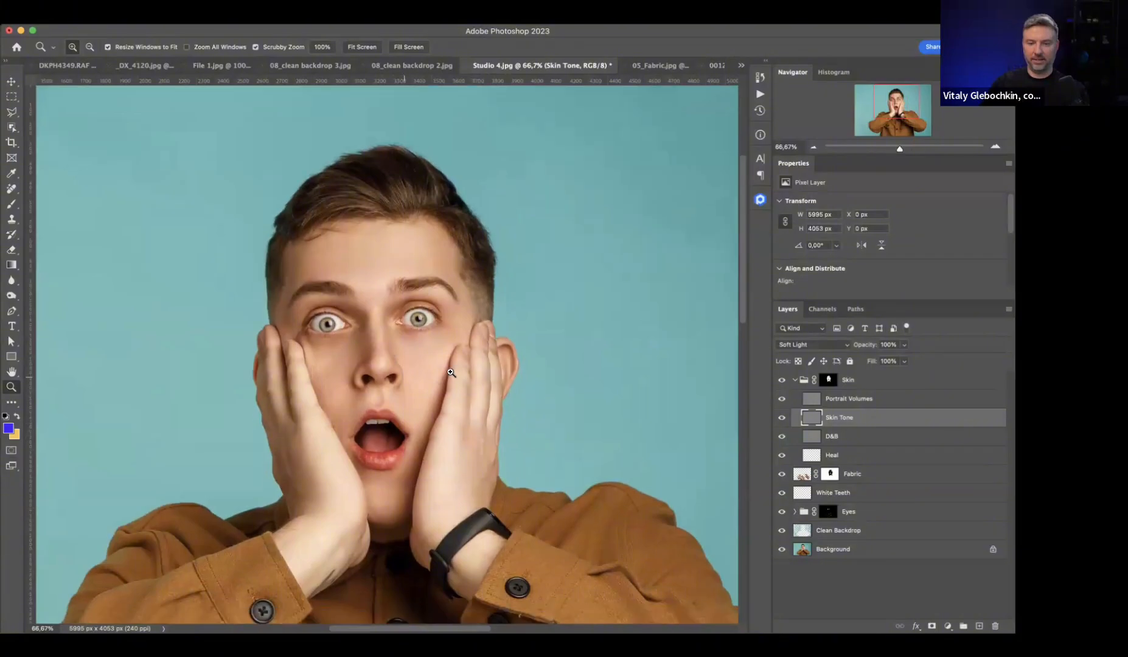
- With the Skin group collapsed, compare the original Background with the full retouch across the whole photo, and switch to the presentation slides
{"action": "left_click", "coordinate": [794, 380]}
{"action": "key", "text": "super+minus"}
{"action": "key", "text": "super+minus"}
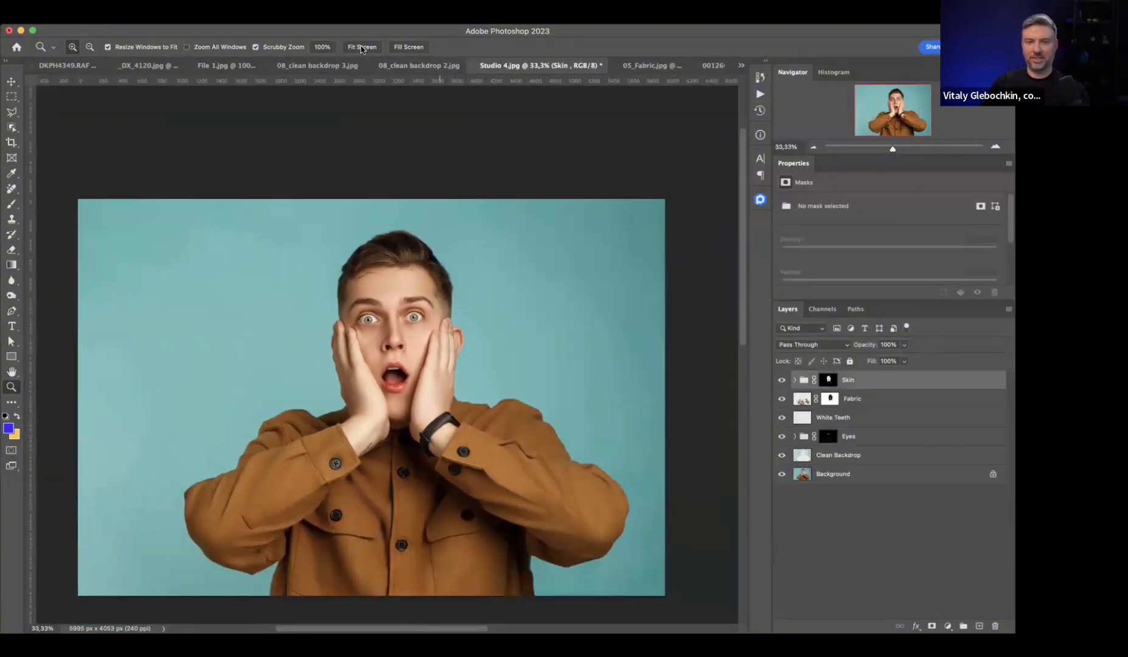
{"action": "left_click", "coordinate": [362, 47]}
{"action": "left_click", "coordinate": [782, 474], "text": "alt"}
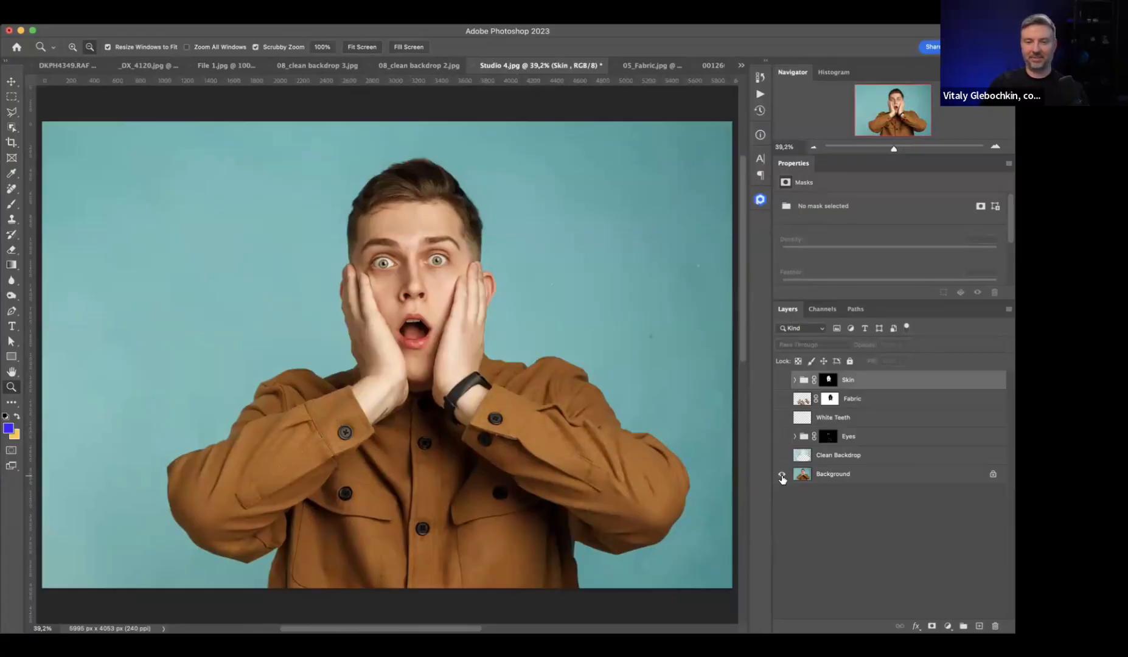
{"action": "left_click", "coordinate": [782, 474], "text": "alt"}
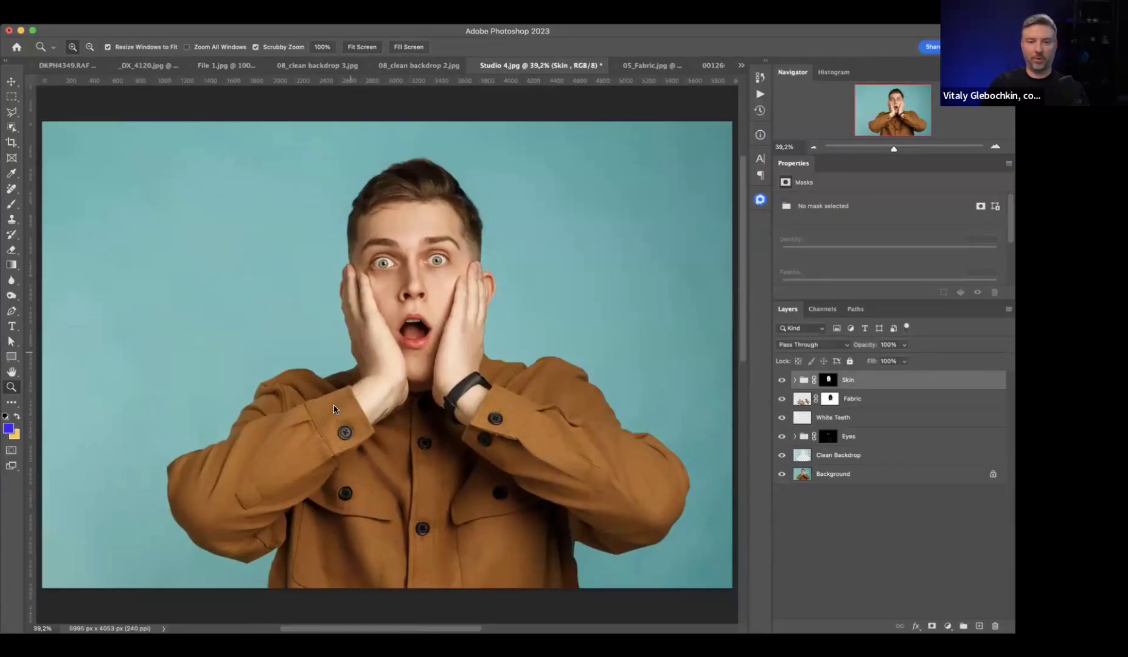
{"action": "key", "text": "super+Tab"}
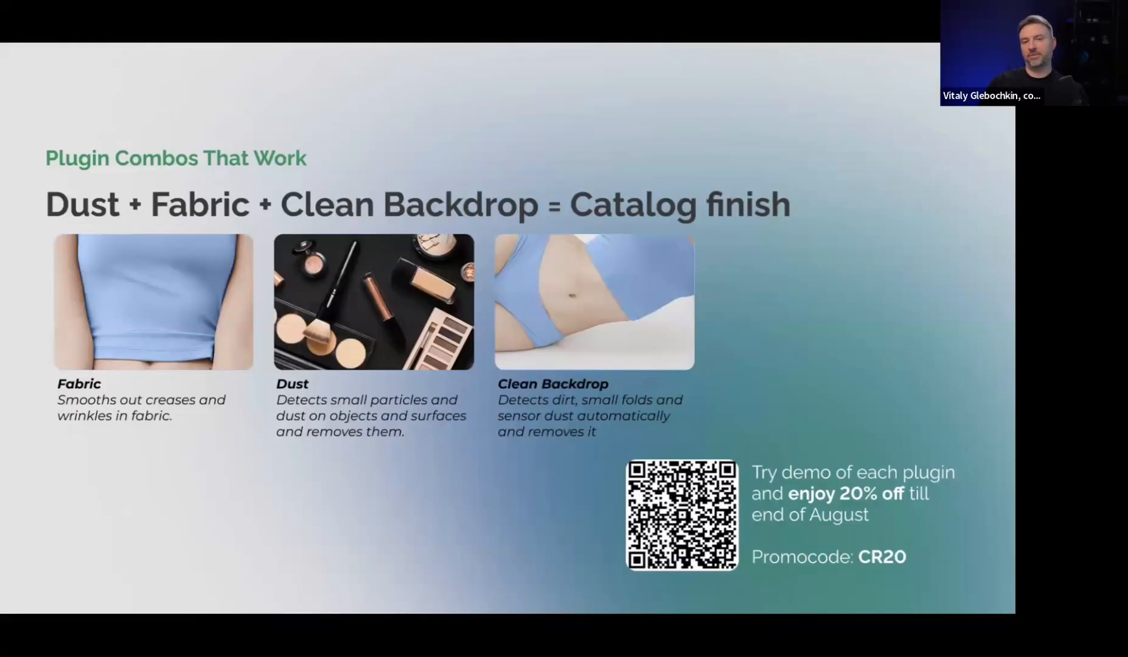